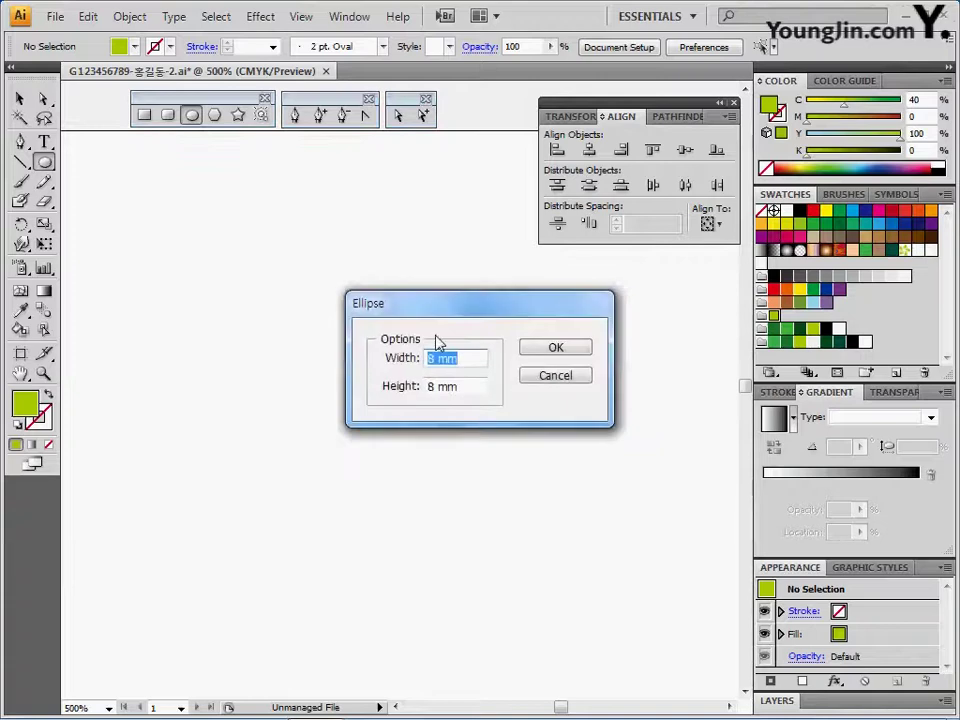
Create an 8 × 8 mm circle and fit it over the rounded end of the large teardrop guide outline
left_click(547, 353)
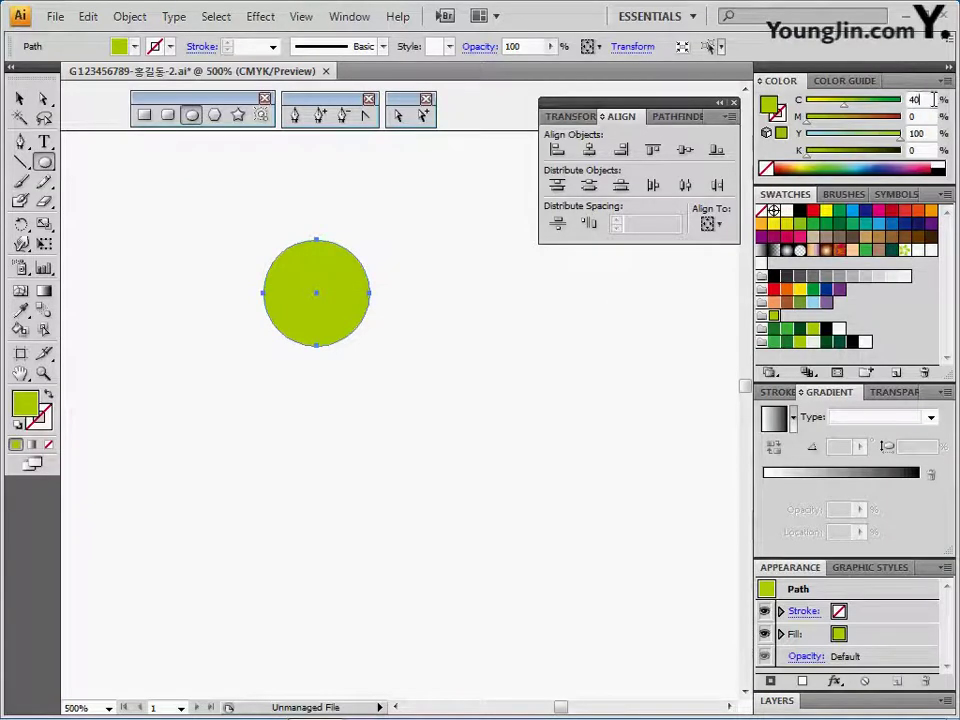
left_click(928, 134)
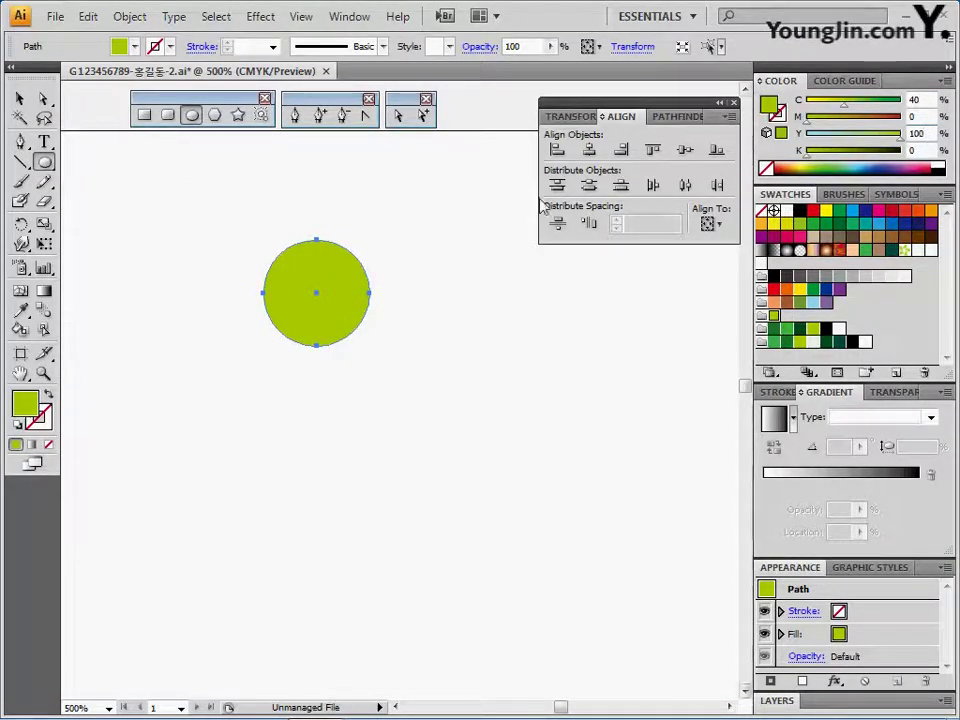
mouse_move(366, 306)
left_mouse_down()
mouse_move(318, 306)
mouse_move(403, 455)
mouse_move(352, 407)
left_mouse_up()
left_click(416, 459, "ctrl")
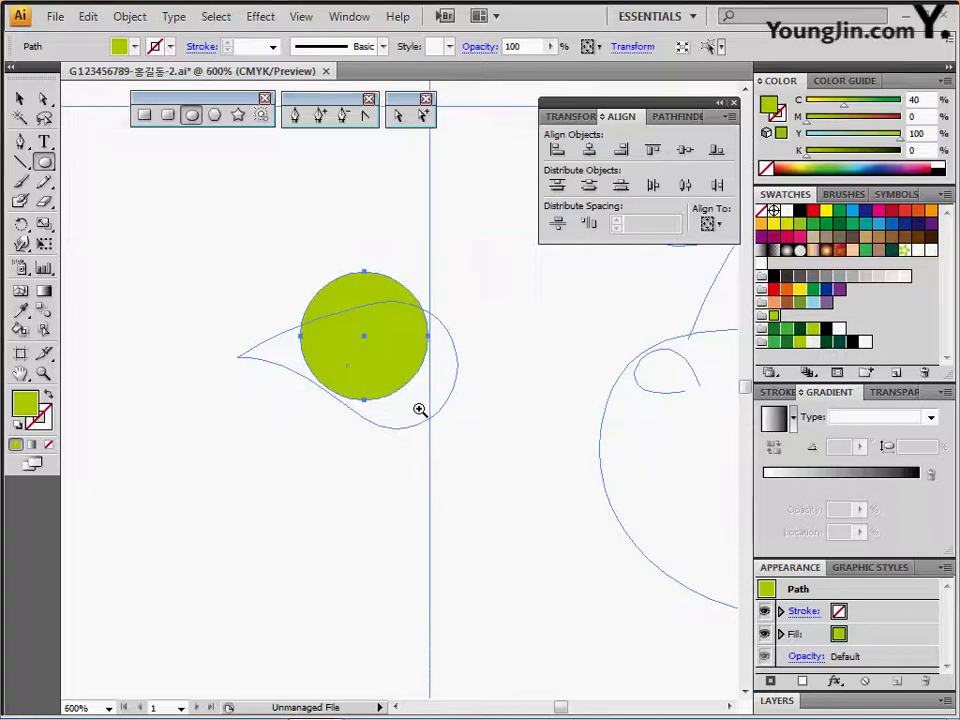
left_click(420, 410, "ctrl")
left_click_drag(424, 419, 531, 426)
left_click_drag(433, 343, 476, 381)
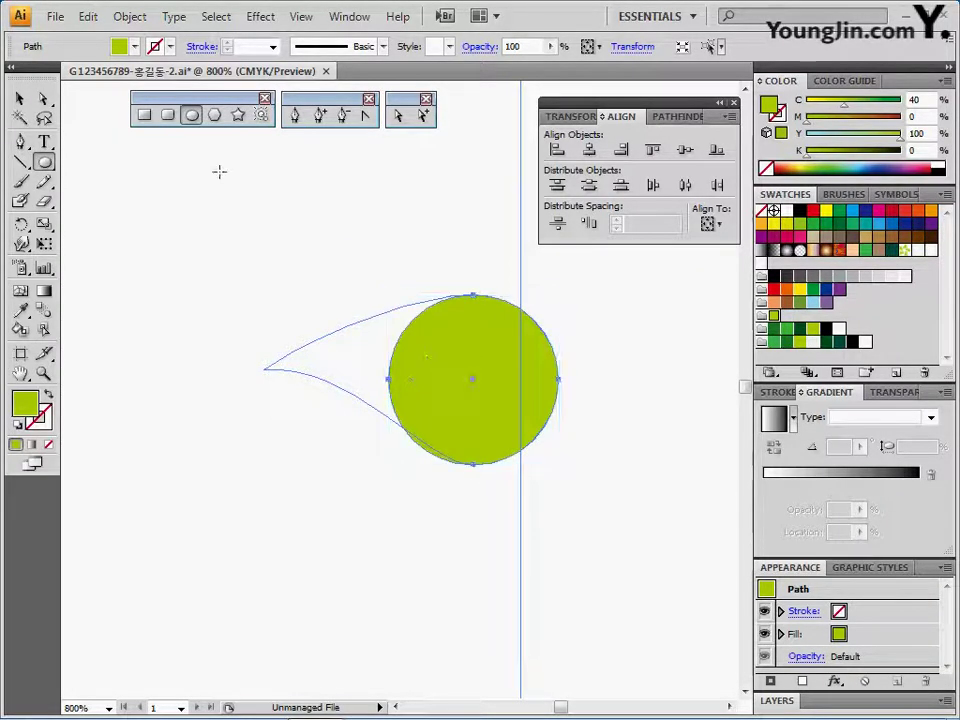
Reshape the circle into a curved petal by pulling its left anchor to the guide's tip and adjusting both handles to the outline
left_click(400, 117)
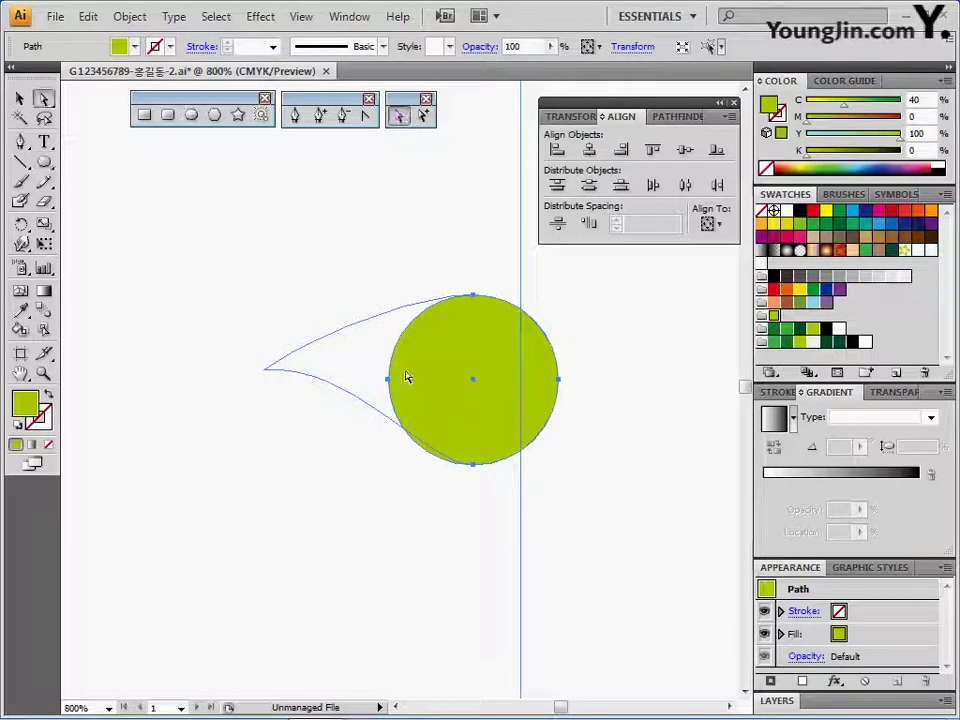
left_click_drag(390, 386, 267, 377)
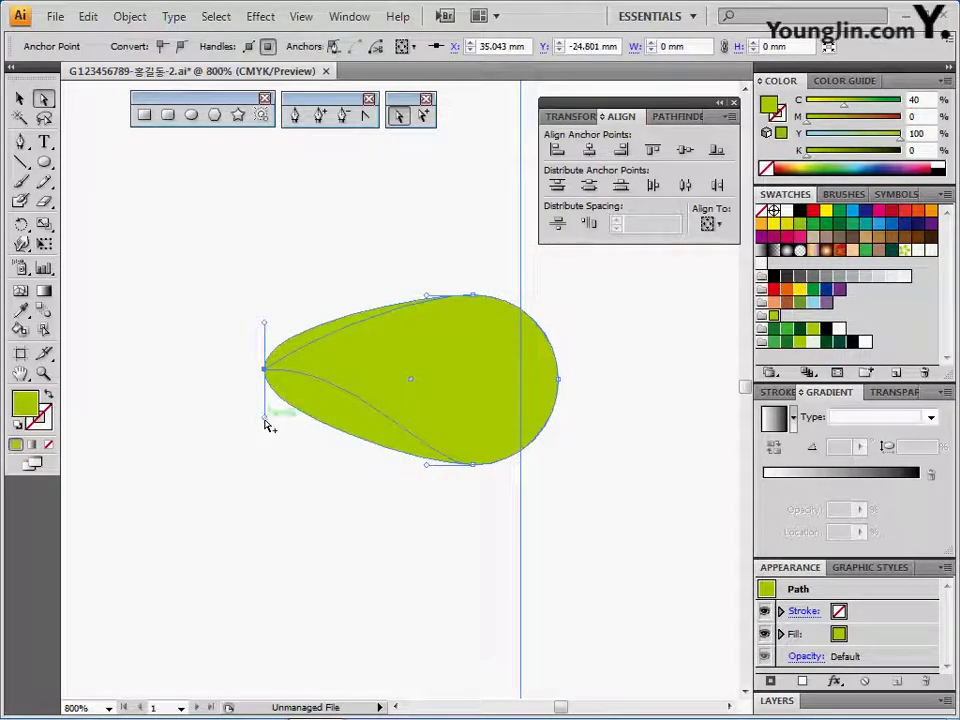
left_click_drag(266, 424, 358, 372)
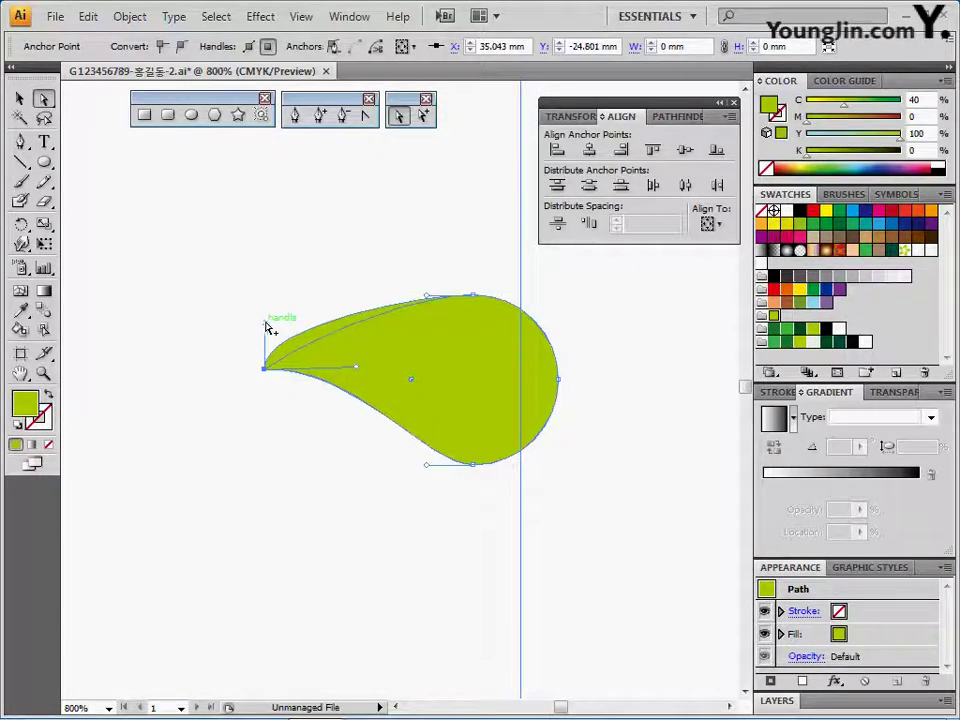
left_click_drag(266, 325, 340, 320)
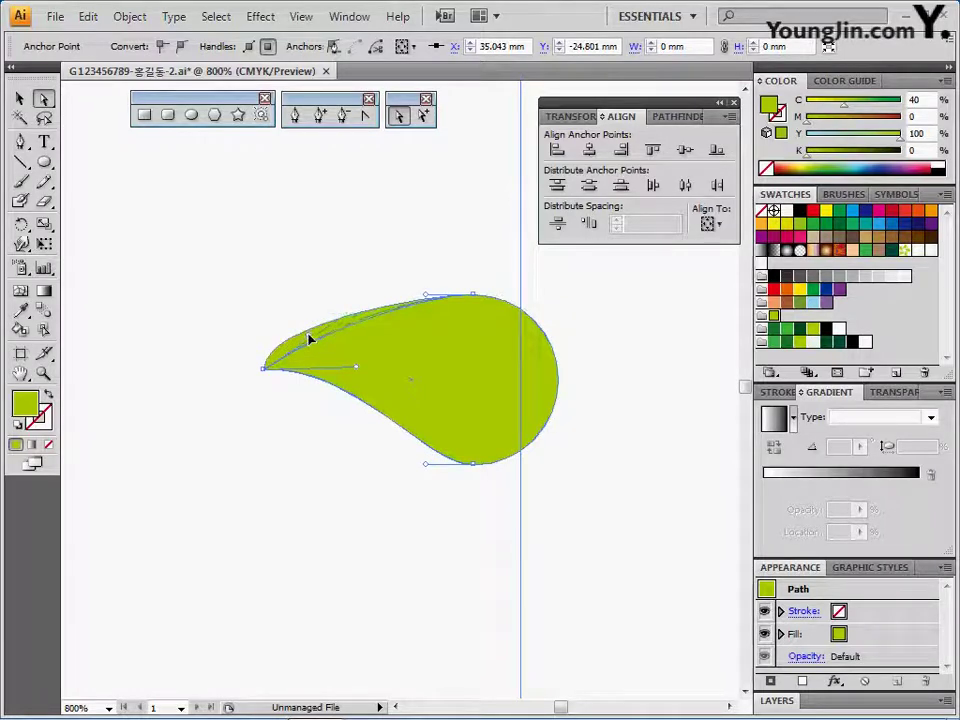
left_click_drag(310, 339, 308, 335)
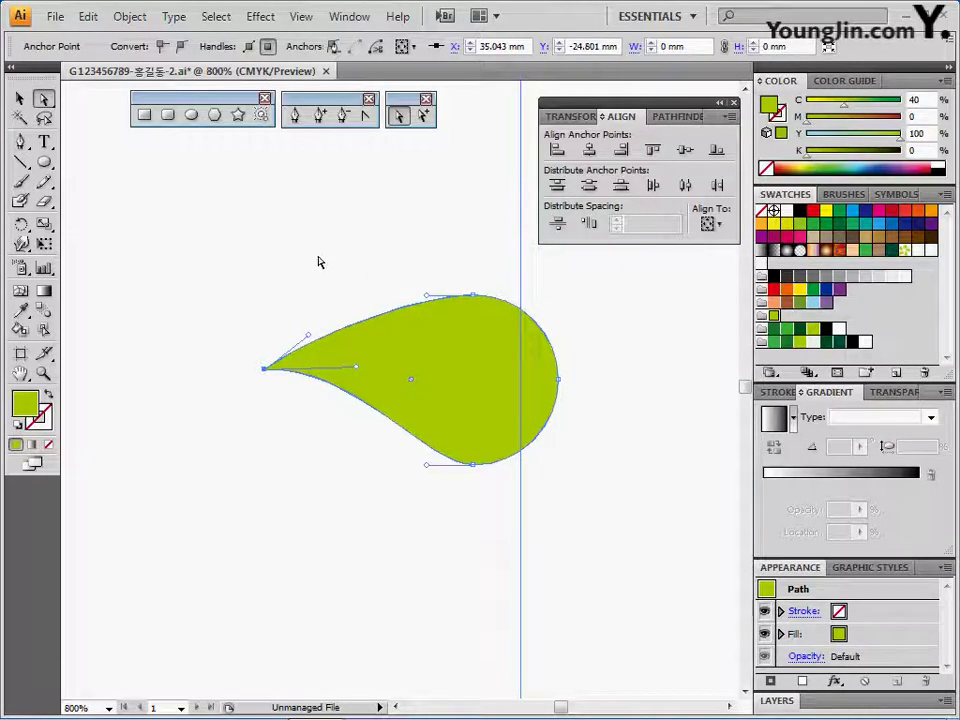
Create a 3 × 3 mm circle and place it above the narrow part of the large petal
left_click(191, 114)
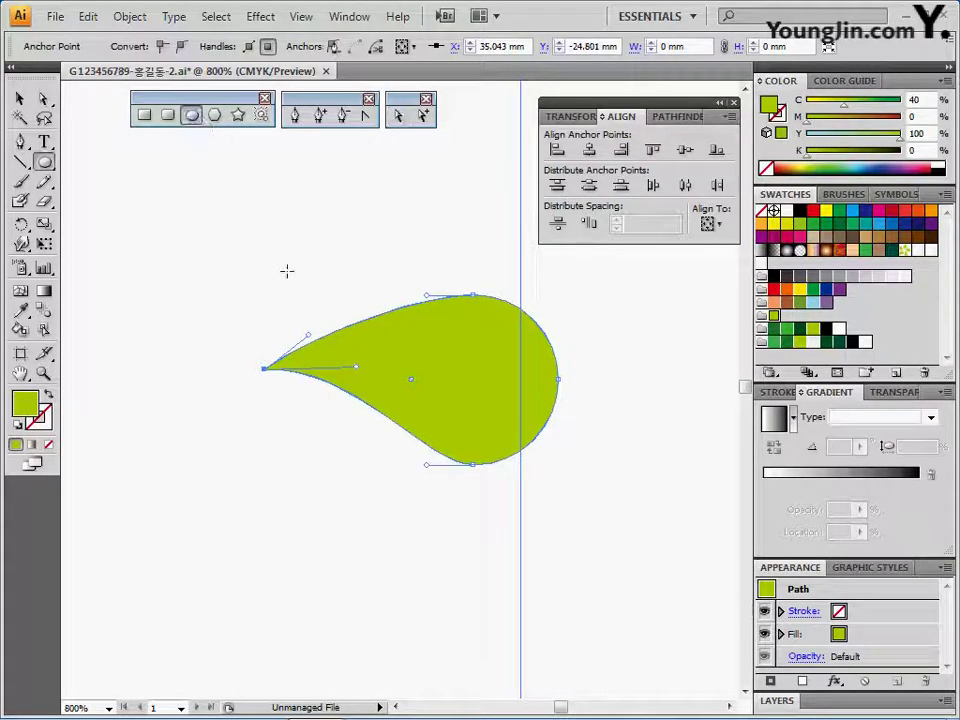
left_click(288, 270)
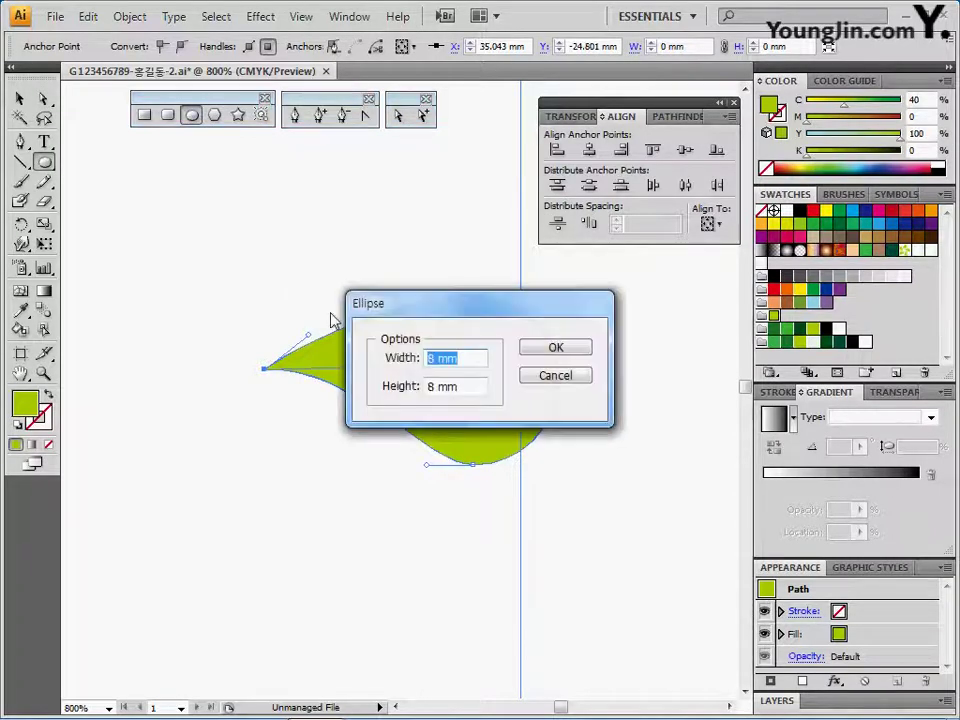
type("3")
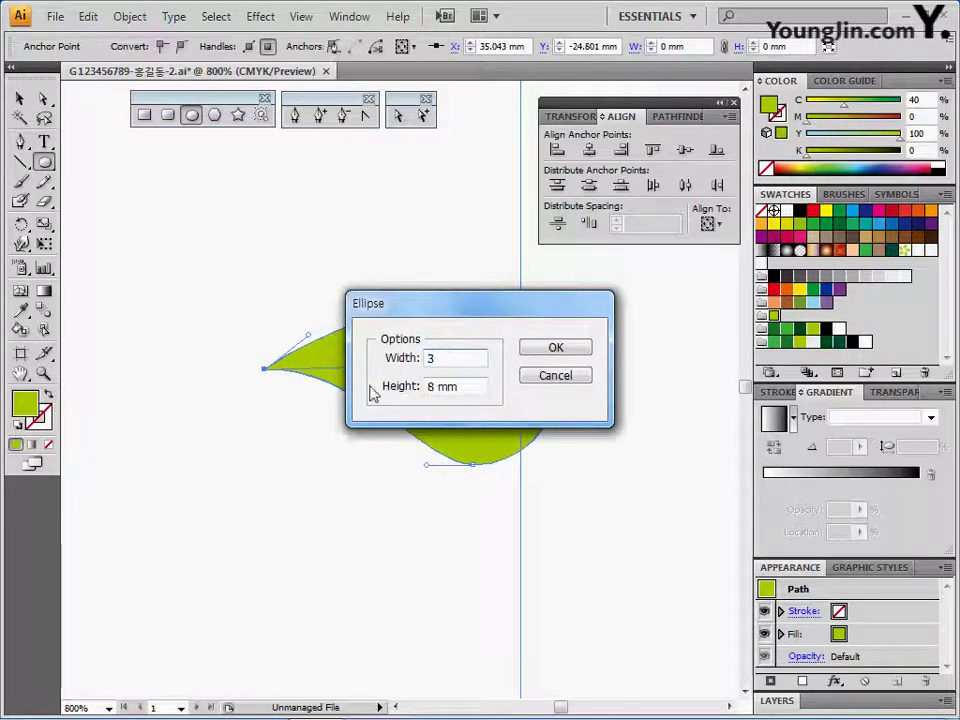
key("Tab")
type("3")
left_click(556, 347)
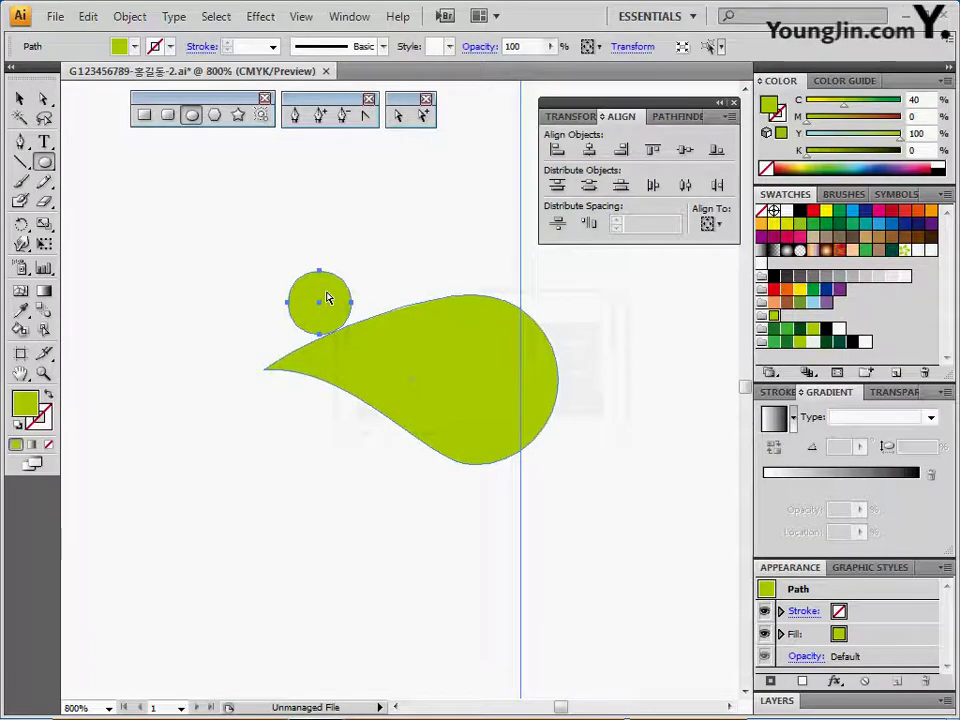
left_click_drag(321, 300, 349, 251)
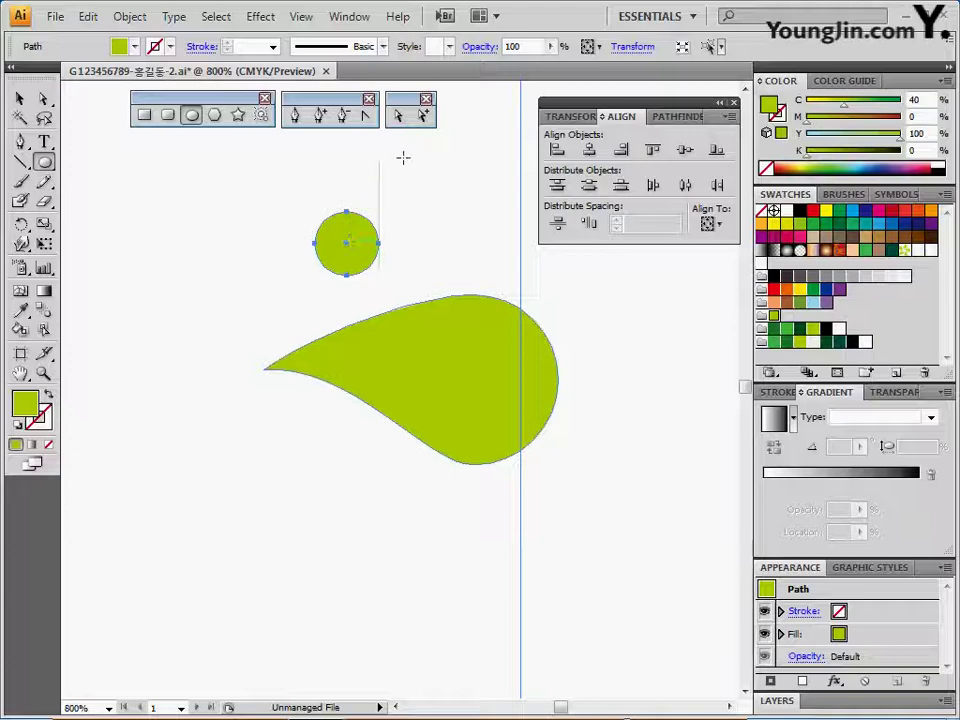
Turn the small circle into a teardrop by pulling its left anchor outward and converting that anchor to a corner point
left_click(397, 118)
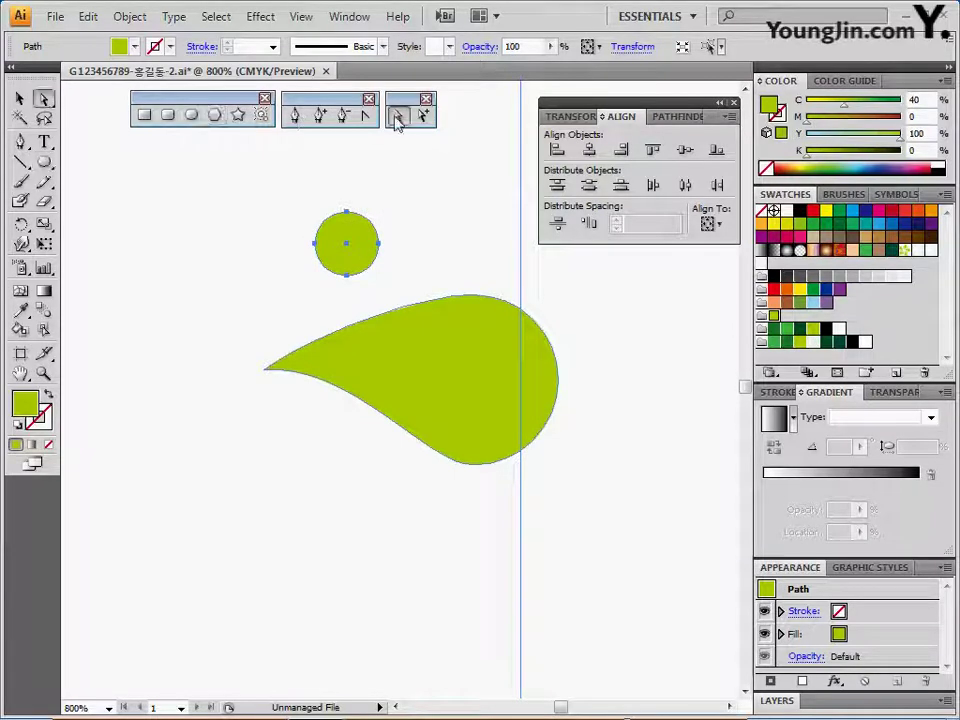
left_click(316, 249)
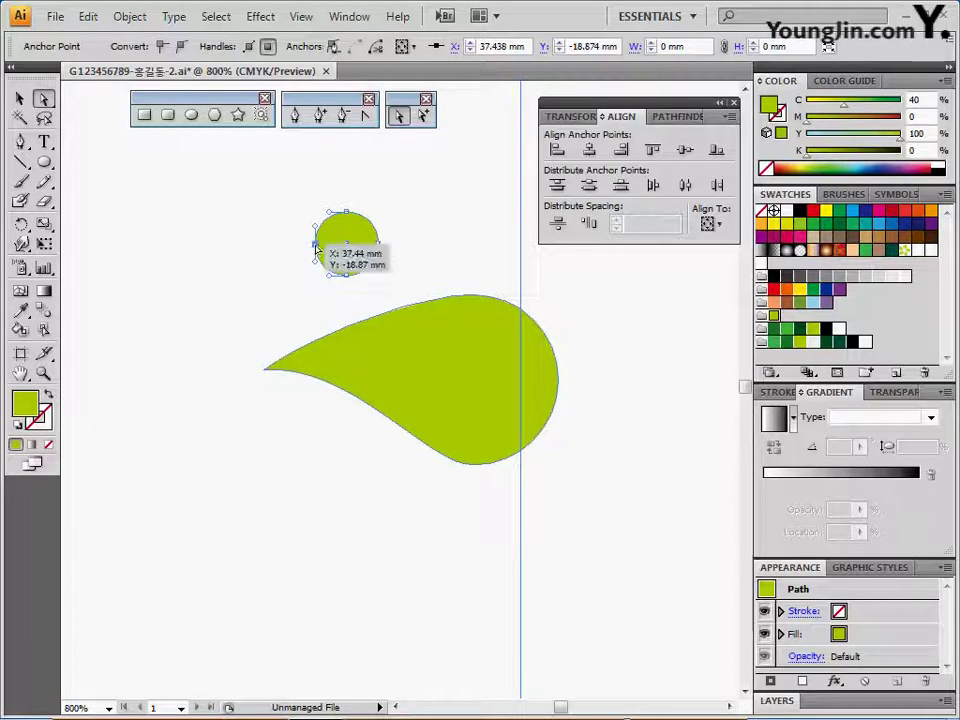
left_click_drag(316, 249, 288, 251)
left_click(366, 116)
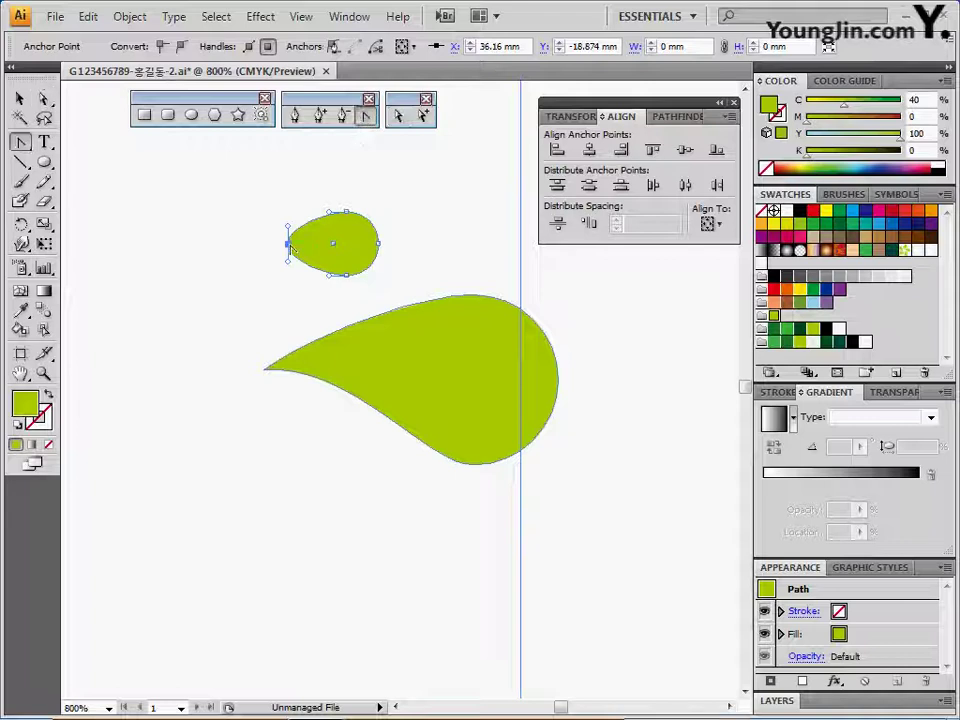
left_click(288, 244)
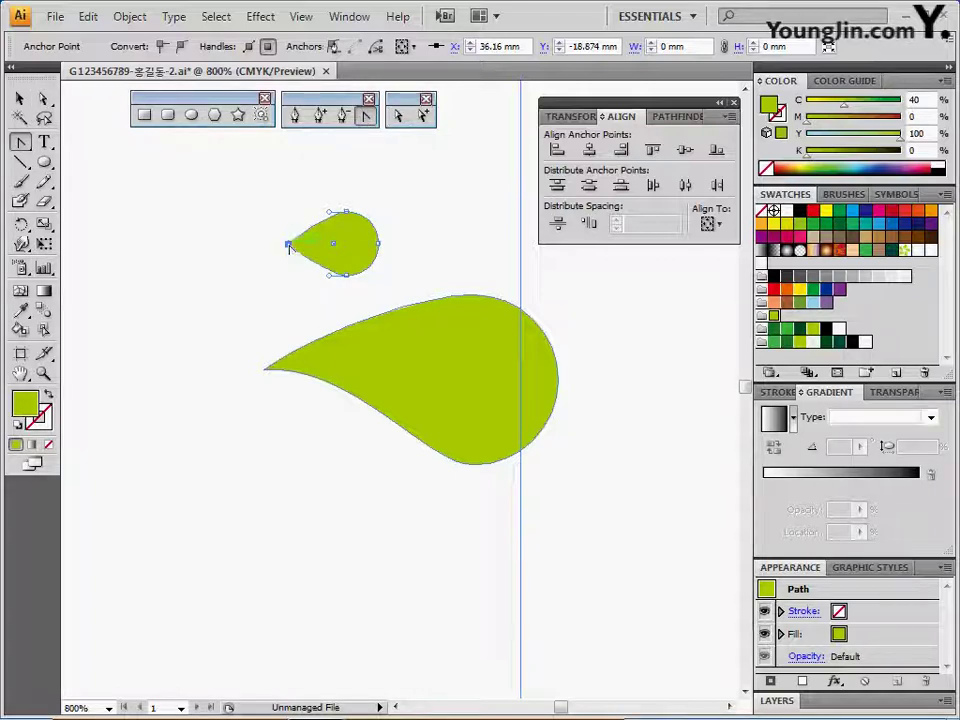
Duplicate the small teardrop to its left, scale the copy down, and set it touching the original's pointed tip
left_click(345, 248)
left_click_drag(345, 248, 250, 245)
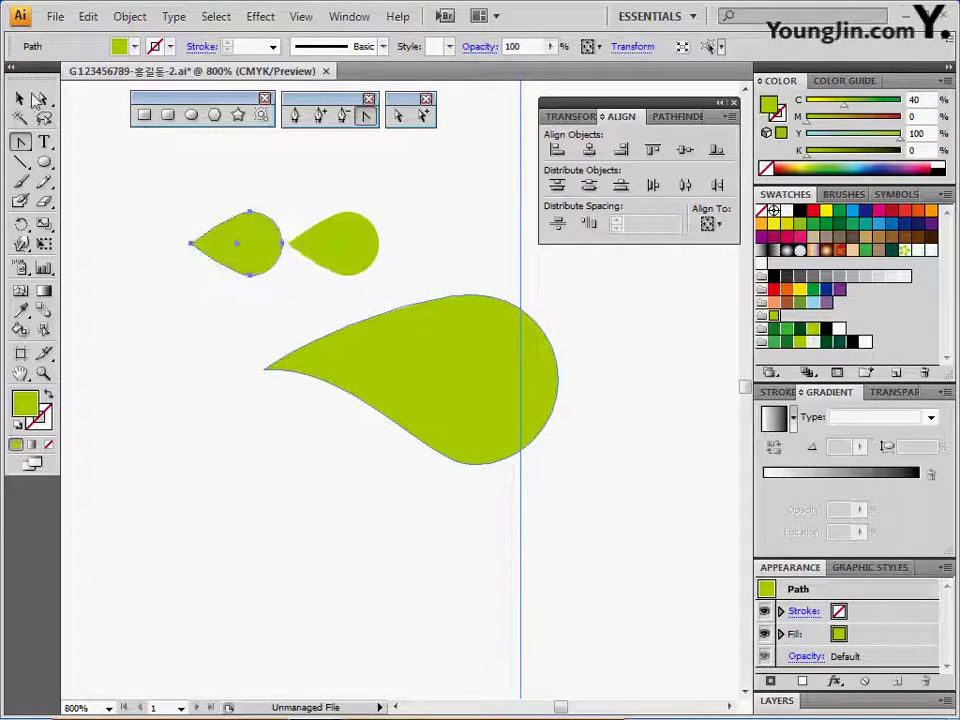
key("v")
left_click_drag(191, 213, 305, 258)
left_click(204, 189)
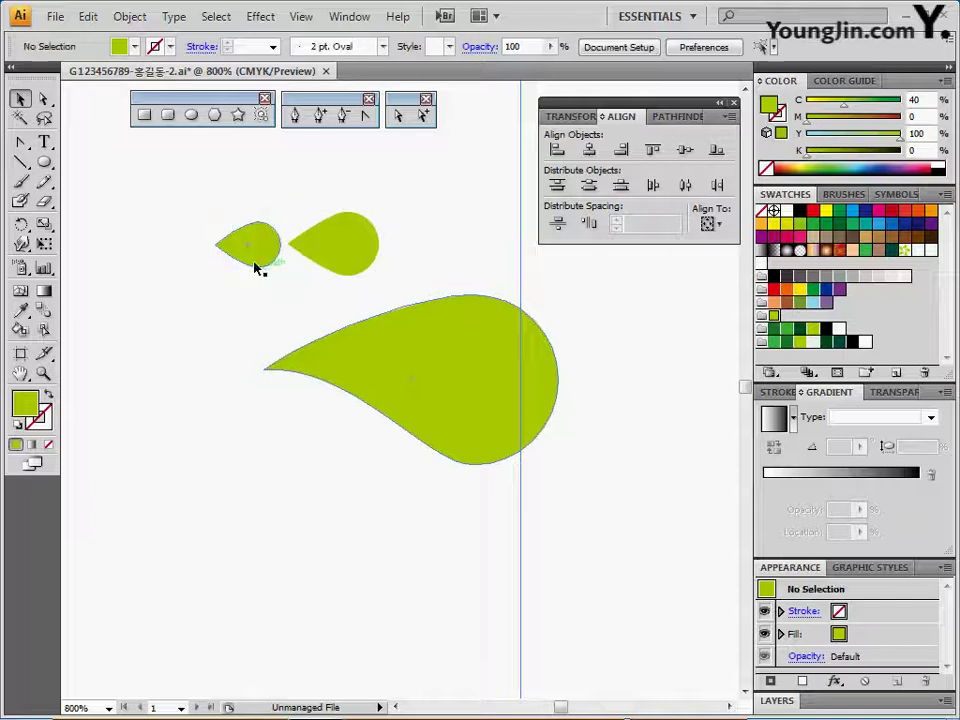
left_click_drag(251, 262, 264, 266)
Select the two small teardrops and align their vertical centers
left_click(352, 263, "shift")
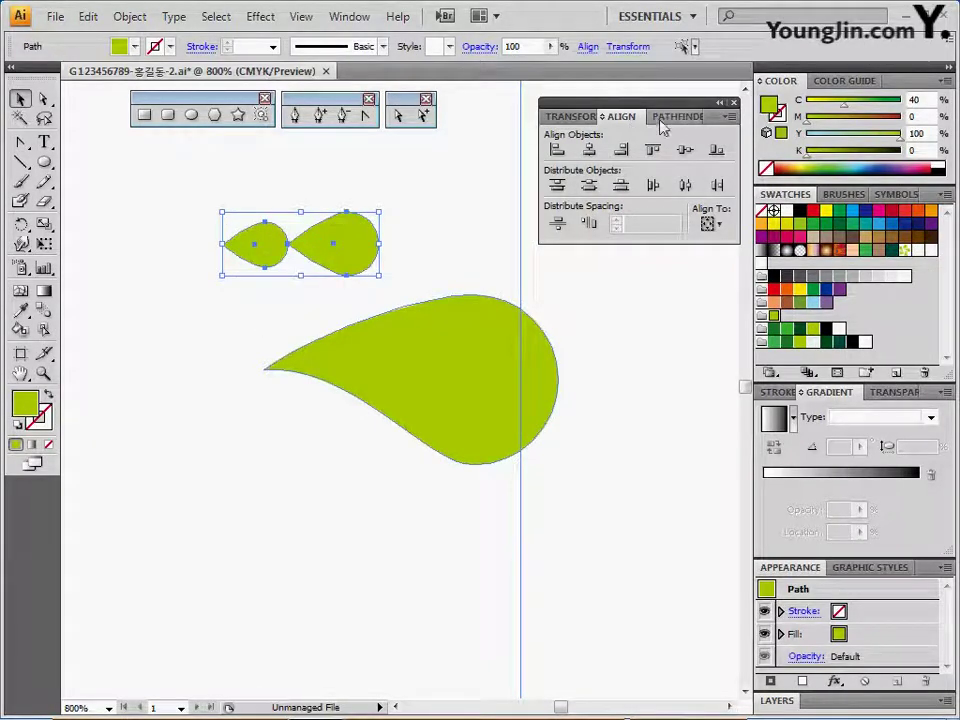
double_click(620, 118)
double_click(620, 118)
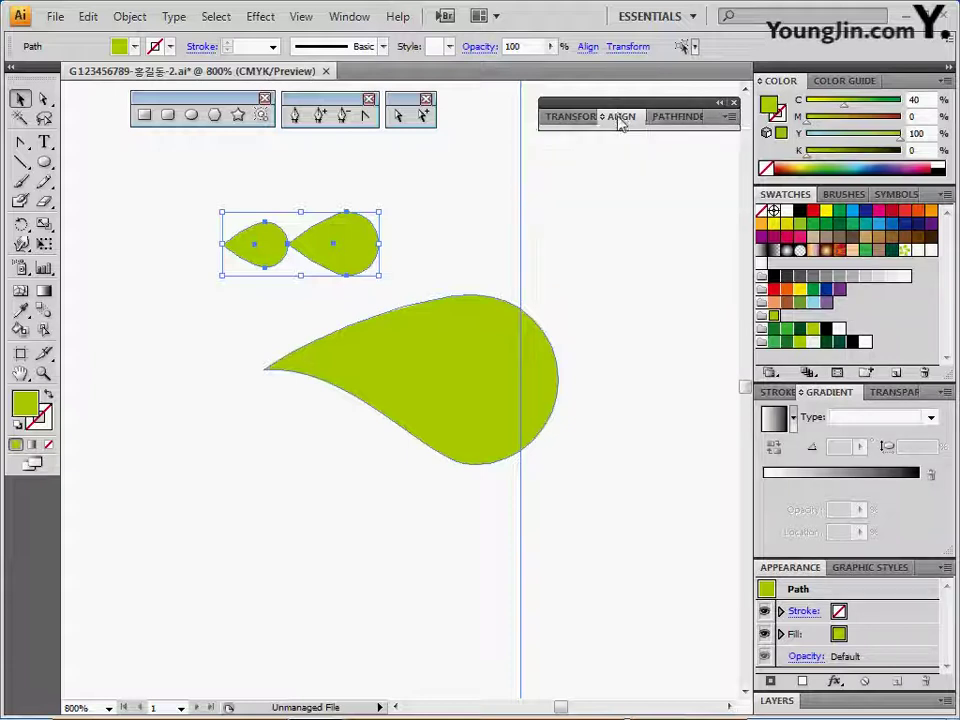
double_click(620, 118)
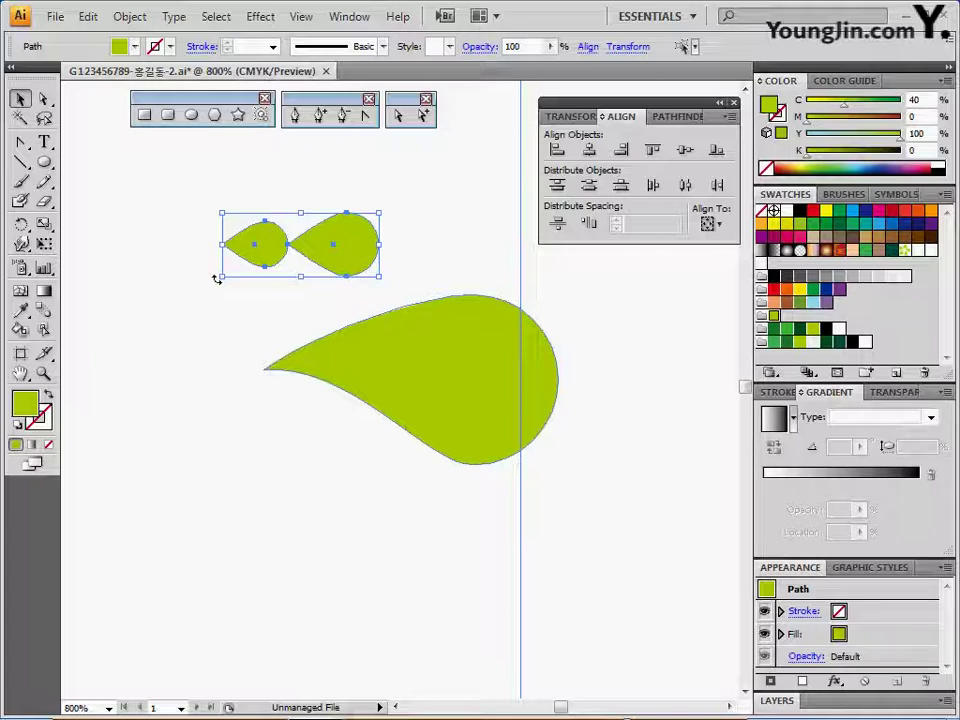
Rotate the pair of small teardrops 45° counterclockwise and position it just above the large petal's pointed end
left_click_drag(215, 279, 264, 308)
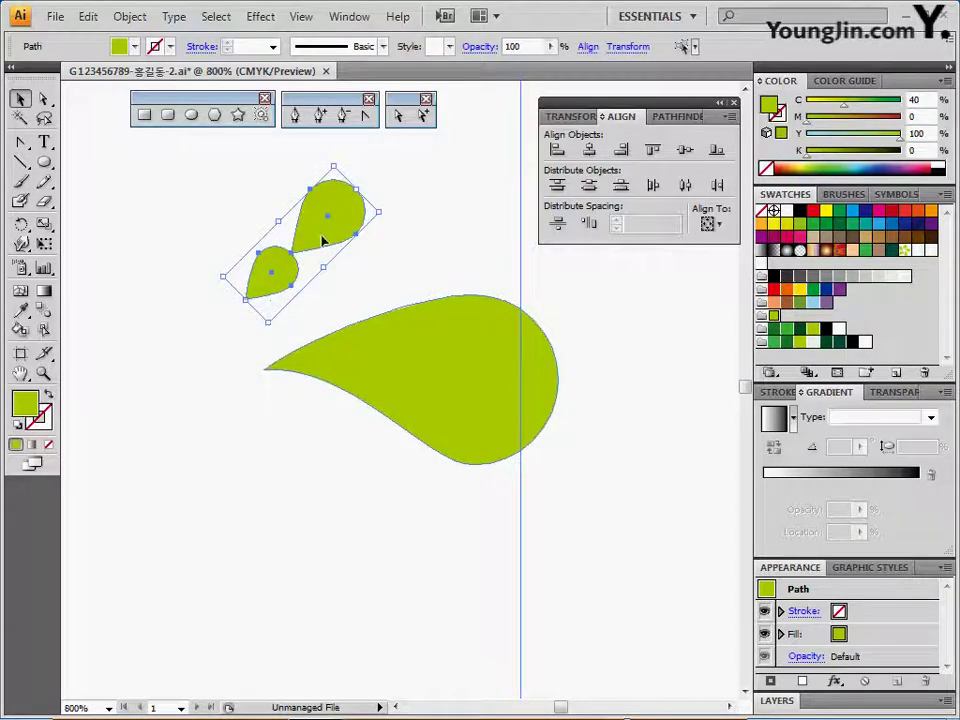
left_click_drag(322, 234, 318, 276)
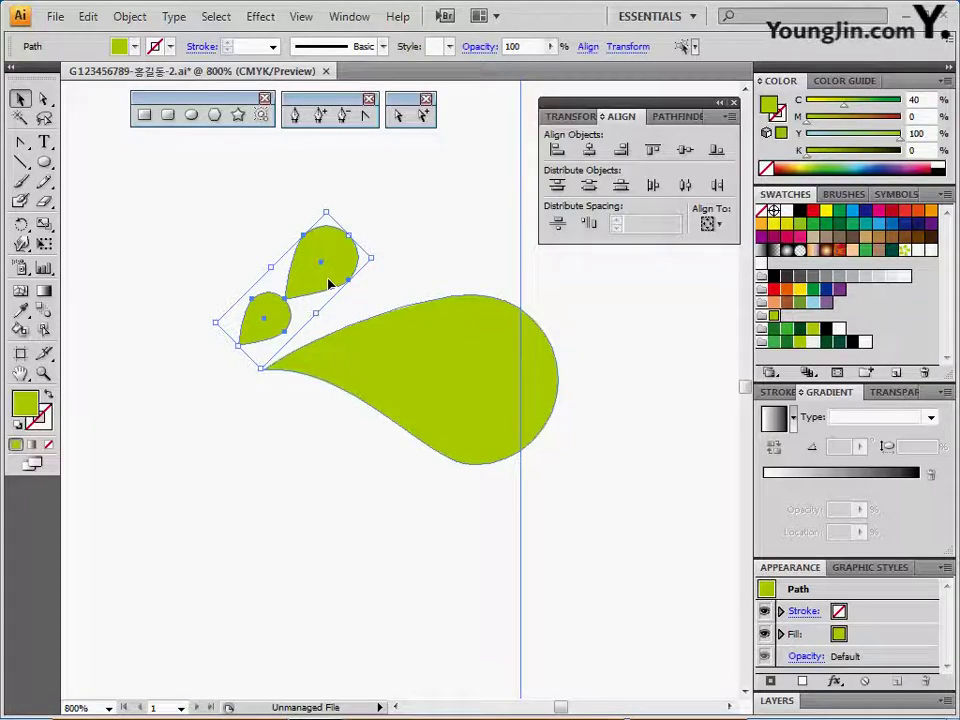
left_click(193, 244)
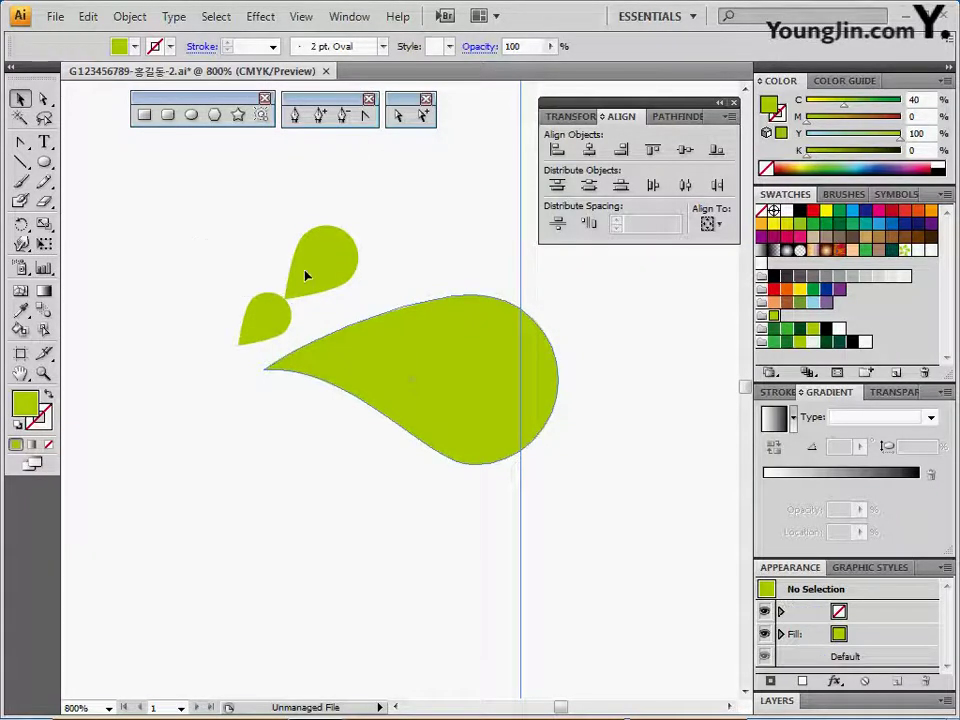
left_click_drag(306, 274, 318, 266)
Group all three teardrops and make a copy of the group rotated 72° around a point left of the large petal's tip
left_click_drag(235, 244, 358, 386)
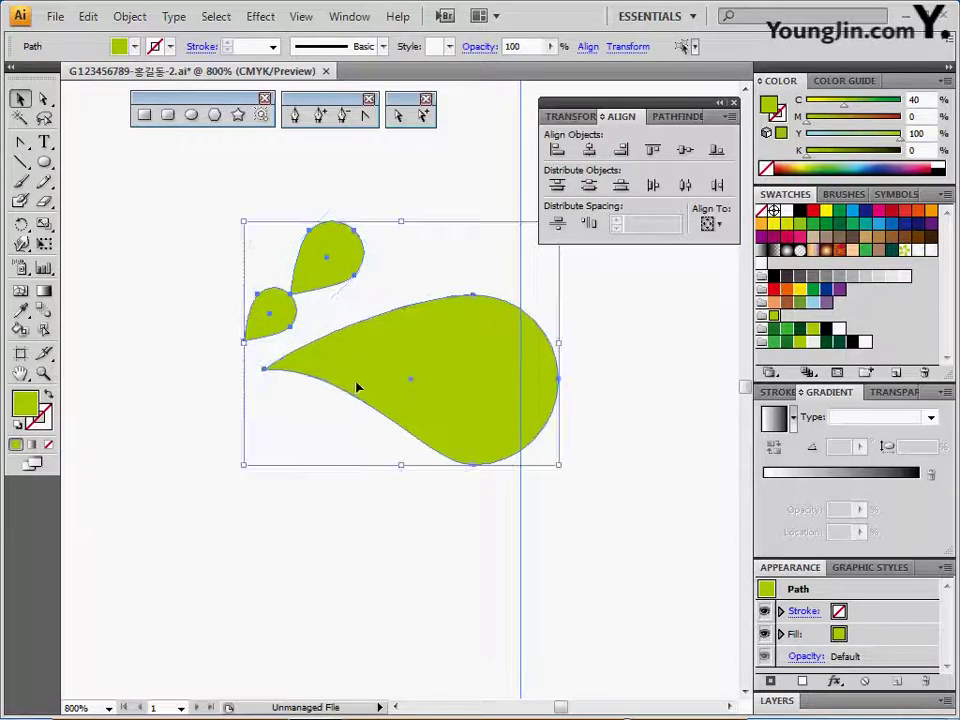
key("ctrl+g")
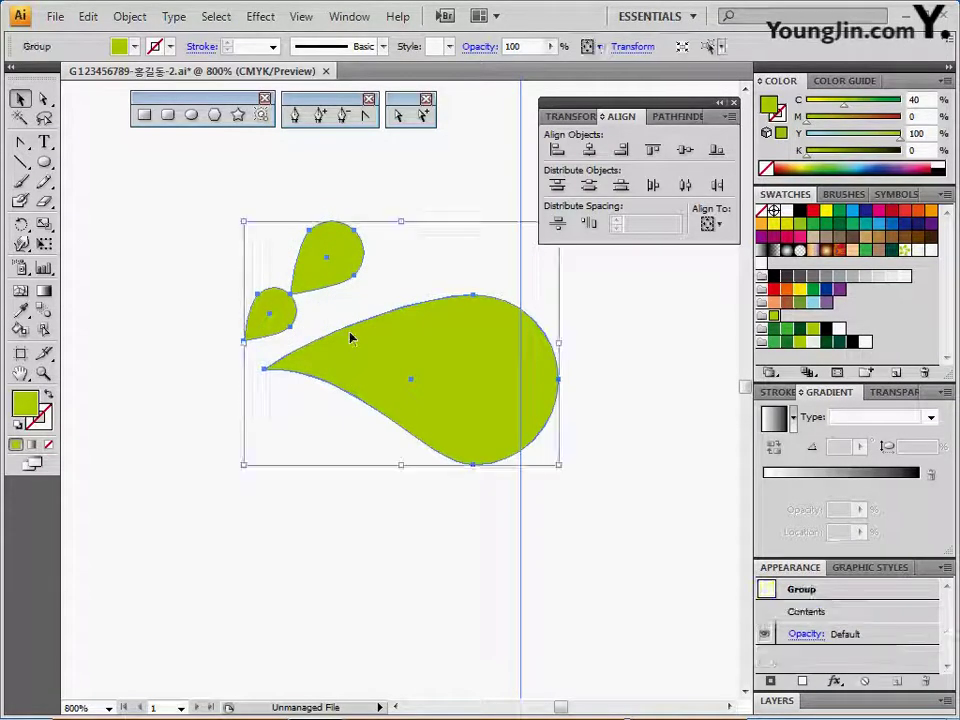
key("space")
left_click_drag(377, 367, 422, 348)
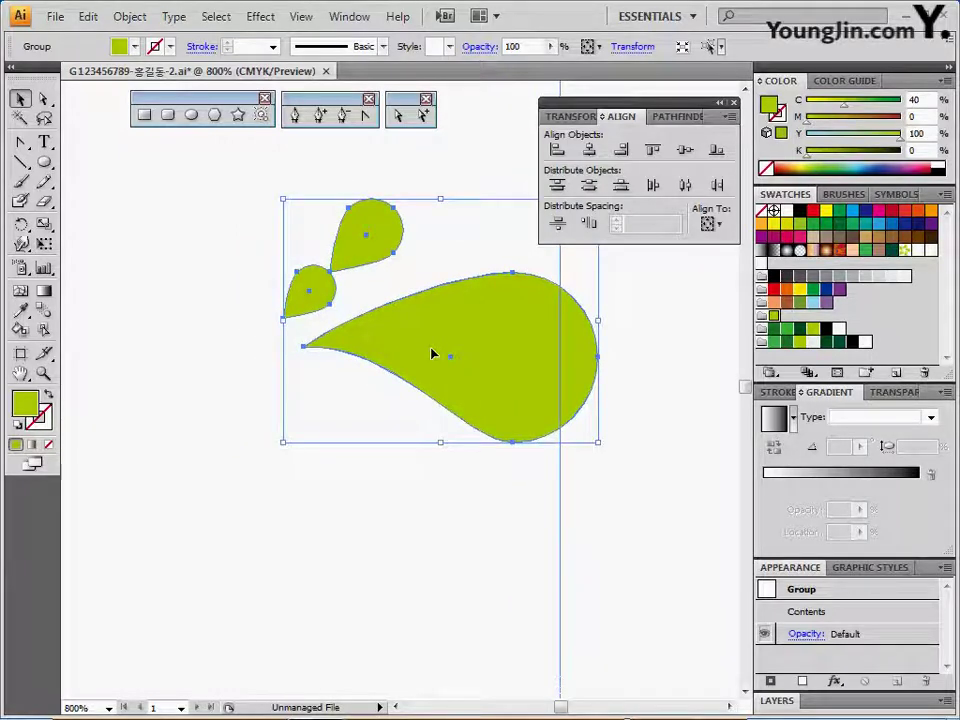
left_click(21, 224)
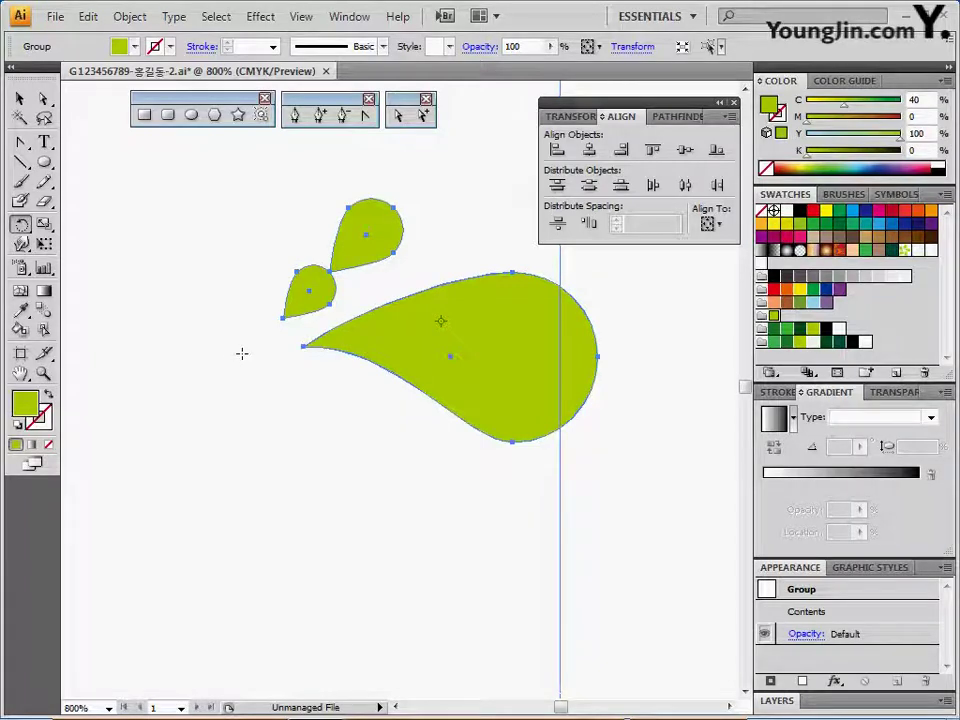
left_click(288, 371, "ctrl+alt")
mouse_move(314, 383)
left_mouse_down()
mouse_move(341, 386)
mouse_move(304, 378)
left_mouse_up()
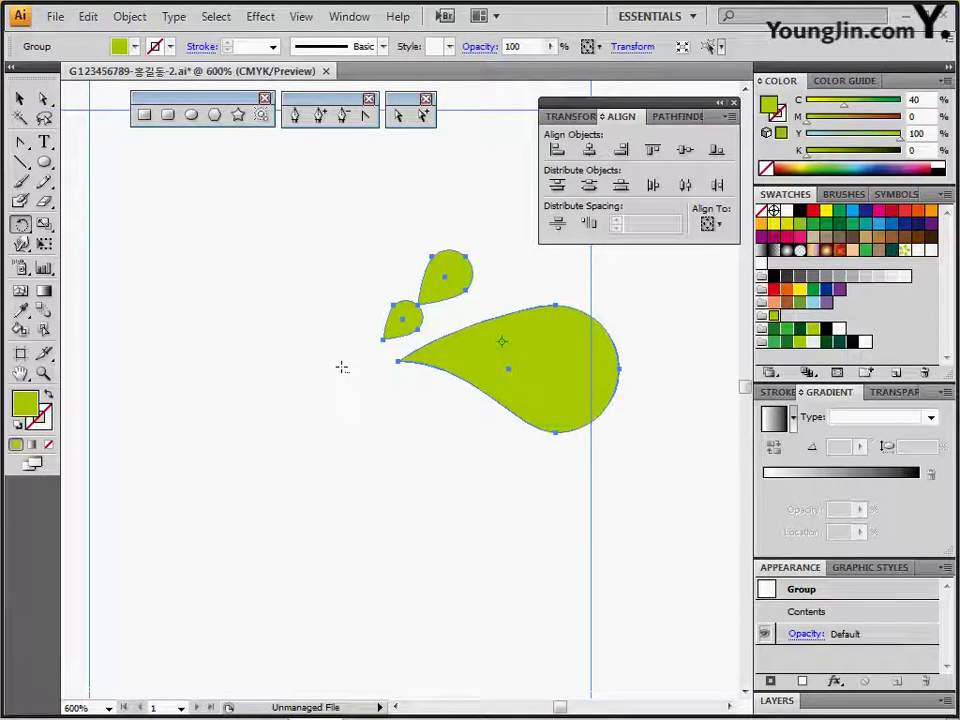
left_click(341, 368, "alt")
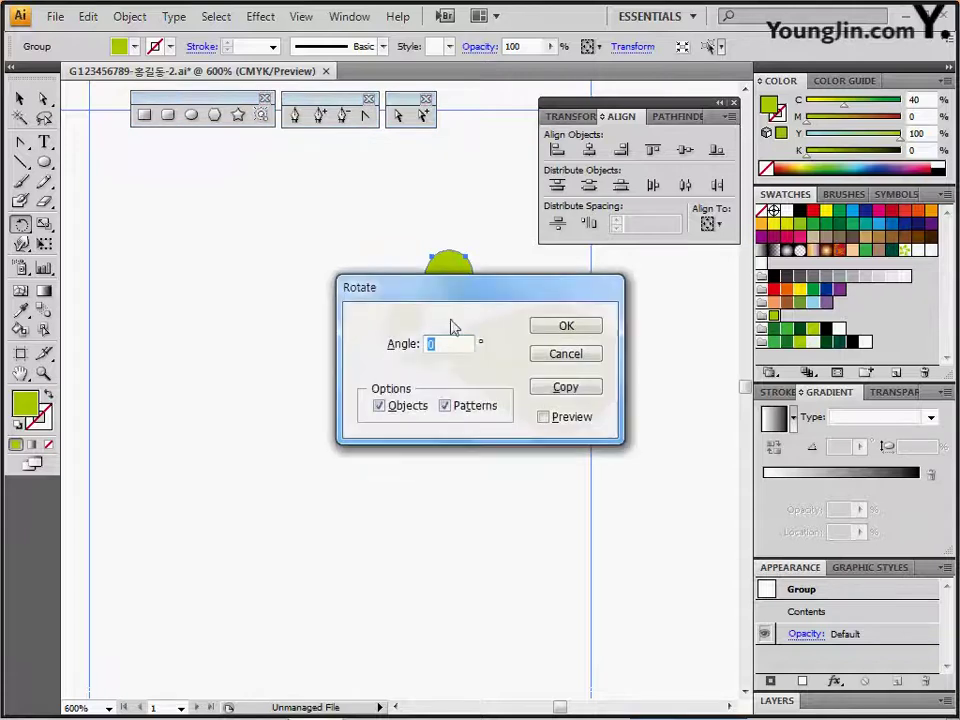
type("72")
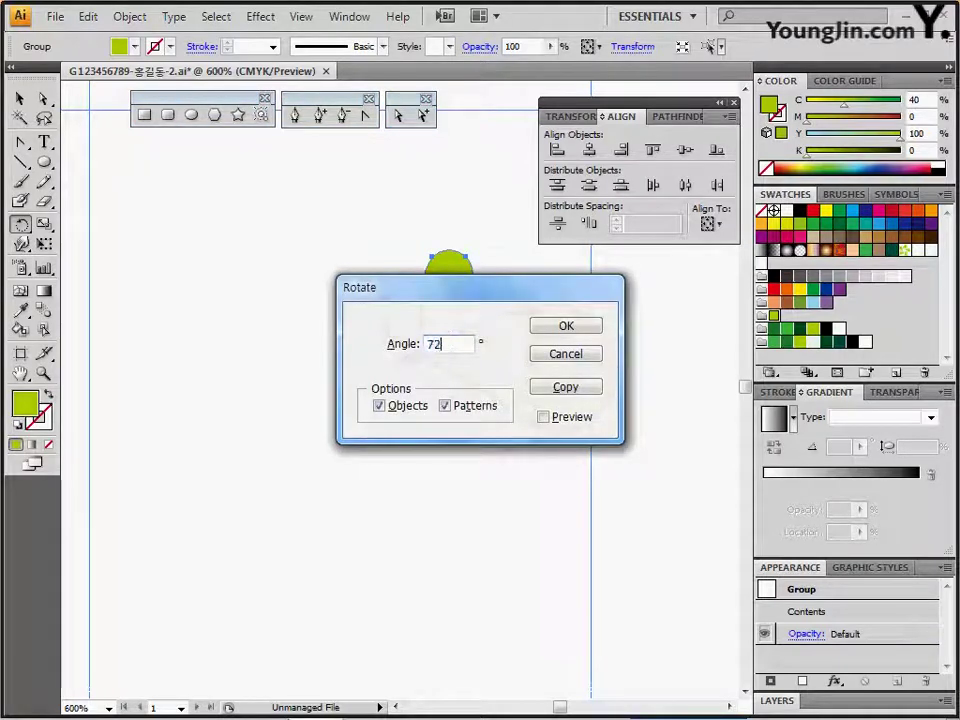
left_click(565, 388)
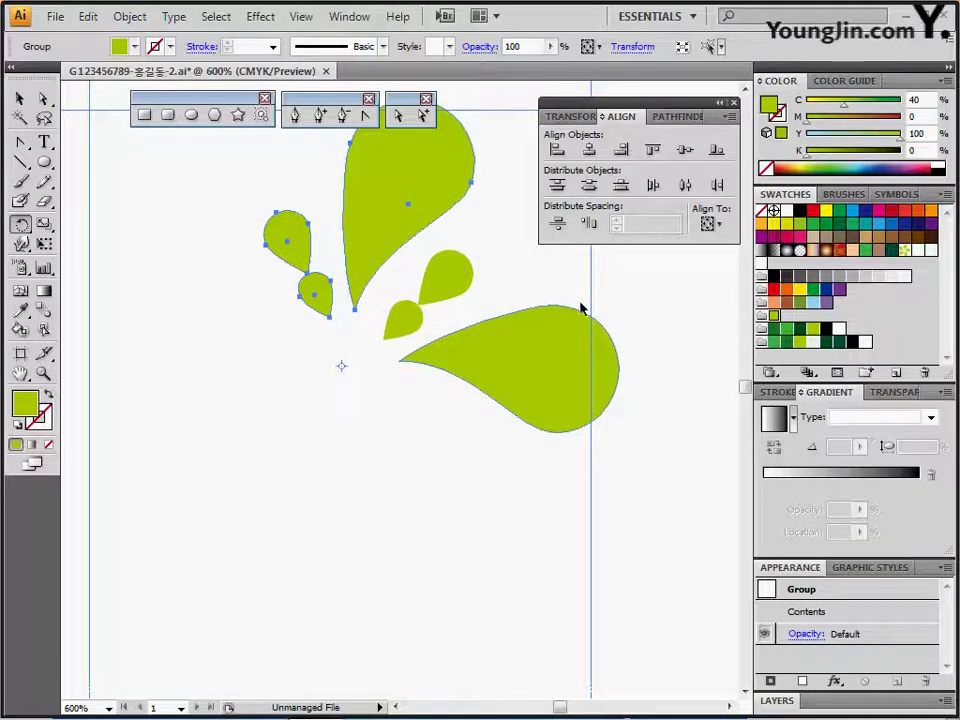
Repeat the rotated copy three more times to complete a ring of five petal groups
key("ctrl+d")
key("ctrl+d")
key("ctrl+d")
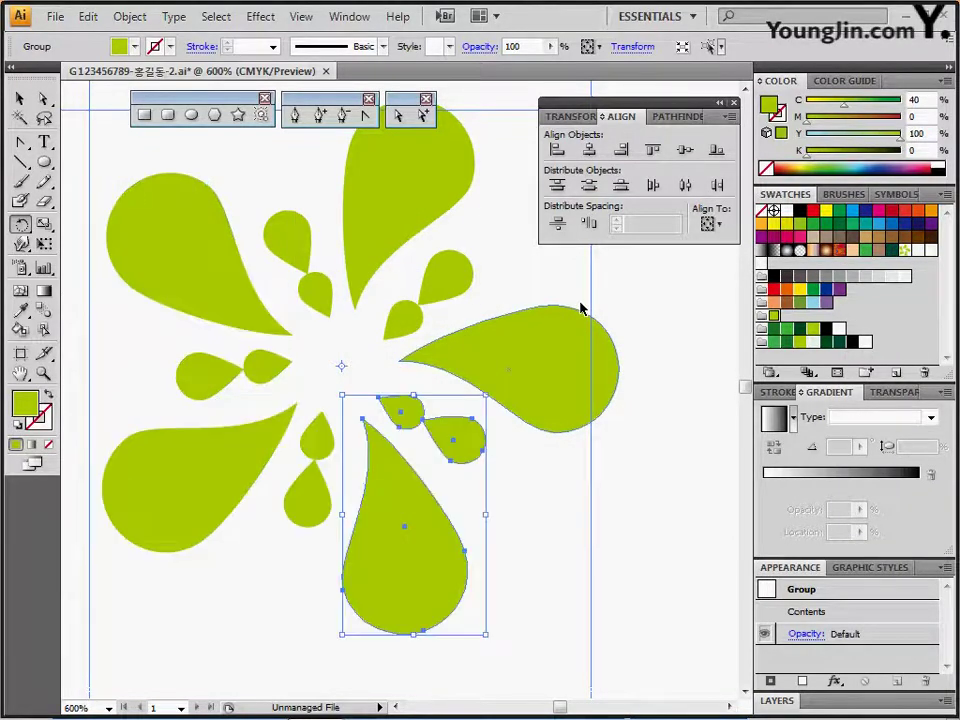
Select all five petal groups and group them into a single flower ornament
left_click(489, 439, "ctrl+alt")
left_click_drag(440, 425, 455, 447)
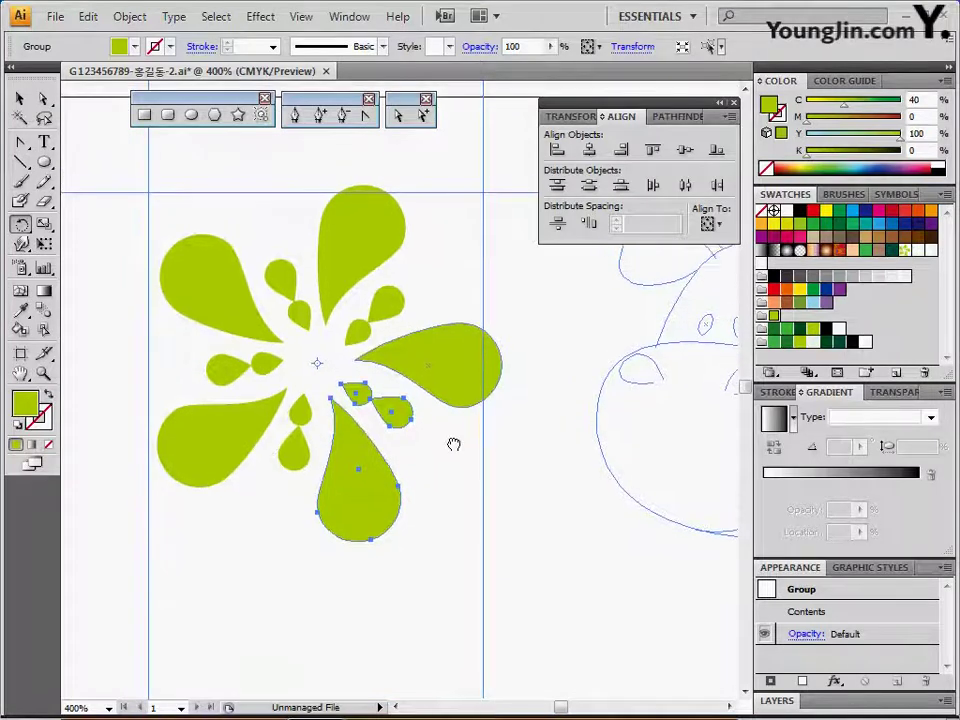
left_click_drag(180, 193, 404, 506)
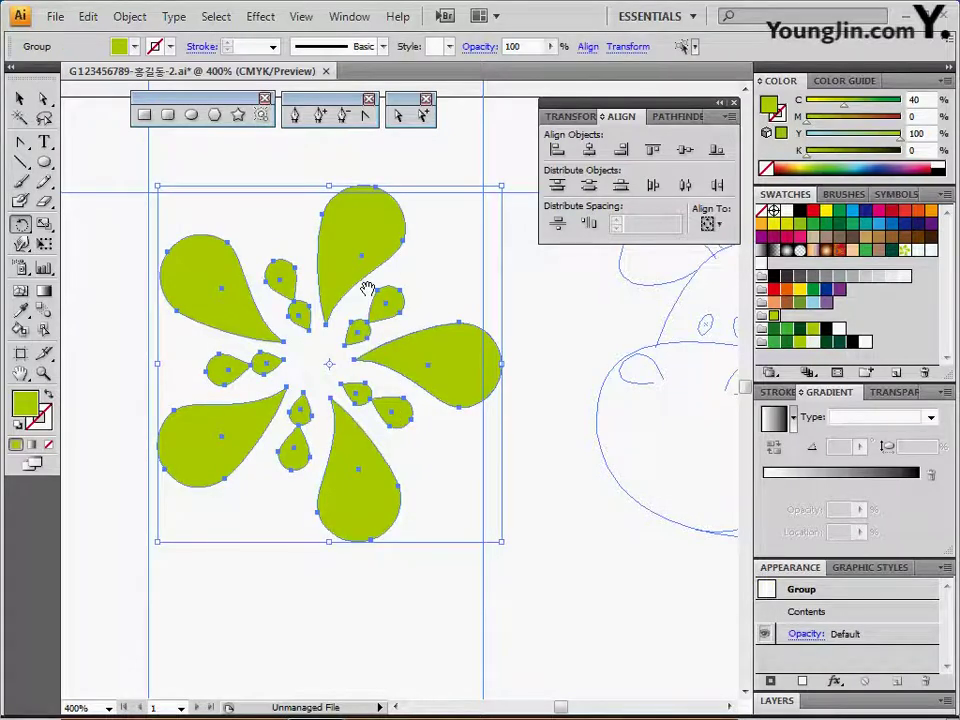
left_click_drag(376, 298, 434, 310)
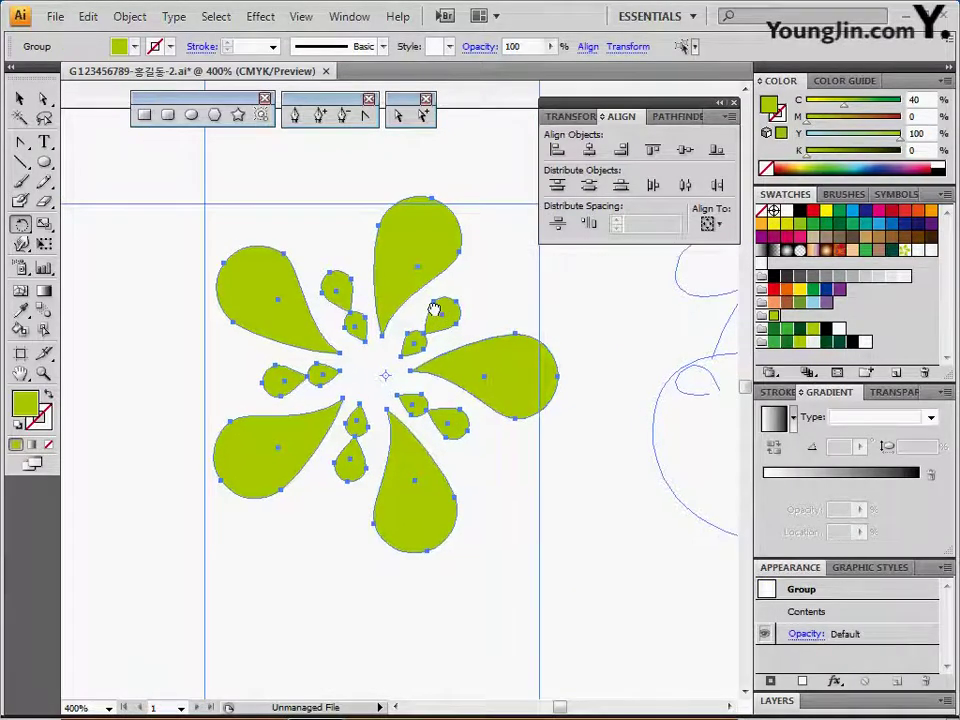
left_click(307, 188)
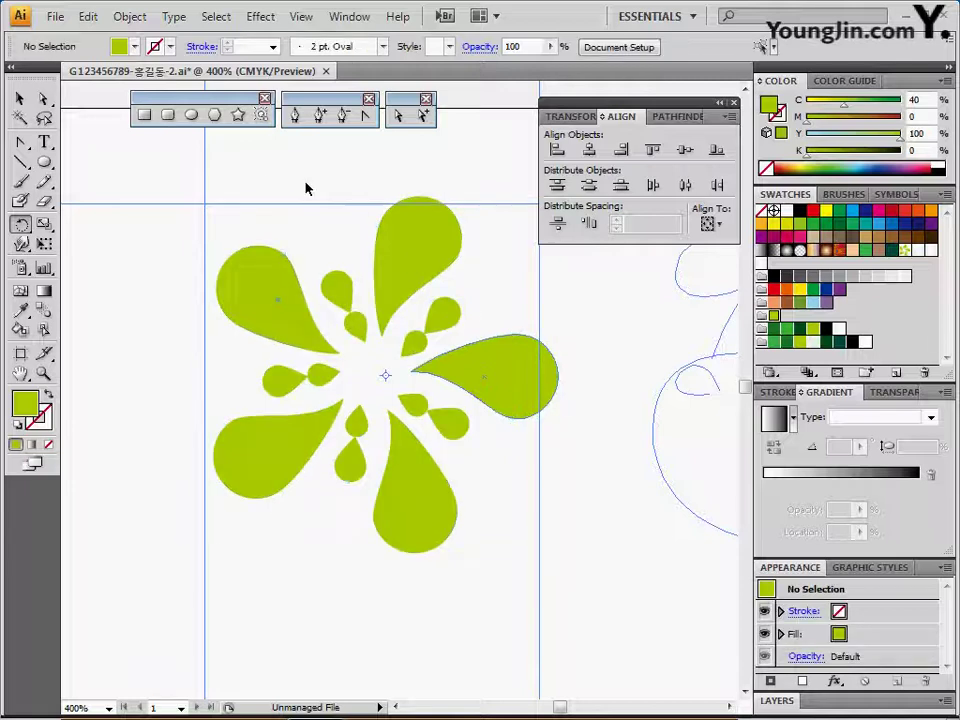
left_click_drag(216, 201, 466, 547)
left_click(302, 259)
Draw a square enclosing the whole flower ornament and give it no fill and no stroke
key("m")
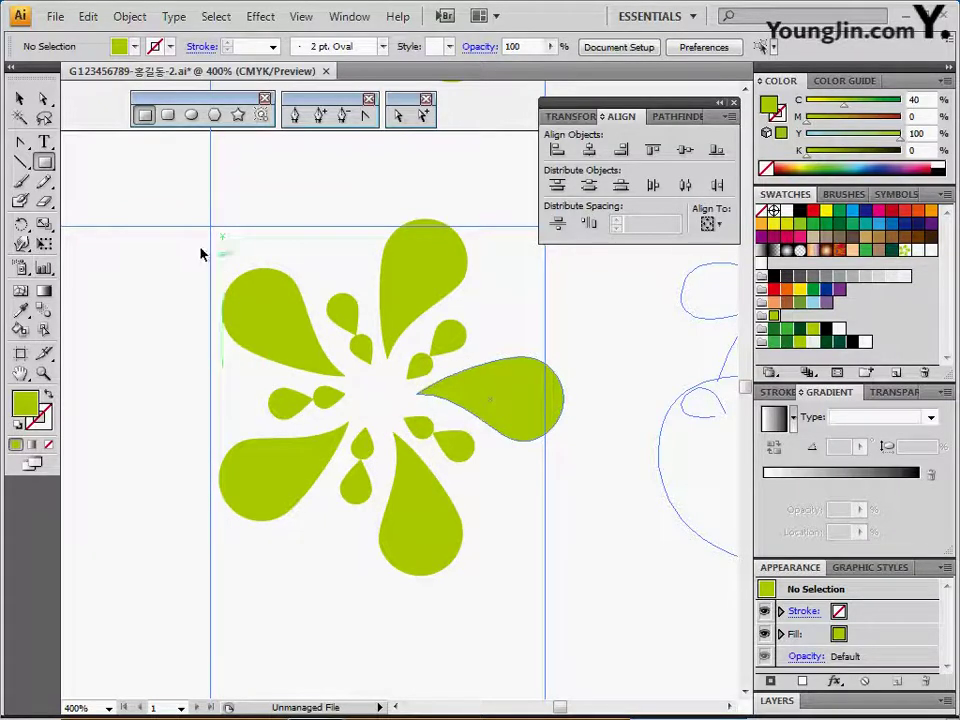
left_click(471, 540, "ctrl")
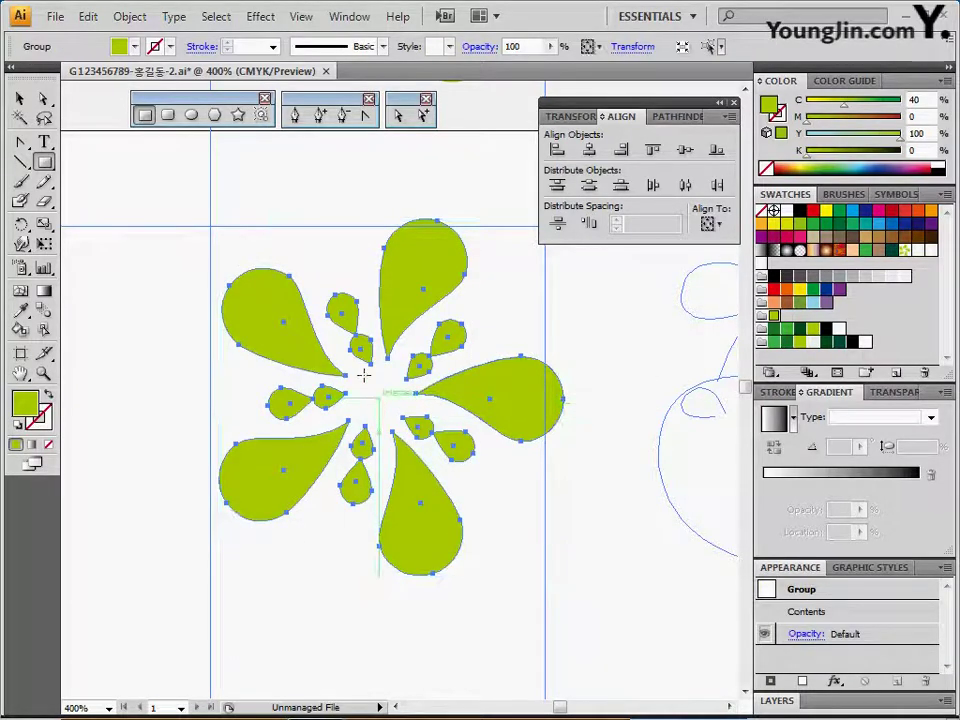
left_click_drag(197, 206, 544, 594)
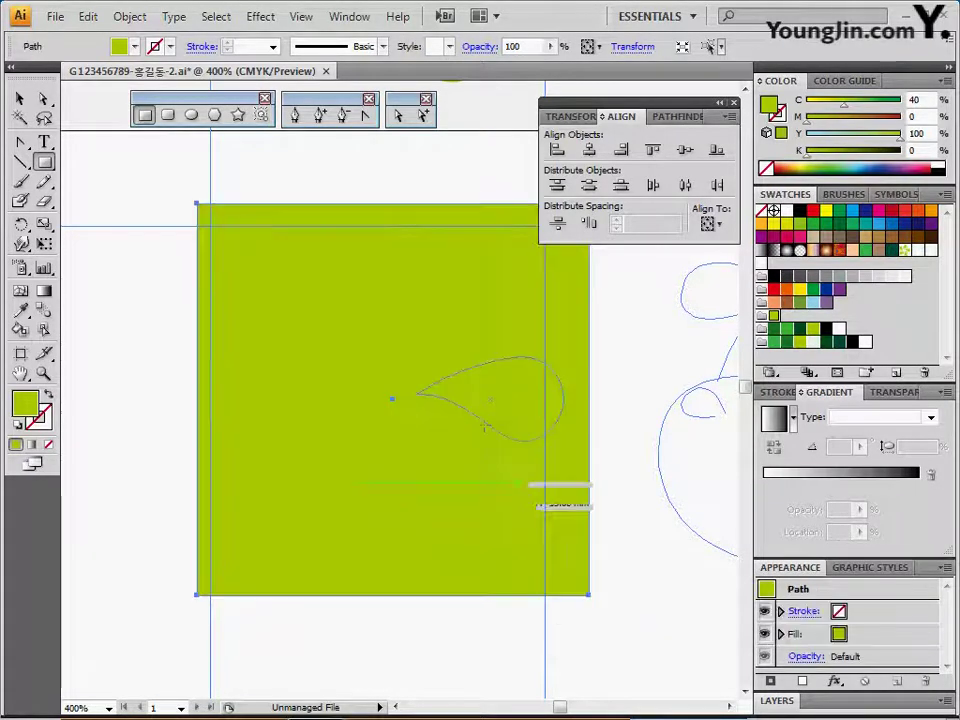
left_click(17, 426)
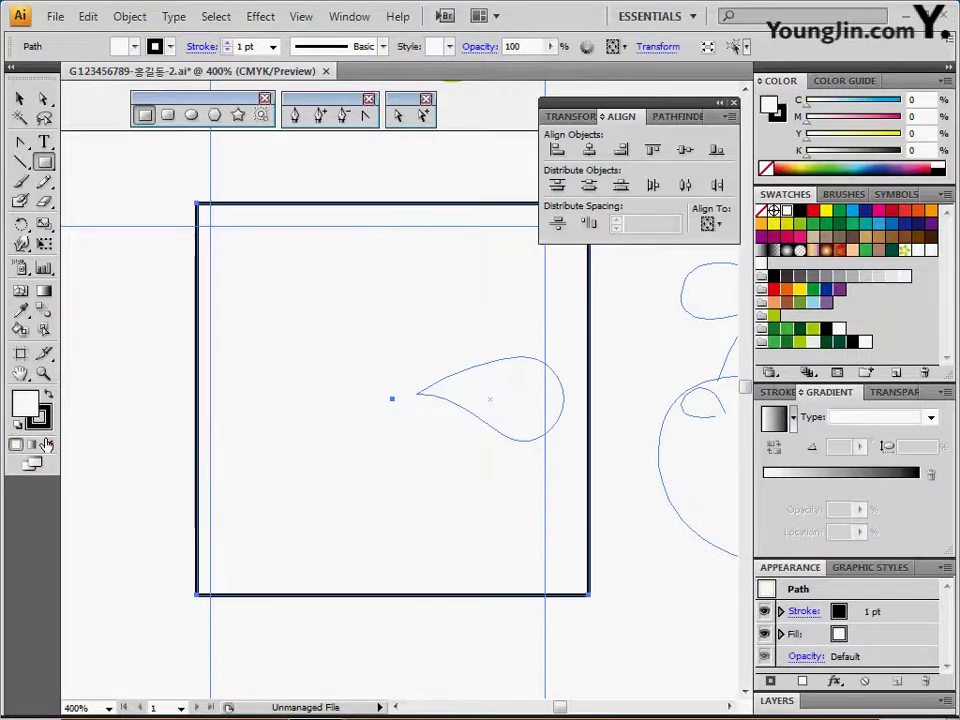
left_click(48, 444)
left_click(38, 418)
left_click(48, 444)
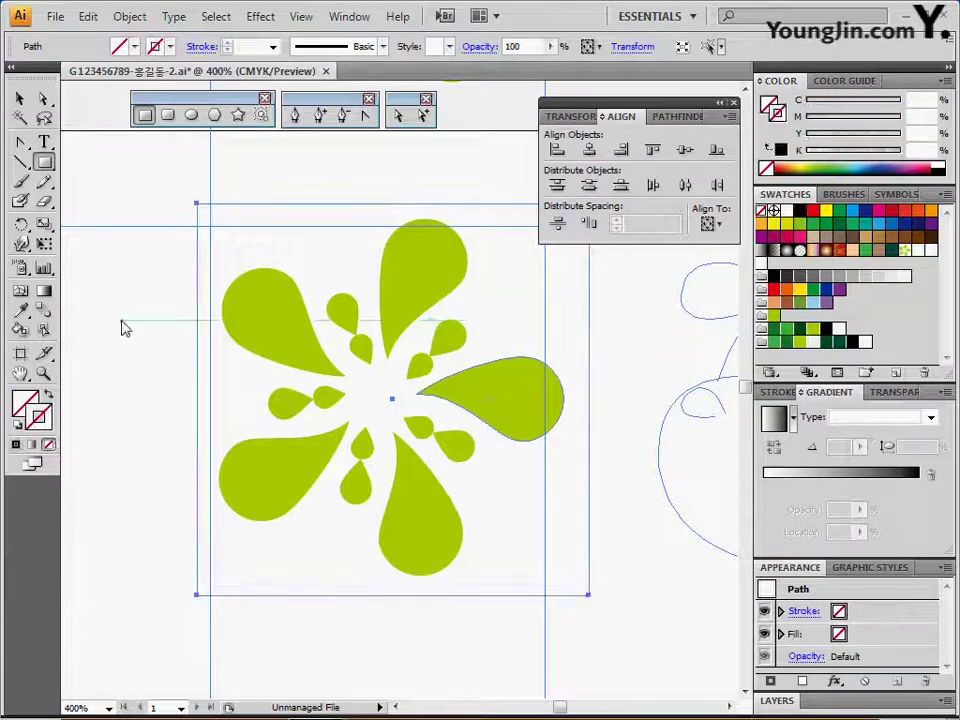
Send the unfilled square to the back, behind the flower ornament
right_click(202, 308)
mouse_move(304, 549)
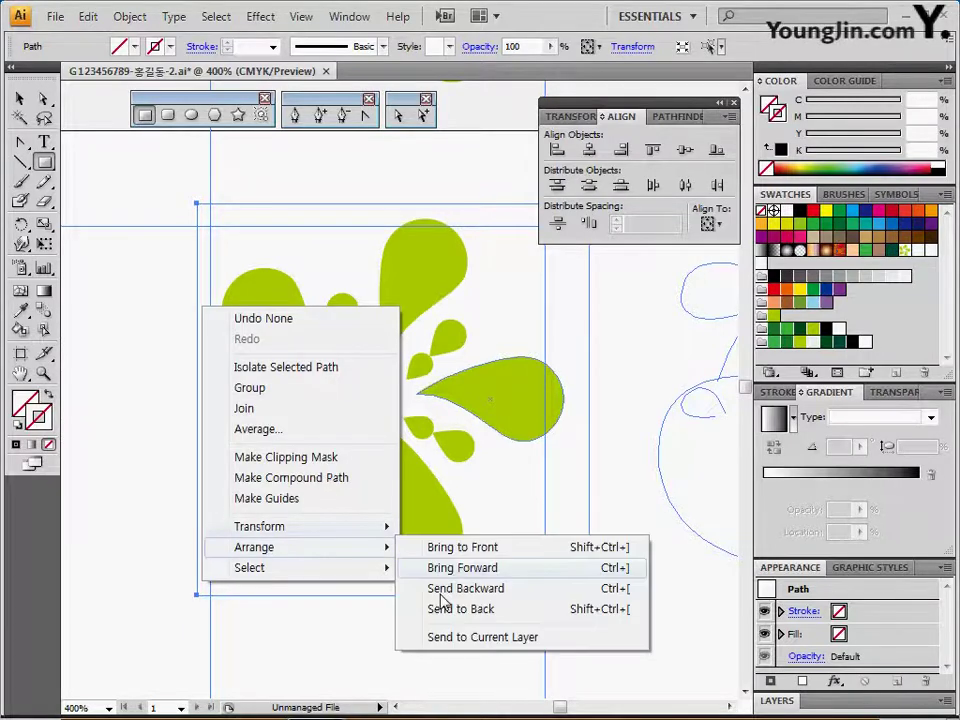
left_click(447, 612)
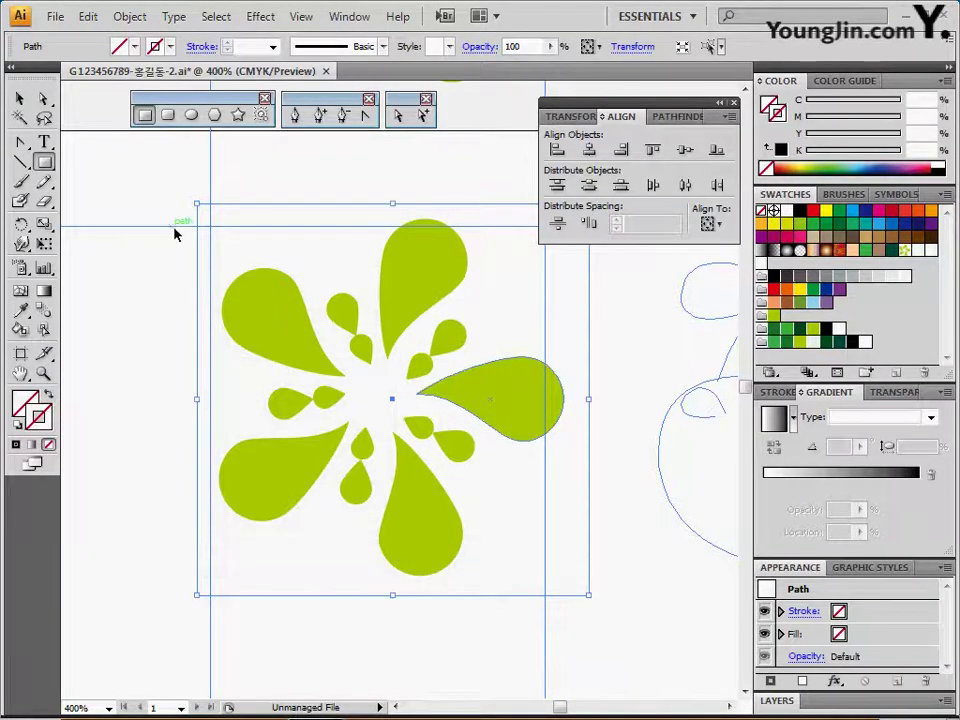
Select the flower ornament and the square and align their horizontal and vertical centers
left_click_drag(174, 228, 480, 566)
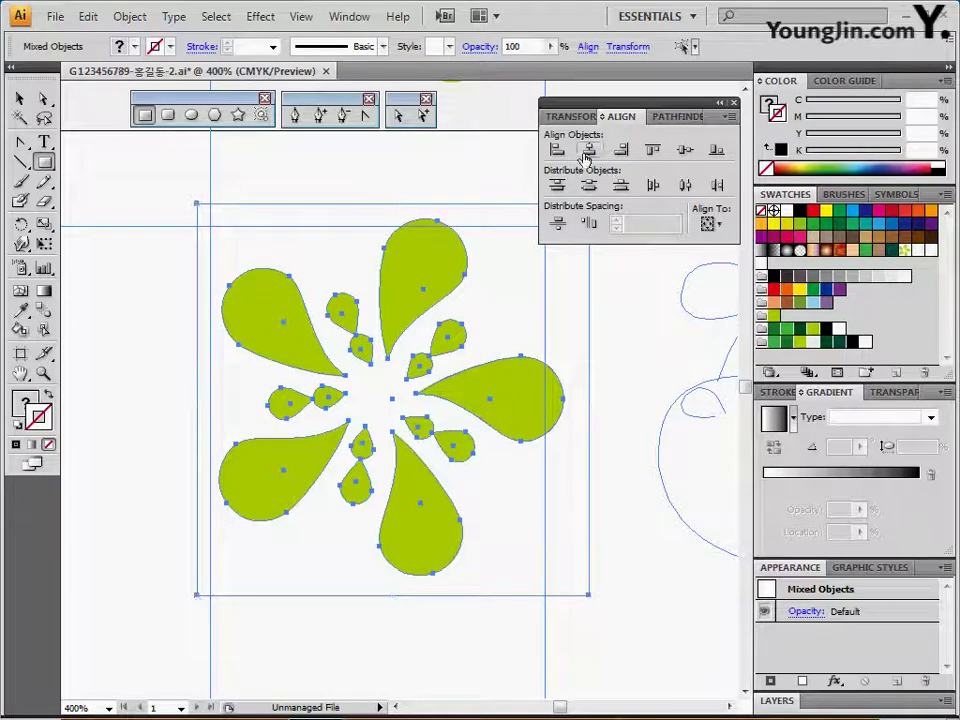
left_click(590, 151)
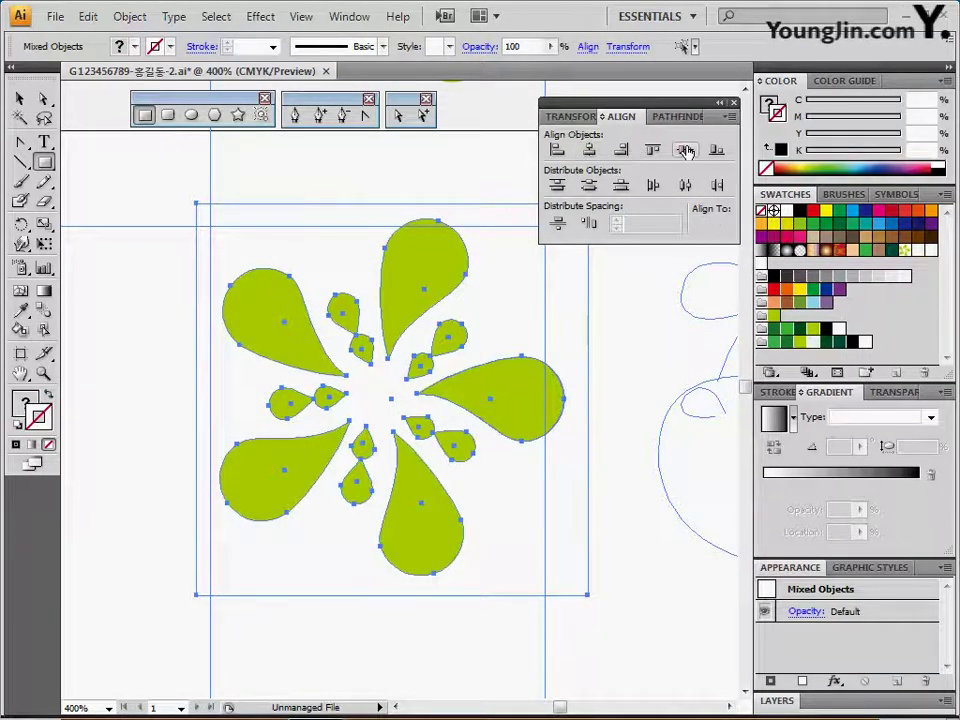
left_click(685, 150)
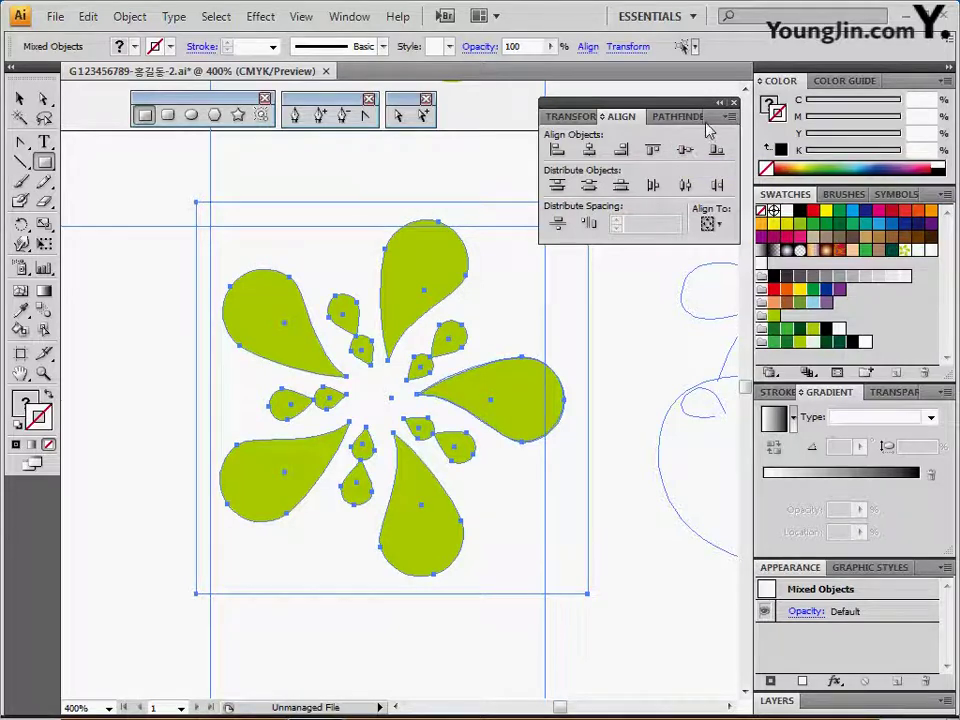
left_click_drag(607, 106, 601, 104)
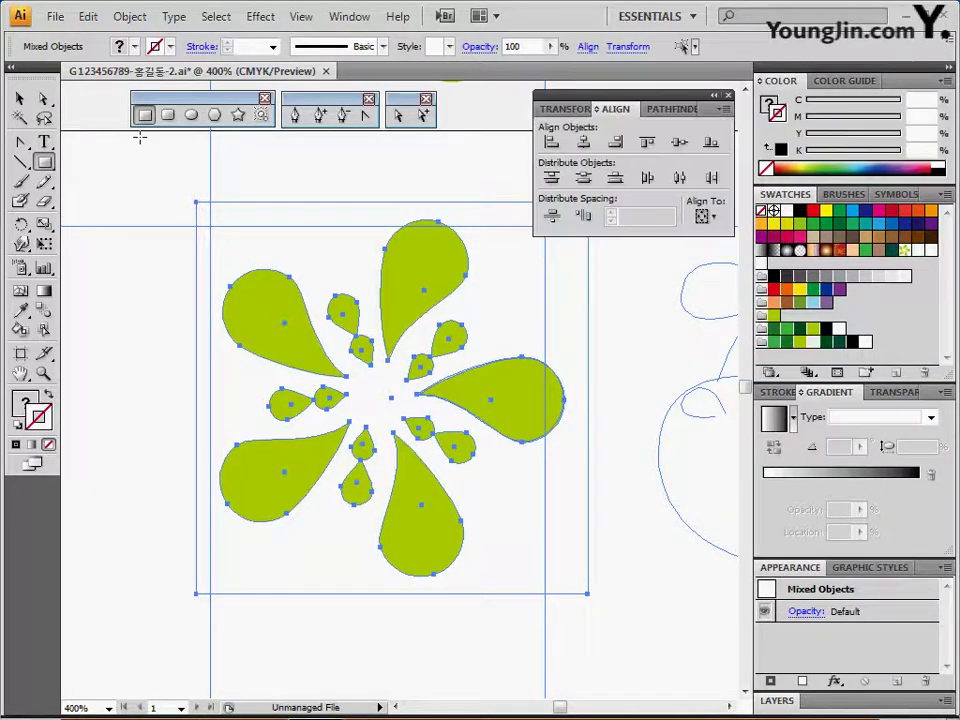
Define the selected flower and square as a pattern swatch named 우유 방울
left_click(88, 17)
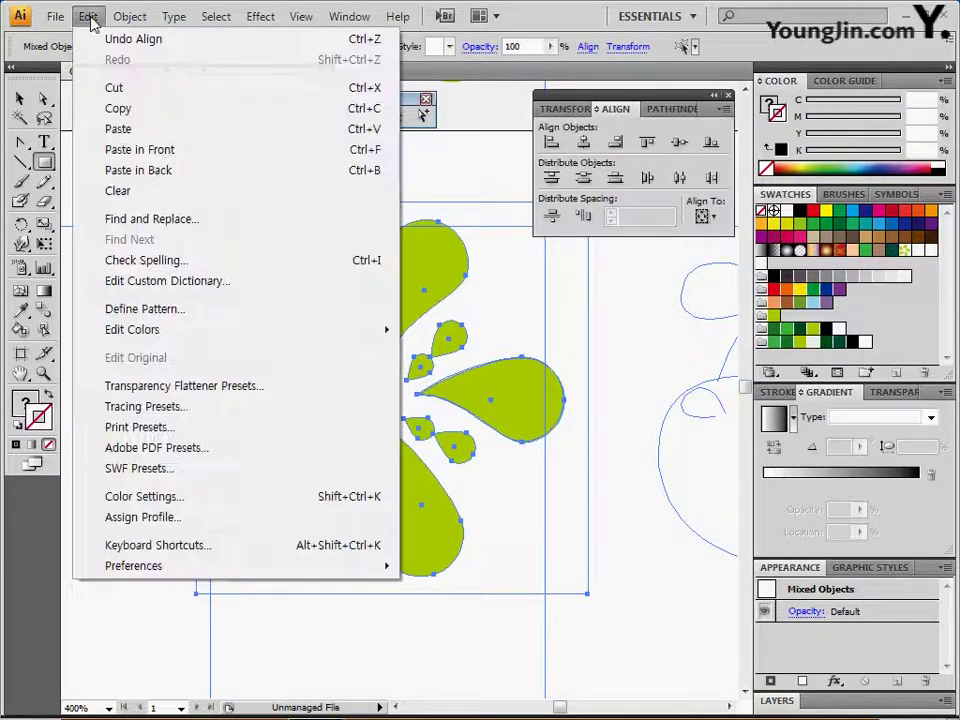
left_click(178, 315)
type("dnd")
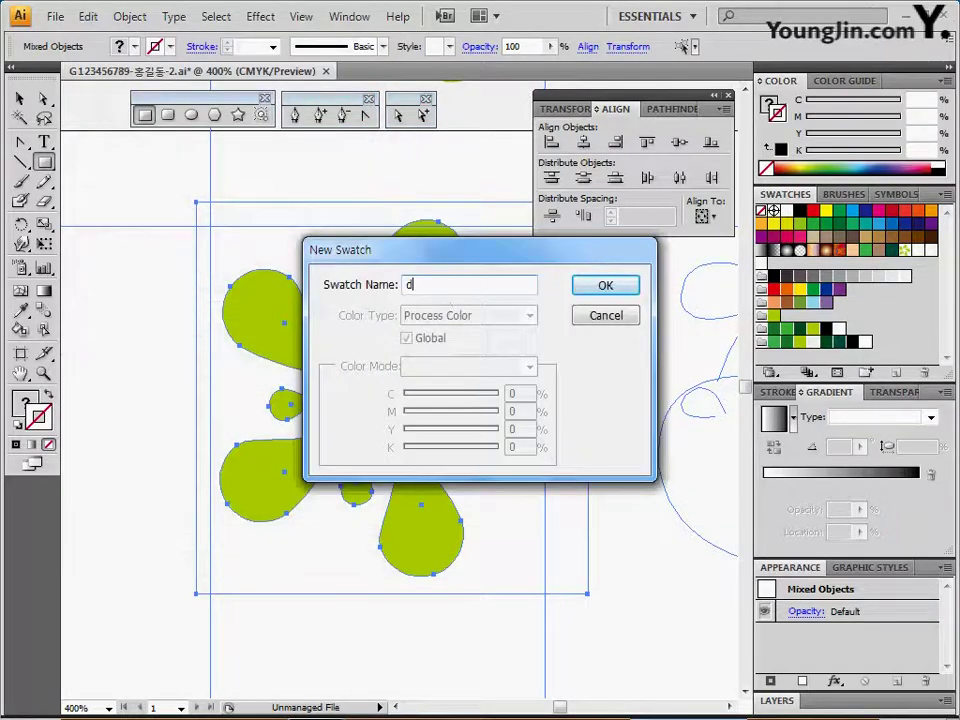
type("ㅇ")
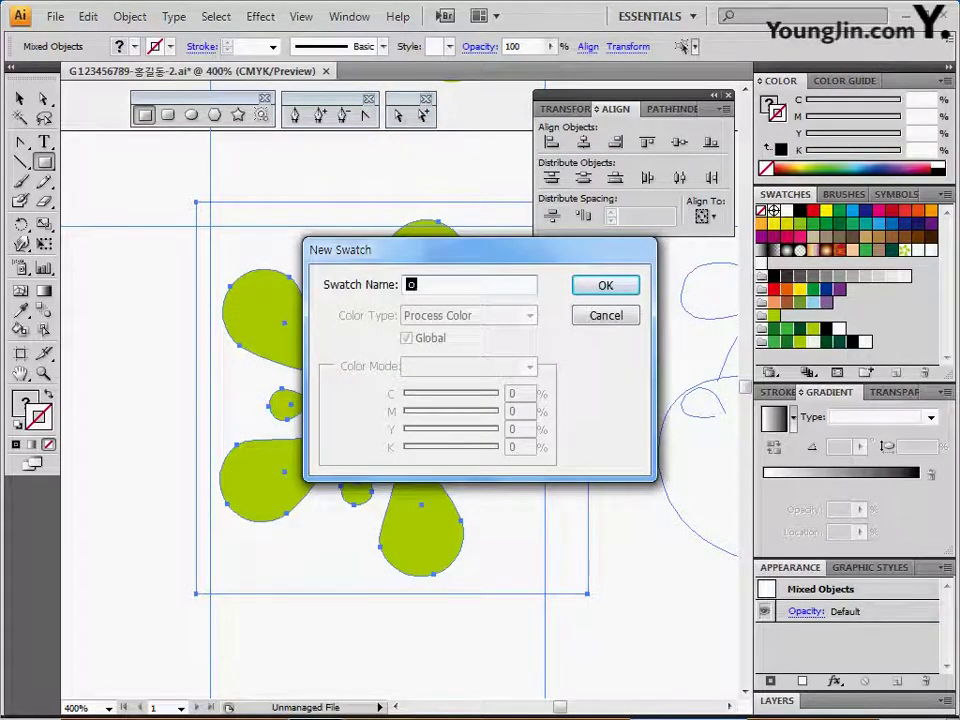
type("유 방우")
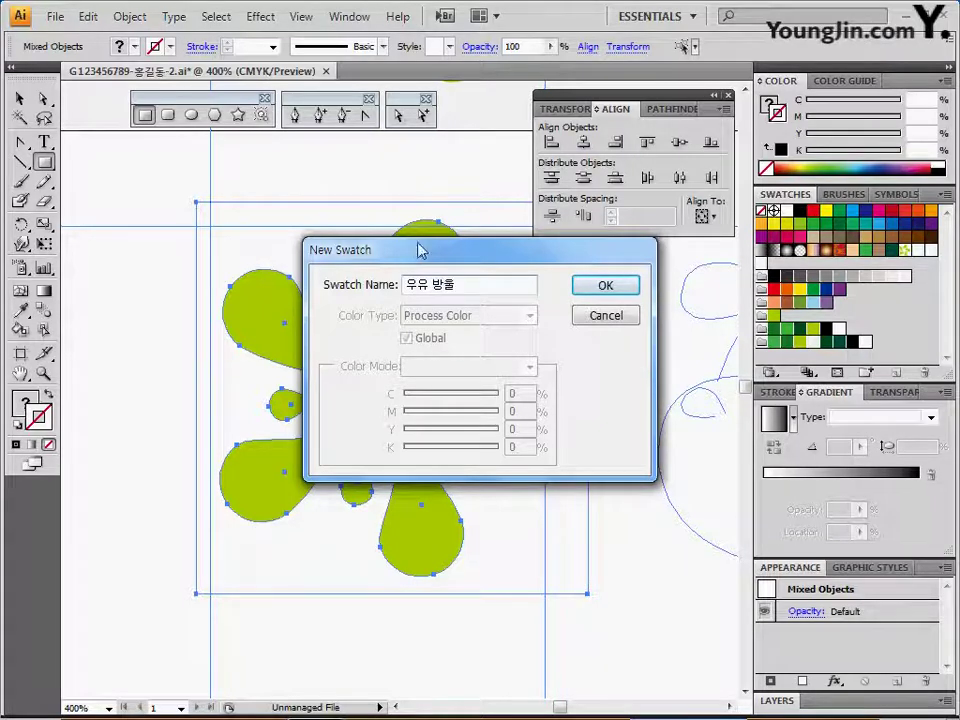
left_click(607, 295)
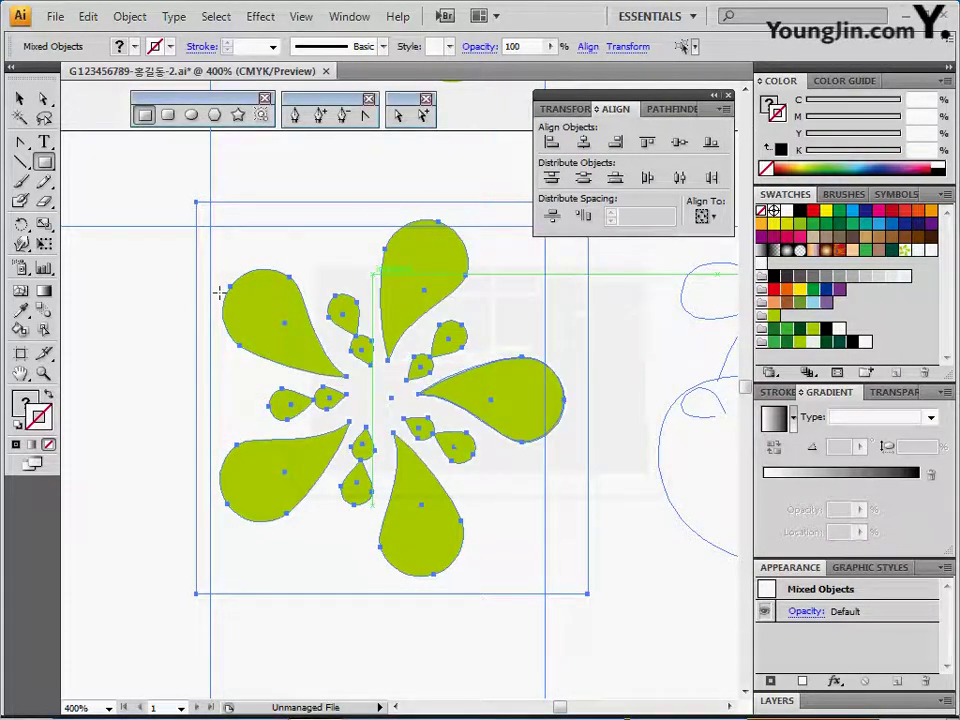
Delete the invisible square around the flower ornament, keeping only the petals
left_click(163, 252, "ctrl")
left_click_drag(374, 371, 331, 394)
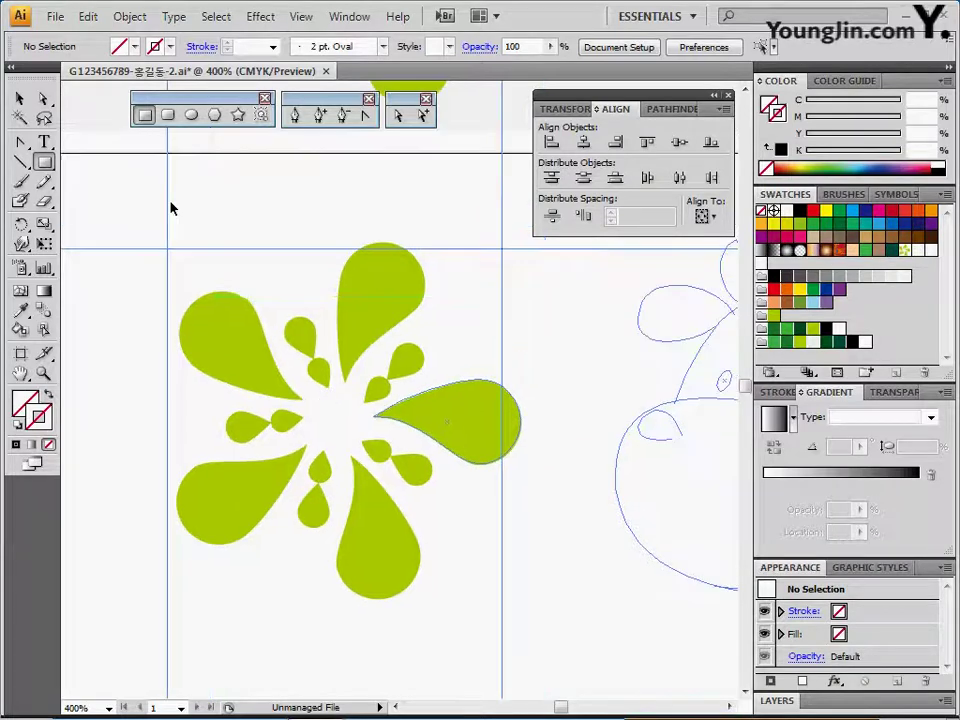
left_click_drag(154, 192, 219, 249)
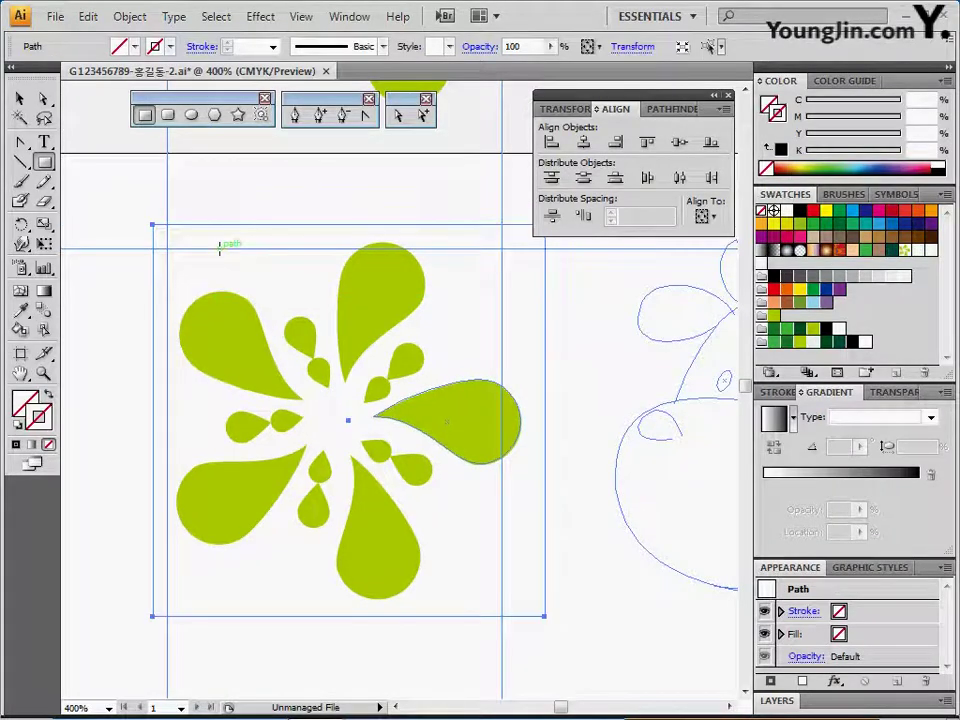
key("Delete")
Trace the cow's forehead with the Pen tool as an open curve from muzzle to muzzle over the crown, using white fill and 1 pt black stroke
mouse_move(294, 319)
left_mouse_down()
mouse_move(228, 275)
mouse_move(240, 253)
mouse_move(229, 240)
left_mouse_up()
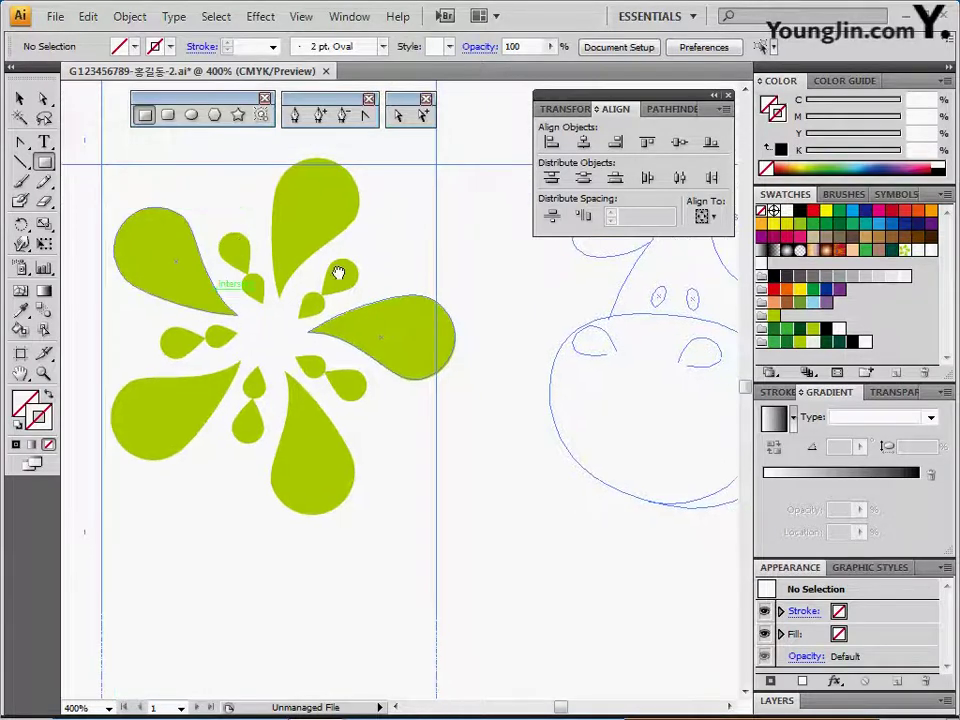
mouse_move(339, 273)
left_mouse_down()
mouse_move(334, 285)
mouse_move(371, 302)
mouse_move(463, 394)
mouse_move(380, 375)
mouse_move(347, 318)
left_mouse_up()
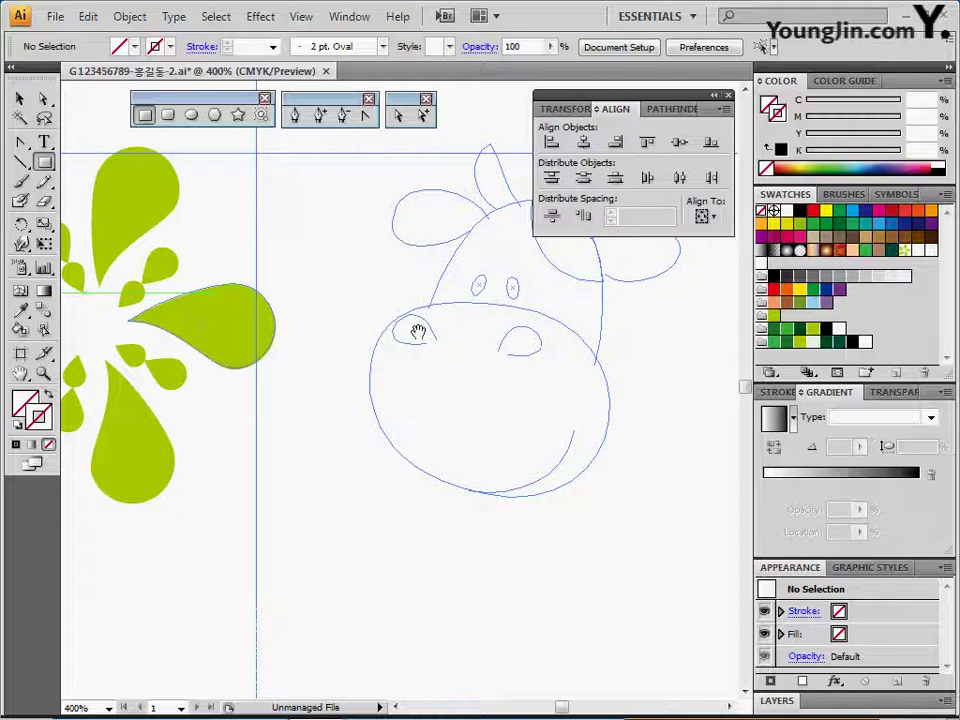
mouse_move(388, 365)
left_mouse_down()
mouse_move(336, 360)
mouse_move(281, 377)
mouse_move(227, 374)
left_mouse_up()
left_click(286, 376, "ctrl")
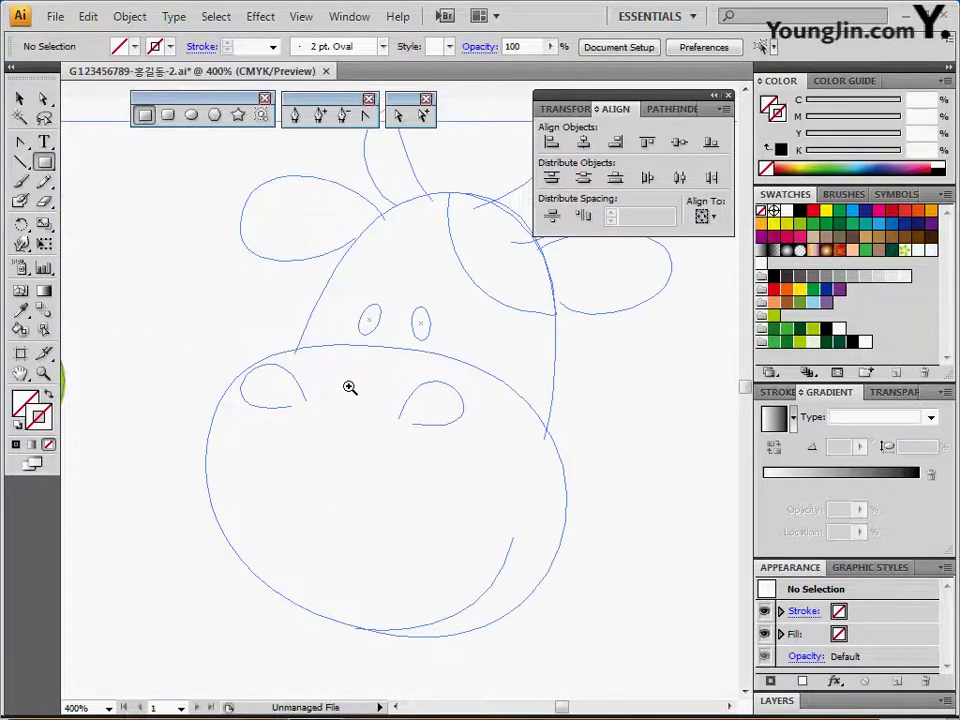
left_click_drag(349, 386, 309, 406)
left_click(334, 388, "ctrl+alt")
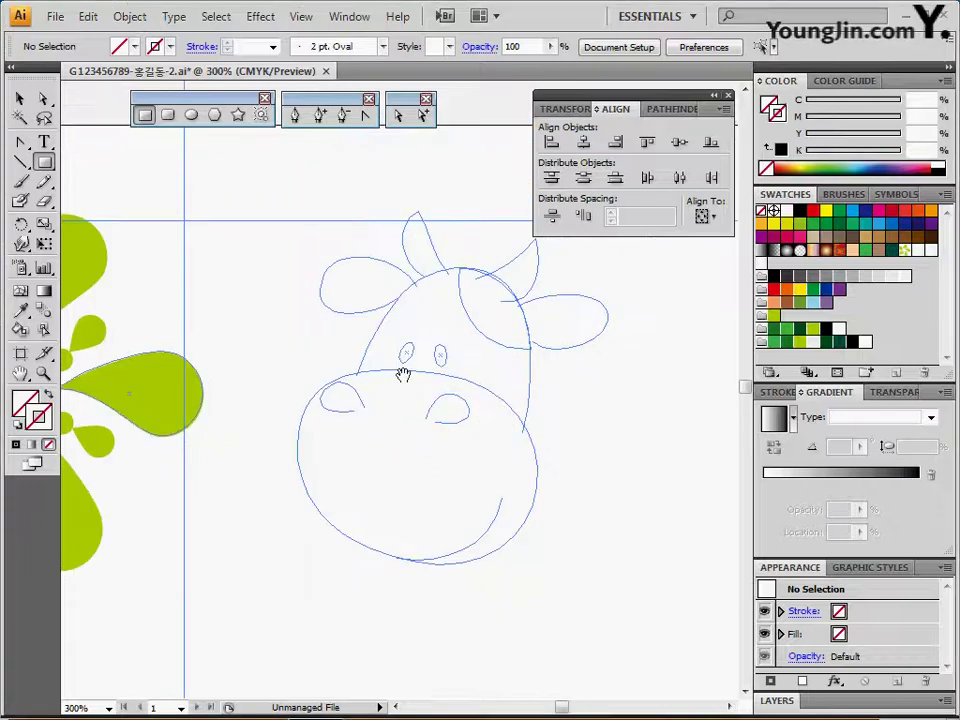
left_click(376, 385, "ctrl+alt")
left_click_drag(360, 368, 347, 293)
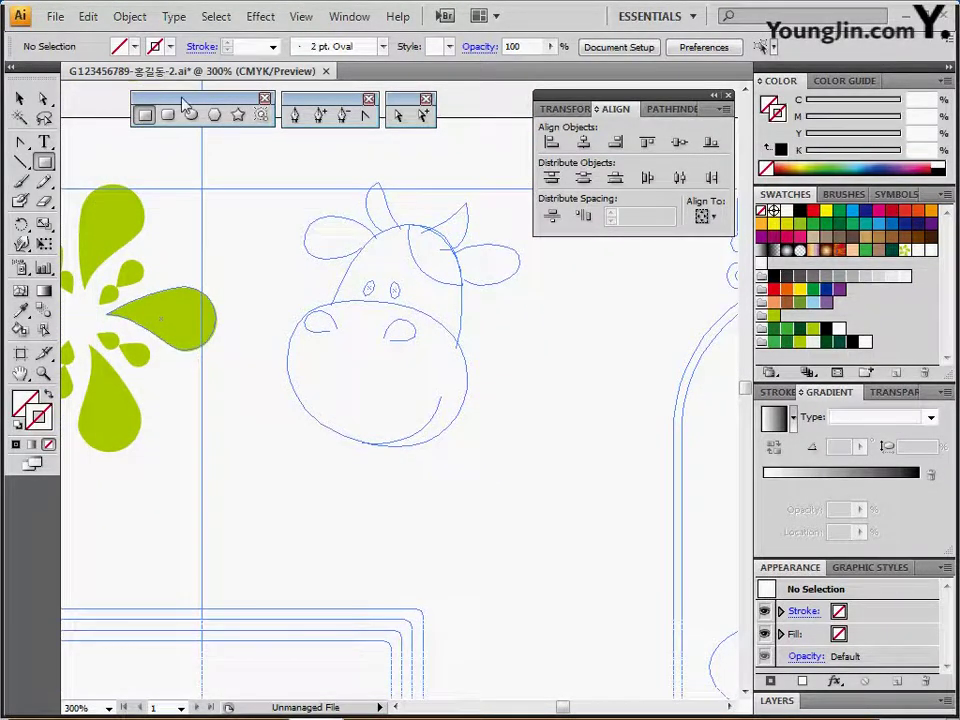
left_click(296, 117)
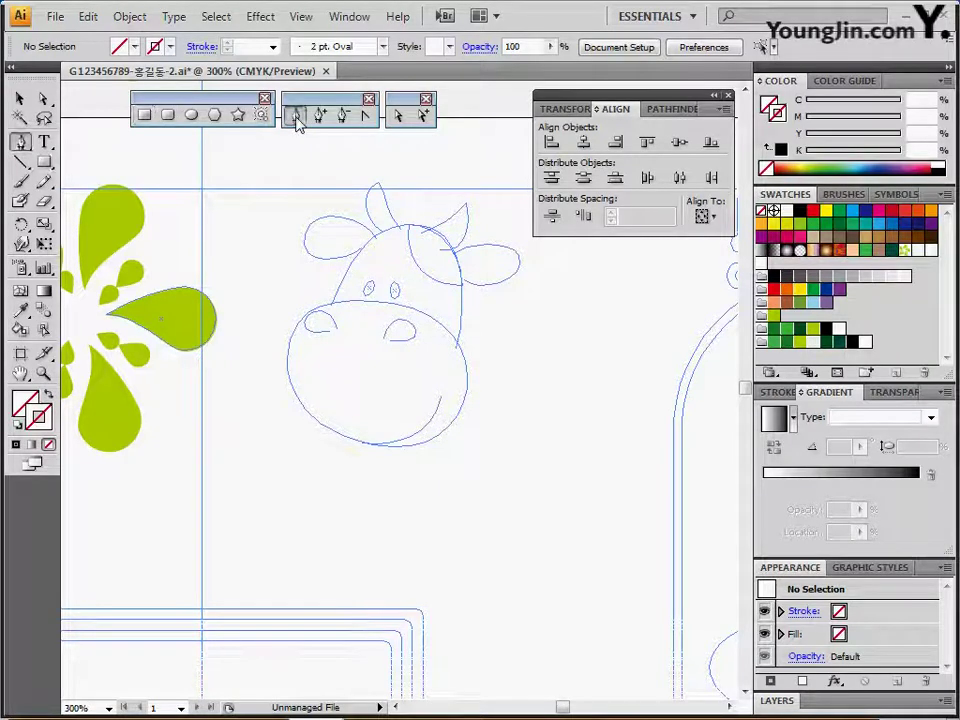
left_click_drag(432, 376, 426, 381)
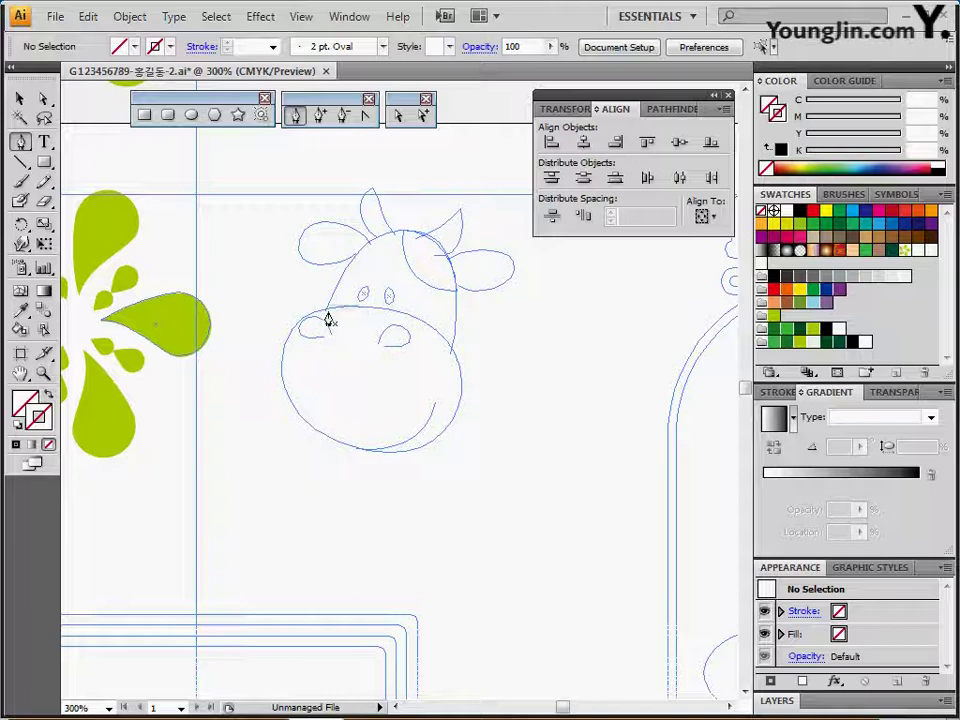
left_click(18, 425)
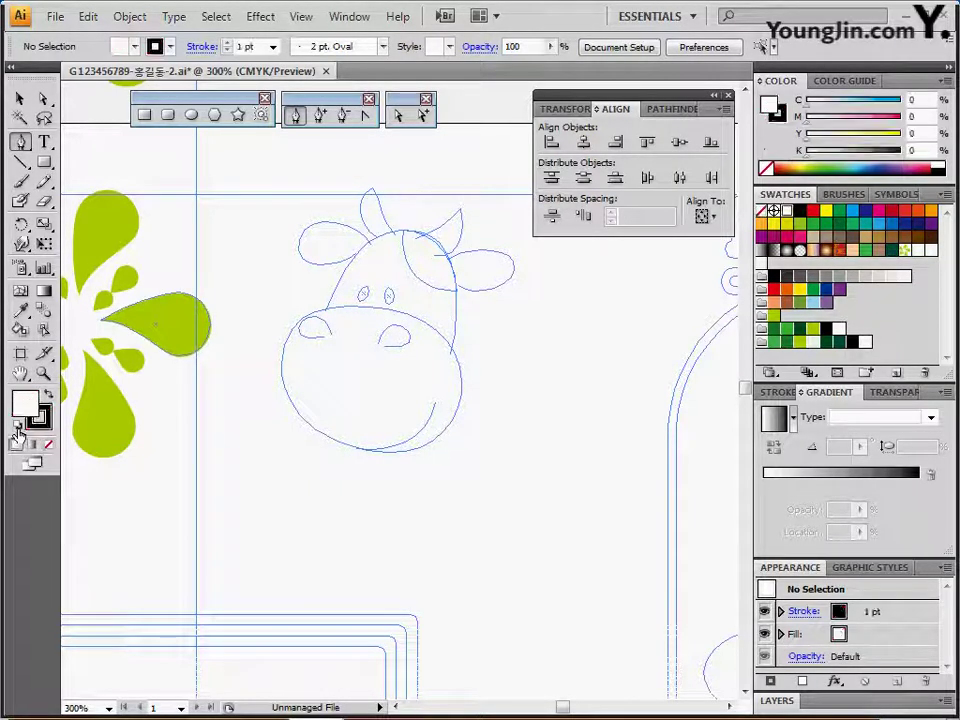
left_click(326, 312)
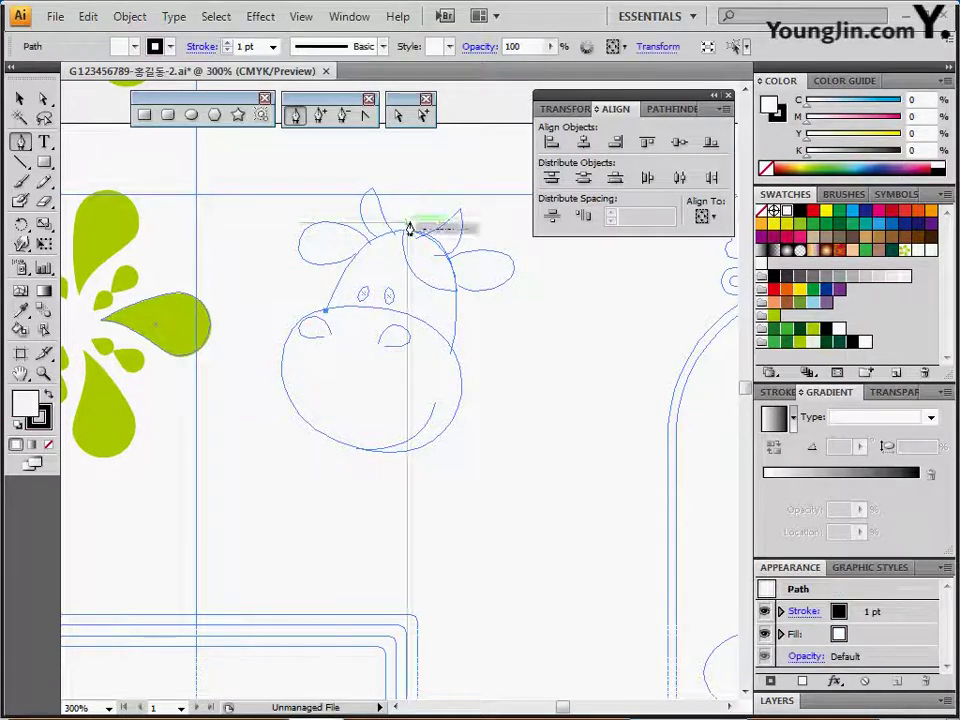
left_click_drag(411, 236, 470, 240)
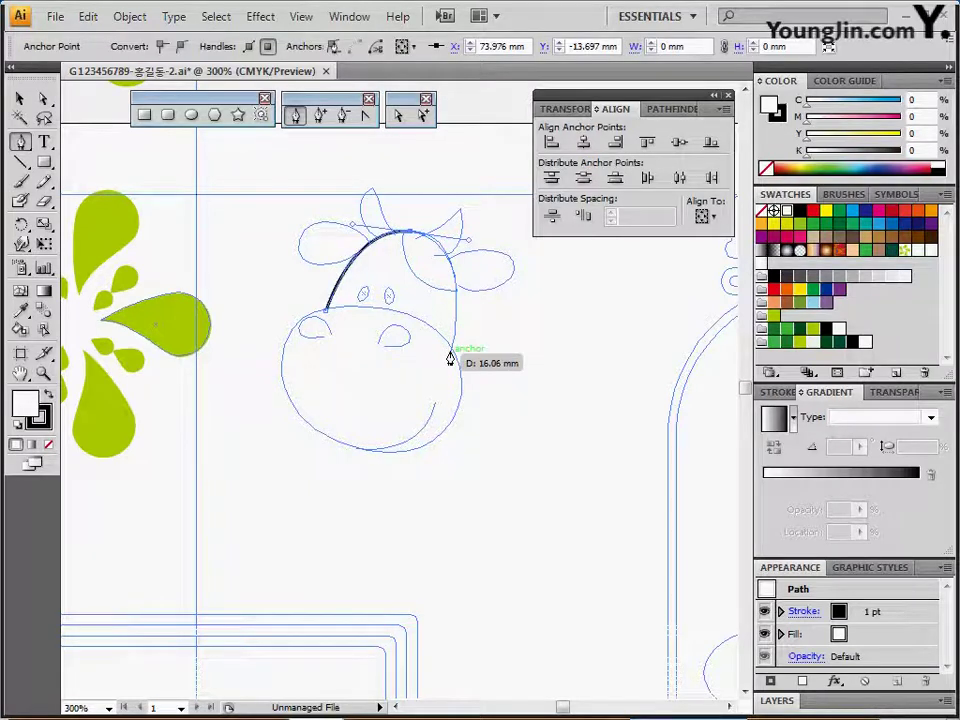
left_click_drag(450, 350, 440, 390)
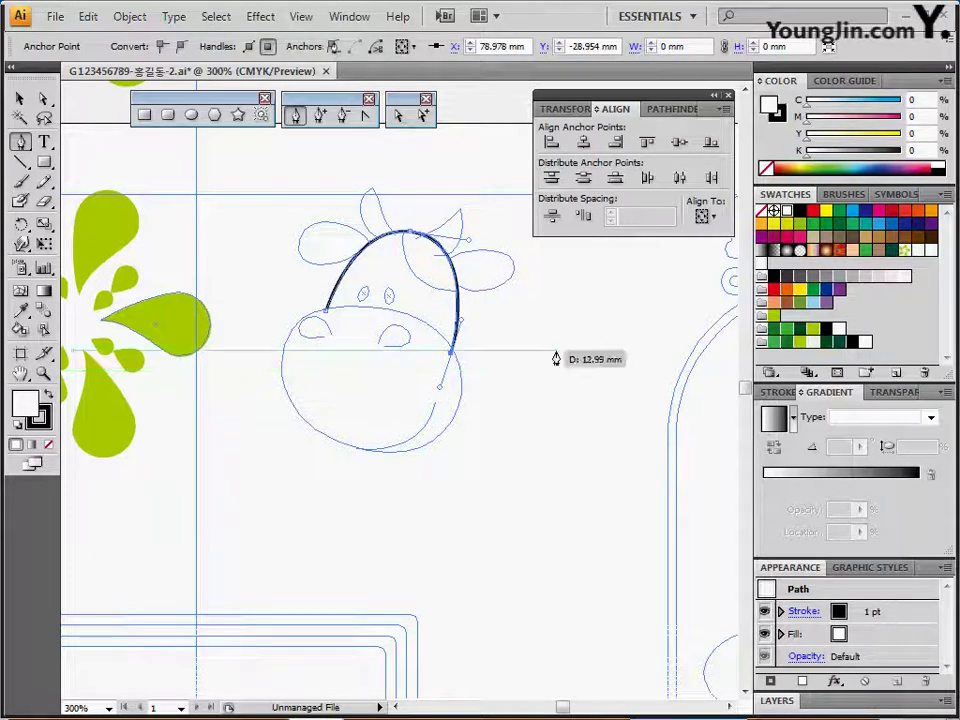
key("ctrl")
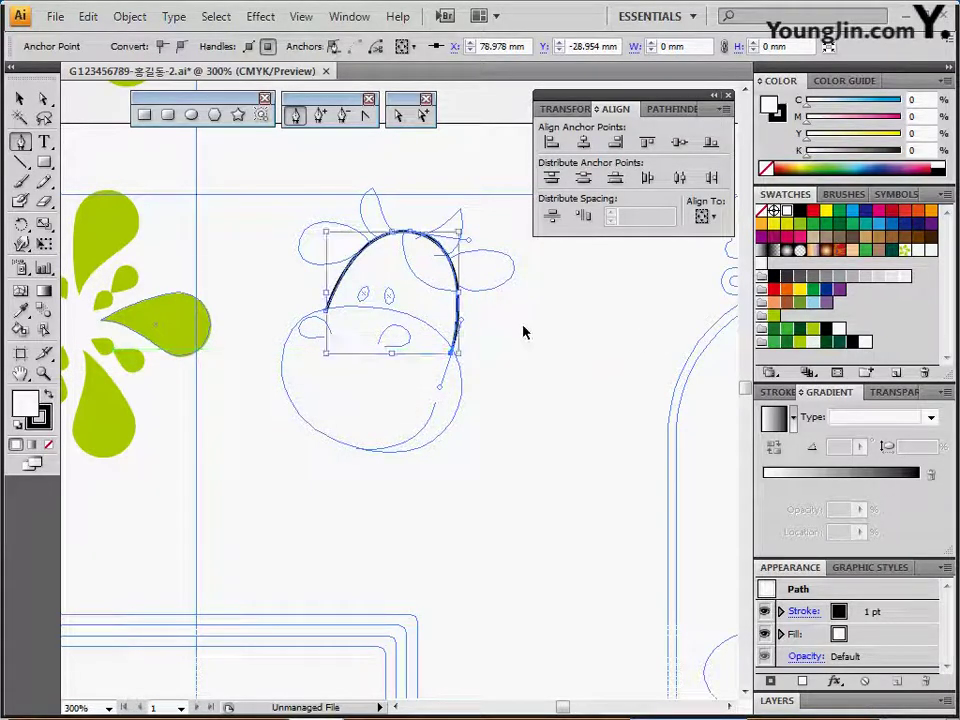
left_click(522, 335, "ctrl")
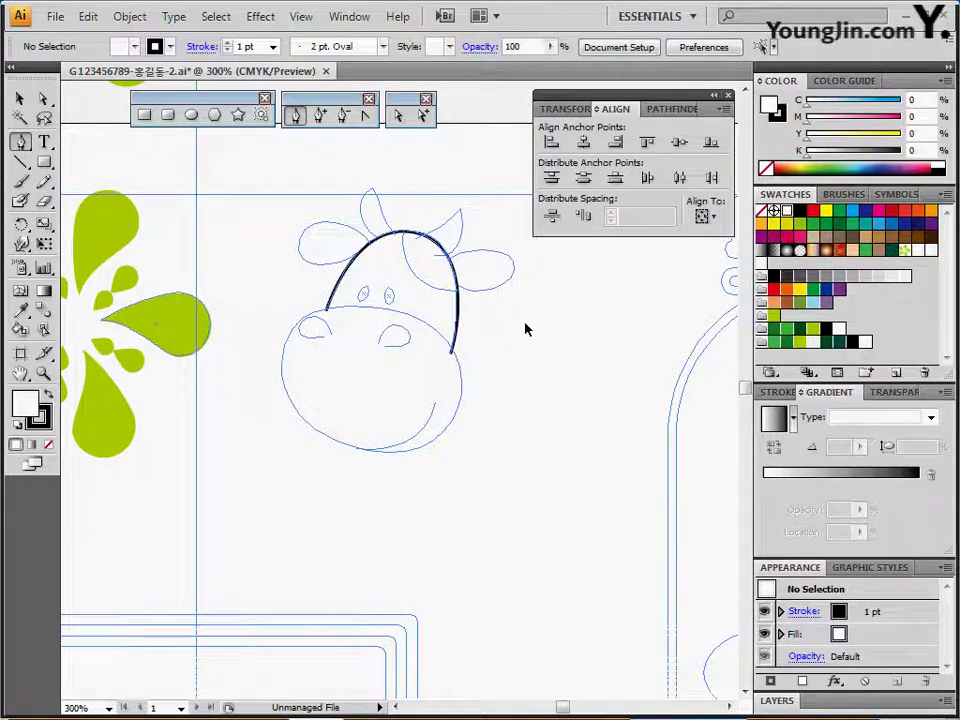
Trace the cow's muzzle with the Pen tool as a closed rounded shape overlapping the lower ends of the forehead curve
left_click(325, 310)
left_click_drag(391, 312, 435, 325)
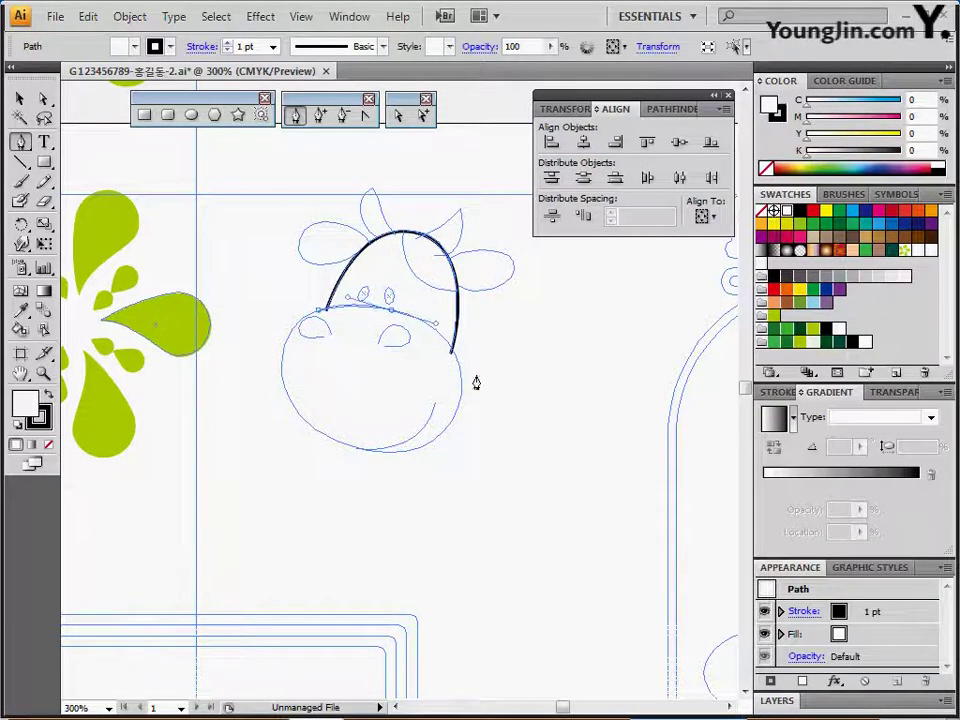
left_click_drag(458, 408, 448, 459)
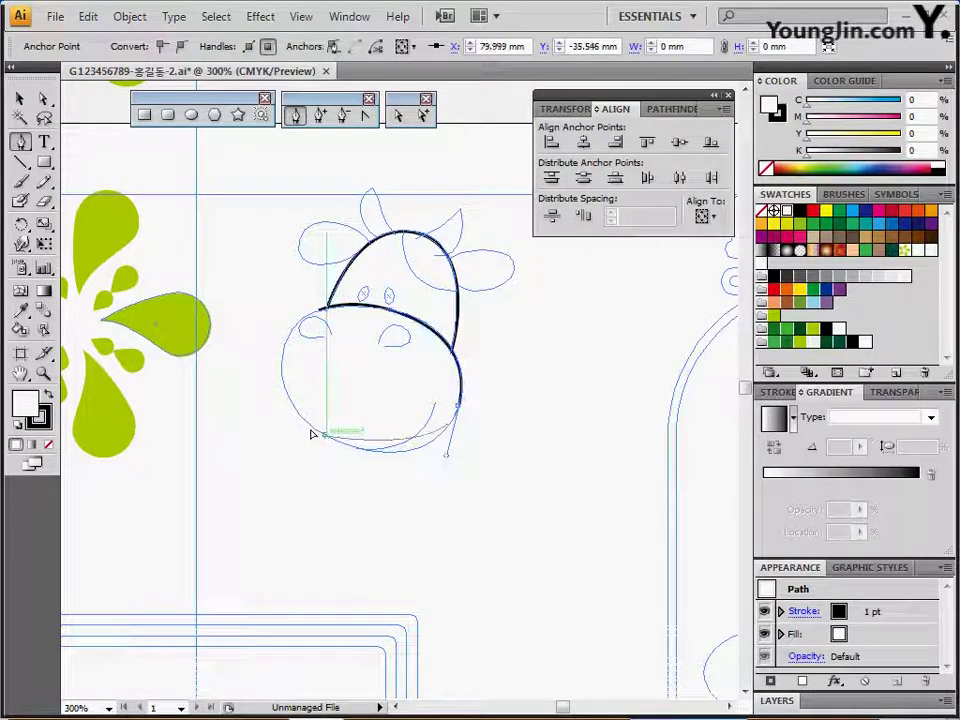
left_click_drag(324, 434, 284, 407)
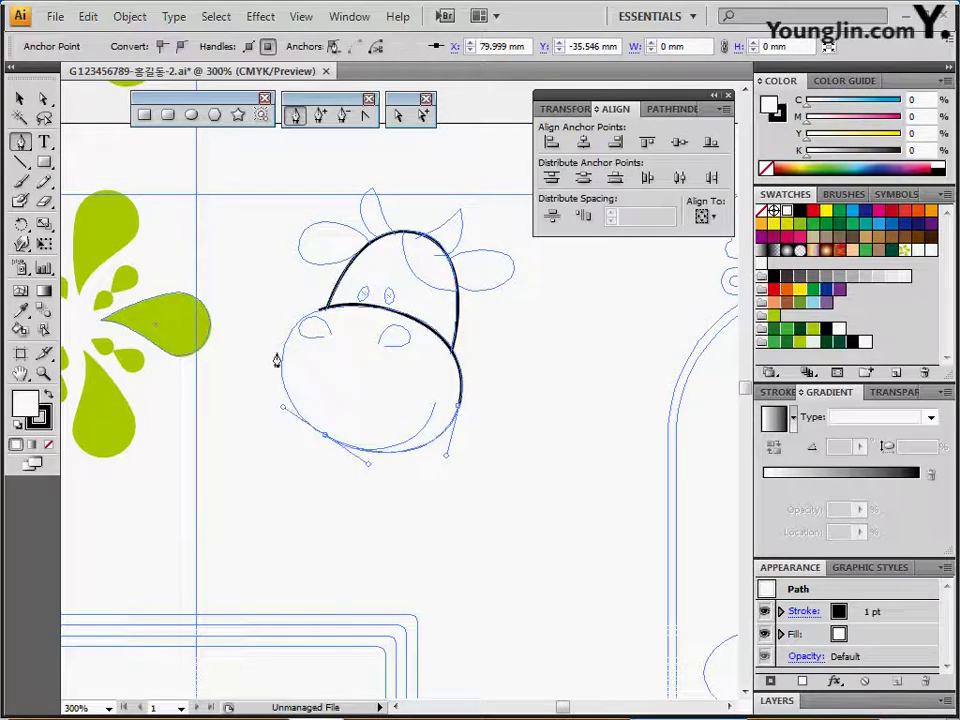
left_click_drag(321, 313, 386, 283)
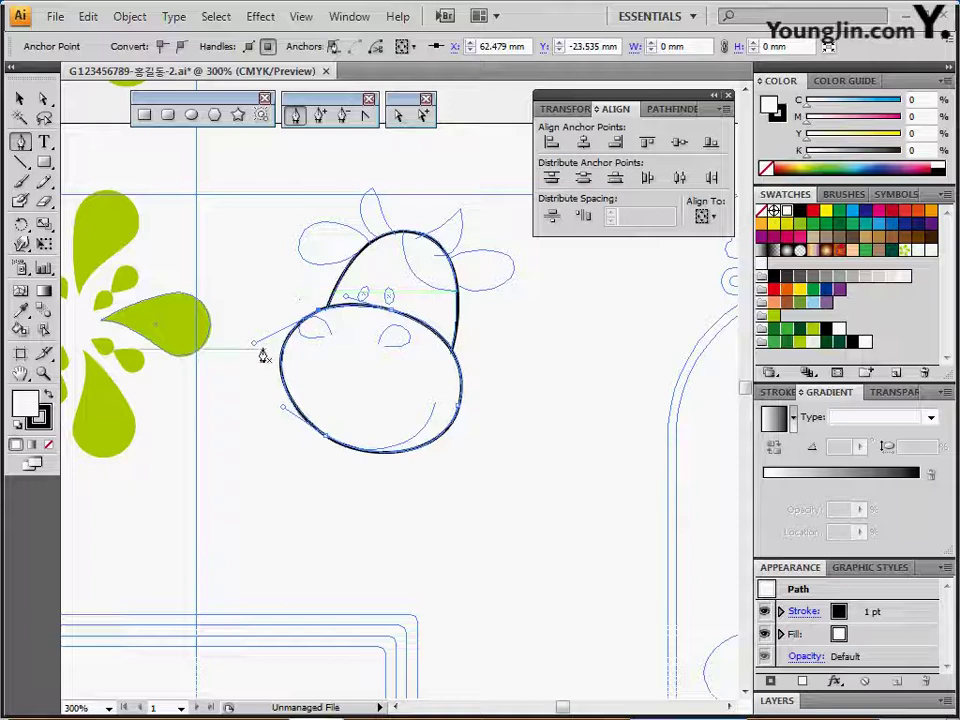
key("ctrl")
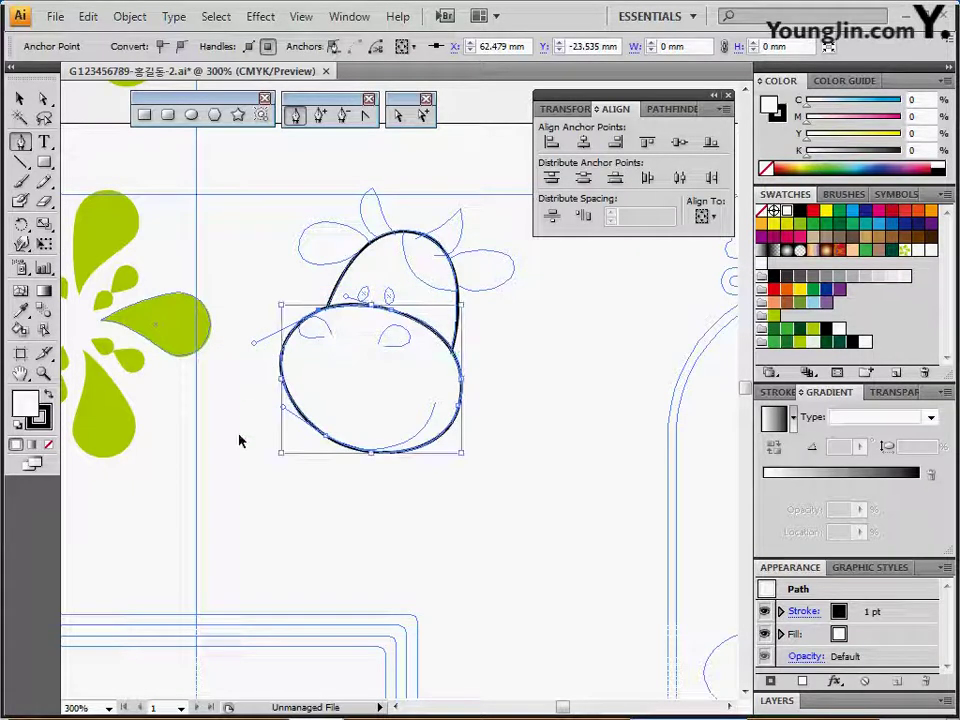
left_click(358, 469, "ctrl")
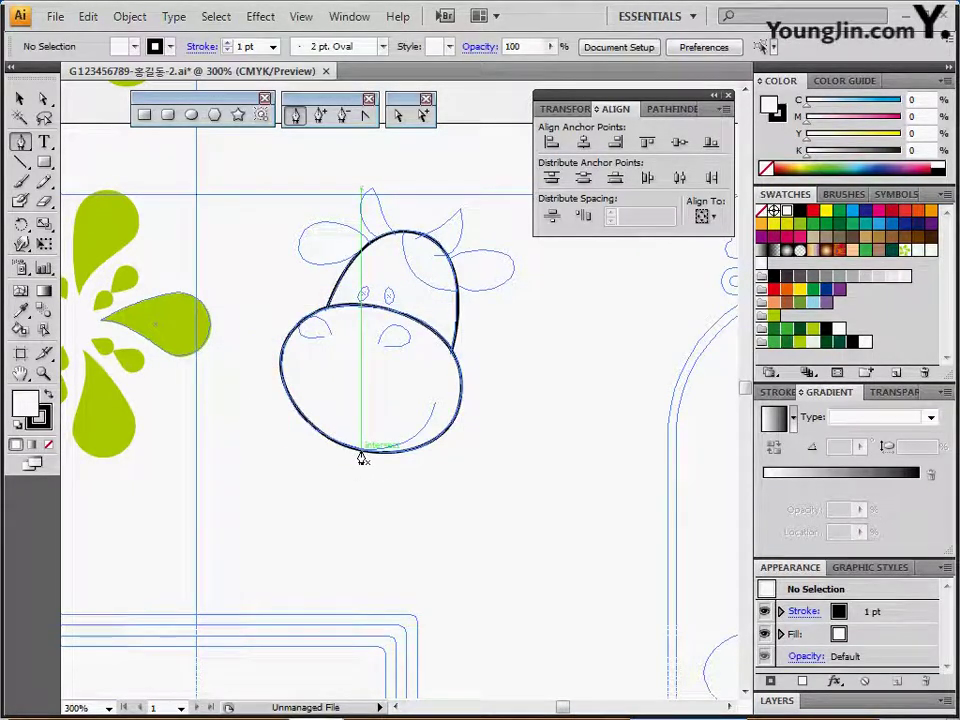
Draw the mouth as an open curve from the muzzle's bottom edge up toward its right side, following the guide
left_click_drag(362, 459, 452, 349)
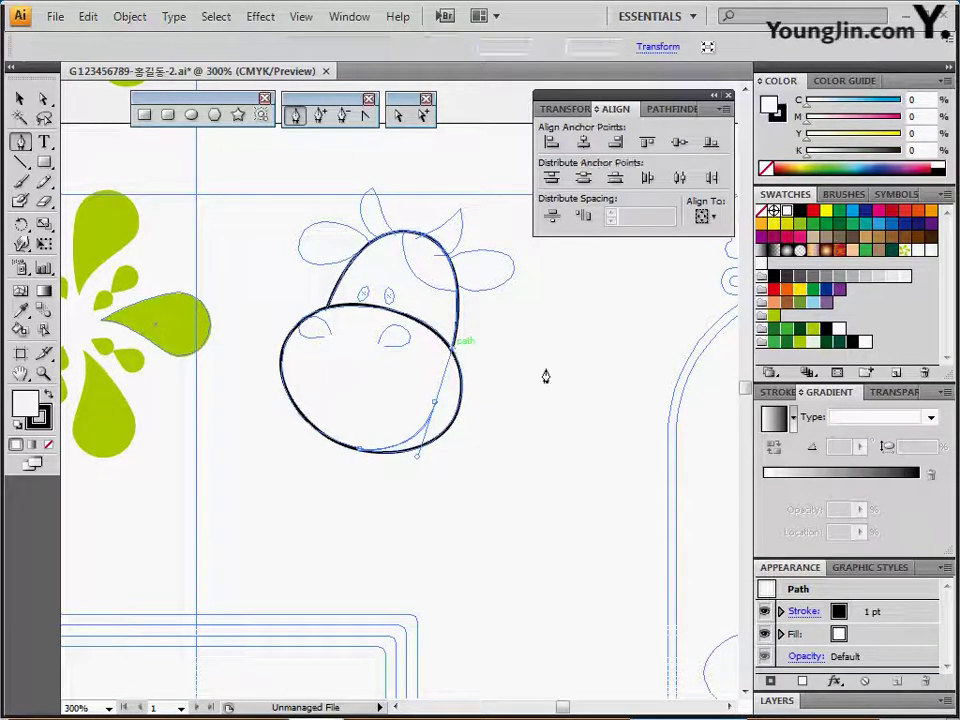
left_click_drag(531, 390, 531, 388)
left_click(531, 388, "ctrl")
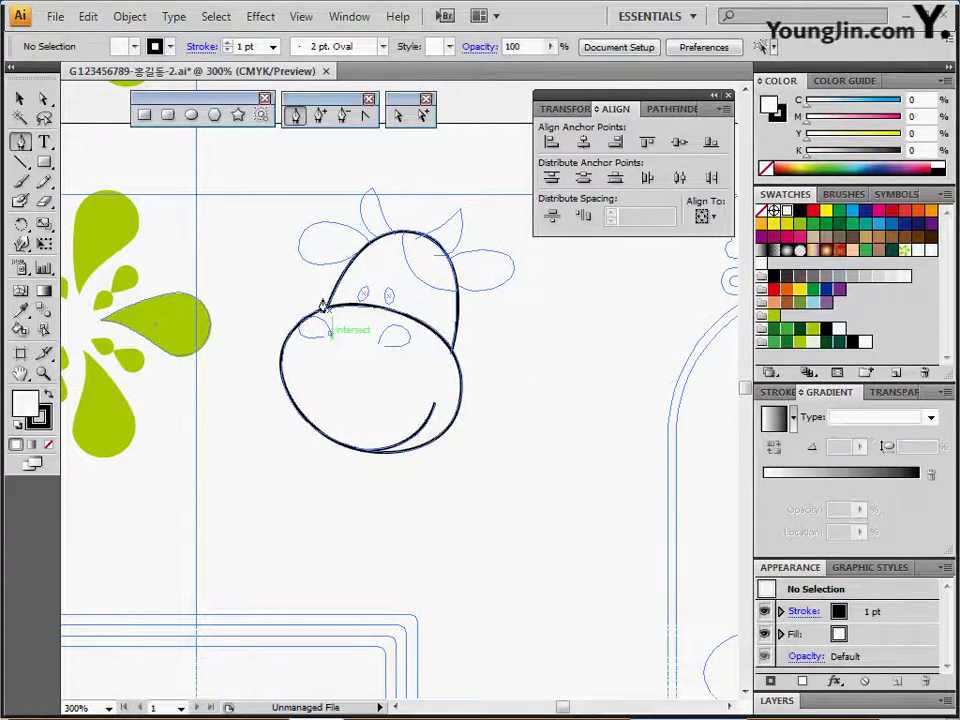
Trace both nostrils on the muzzle as open looped curves and refine the right nostril's curve to match the guide
left_click_drag(320, 308, 433, 352)
left_click(364, 338, "ctrl")
left_click(508, 346, "ctrl")
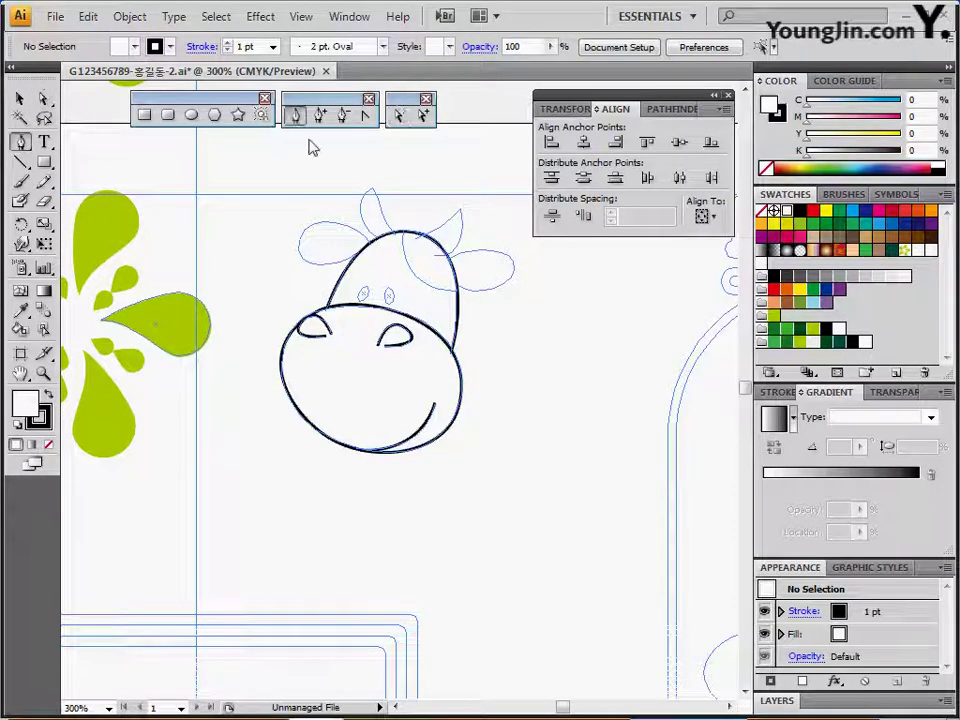
left_click(424, 348, "ctrl")
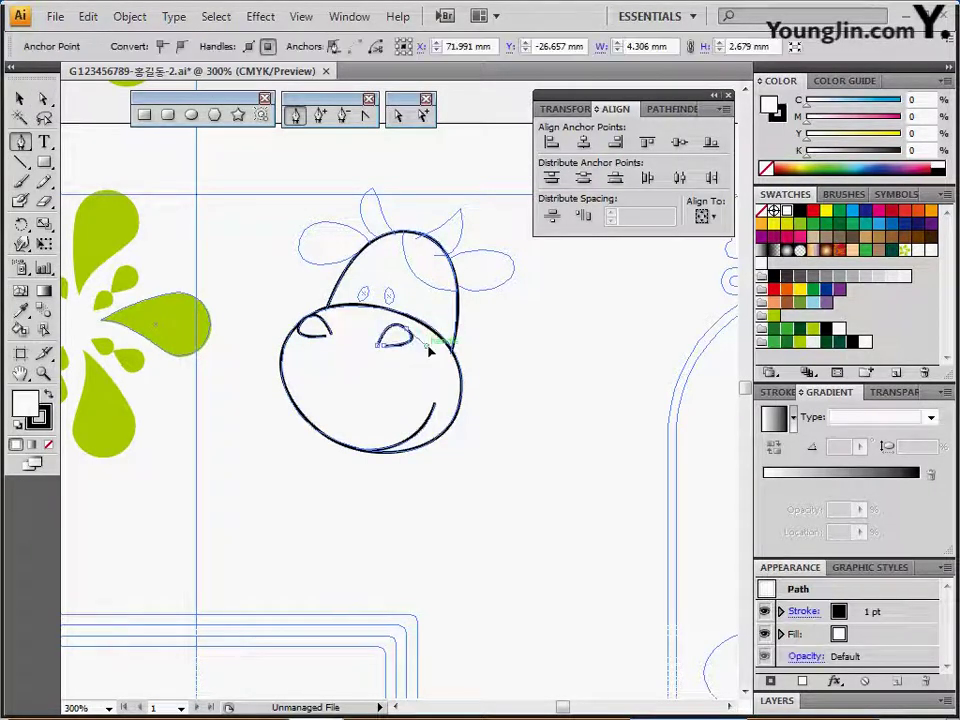
left_click_drag(424, 348, 418, 346)
left_click(475, 354, "ctrl")
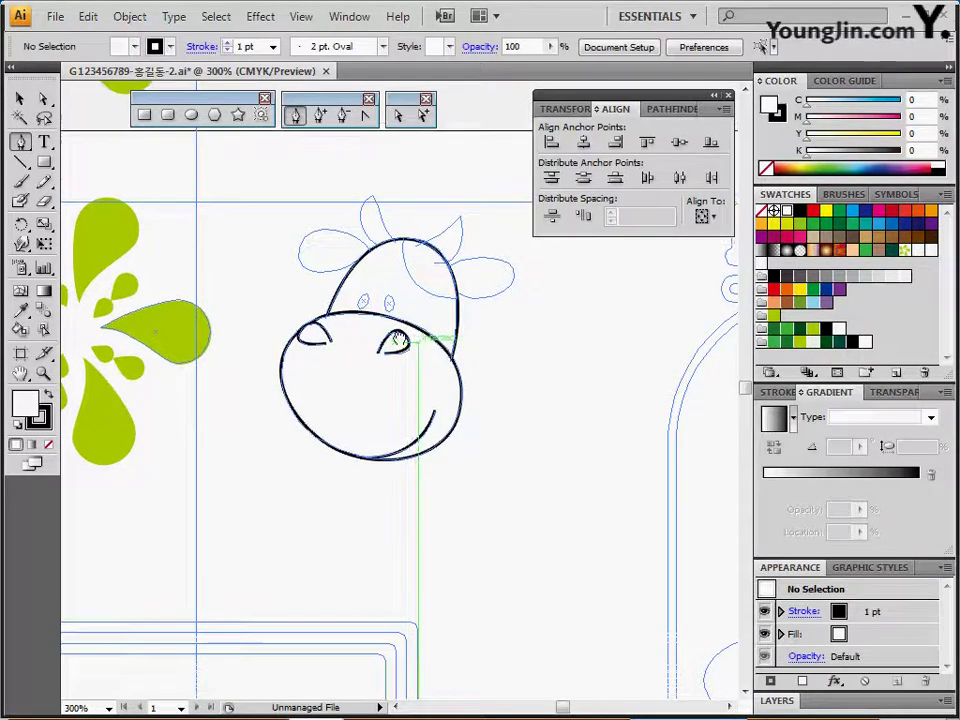
Trace the cow's left horn with the Pen tool as an open path with a sharp corner at its tip
scroll(317, 253, "up", 2)
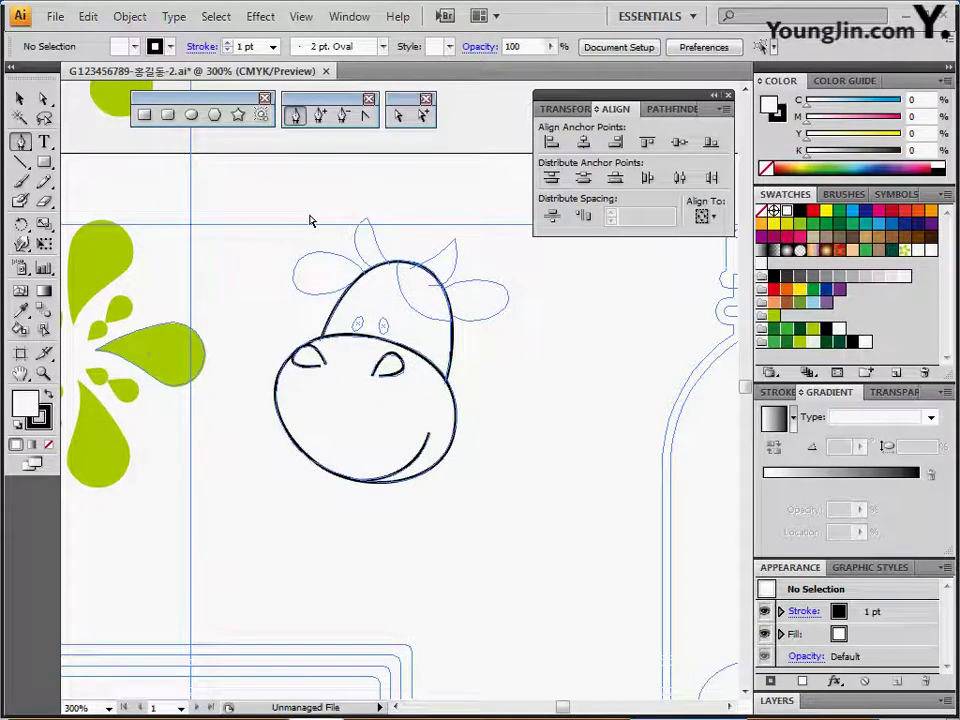
left_click(372, 277)
mouse_move(366, 218)
left_mouse_down()
mouse_move(393, 180)
mouse_move(398, 201)
left_mouse_up()
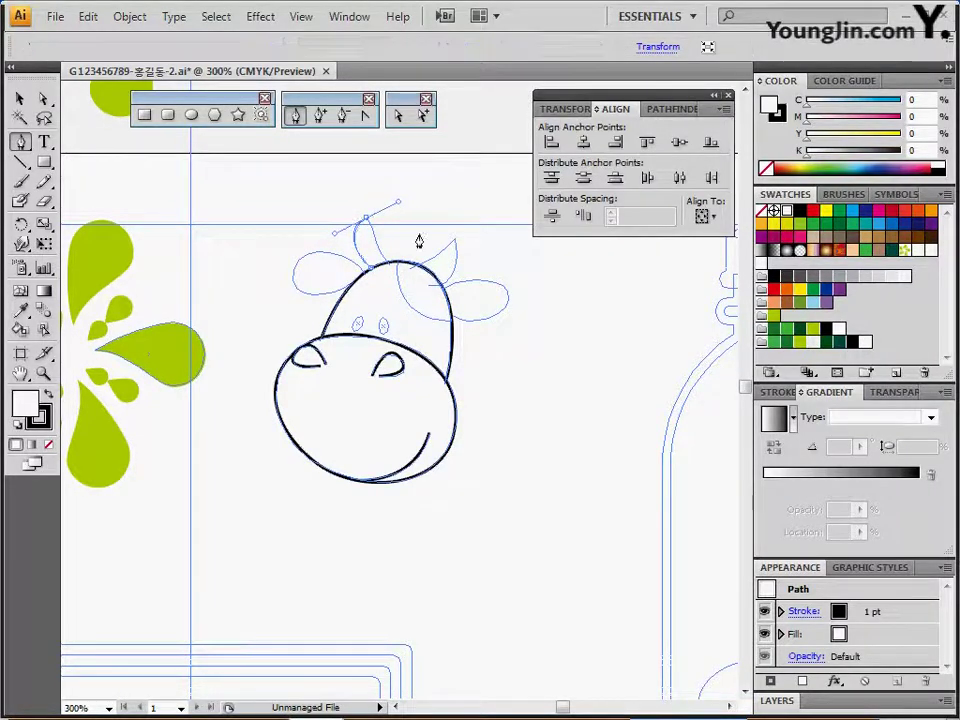
left_click(366, 218)
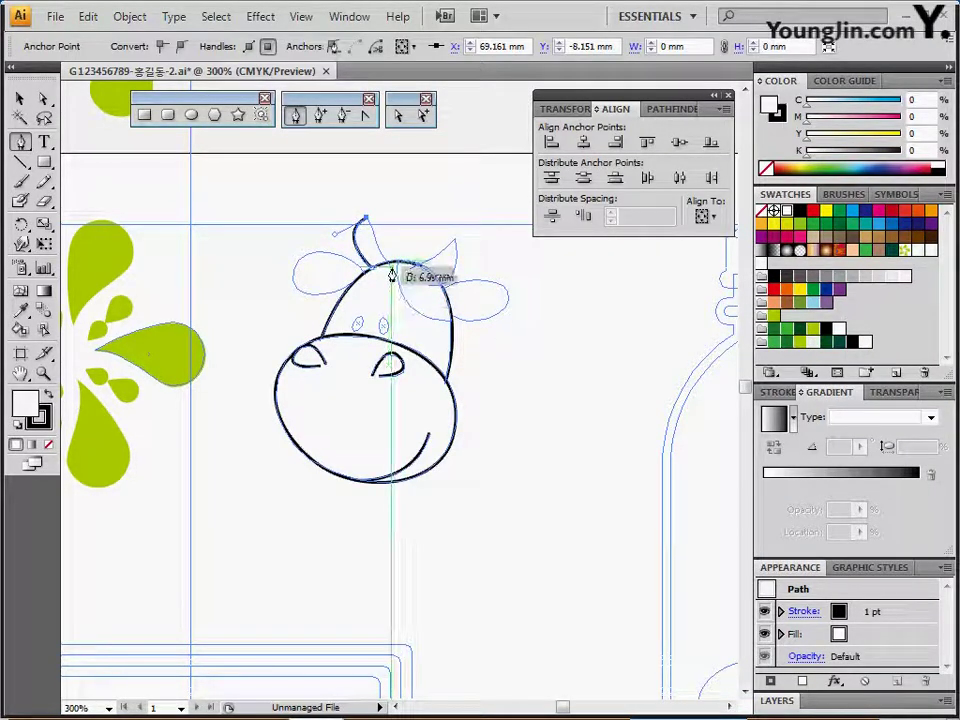
left_click_drag(391, 265, 411, 281)
left_click(456, 246, "ctrl")
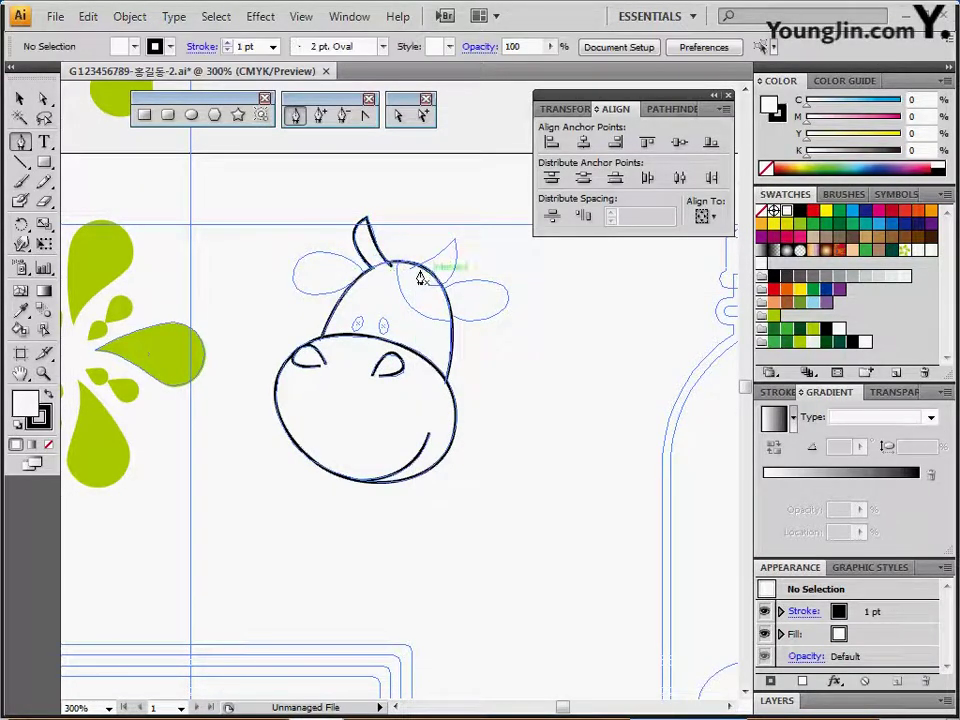
Trace the cow's right horn as an open path with a sharp tip, ending both sides on the head outline
left_click(412, 268)
left_click_drag(456, 242, 463, 224)
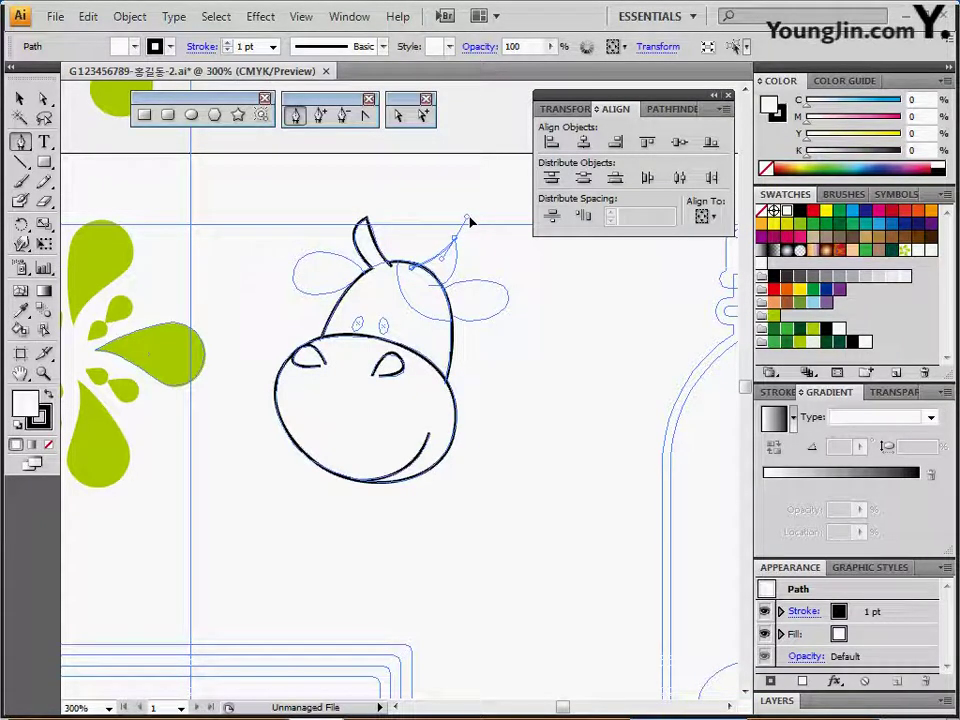
left_click_drag(468, 218, 468, 218)
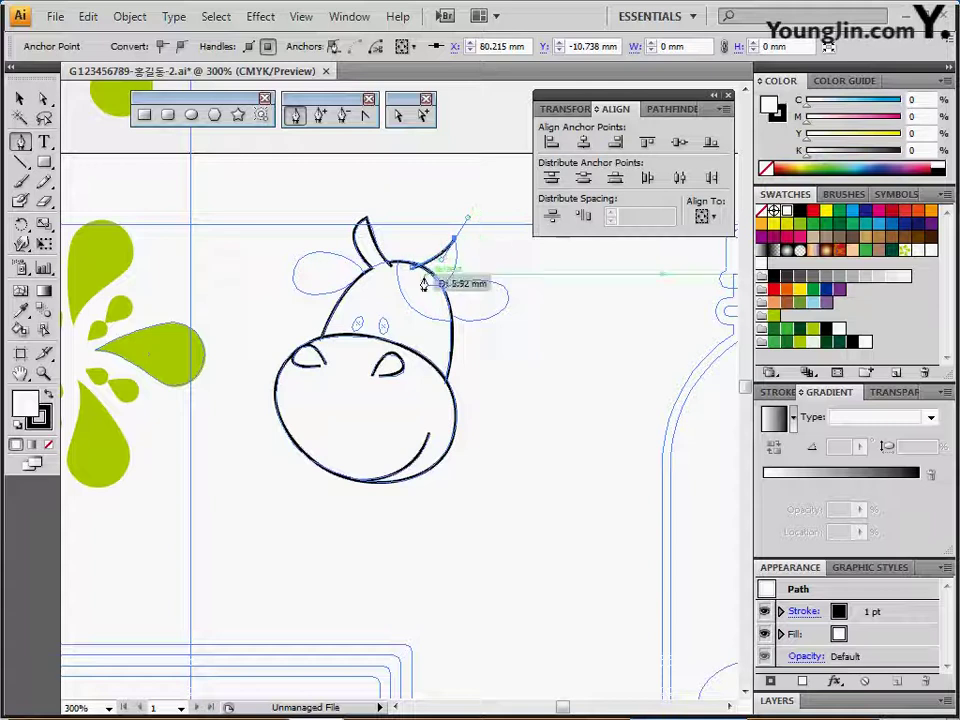
left_click_drag(421, 280, 453, 245)
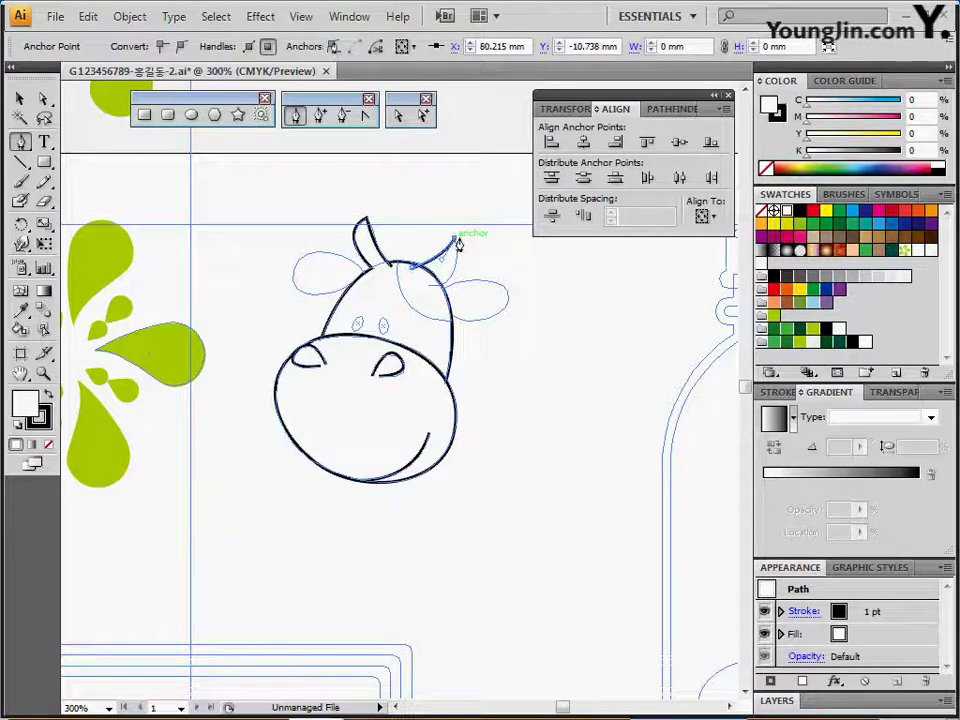
left_click_drag(458, 245, 432, 290)
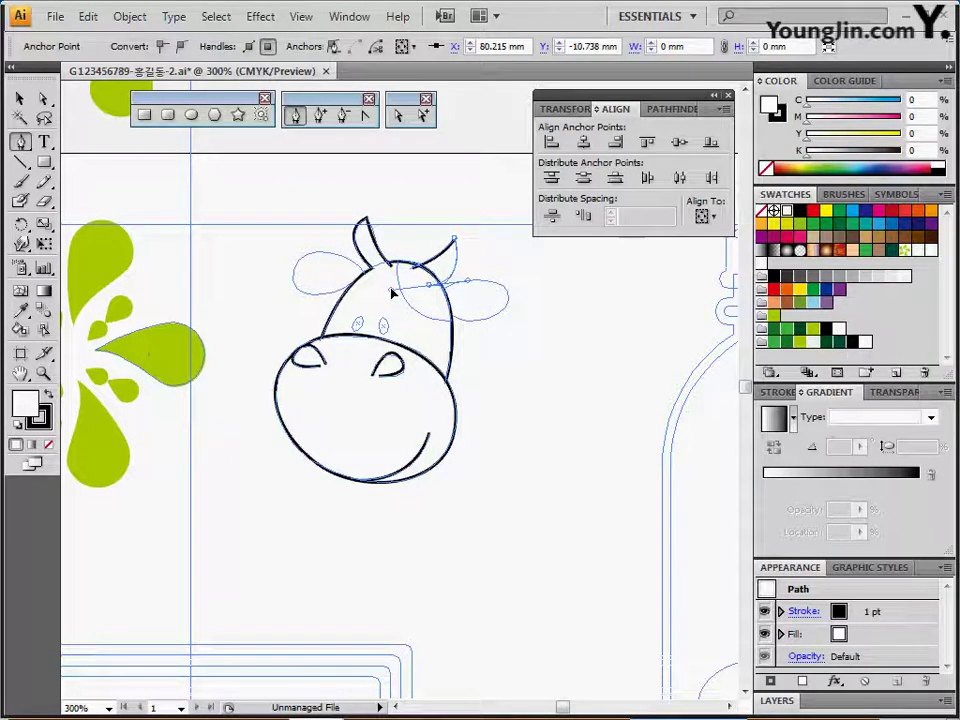
left_click_drag(391, 291, 468, 218)
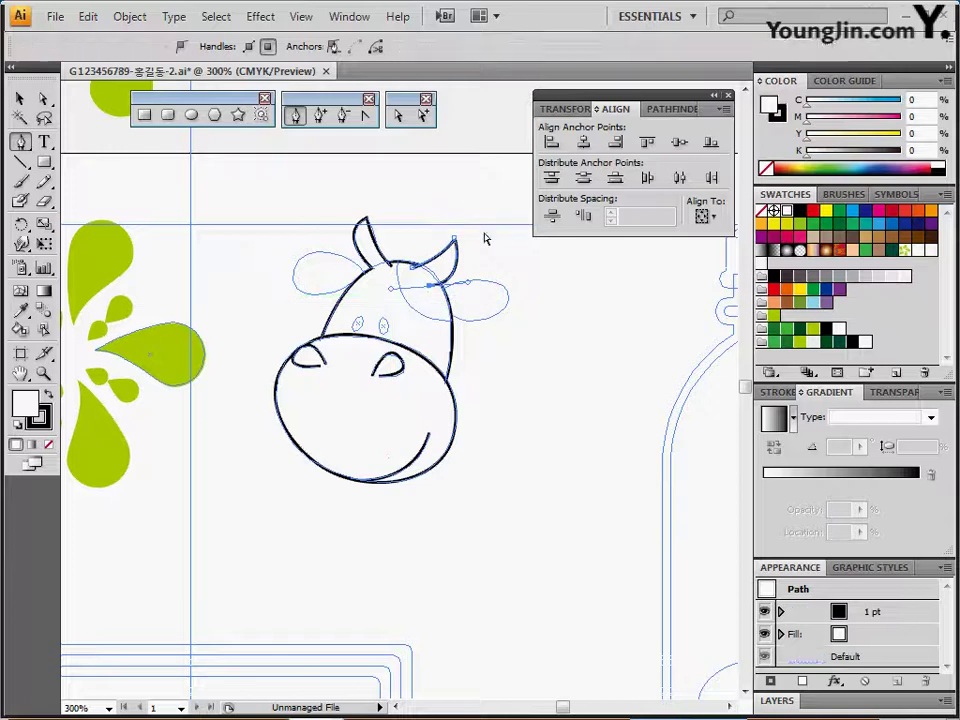
left_click(476, 364, "ctrl")
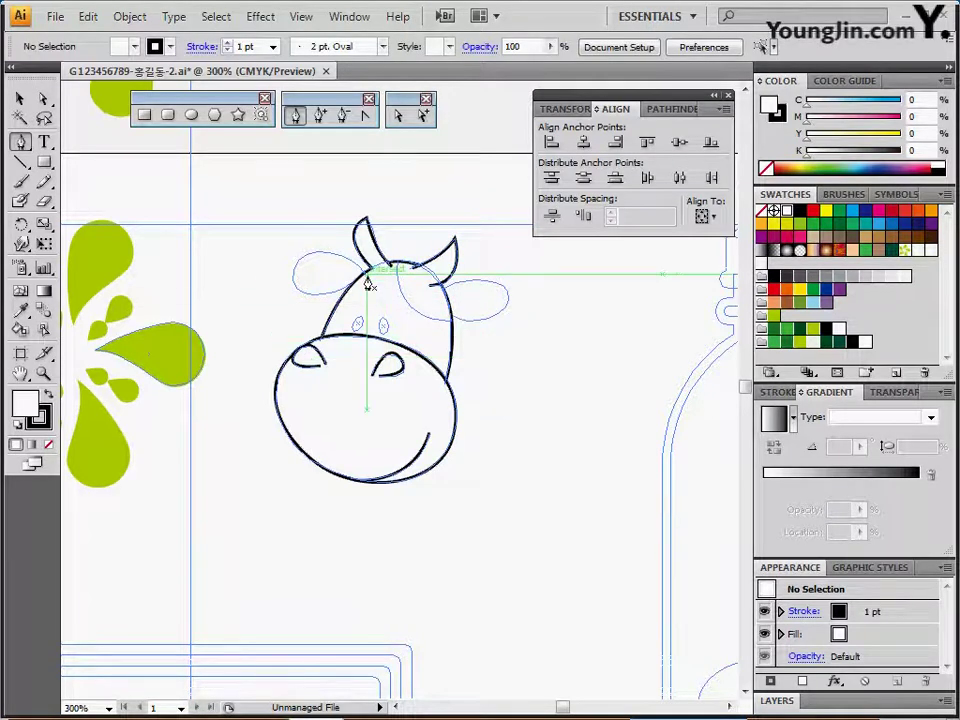
Trace the cow's left ear as an open rounded loop beside the horn and adjust its curve handle to fit the guide
left_click_drag(371, 274, 266, 316)
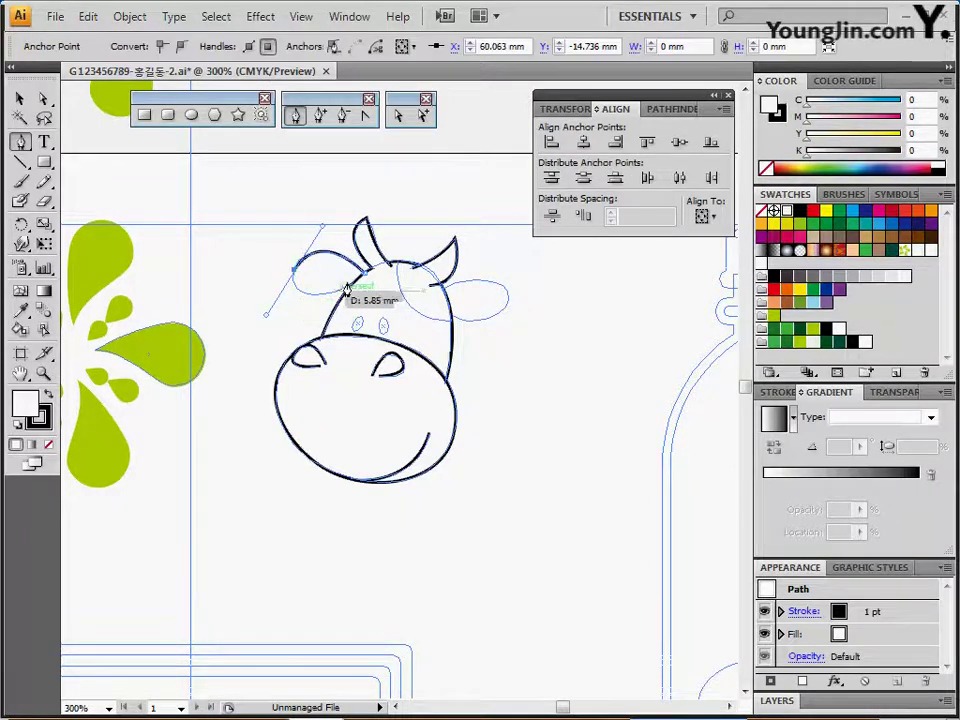
left_click_drag(356, 283, 365, 275)
left_click_drag(268, 320, 268, 320)
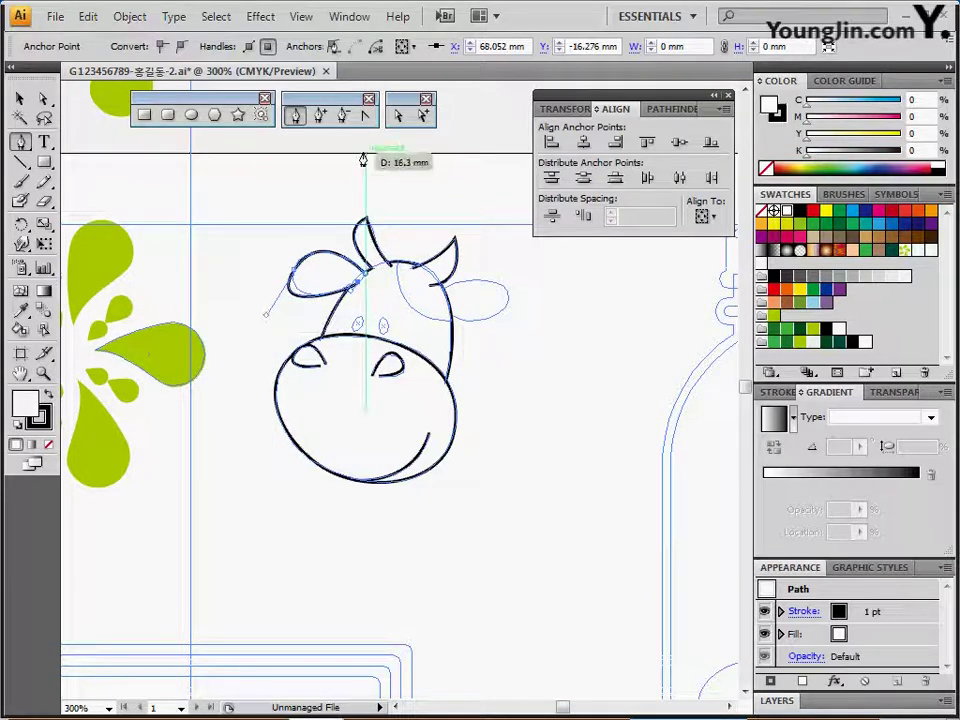
left_click(400, 119)
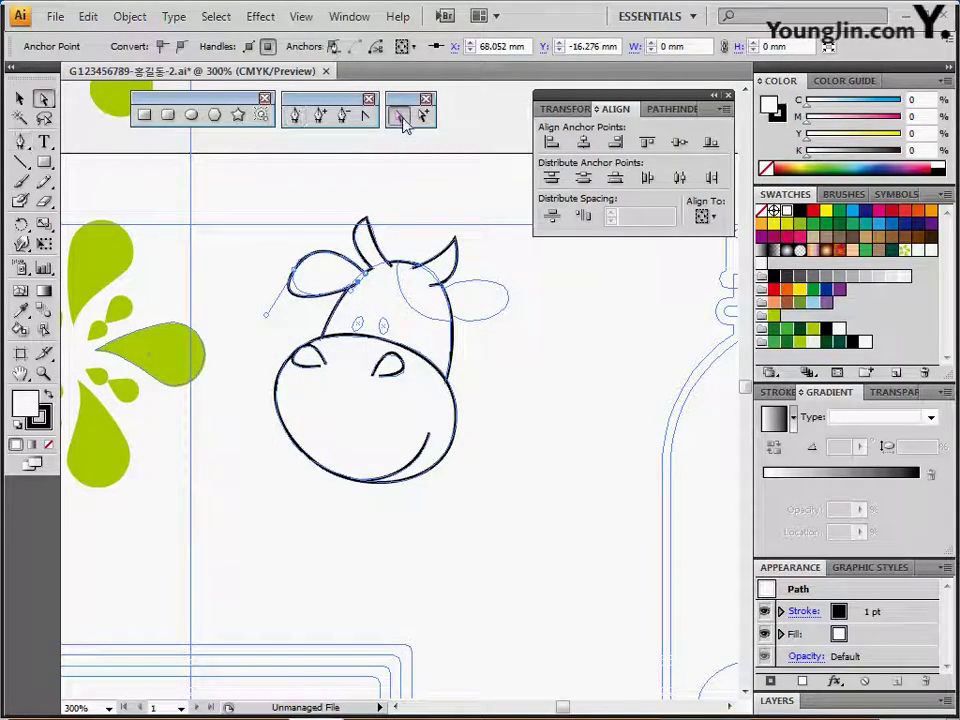
left_click(293, 116)
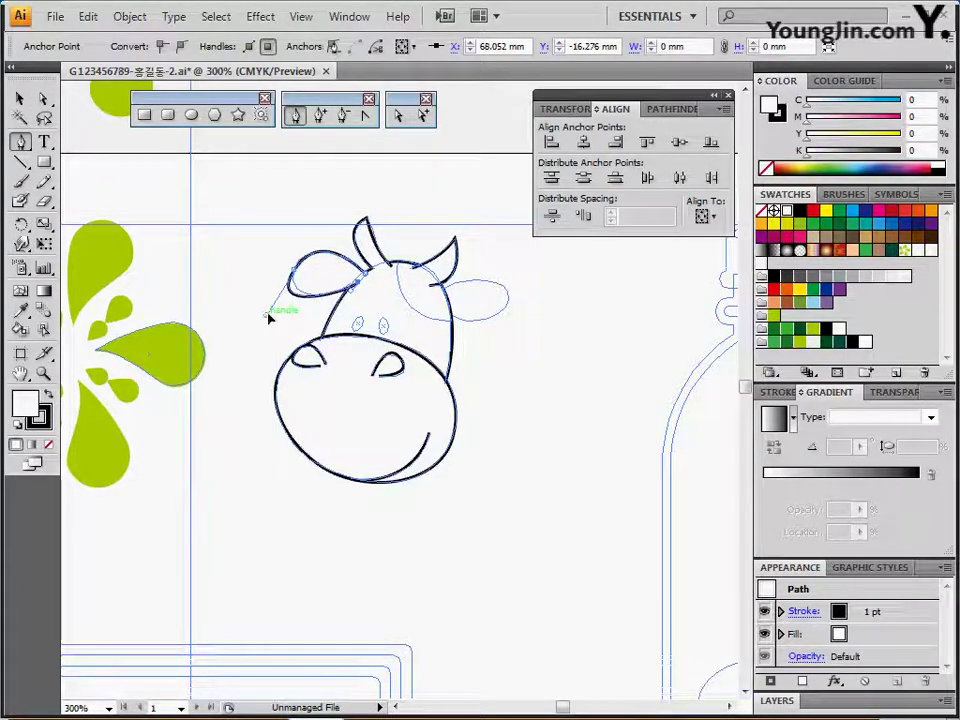
left_click_drag(274, 313, 284, 307)
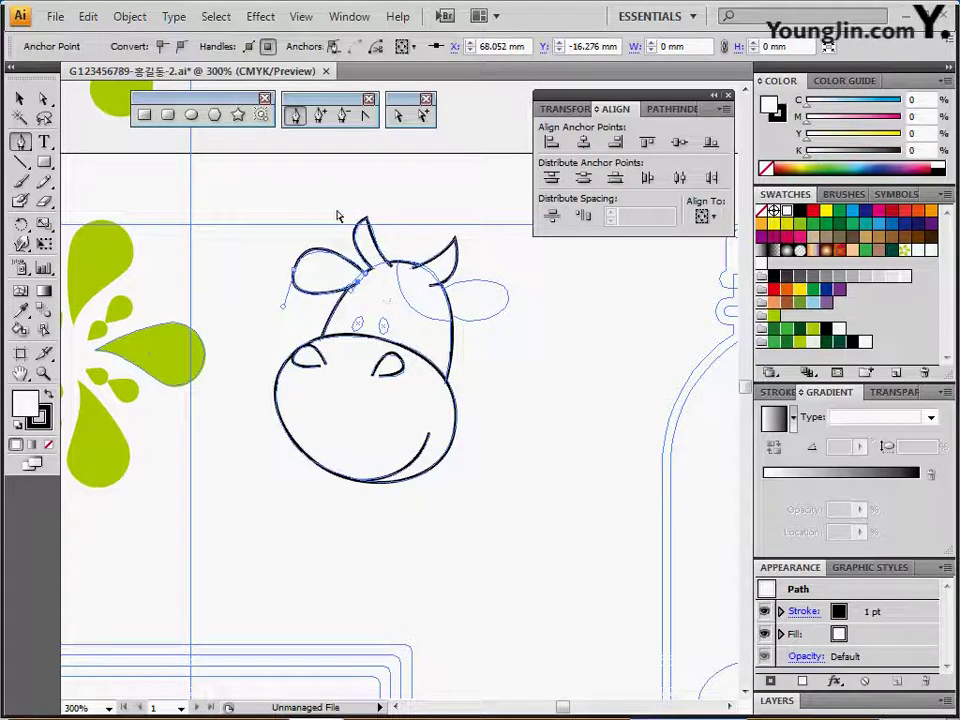
left_click(317, 202, "ctrl")
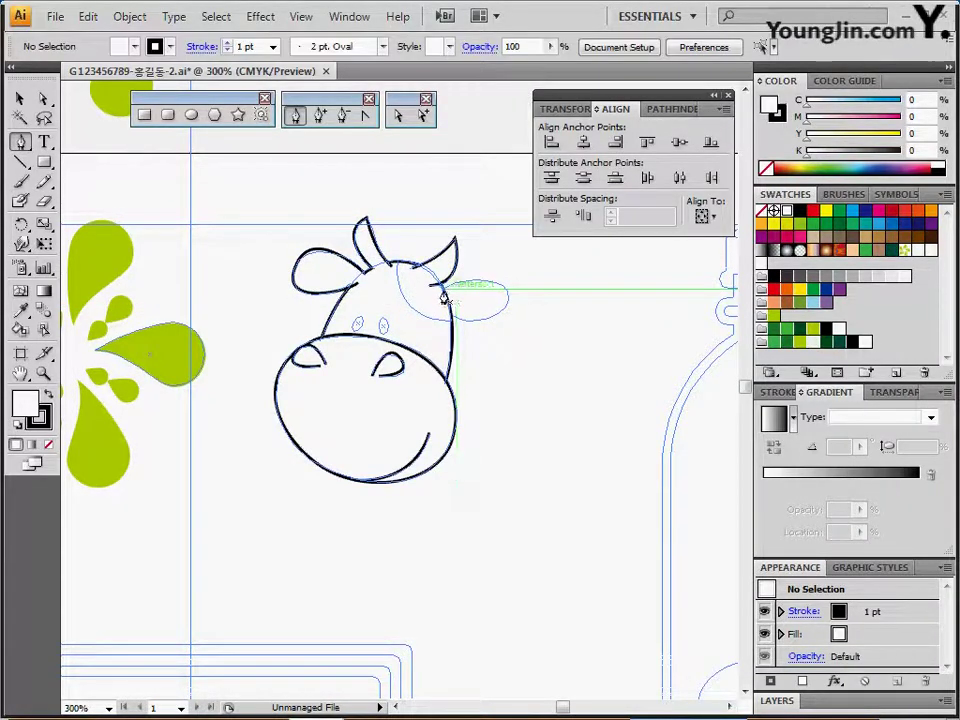
Trace the cow's right ear as an open rounded loop starting and ending on the right side of the head
left_click(443, 298)
left_click_drag(506, 293, 519, 318)
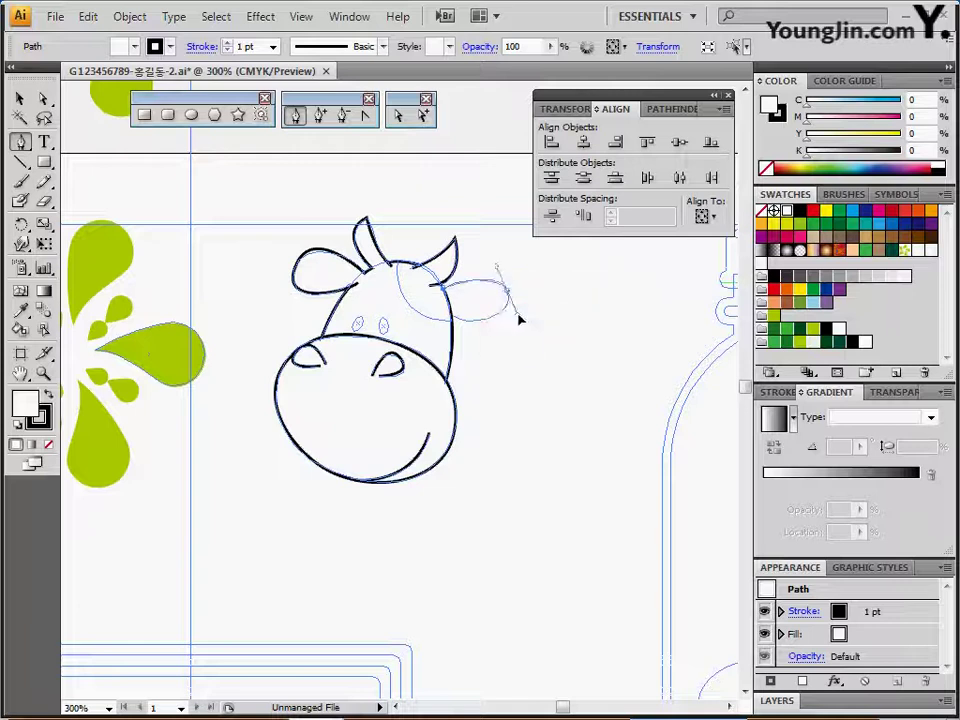
left_click_drag(443, 290, 466, 329)
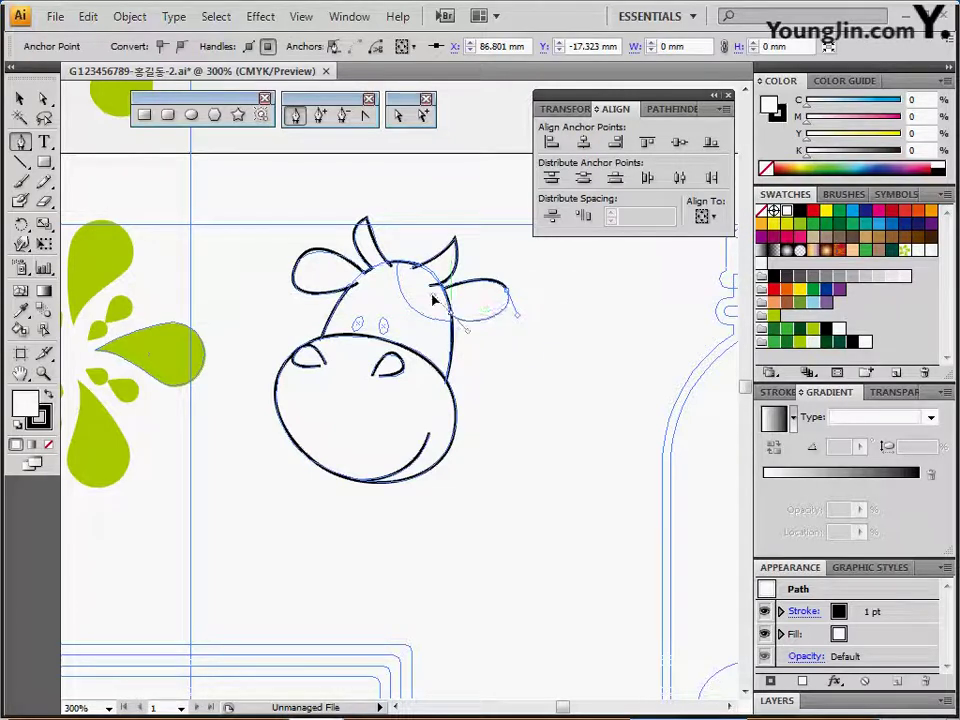
left_click(433, 302)
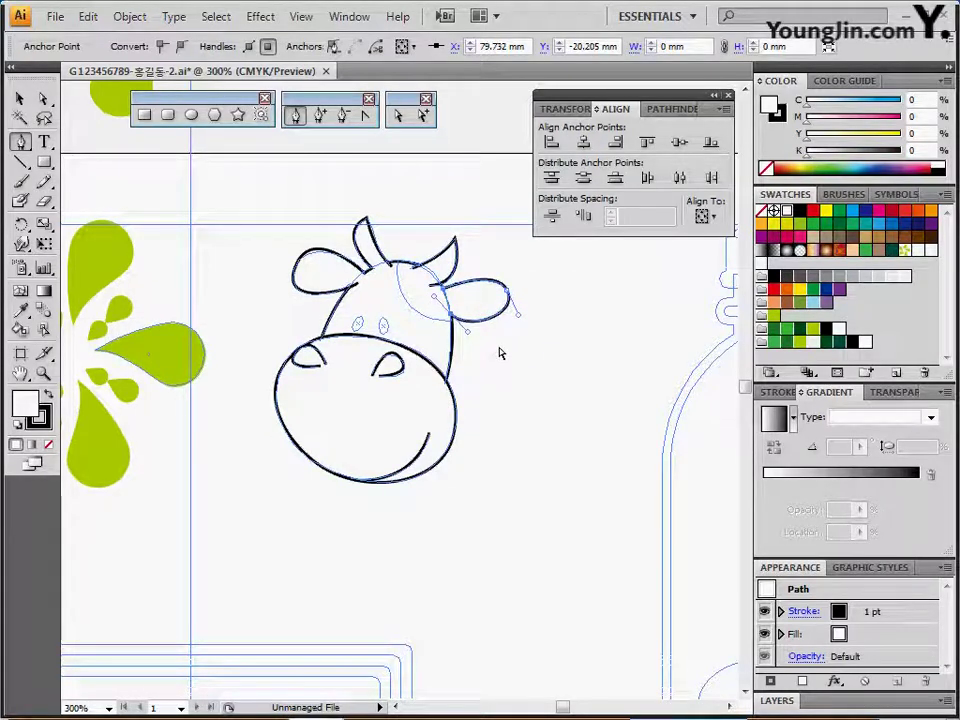
left_click(536, 297, "ctrl")
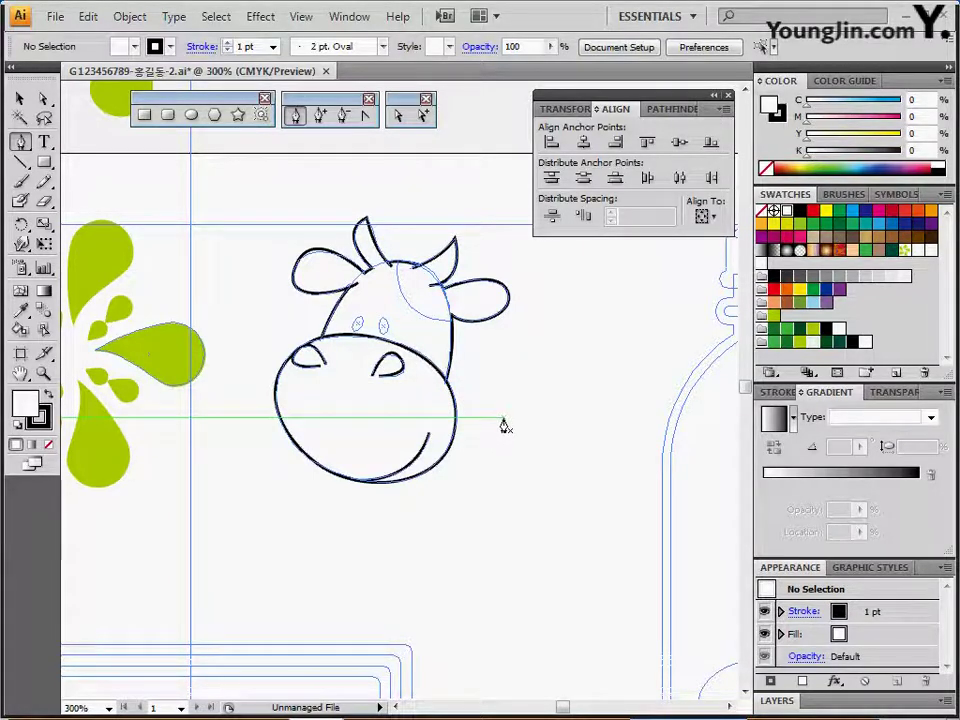
Apply the 1 pt. Flat brush from the Artistic_Calligraphic library to all traced cow head paths and close the library
left_click_drag(464, 485, 505, 517)
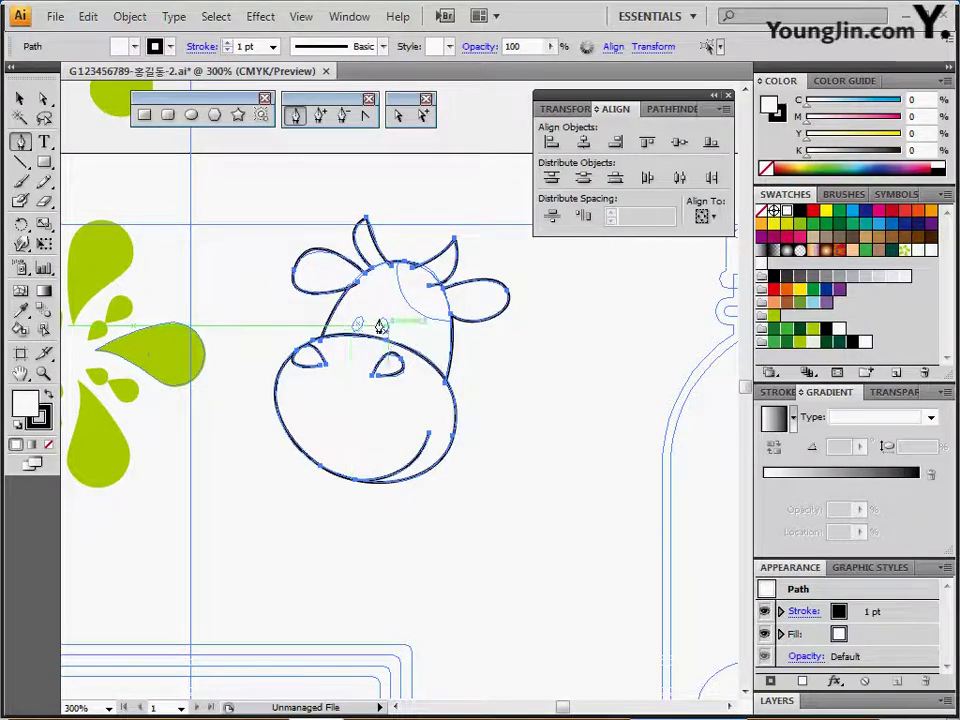
left_click(382, 47)
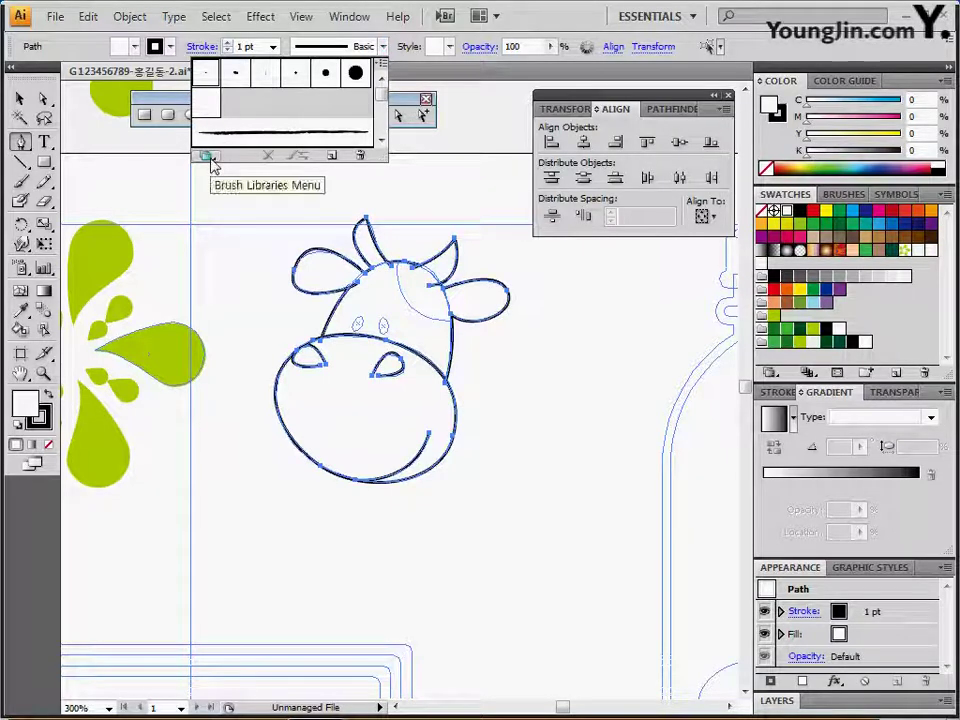
left_click(207, 158)
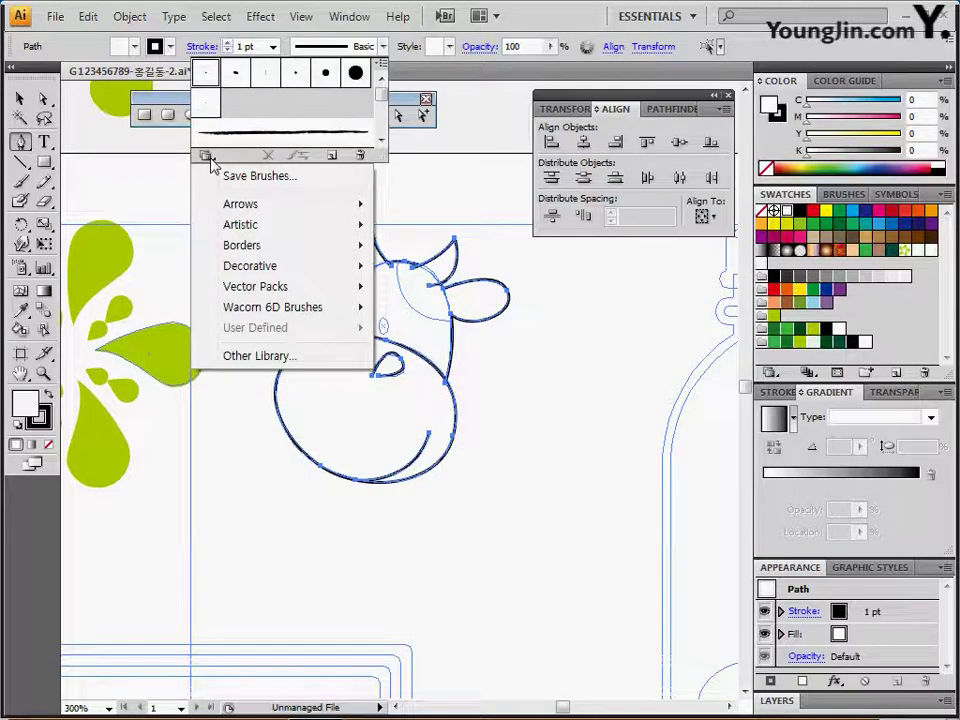
mouse_move(245, 232)
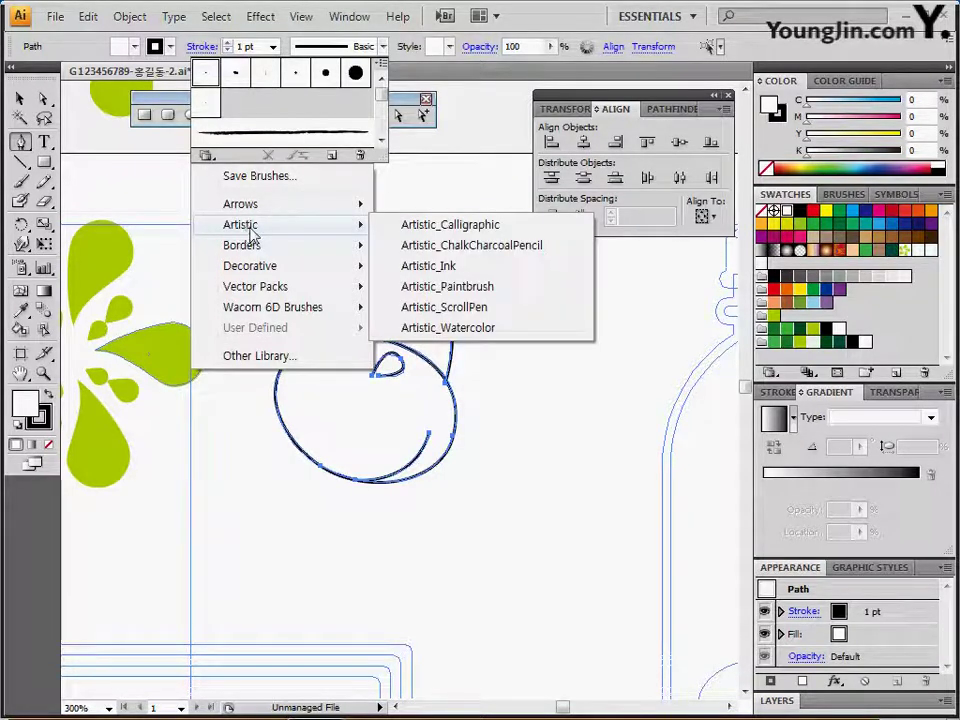
left_click(453, 225)
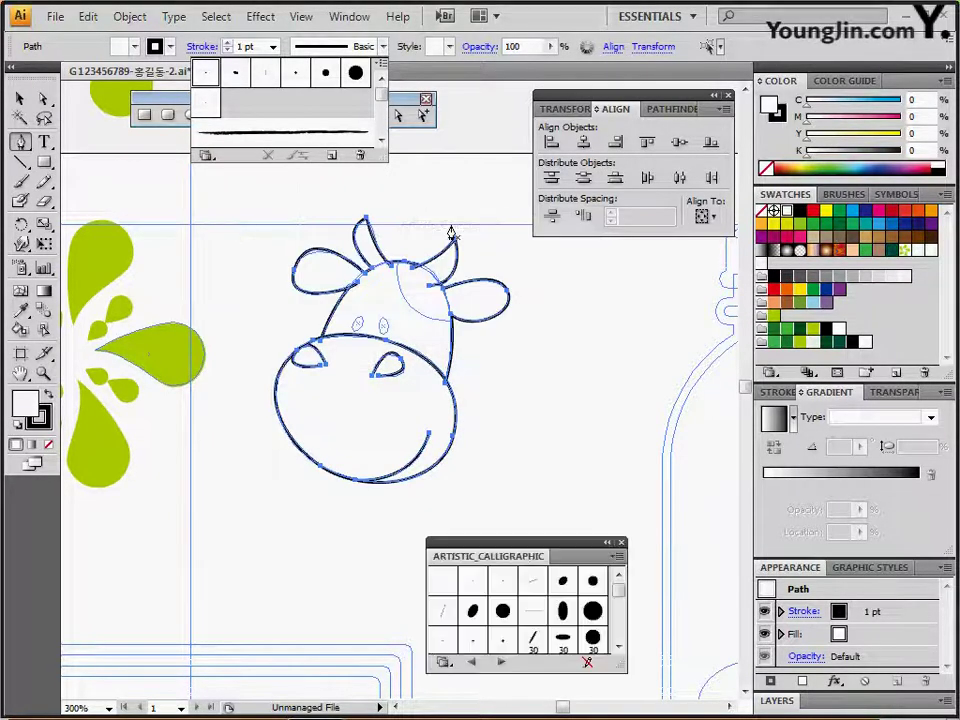
left_click_drag(512, 547, 573, 325)
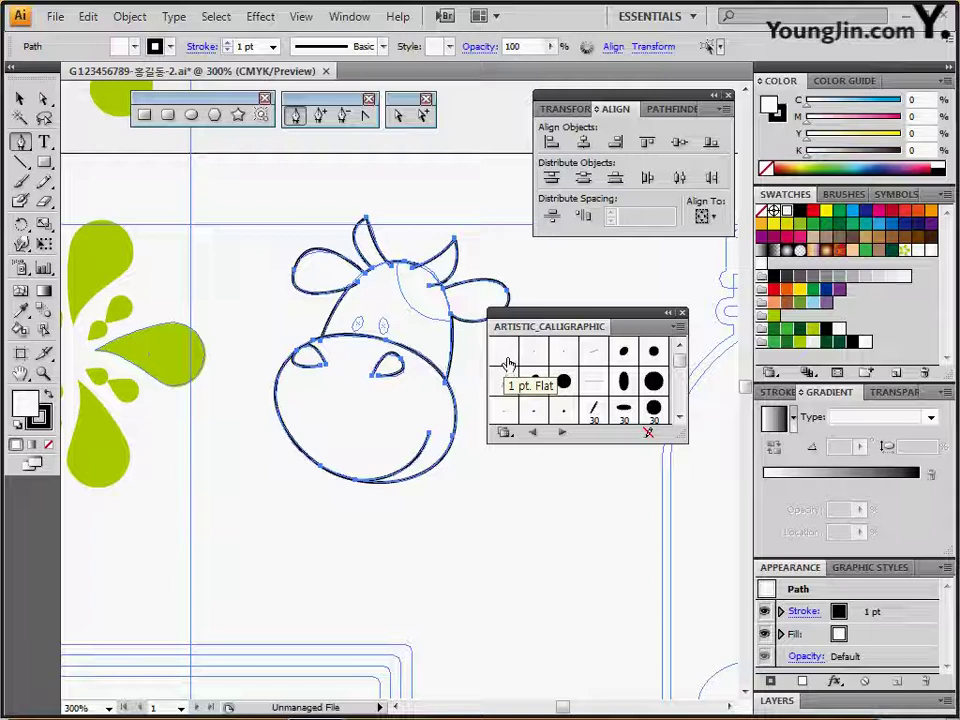
left_click(507, 362)
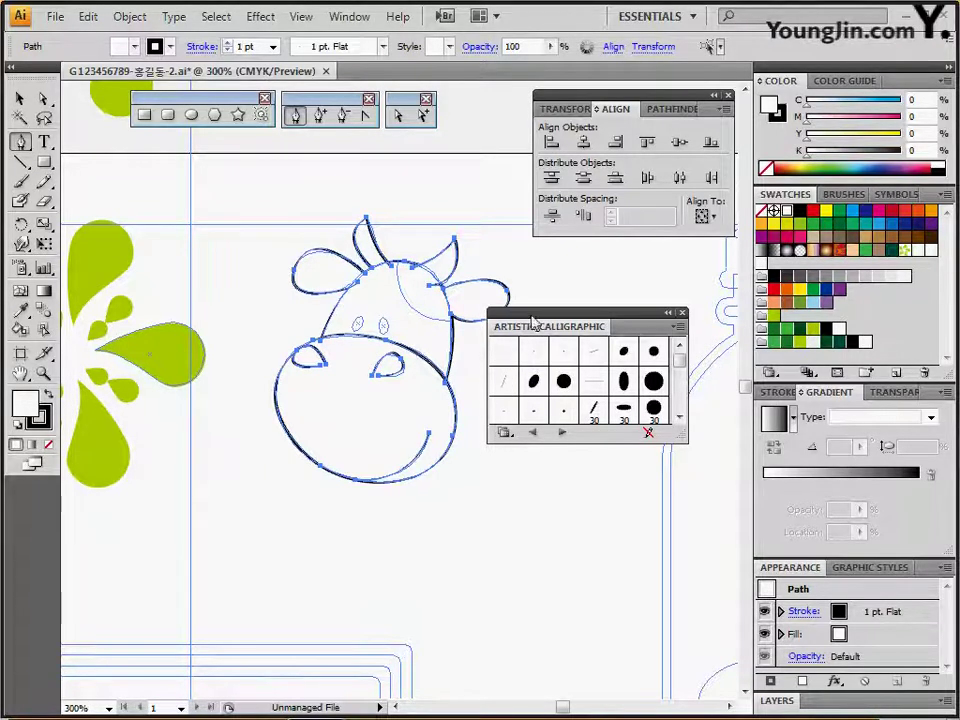
left_click_drag(534, 320, 552, 449)
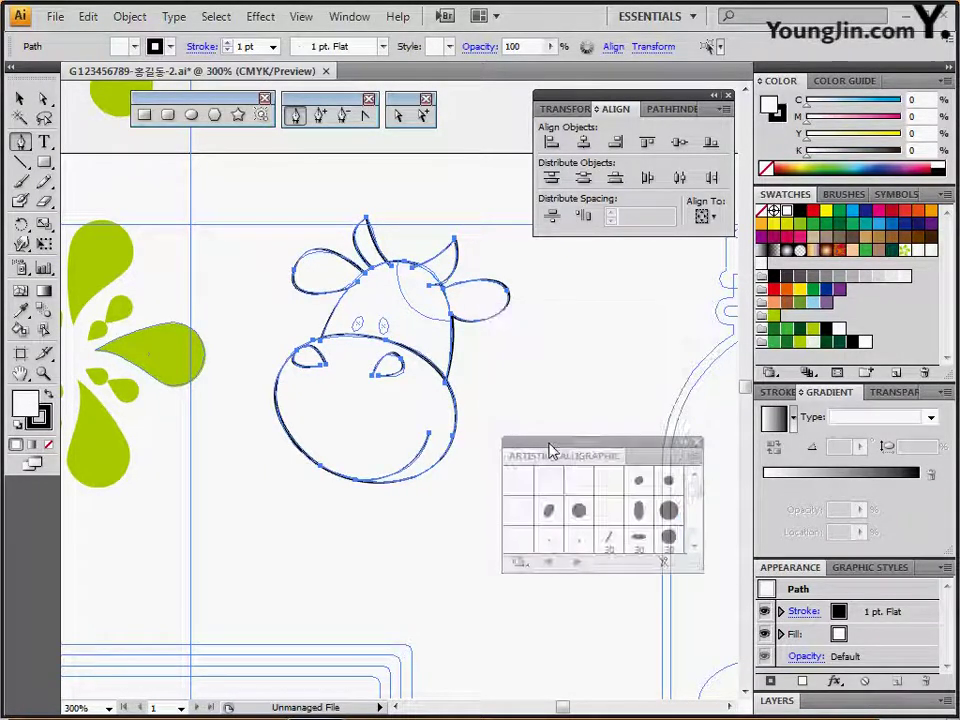
left_click(697, 442)
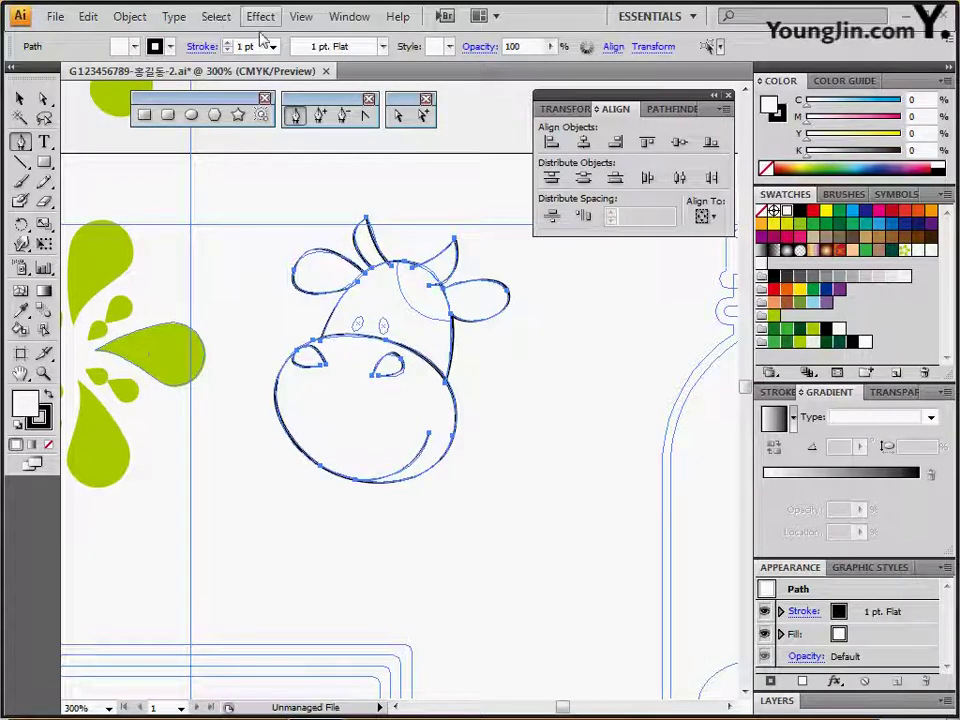
Set the cow head paths' stroke weight to 2 pt and expand their appearance into filled outlines
left_click(229, 45)
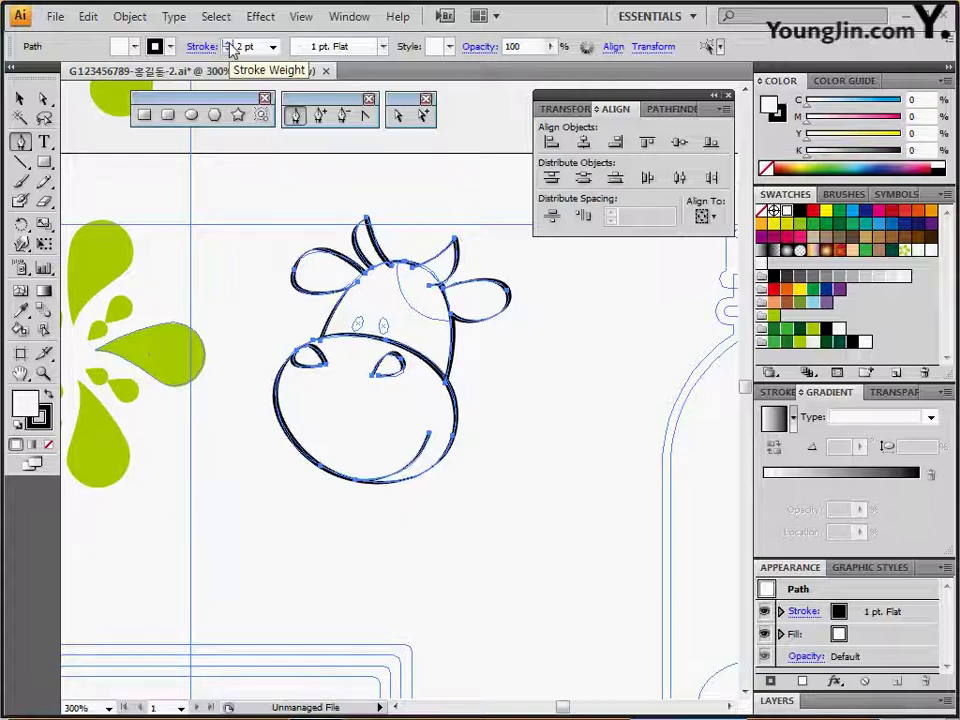
left_click(130, 16)
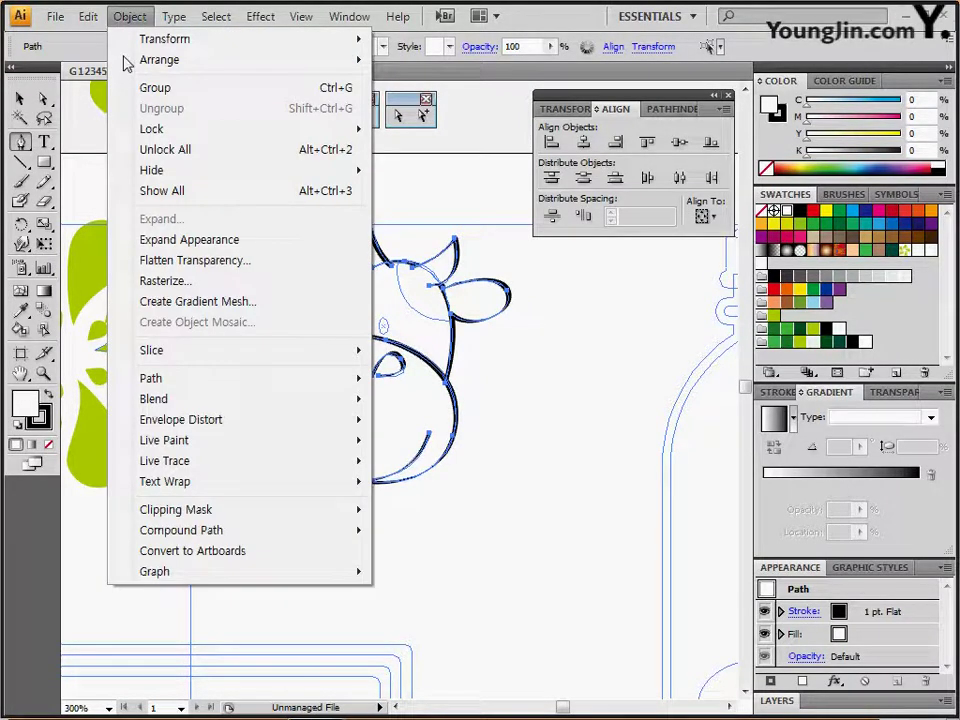
left_click(190, 241)
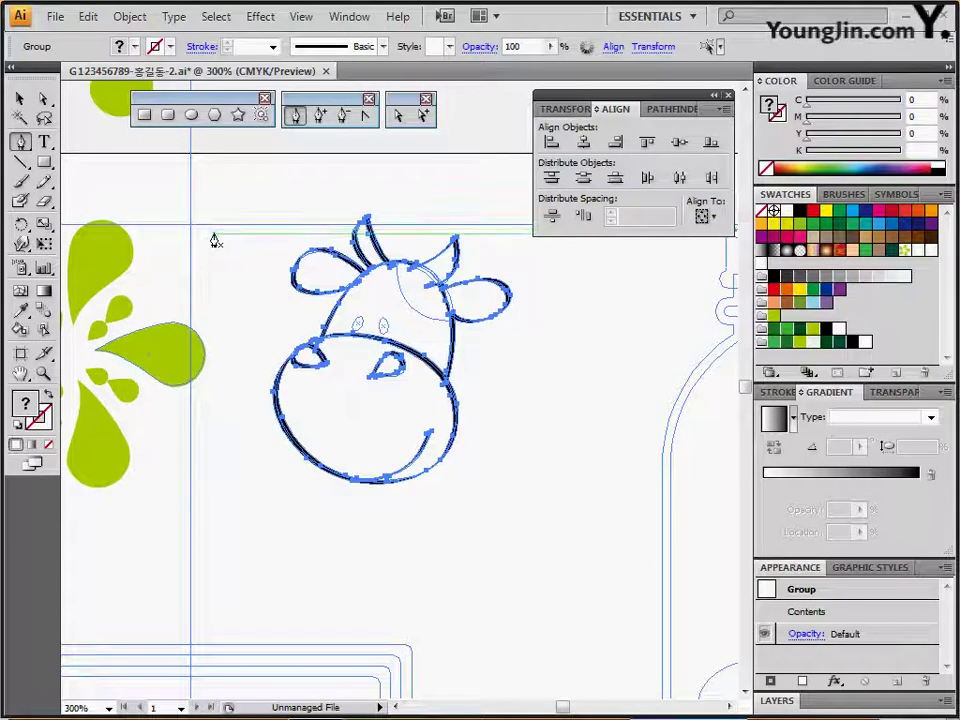
left_click(273, 300, "ctrl")
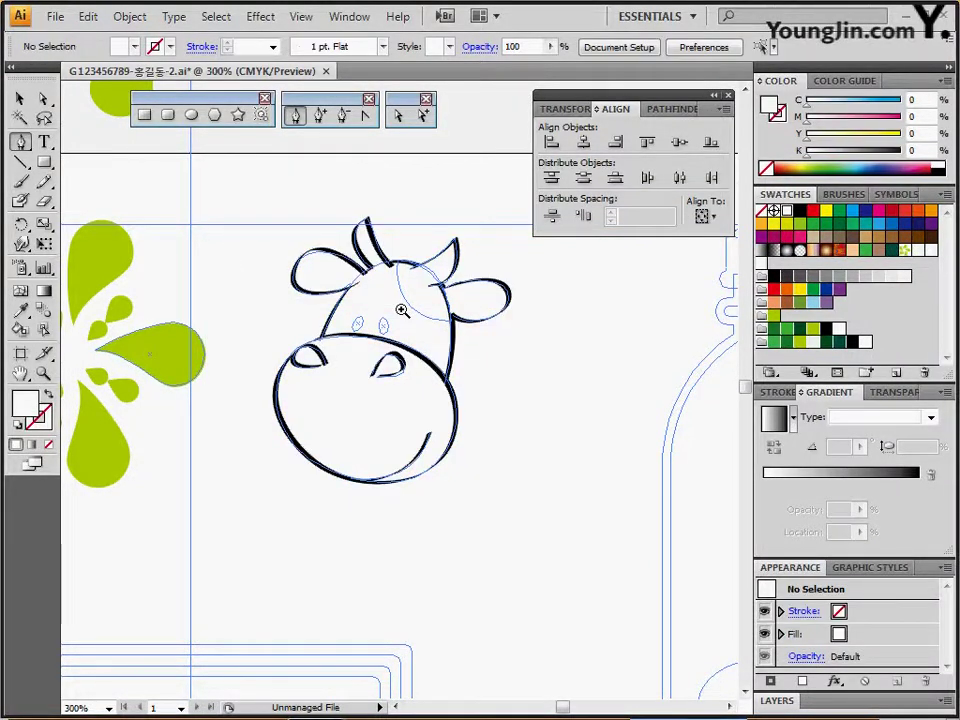
Trace the spot on the upper right of the cow's forehead as a closed two-point curved path following the guide
left_click(402, 310, "ctrl")
left_click_drag(448, 350, 425, 284)
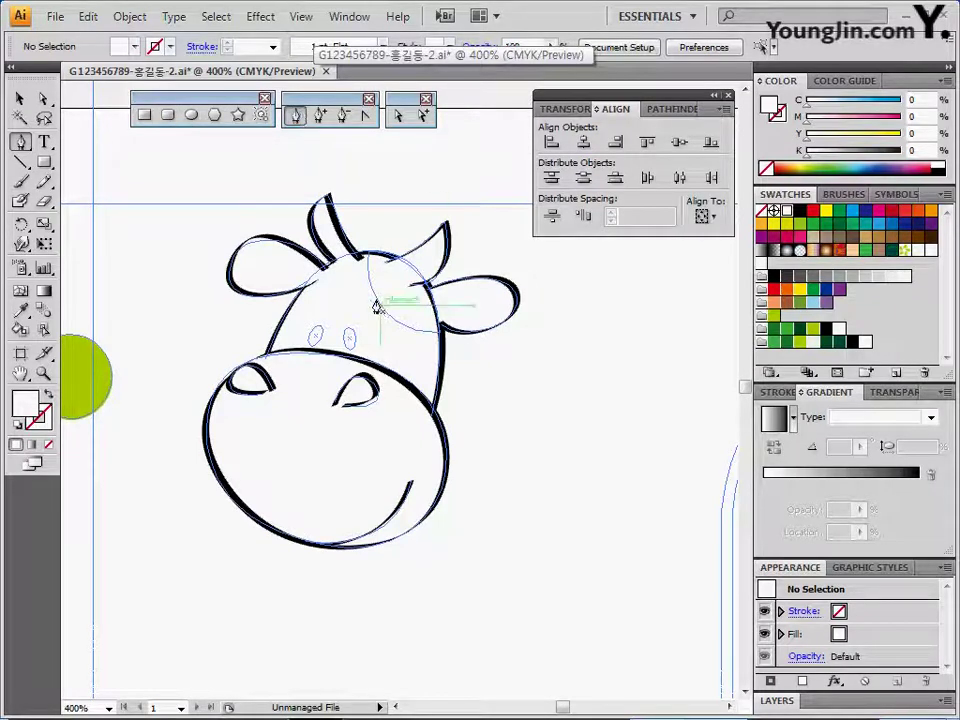
left_click_drag(374, 257, 531, 352)
left_click(441, 333)
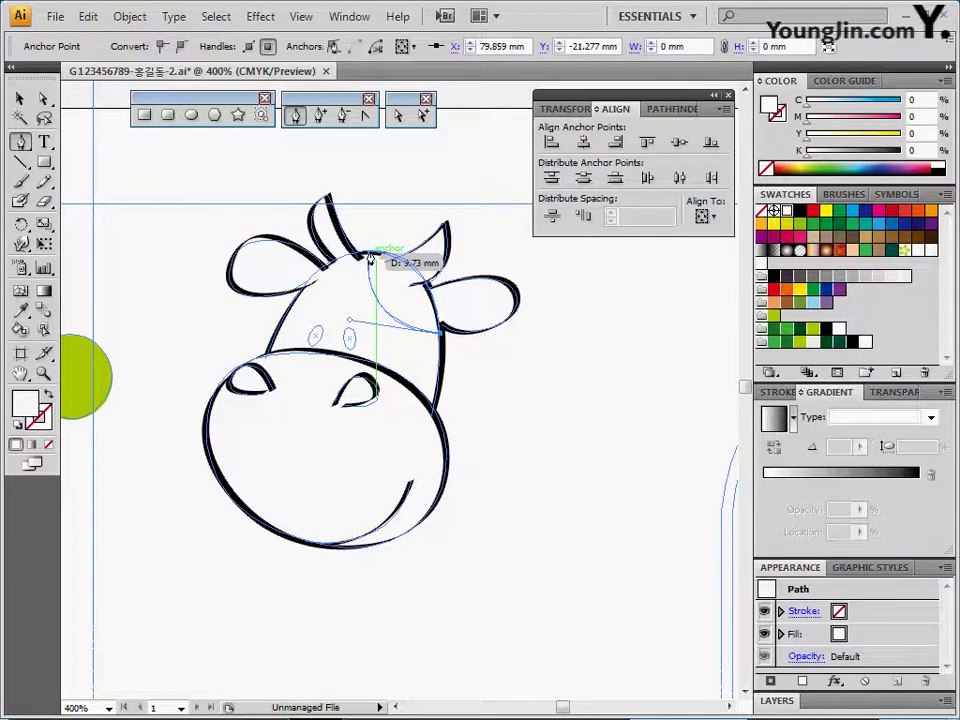
left_click_drag(370, 258, 375, 256)
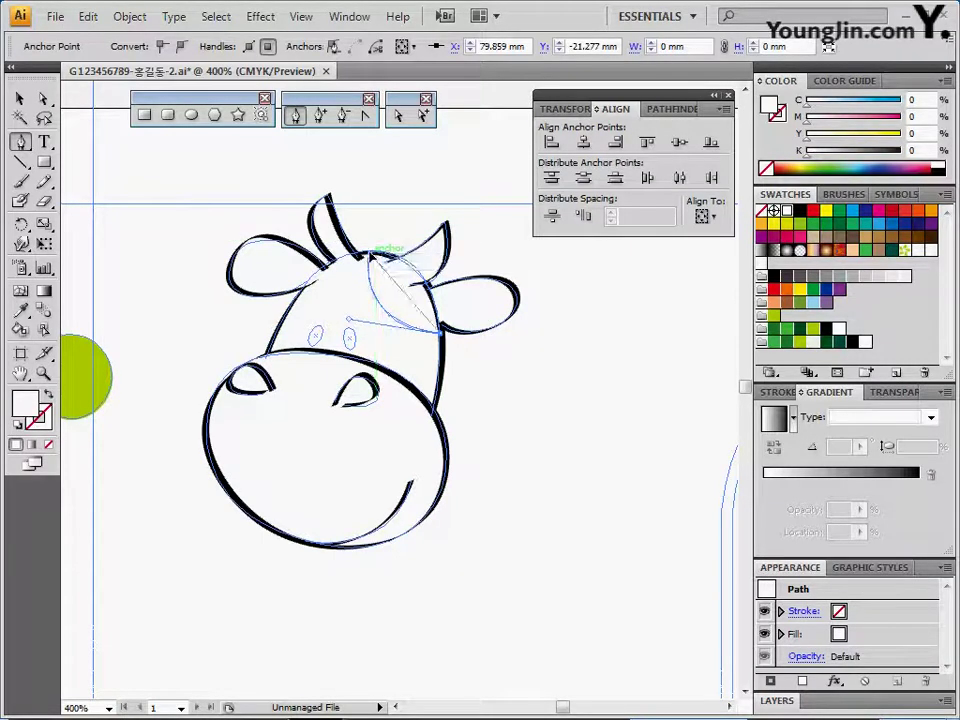
left_click(300, 256)
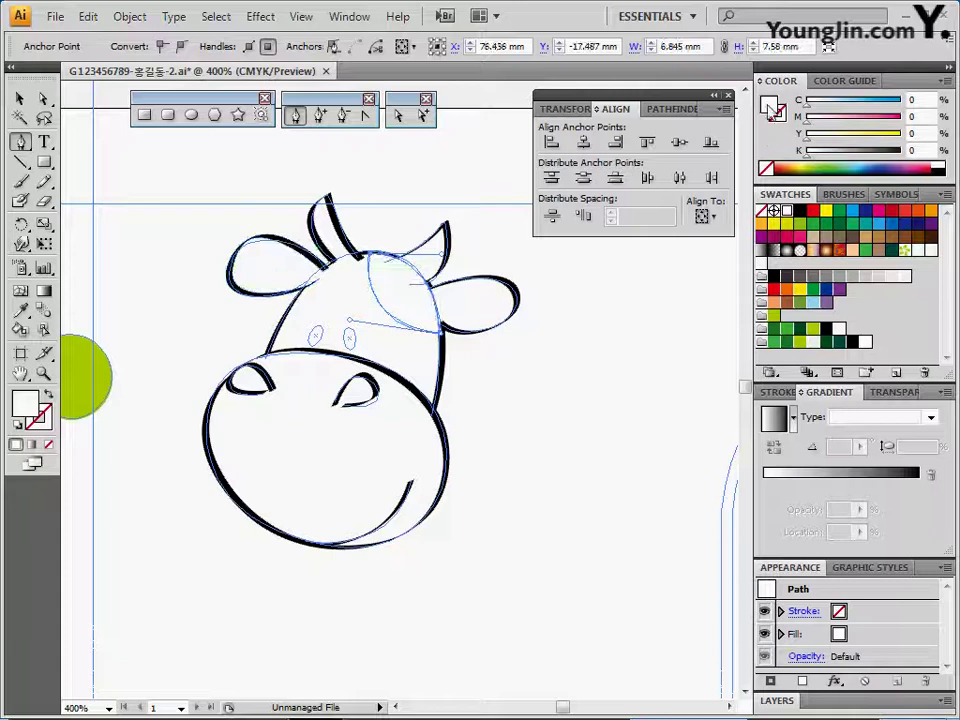
Fill the forehead spot with black and nudge its lower anchor point to meet the head outline
left_click(799, 211)
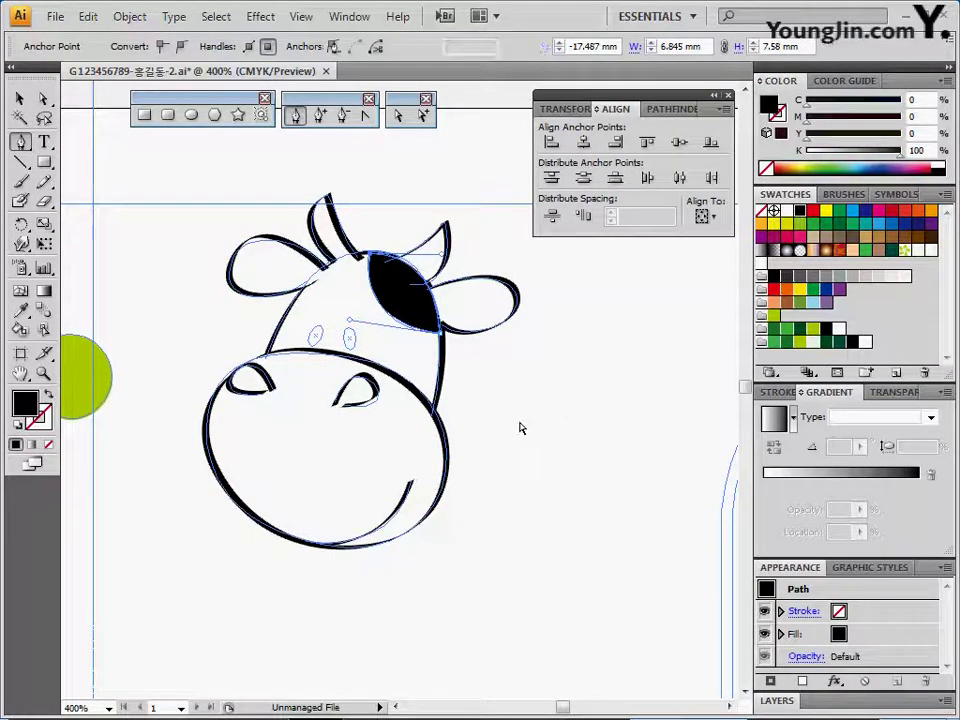
left_click(463, 381, "ctrl")
left_click_drag(440, 330, 441, 337)
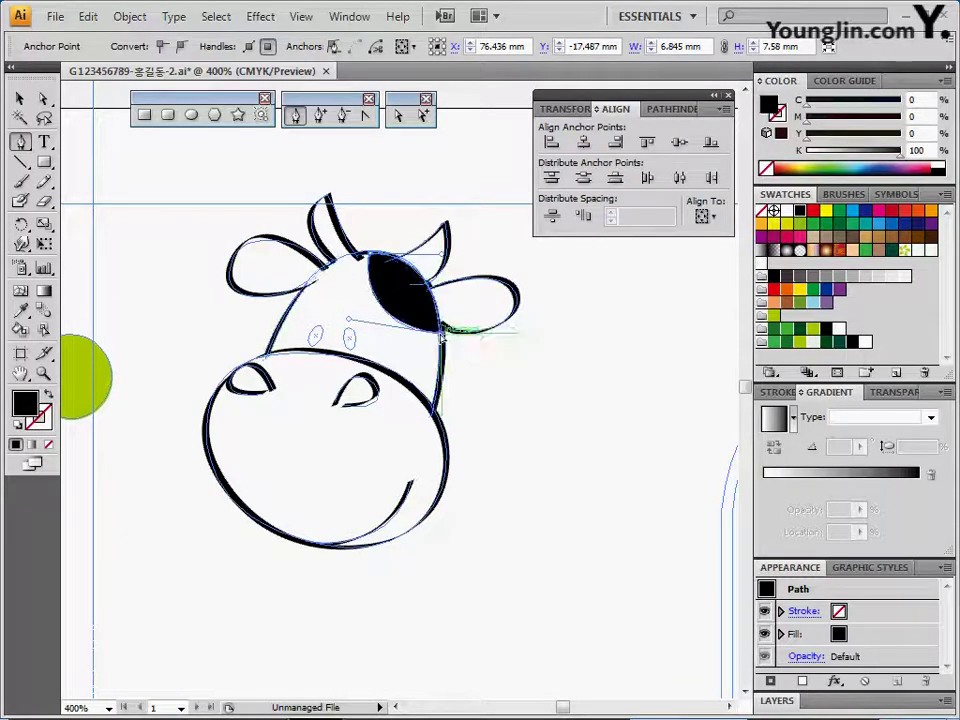
left_click(508, 399, "ctrl")
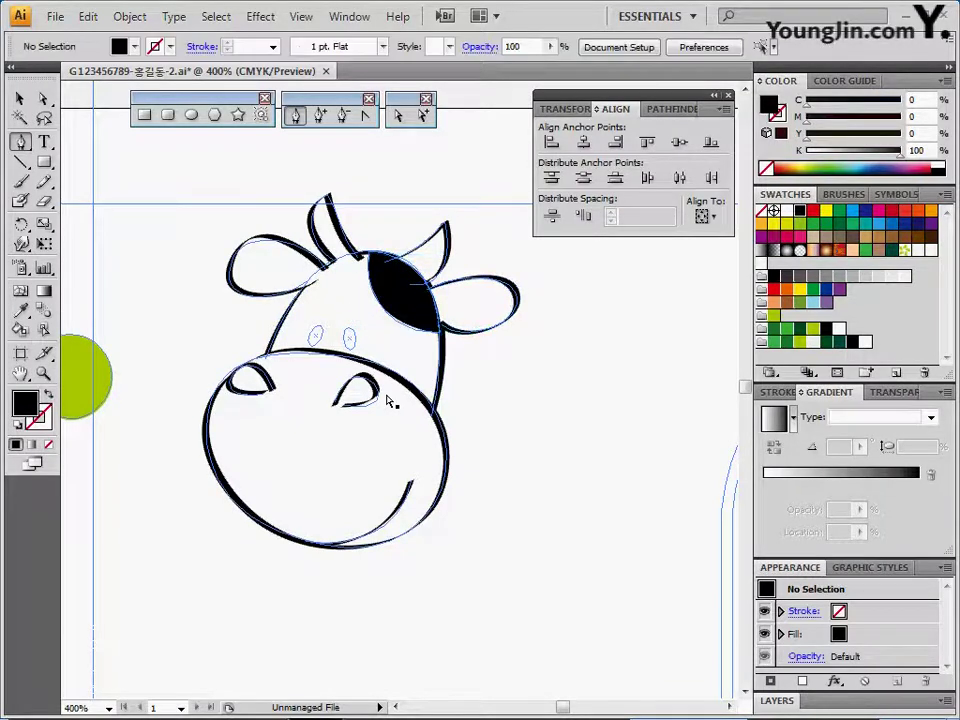
Draw a black ellipse over the guide of the cow's left eye
left_click(191, 114)
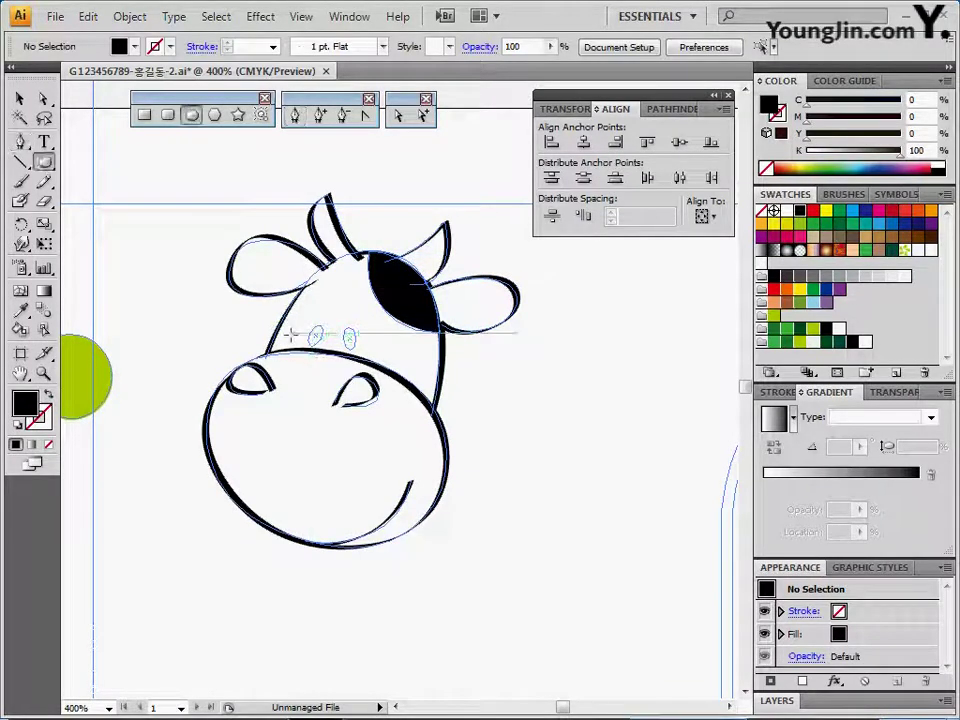
left_click_drag(311, 327, 324, 347)
left_click(364, 356, "ctrl")
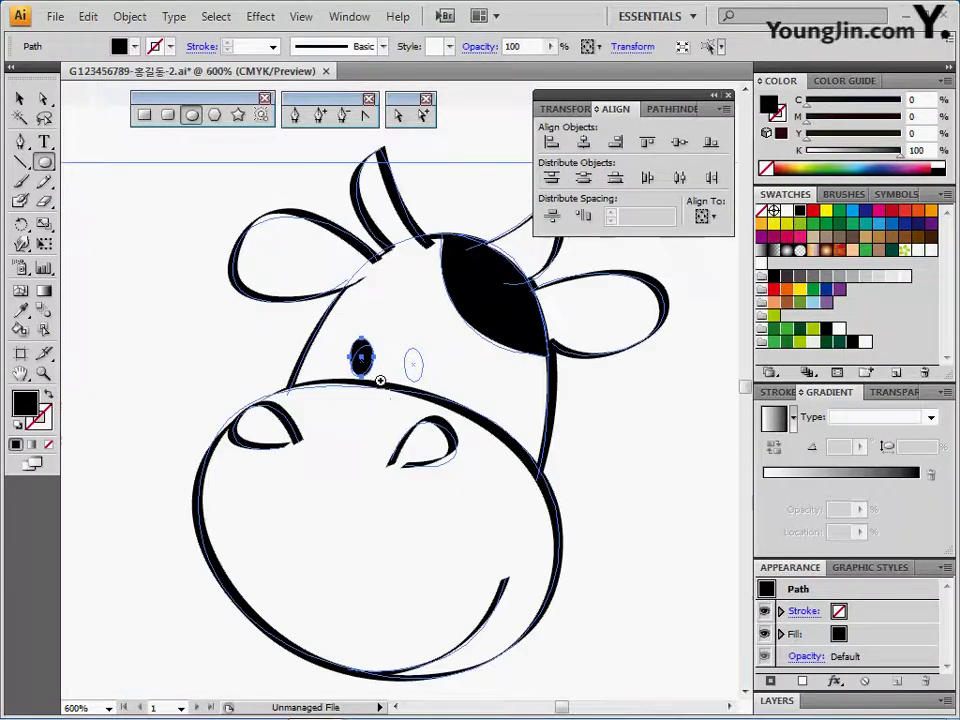
left_click(384, 391, "ctrl")
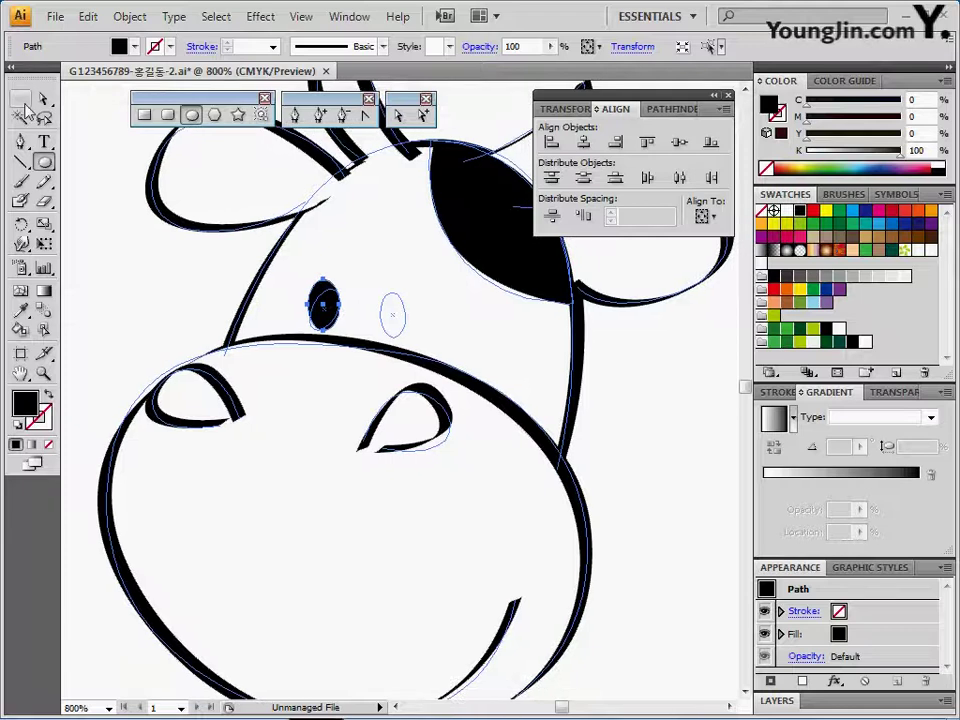
Tilt the left eye to match its guide, copy it onto the right eye guide and rotate the copy to fit
left_click(20, 98)
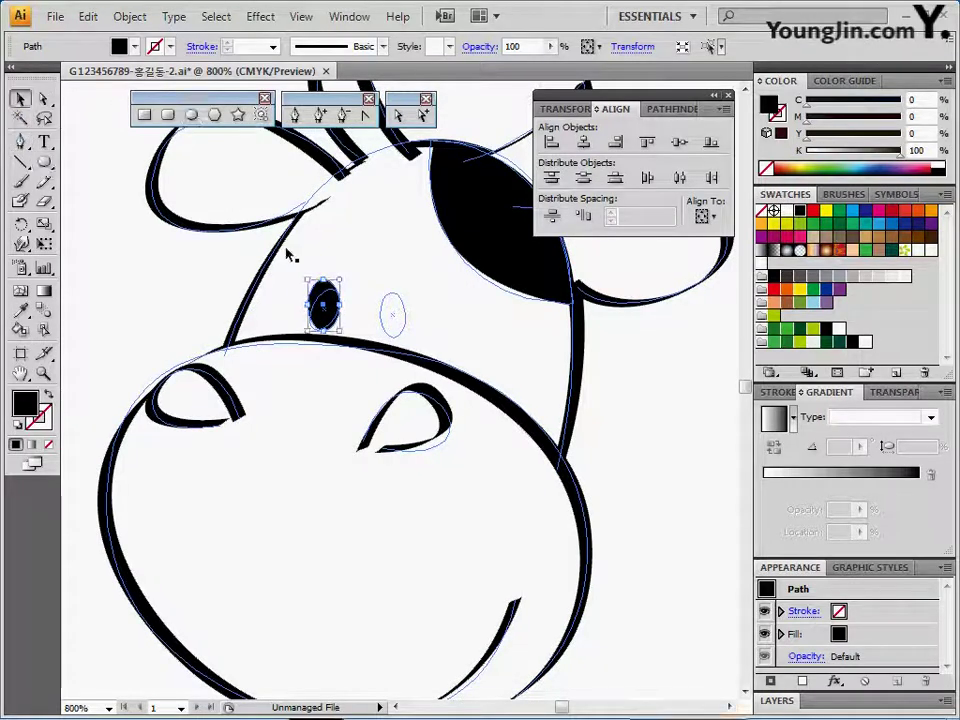
left_click_drag(344, 275, 393, 321)
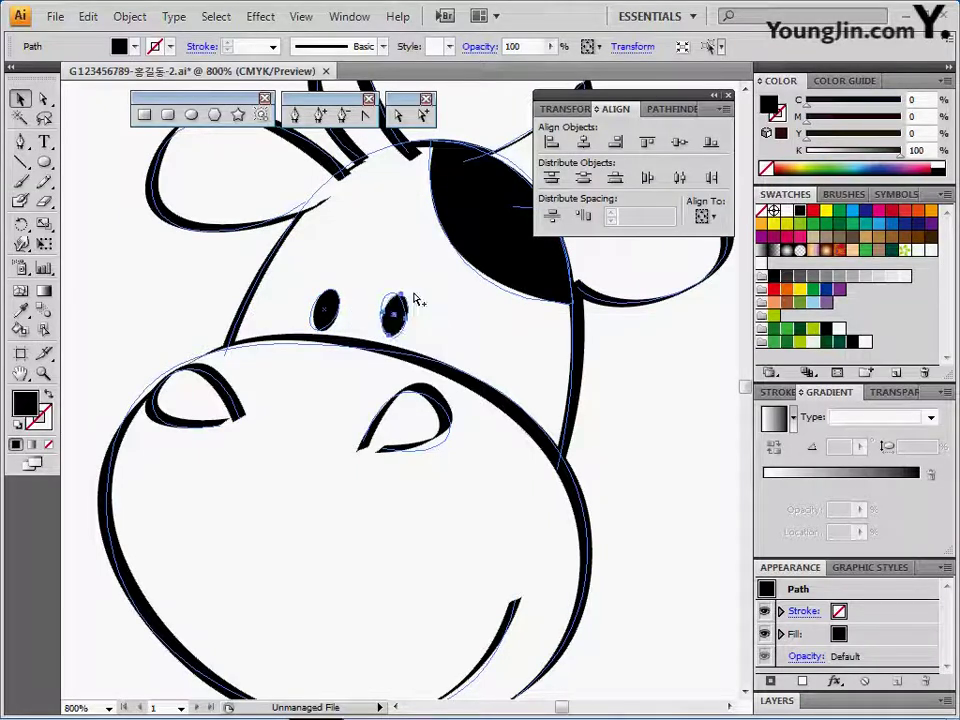
left_click(418, 296)
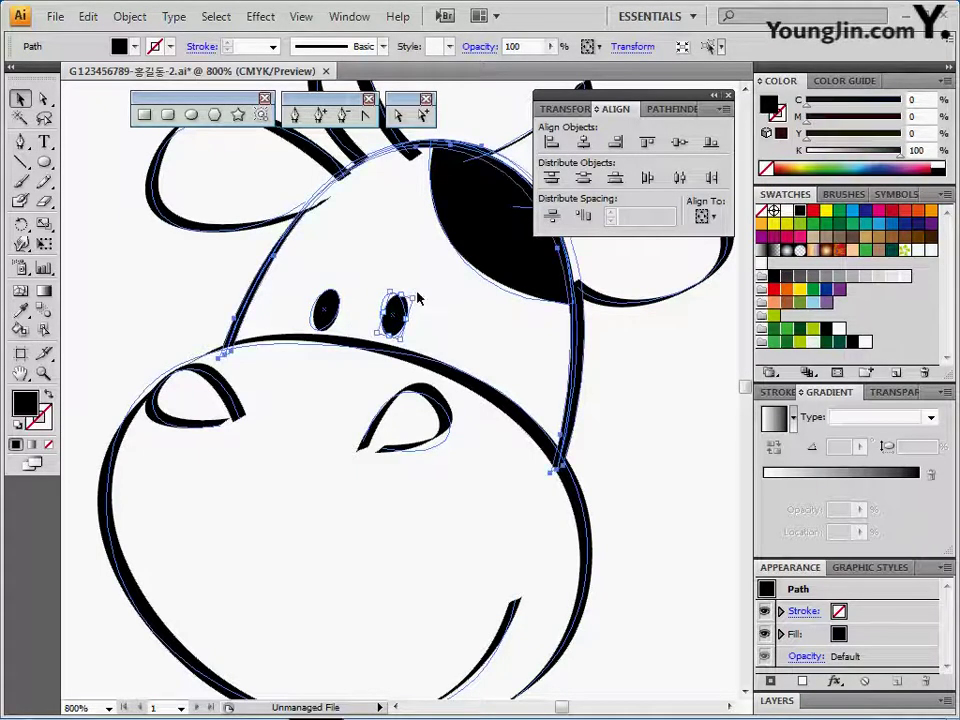
key("ctrl+z")
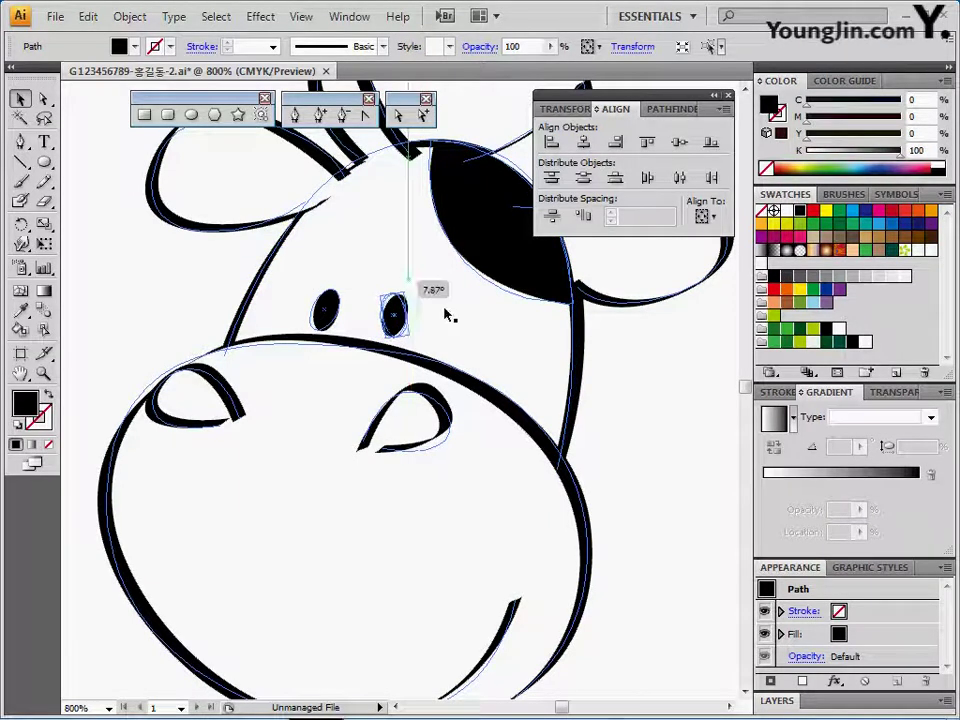
left_click(446, 398, "ctrl+alt")
left_click(445, 402, "ctrl+alt")
left_click(431, 405, "ctrl+alt")
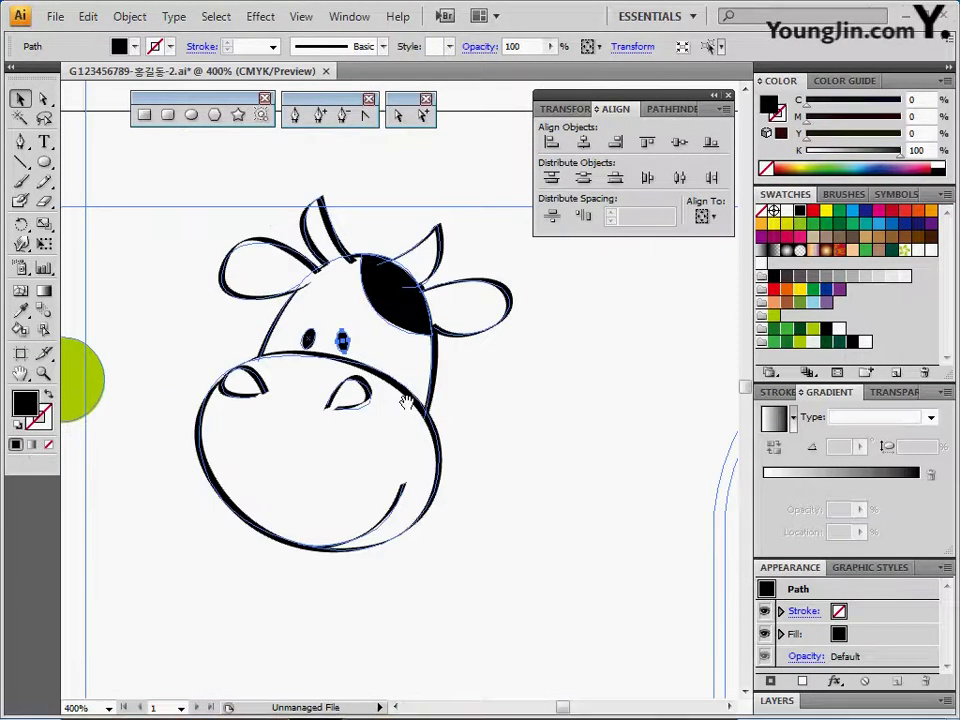
left_click_drag(367, 377, 327, 322)
left_click(171, 240)
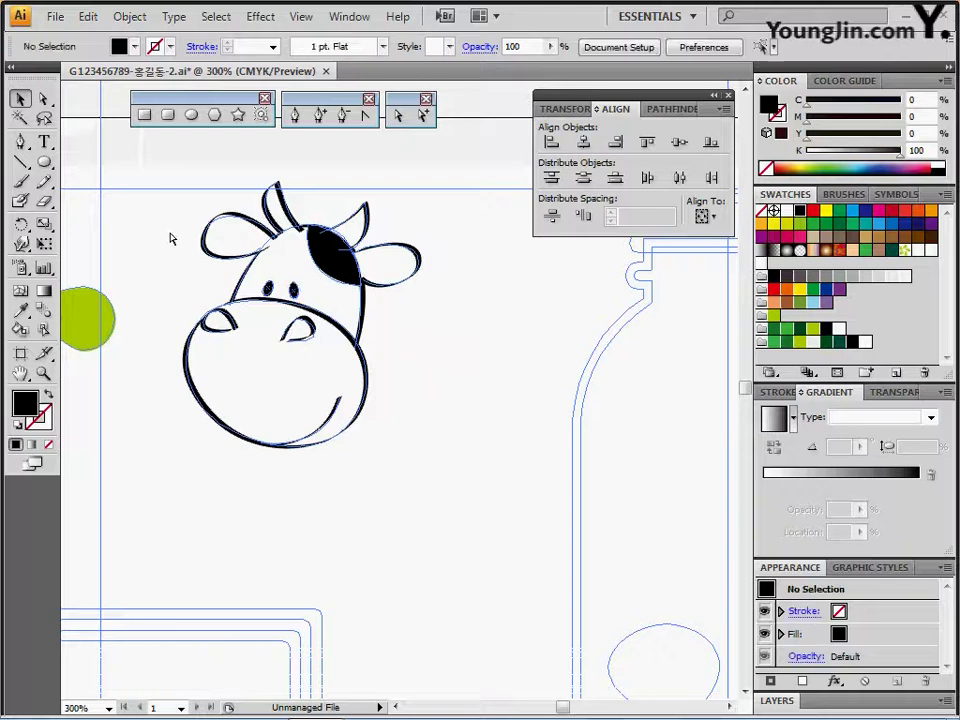
Group all parts of the cow head, including the forehead spot and both eyes, into one object
left_click_drag(133, 161, 474, 439)
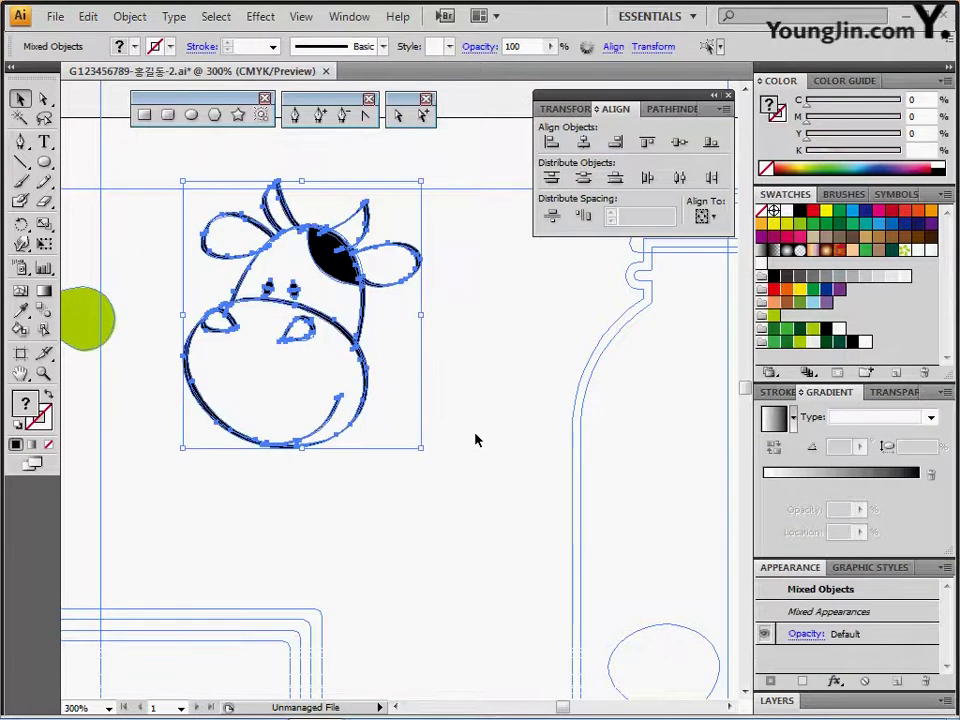
key("ctrl+shift+b")
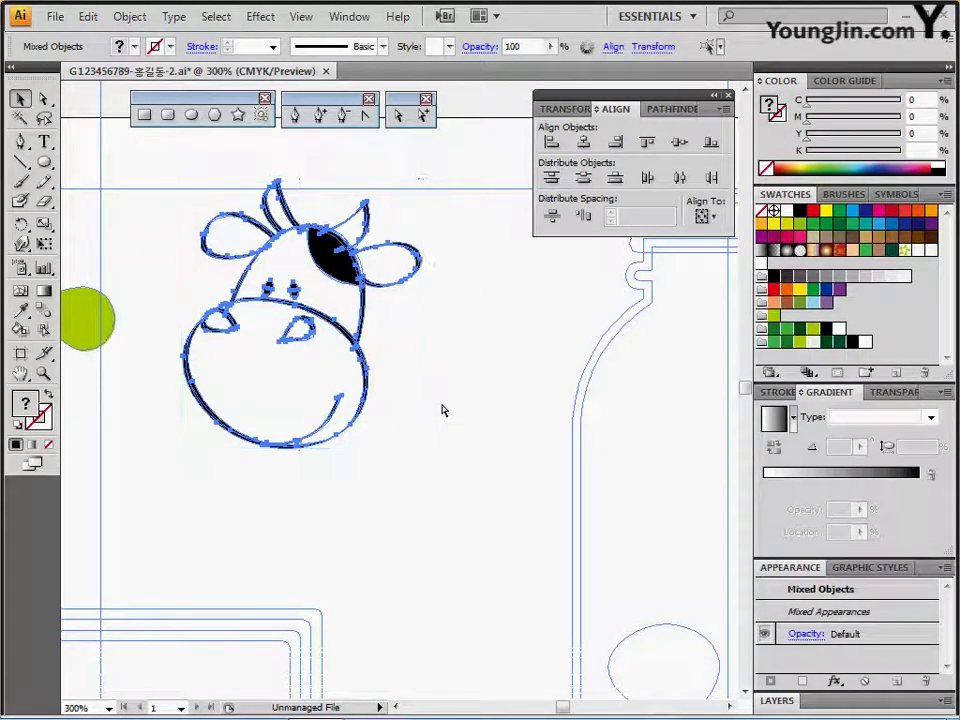
key("ctrl+g")
key("ctrl+shift+b")
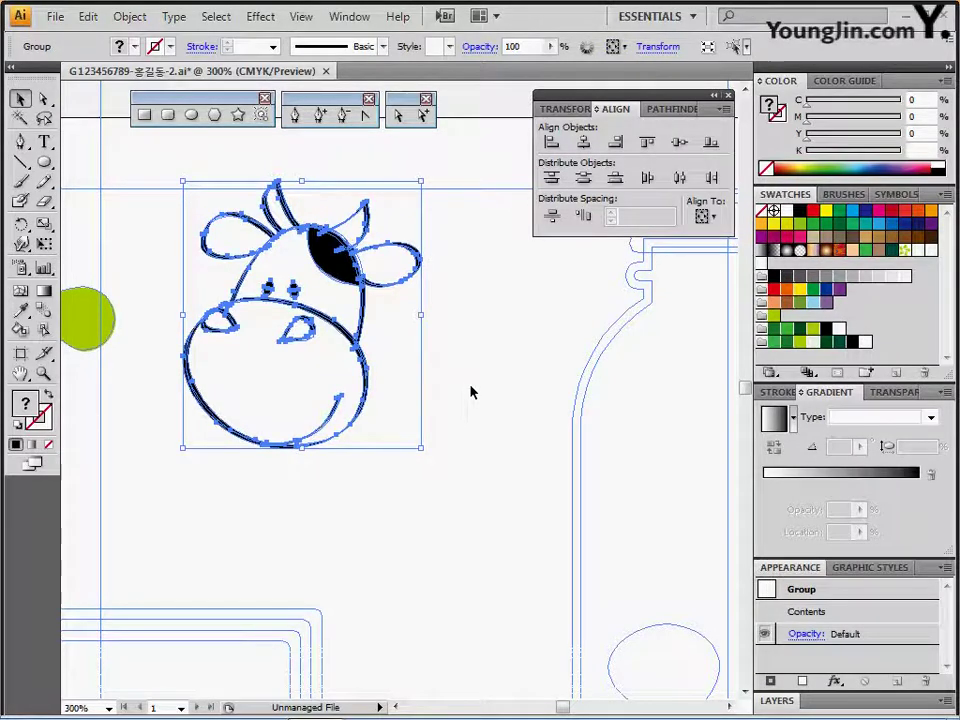
left_click(476, 390)
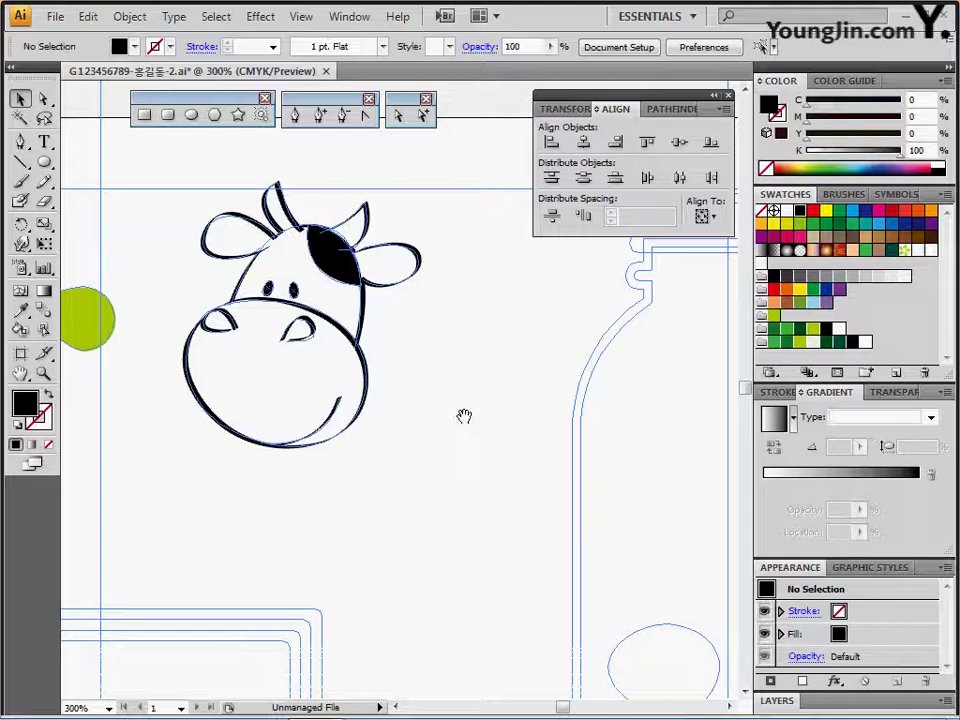
key("ctrl+minus")
left_click_drag(326, 429, 541, 356)
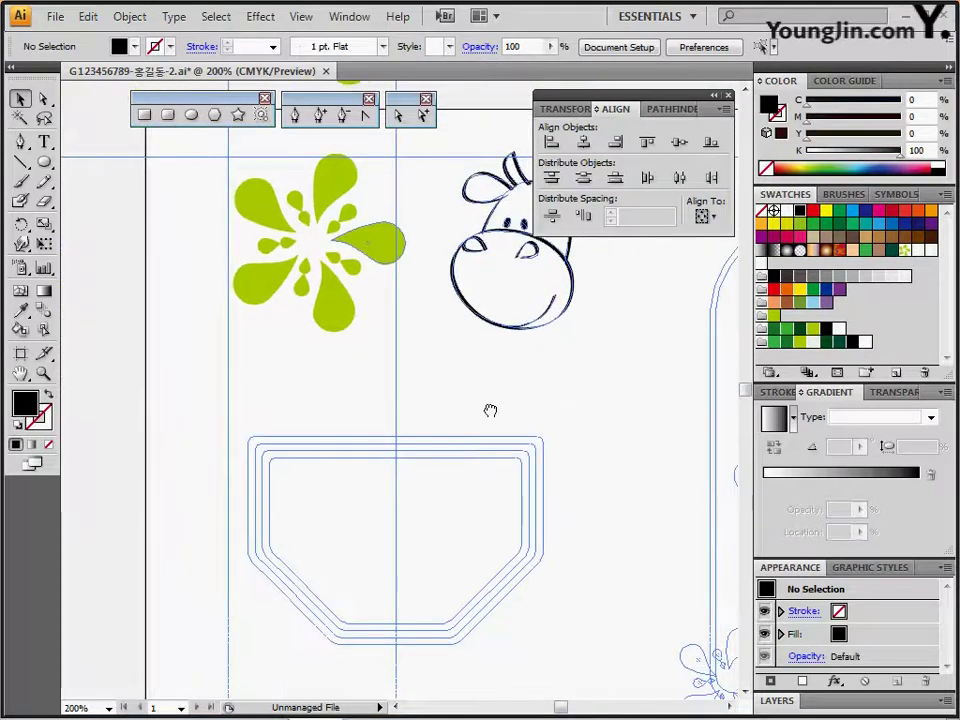
left_click_drag(490, 410, 428, 364)
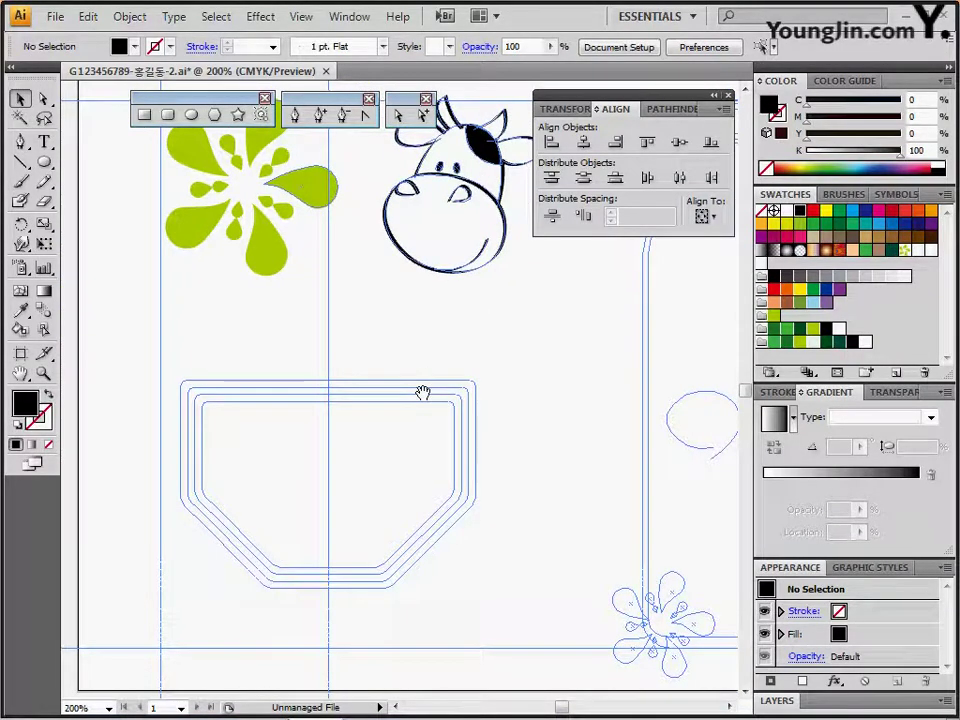
Create an eight-sided polygon with a 30 mm radius near the nested pocket-shaped guides
left_click(437, 433)
left_click_drag(439, 456, 545, 446)
left_click(214, 115)
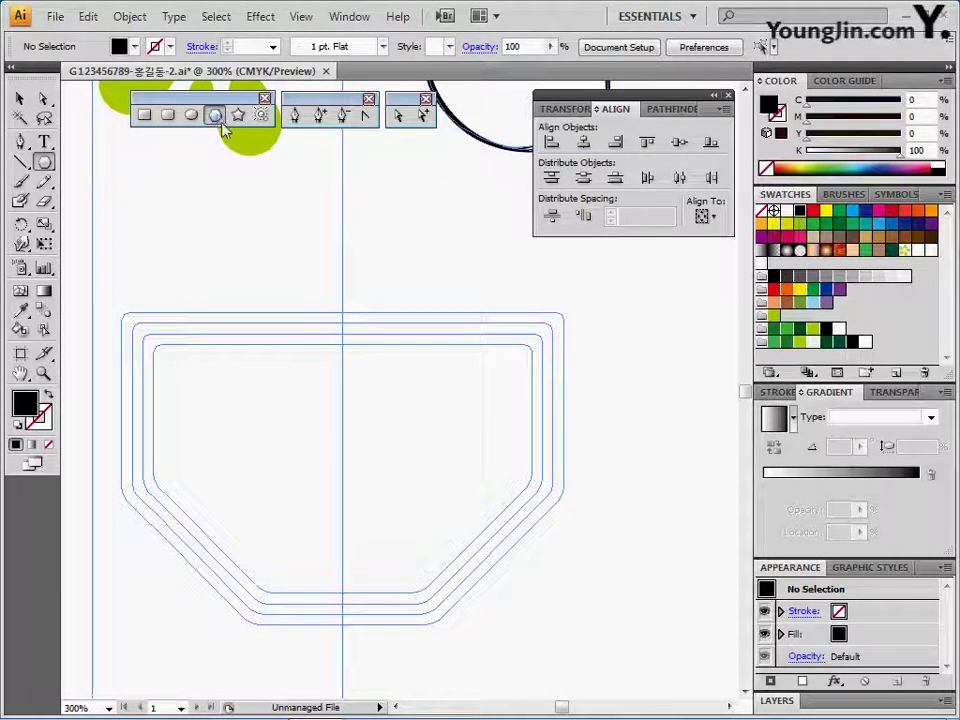
left_click(133, 192)
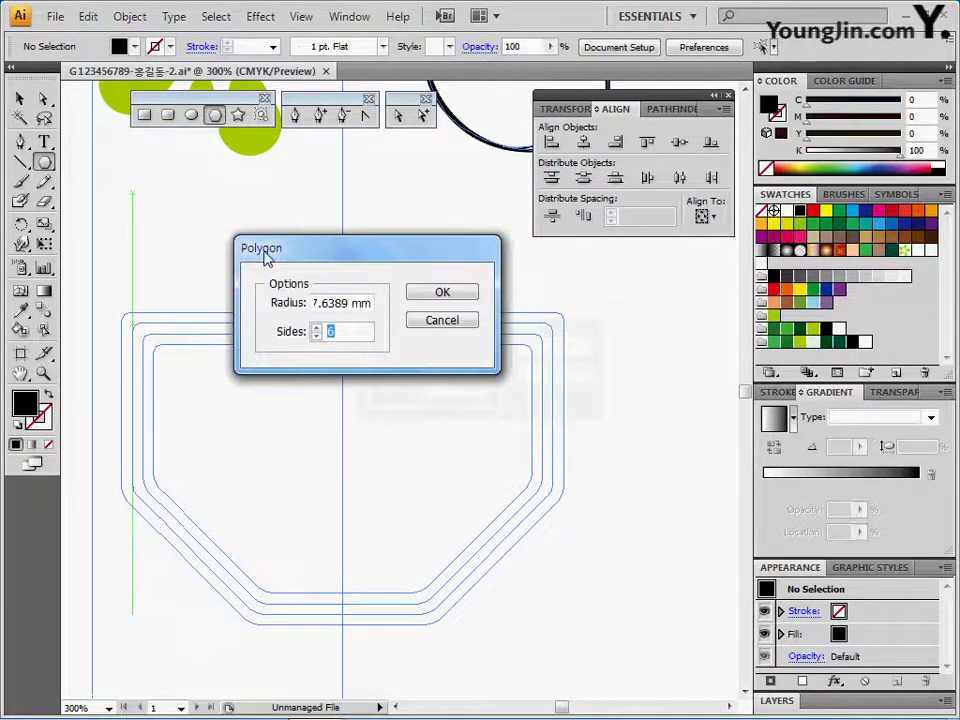
key("shift+Tab")
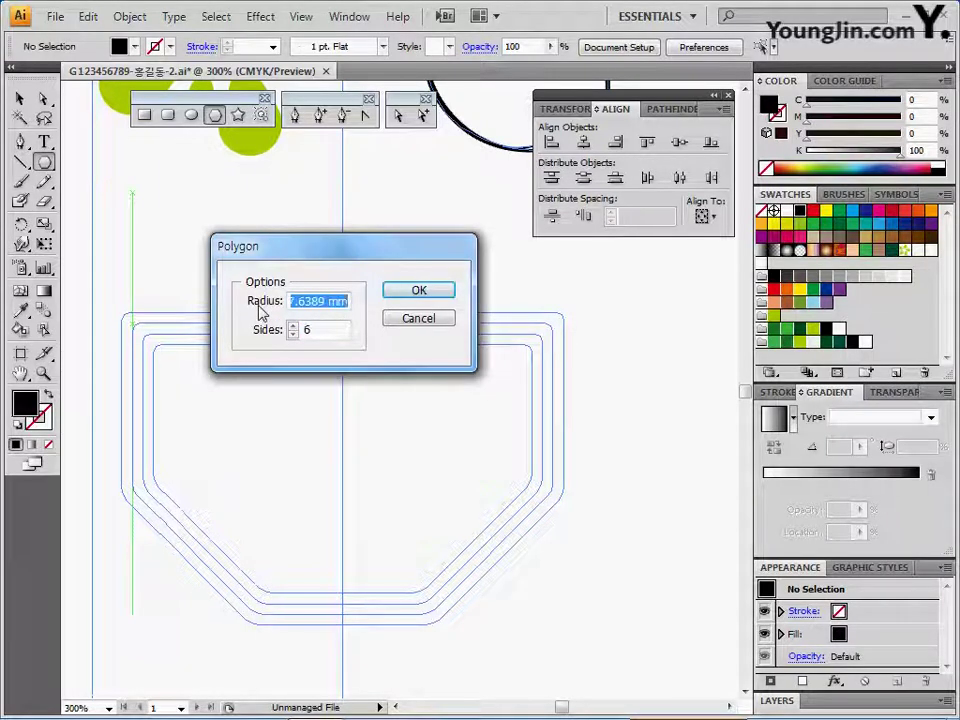
type("30")
key("Tab")
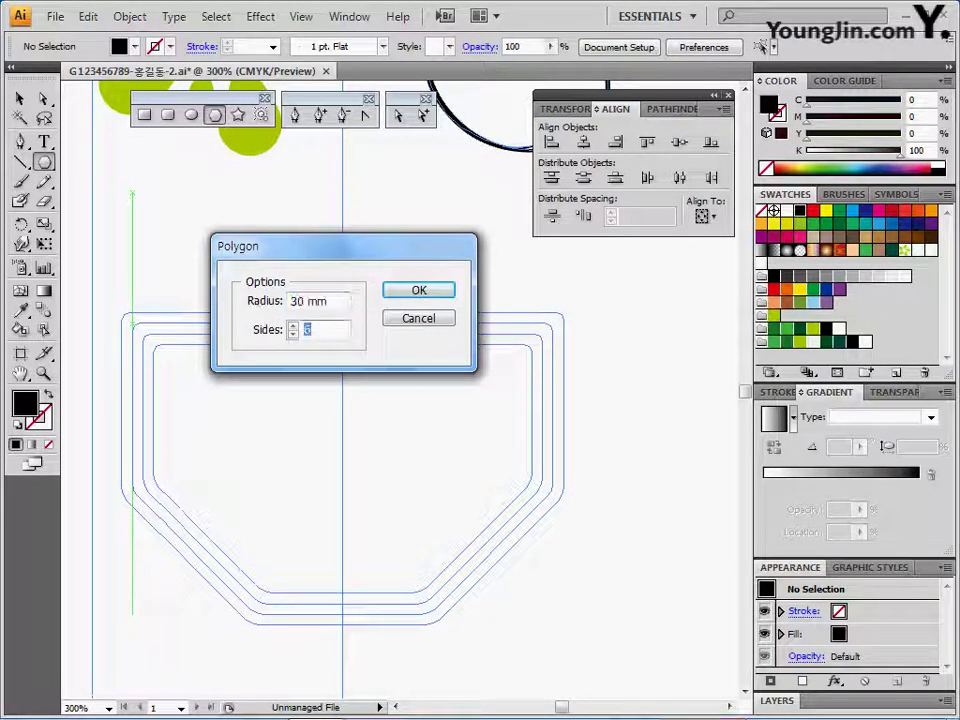
type("8")
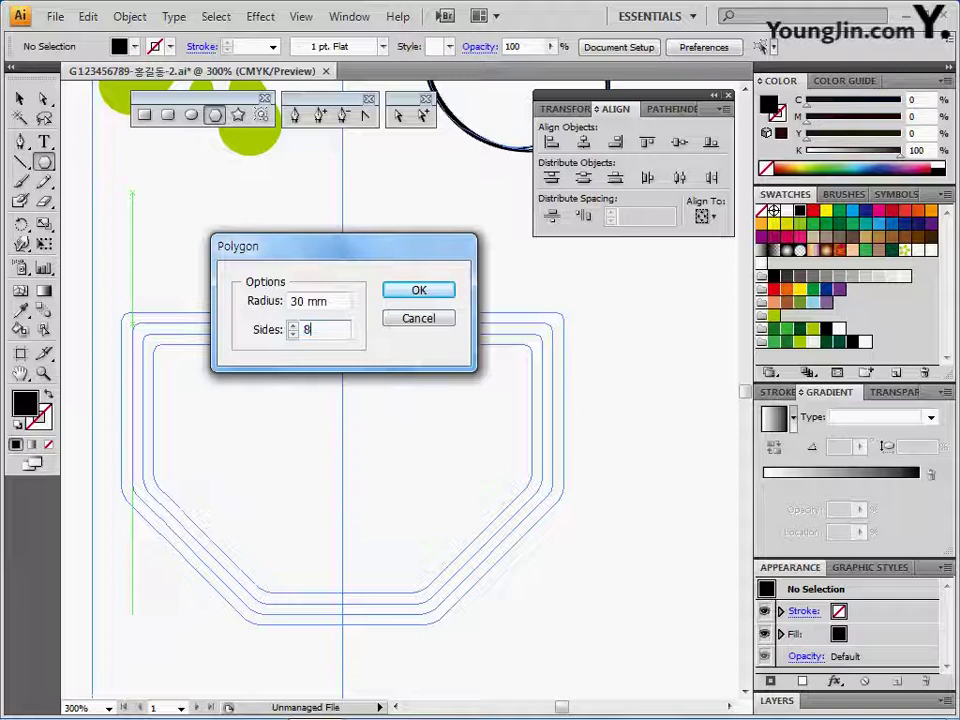
key("Return")
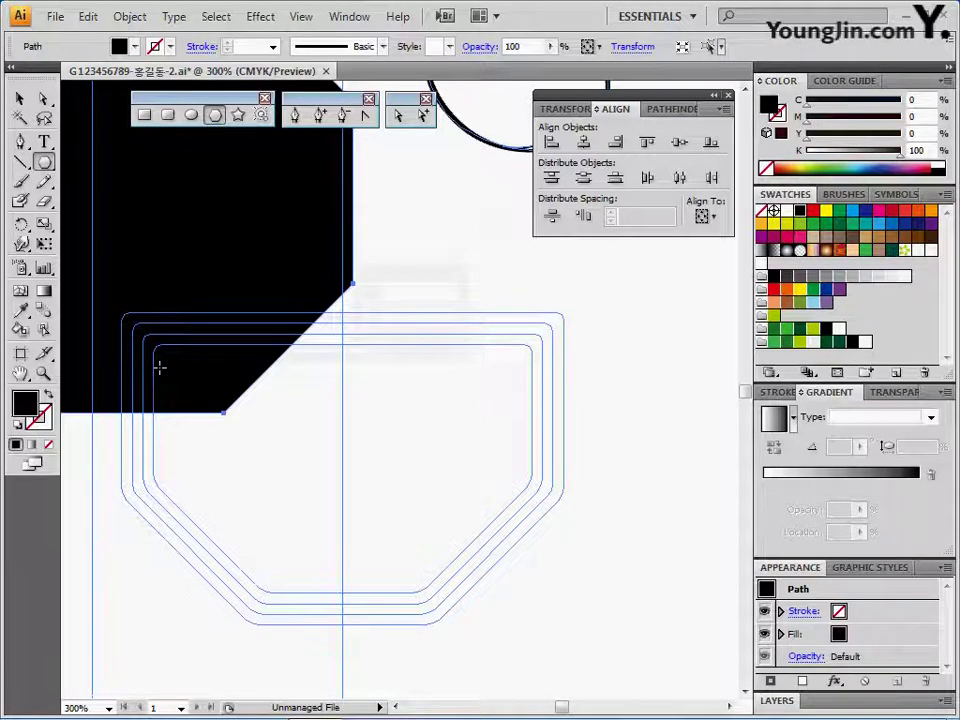
Give the octagon the default white fill and black stroke, and move it onto the outermost pocket guide
left_click(18, 424)
mouse_move(174, 227)
left_mouse_down()
mouse_move(411, 437)
mouse_move(390, 441)
mouse_move(403, 454)
left_mouse_up()
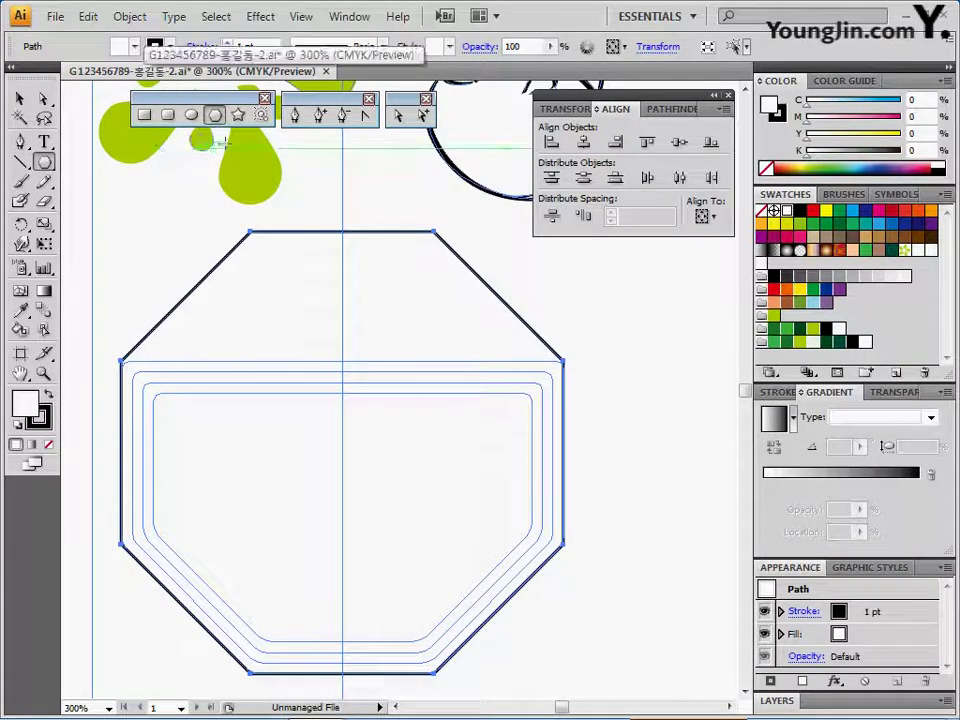
Delete the octagon's two uppermost anchor points and join the open ends with a straight top edge
left_click(399, 118)
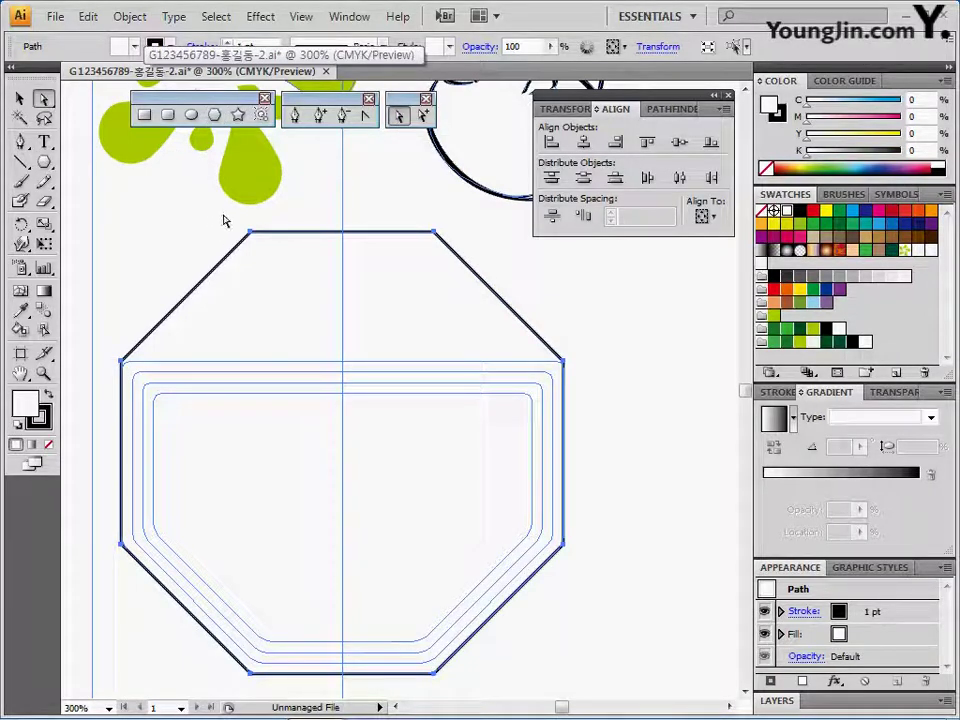
left_click_drag(224, 215, 475, 272)
key("Delete")
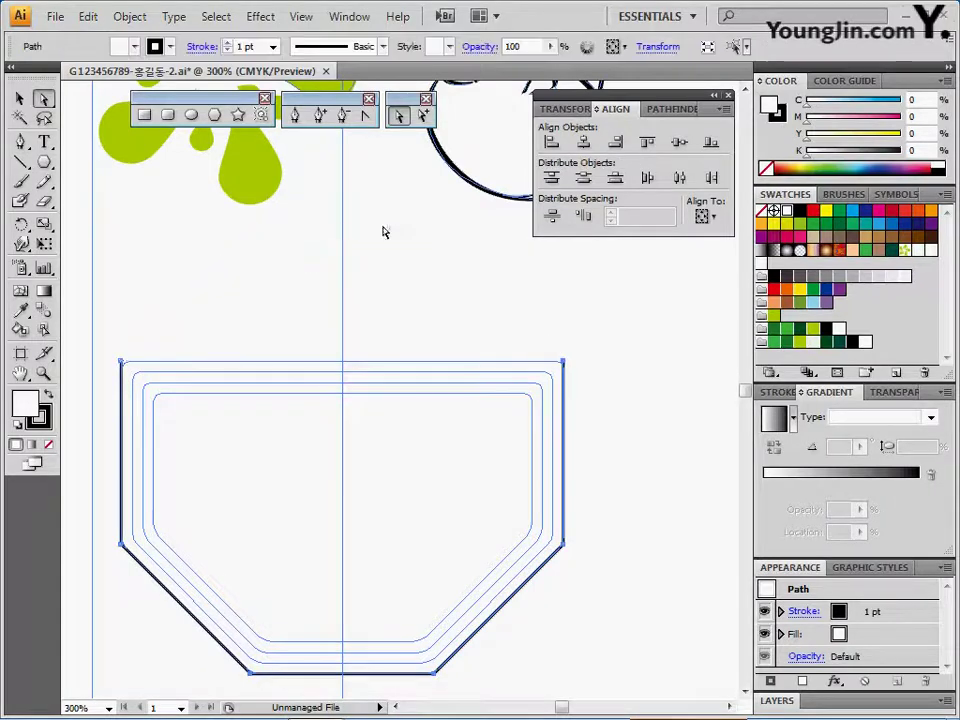
left_click_drag(104, 335, 584, 390)
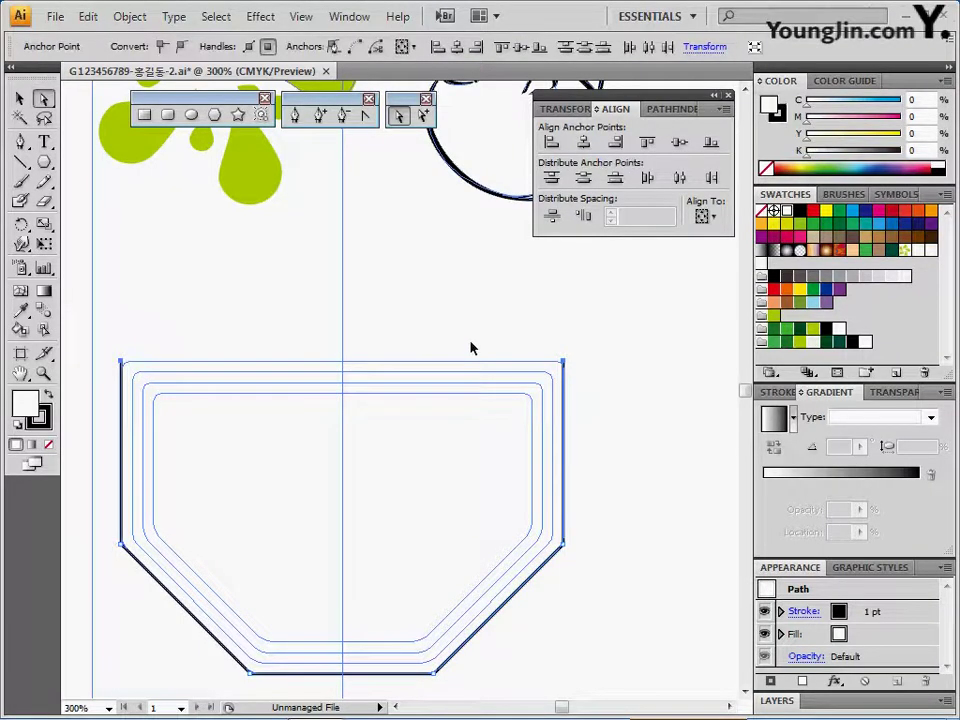
key("ctrl+j")
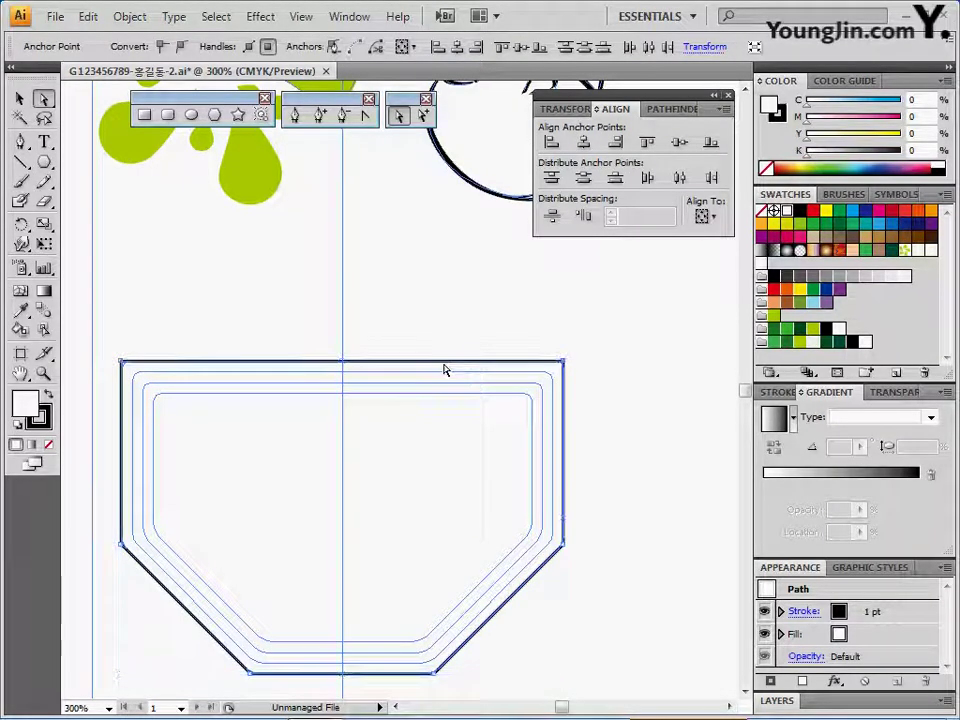
Apply a Round Corners effect with a 1 mm radius to the pocket outline and deselect it
scroll(446, 369, "down", 1)
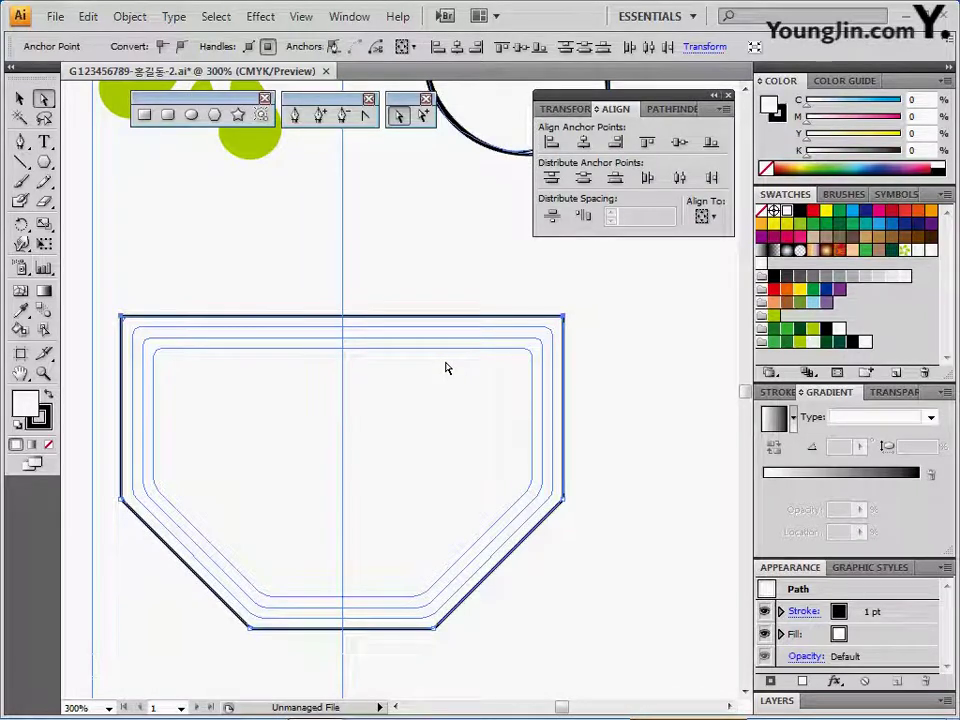
scroll(446, 366, "down", 1)
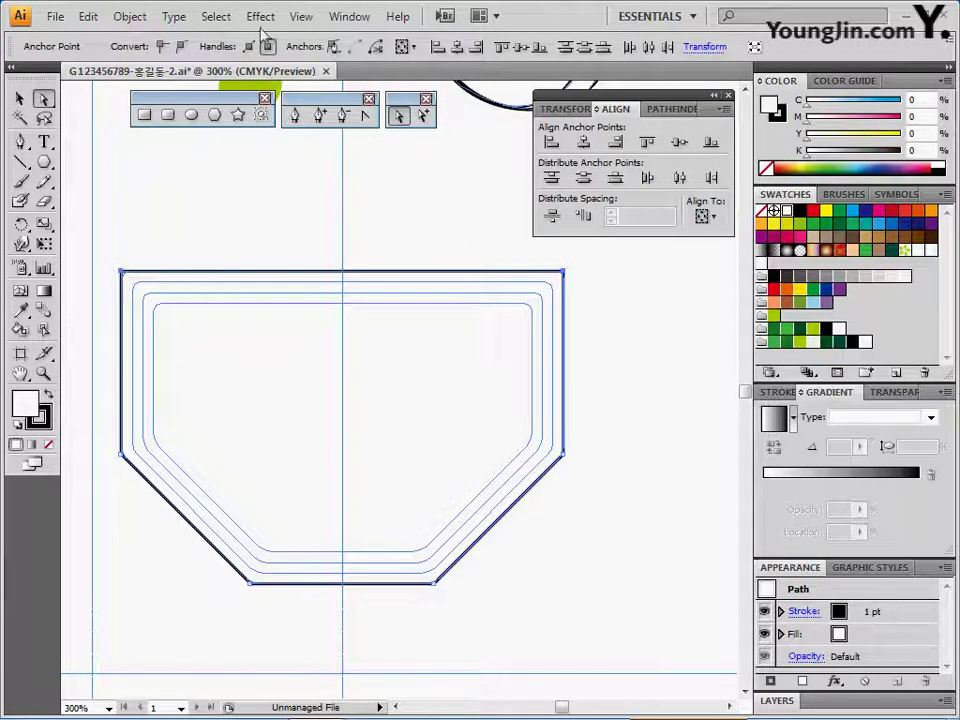
left_click(262, 18)
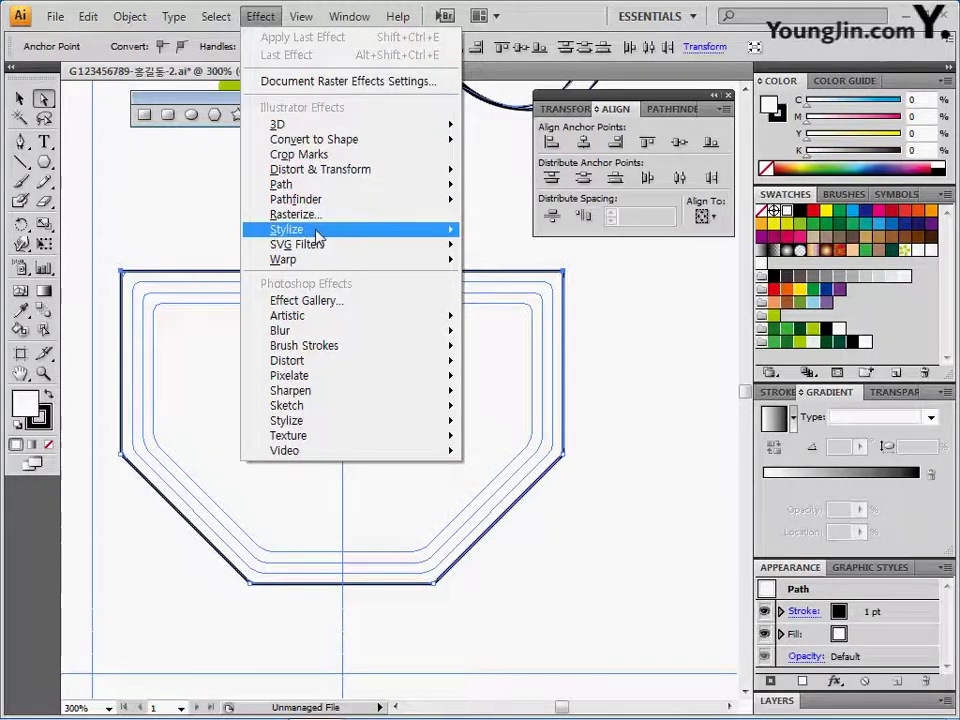
mouse_move(440, 229)
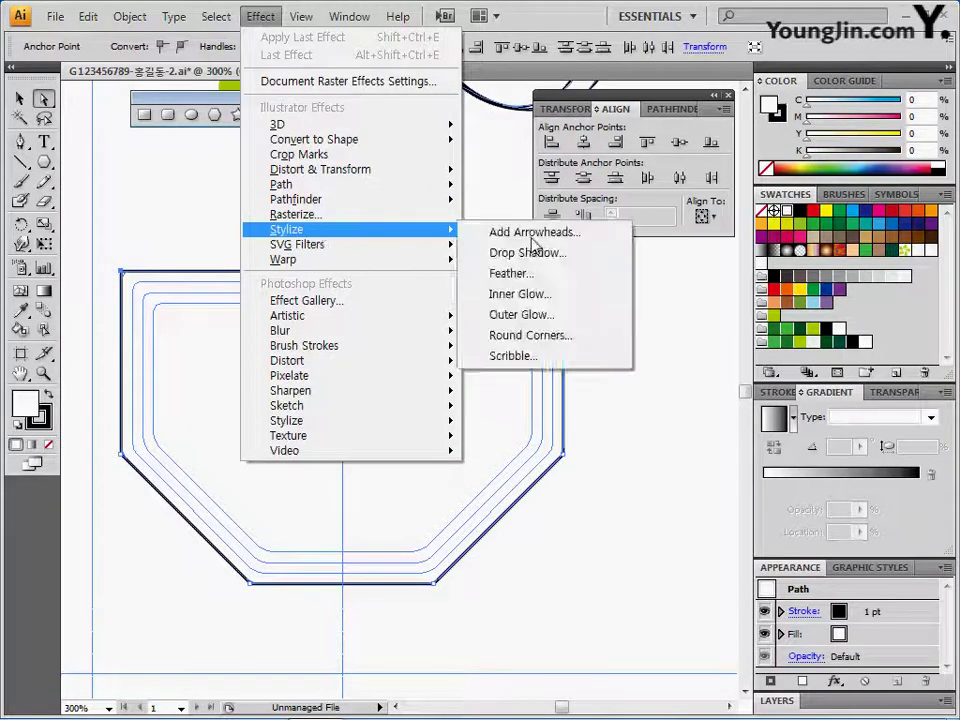
left_click(532, 336)
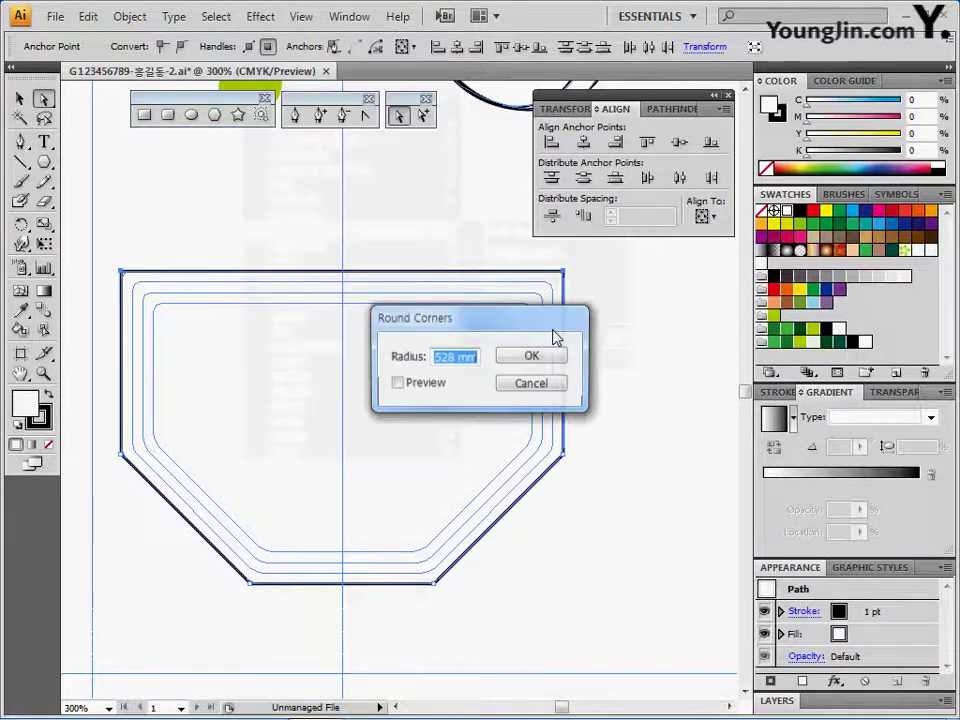
left_click(396, 383)
type("1")
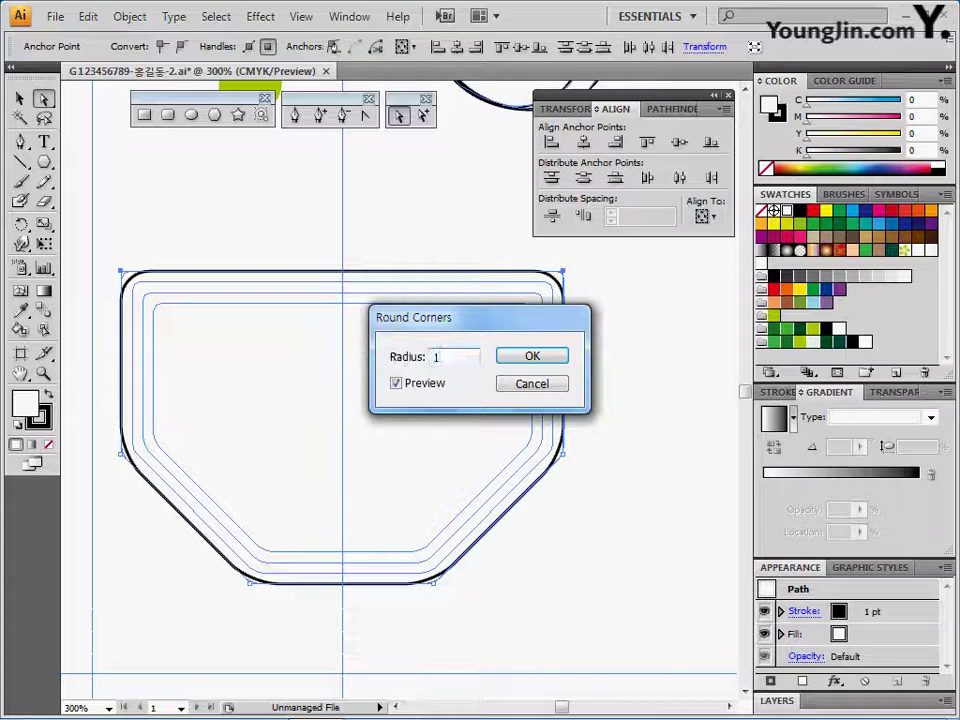
key("Return")
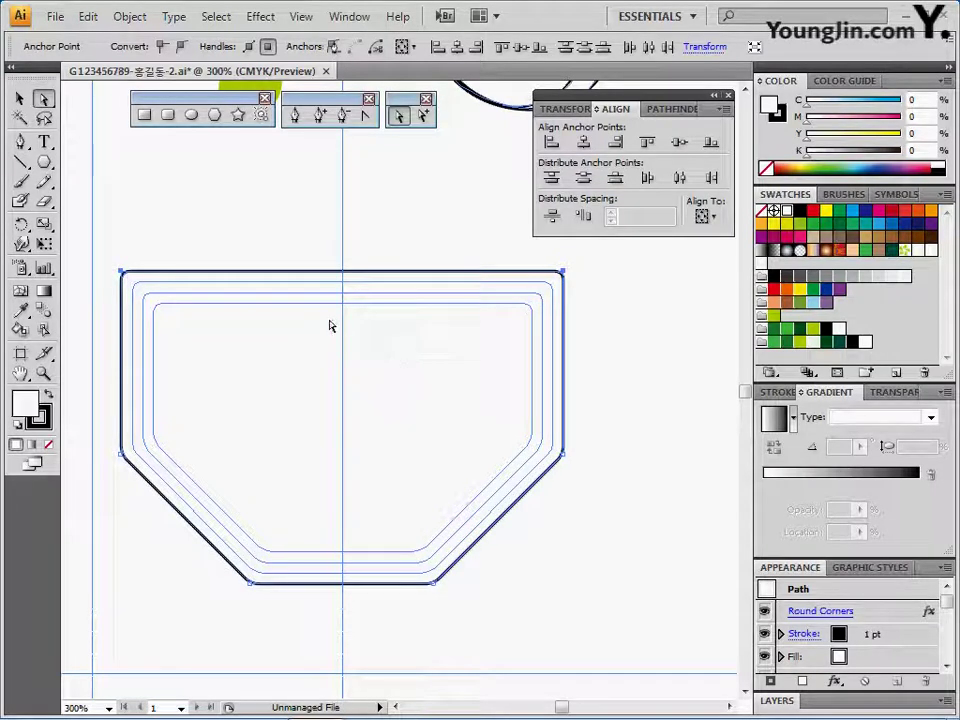
key("ctrl")
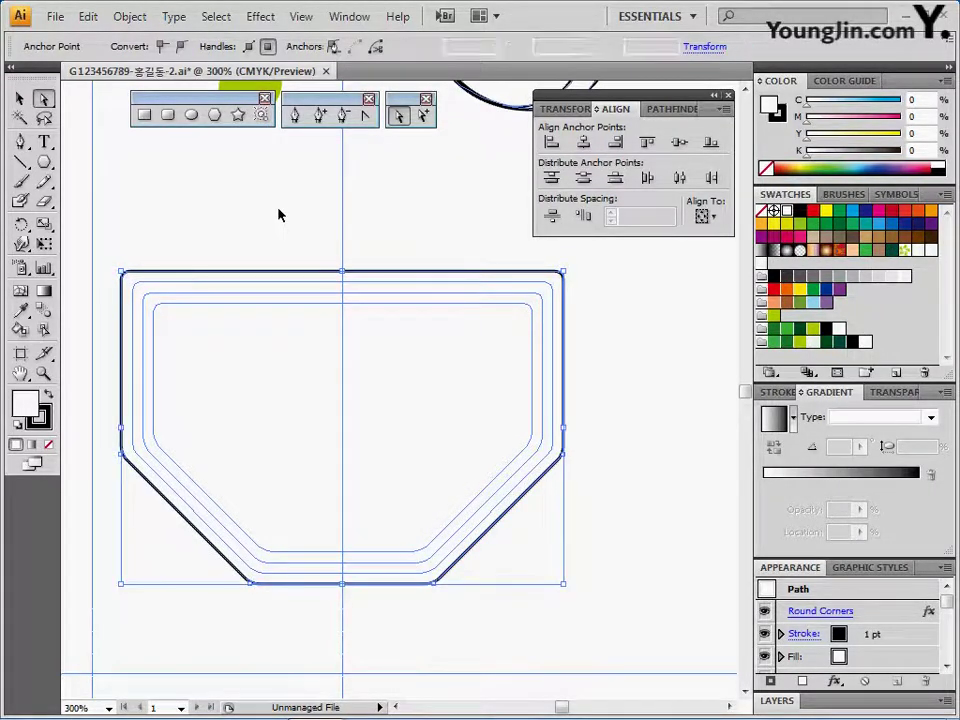
left_click(285, 222)
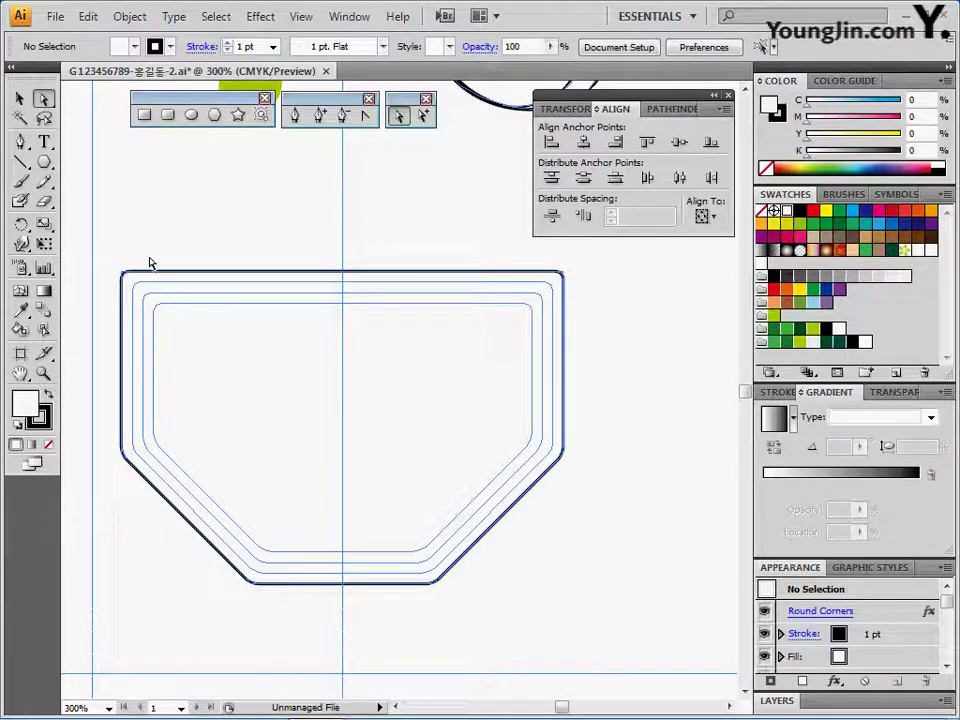
Offset the rounded pocket outline by -4 mm with miter joins to create the innermost outline
left_click(234, 272)
left_click(129, 16)
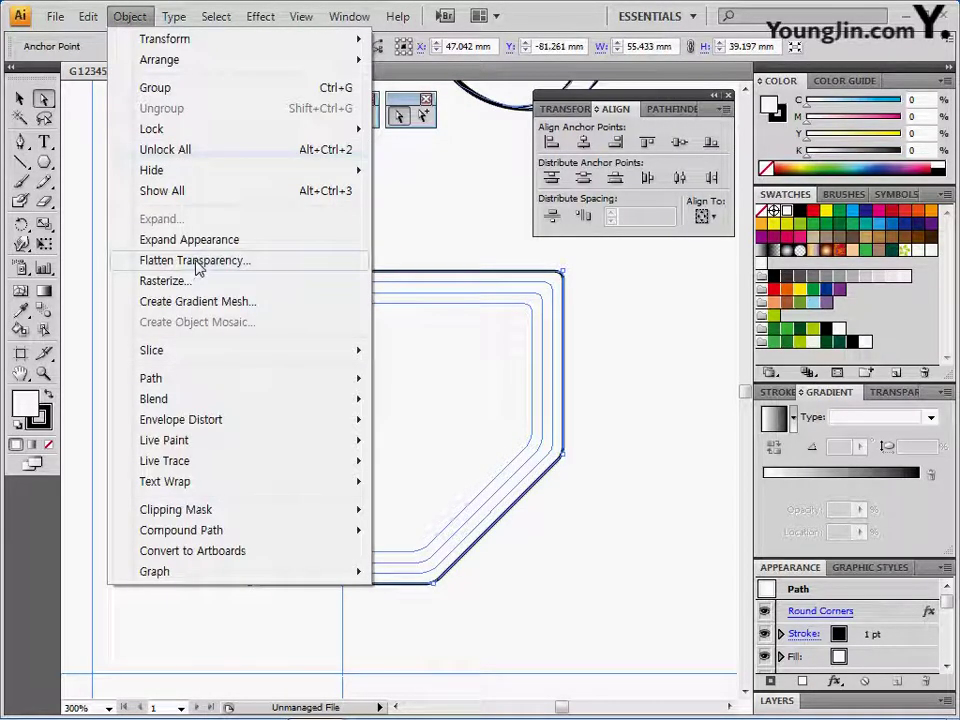
mouse_move(167, 381)
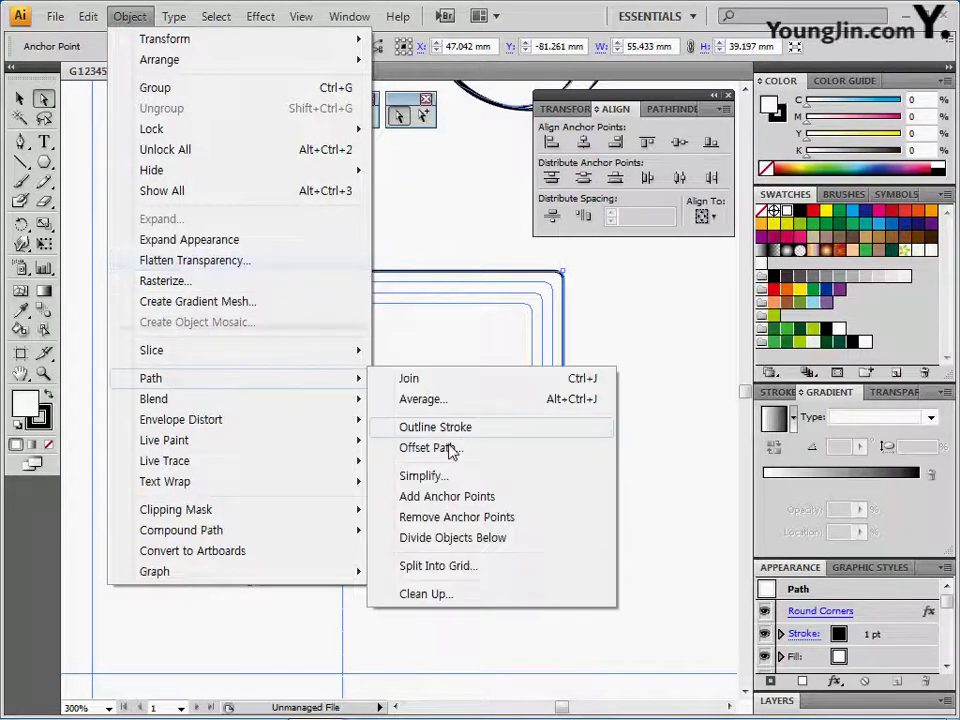
left_click(452, 452)
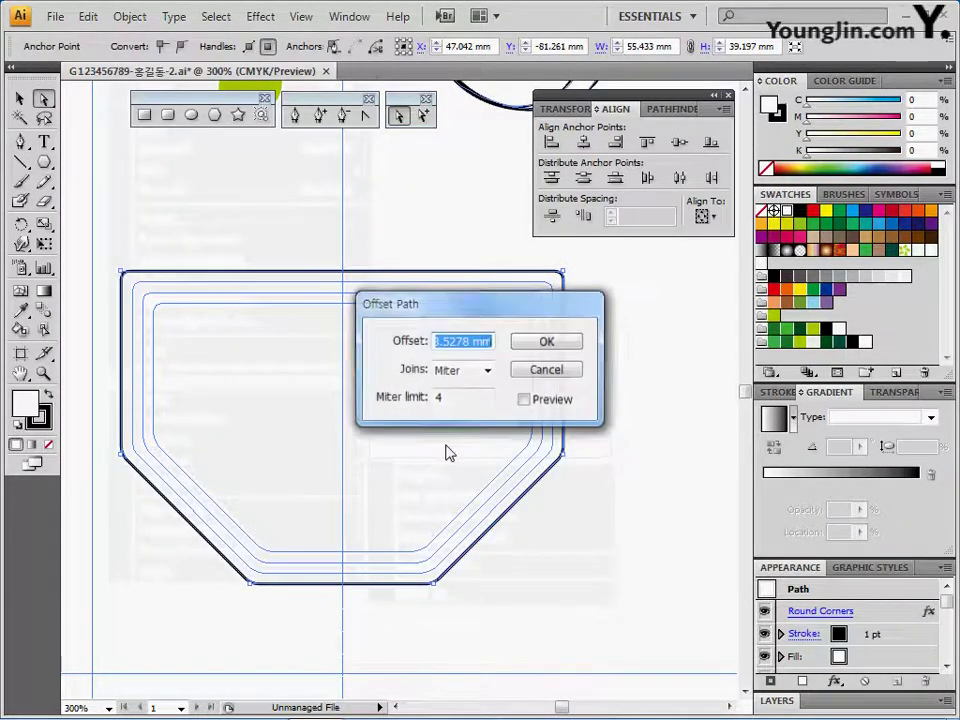
left_click(524, 400)
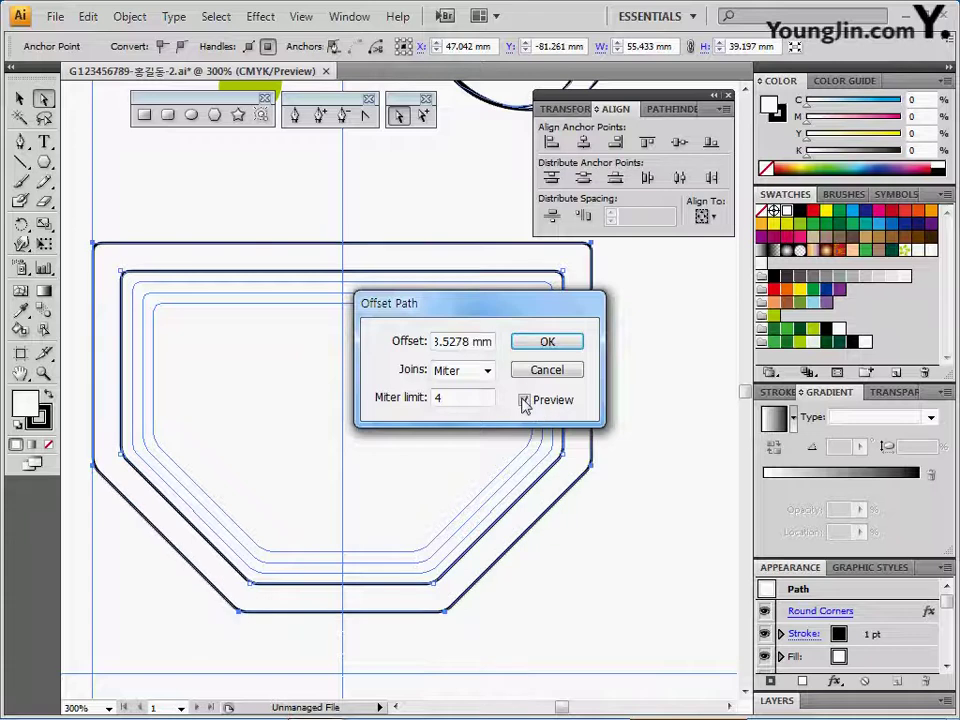
left_click(419, 340)
type("-")
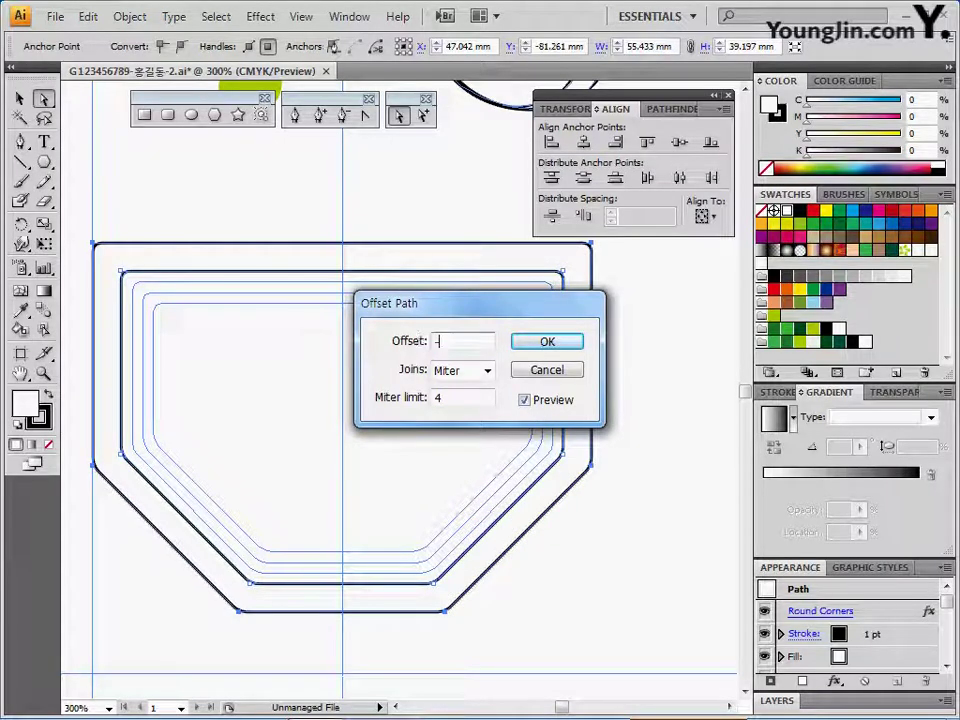
type("4")
key("Tab")
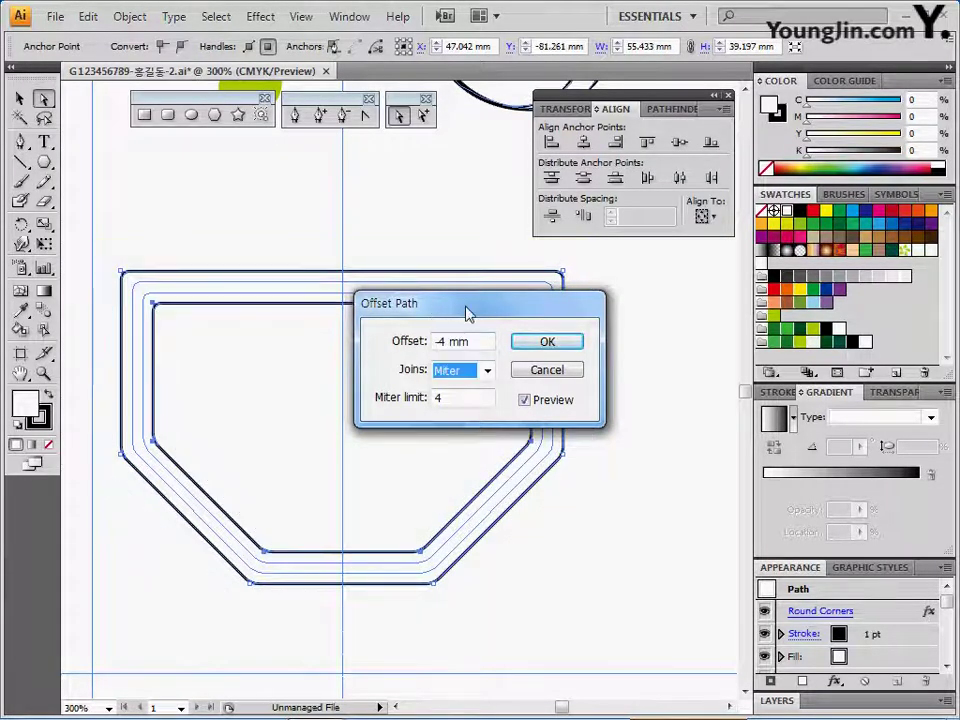
left_click_drag(467, 310, 565, 298)
left_click(667, 335)
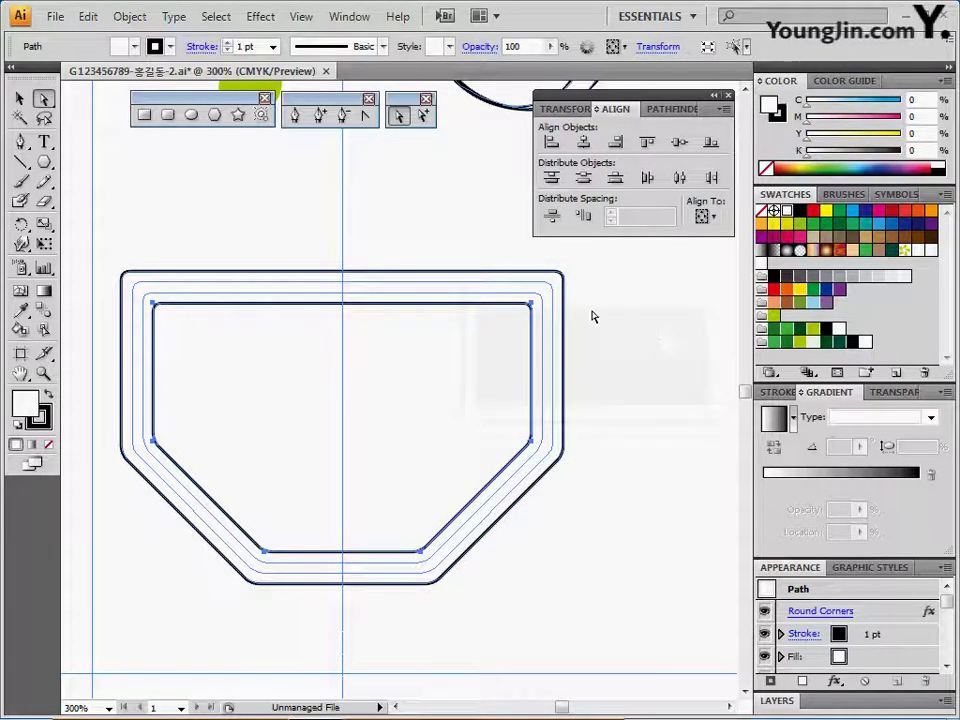
Select the outer and inner pocket outlines and make a blend between them
left_click(19, 98)
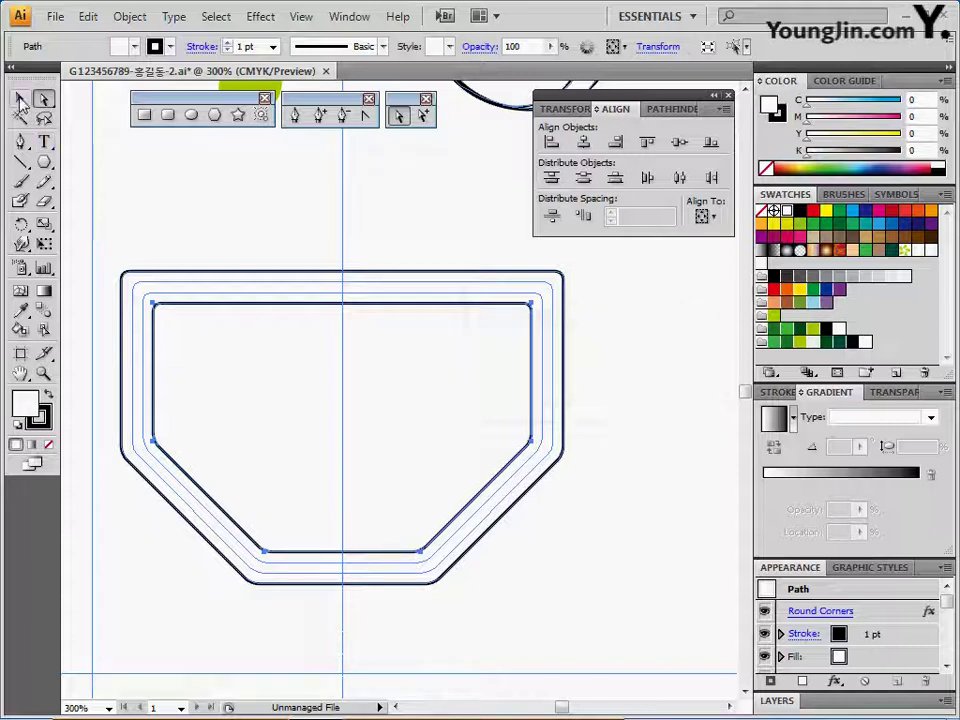
left_click_drag(169, 219, 221, 326)
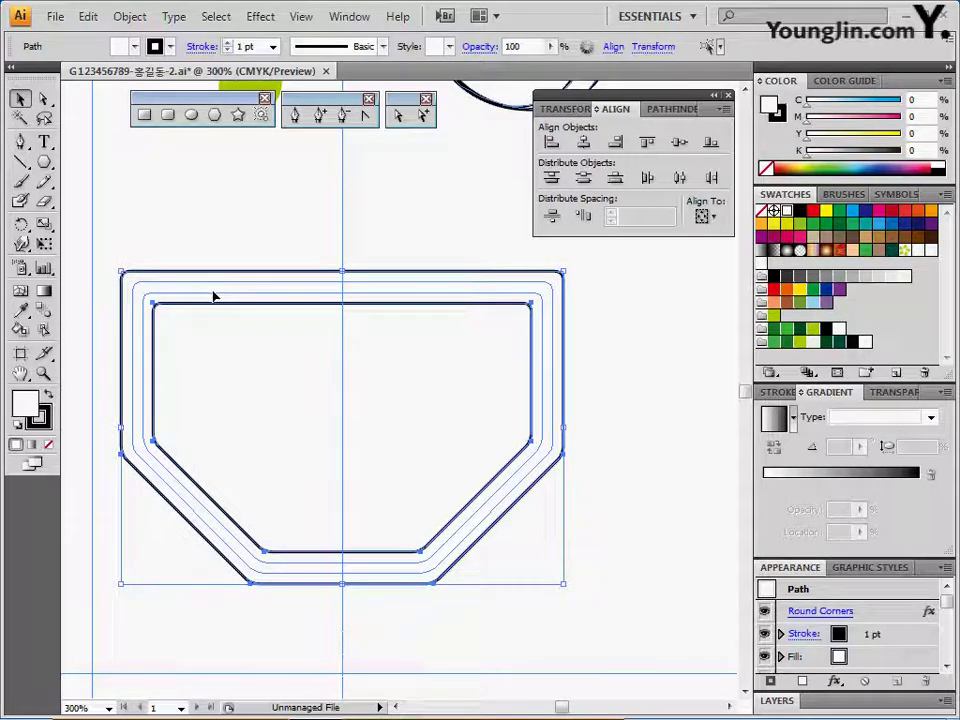
left_click(129, 16)
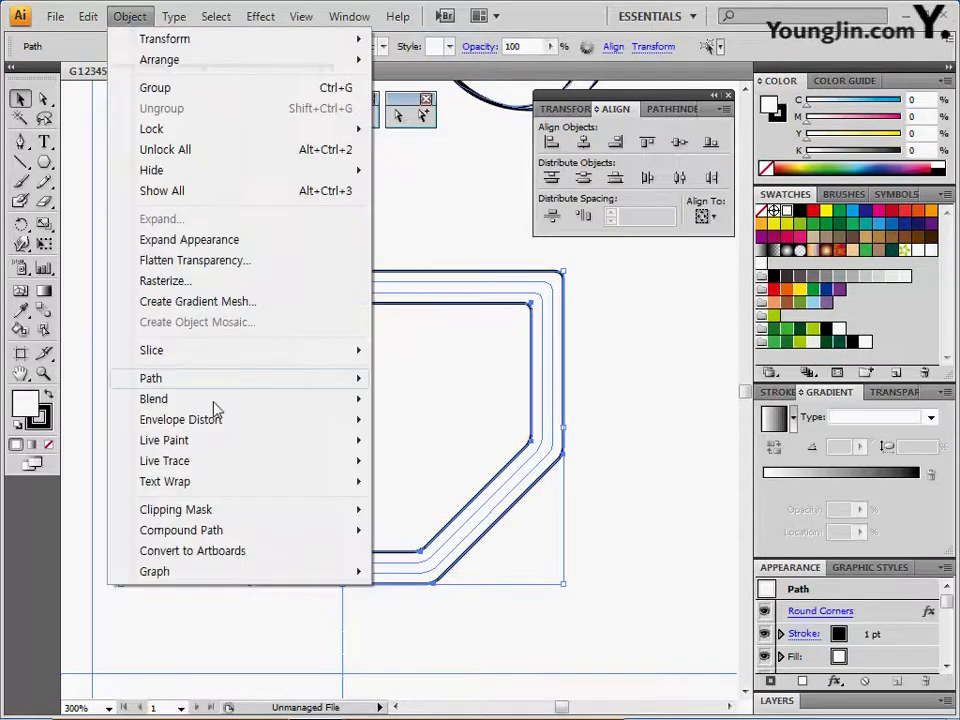
mouse_move(213, 396)
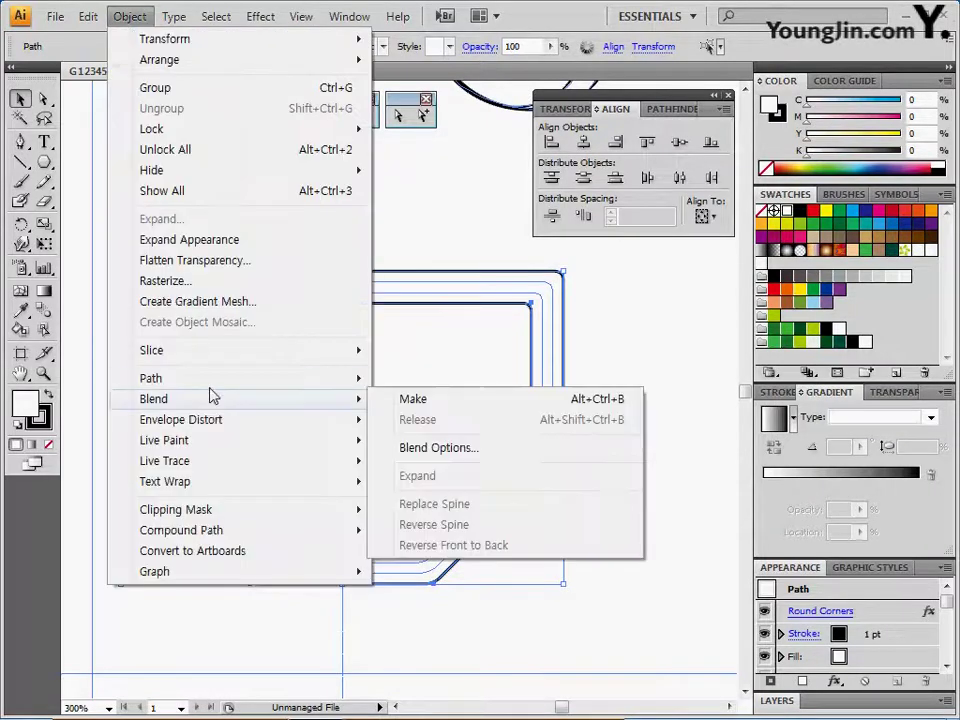
left_click(434, 410)
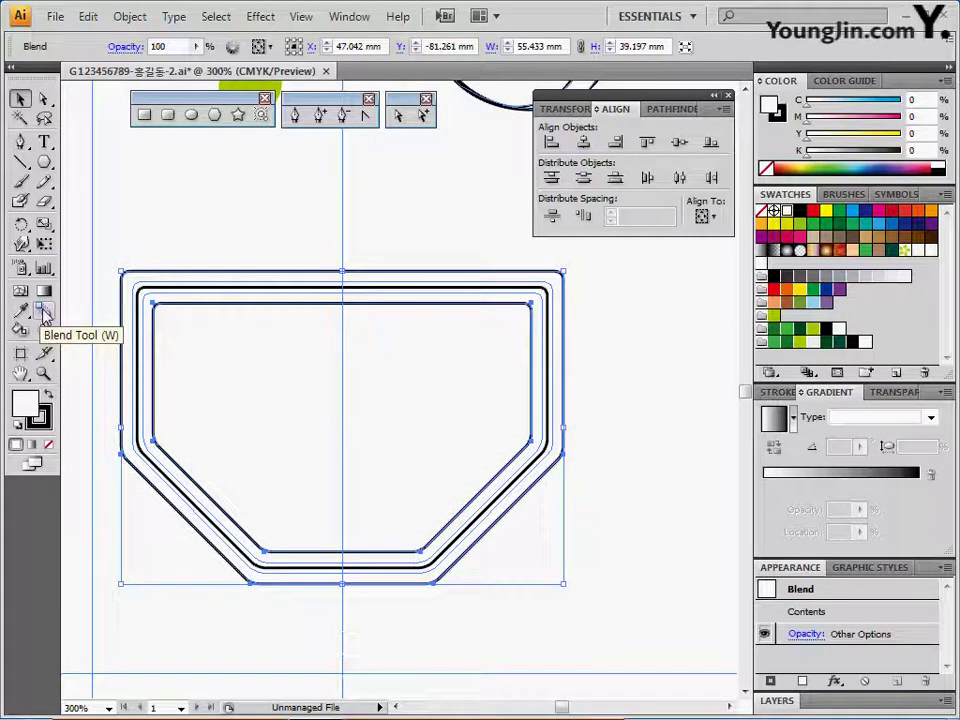
Set the pocket blend's spacing to 2 specified steps with the preview on
double_click(44, 313)
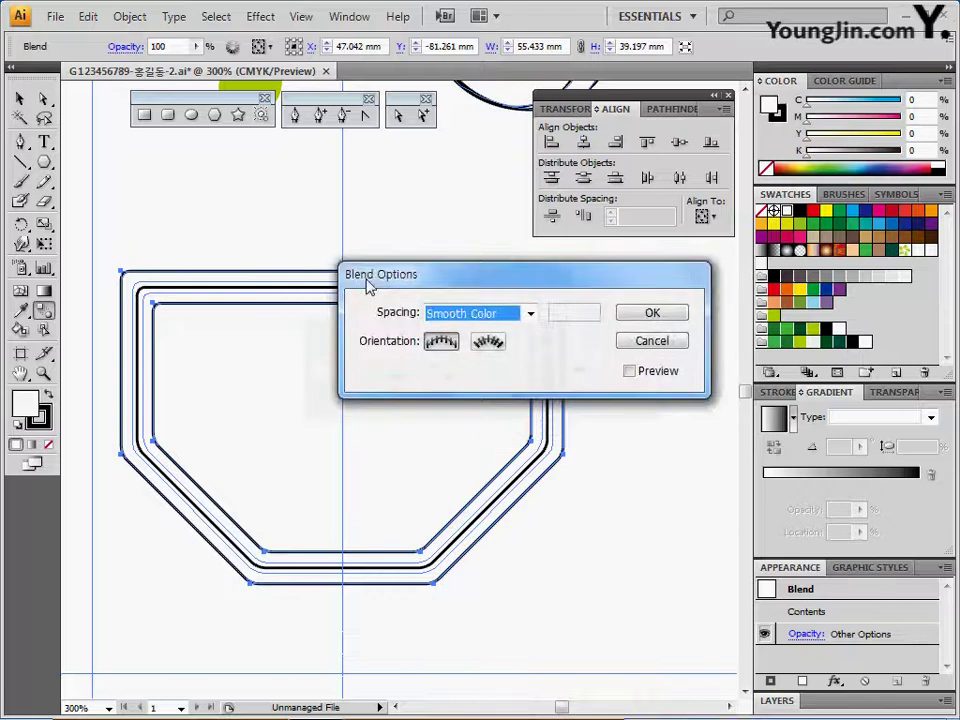
left_click_drag(368, 285, 438, 251)
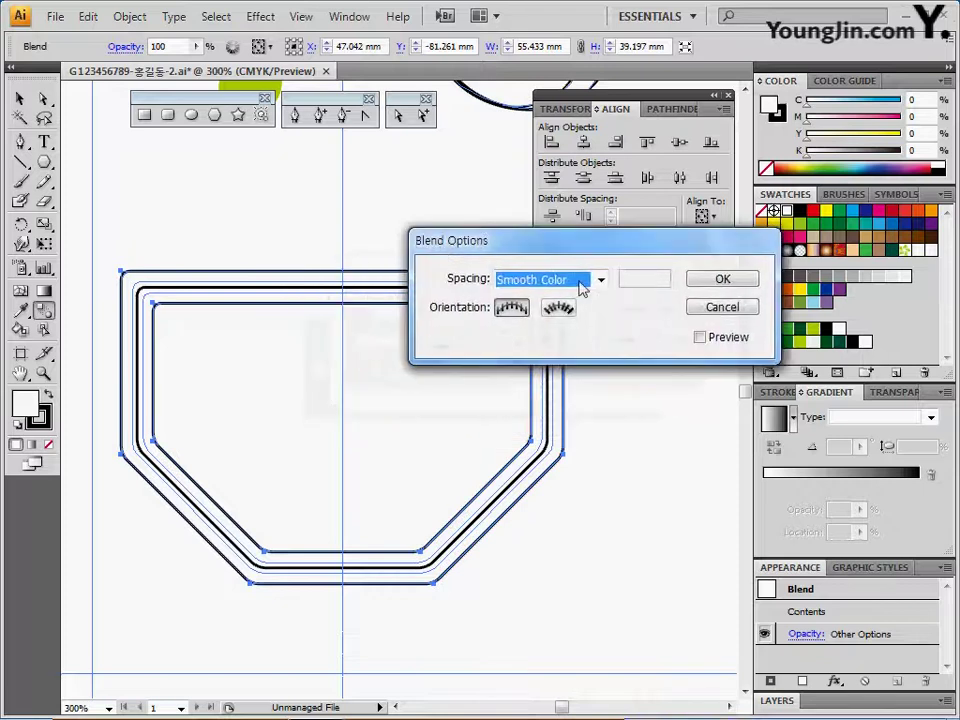
left_click(700, 338)
left_click(574, 280)
left_click(585, 316)
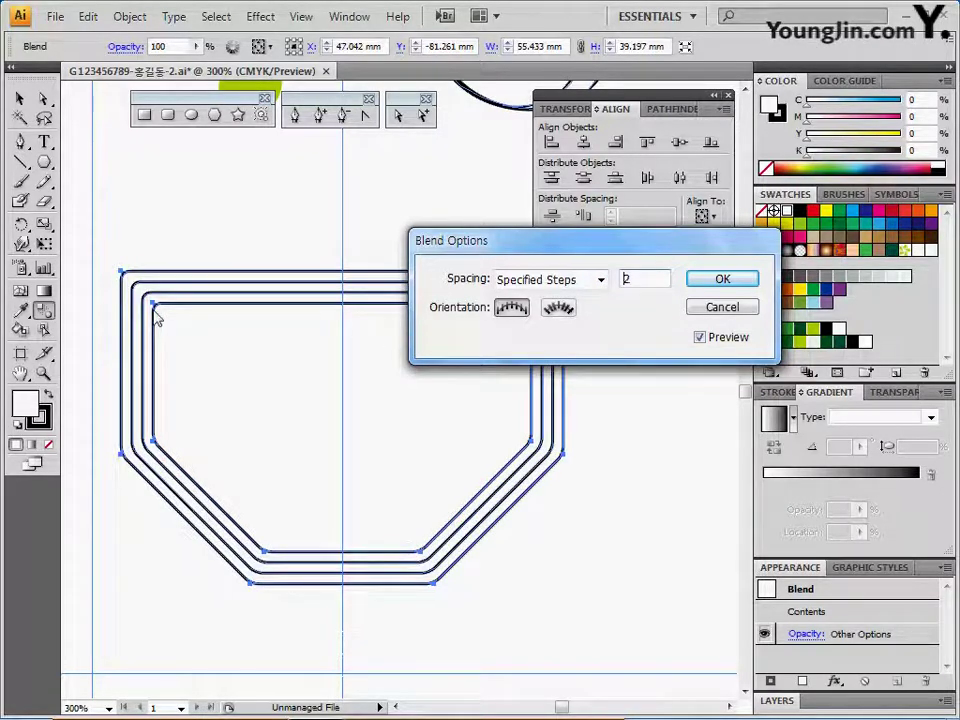
left_click(713, 279)
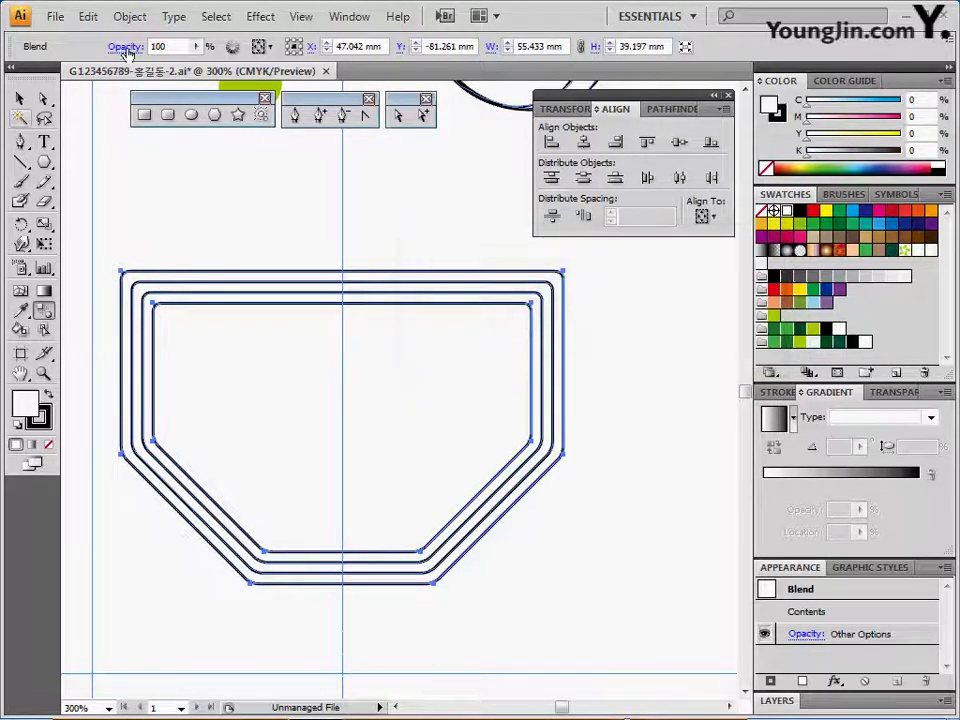
Expand the pocket blend into separate editable outlines
left_click(129, 16)
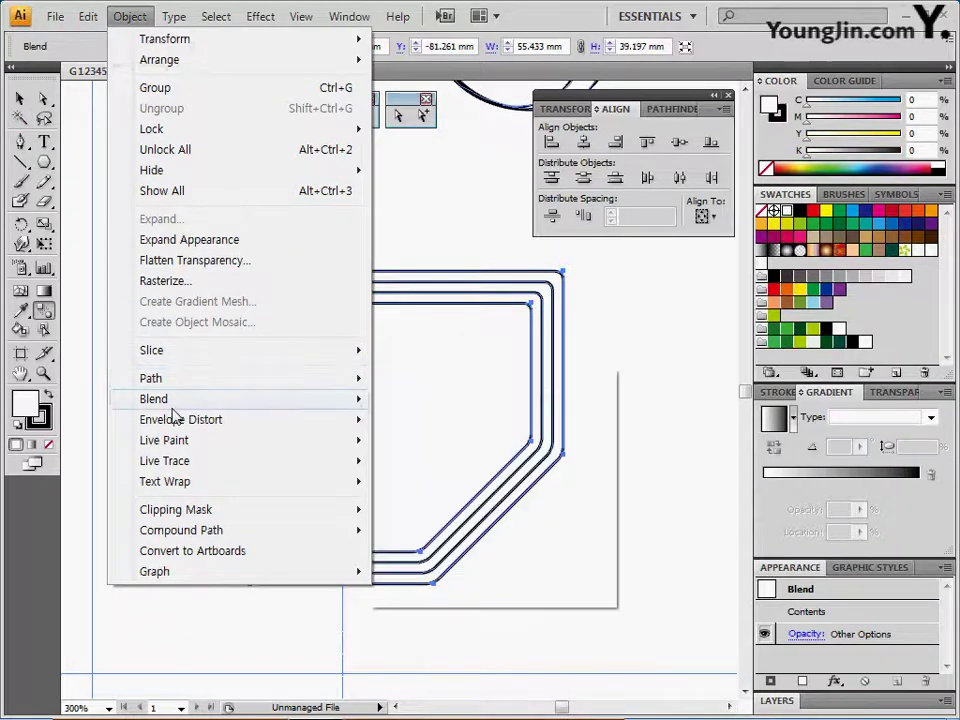
mouse_move(180, 403)
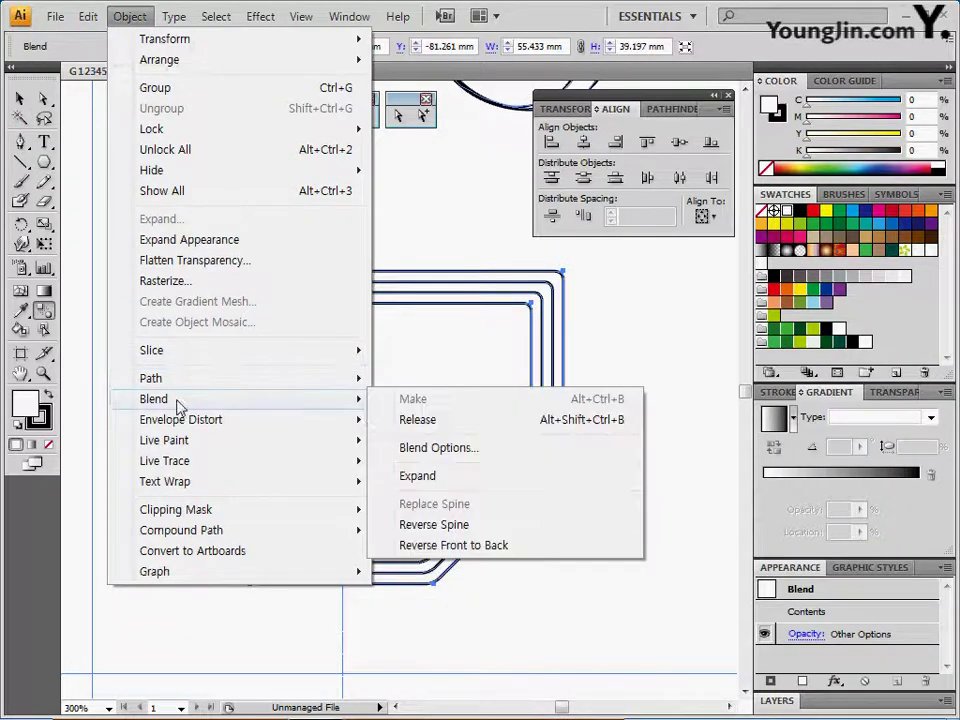
left_click(465, 483)
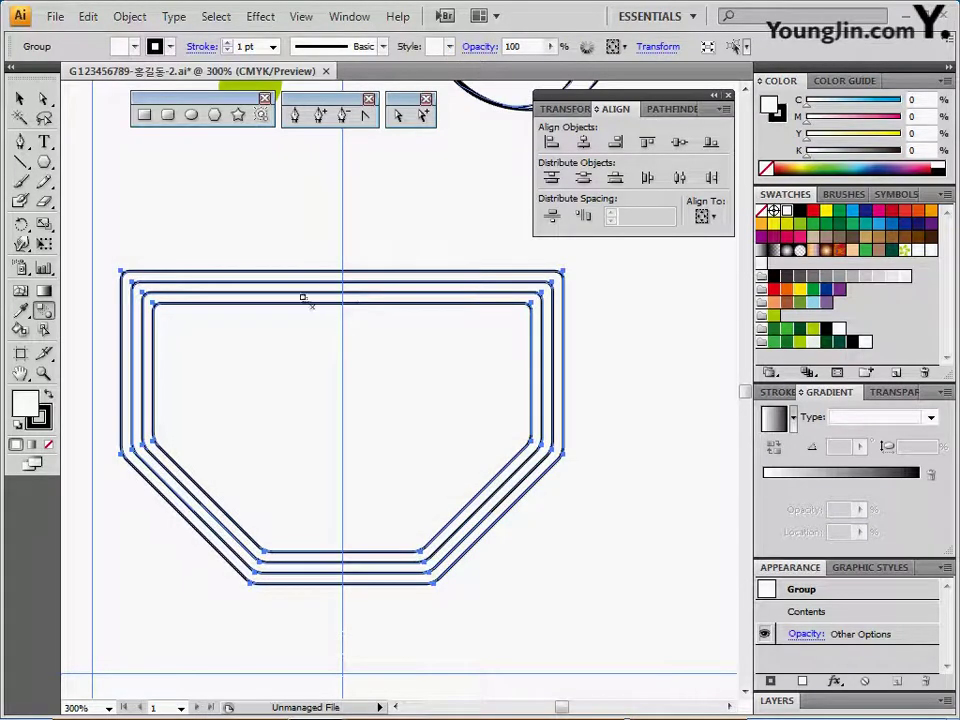
Isolate the pocket group and fill its outermost outline with the dark green swatch C70 M0 Y90 K50
key("ctrl")
left_click(381, 293)
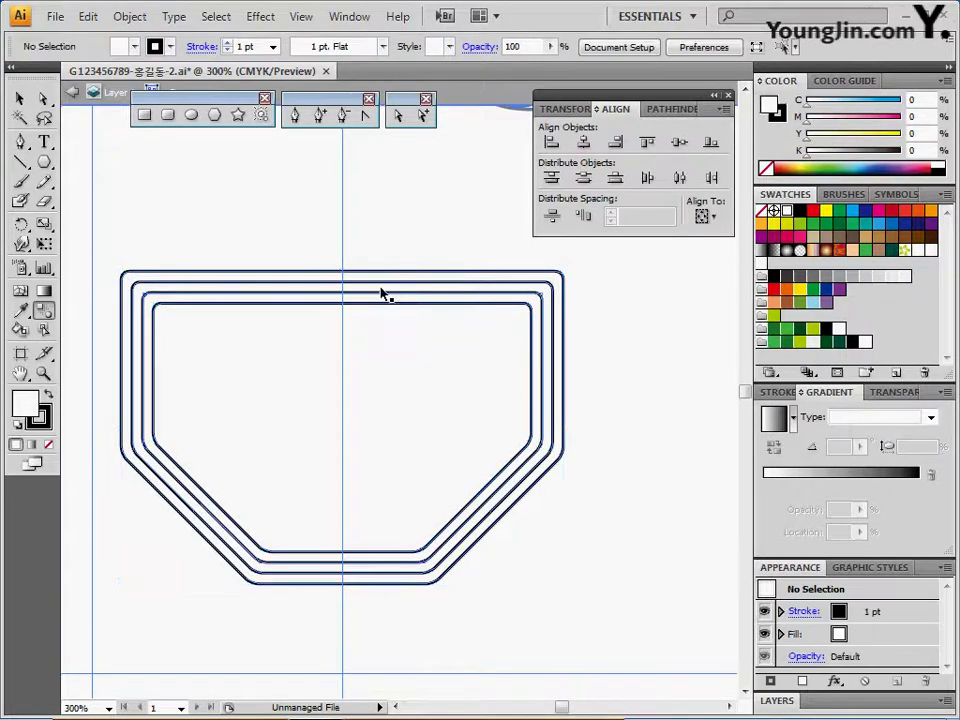
double_click(386, 274)
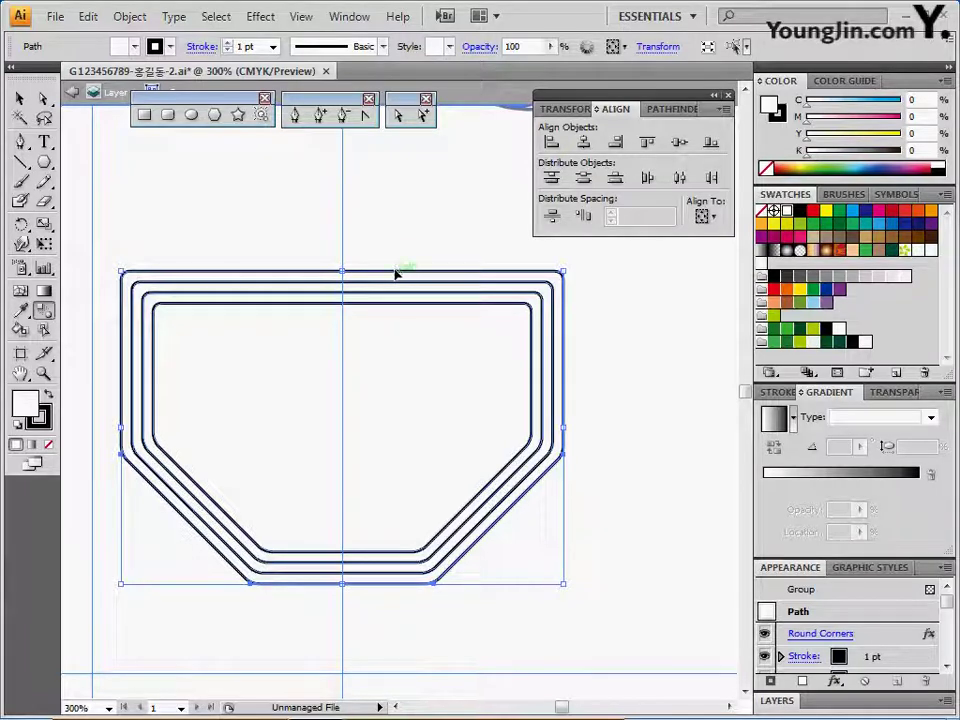
key("a")
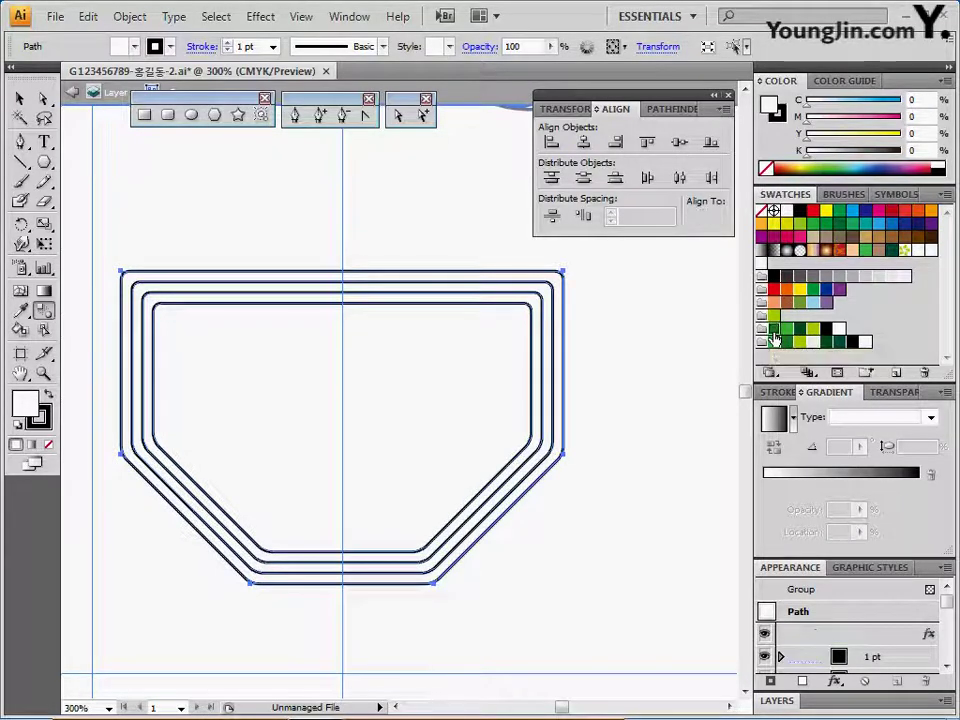
left_click(775, 339)
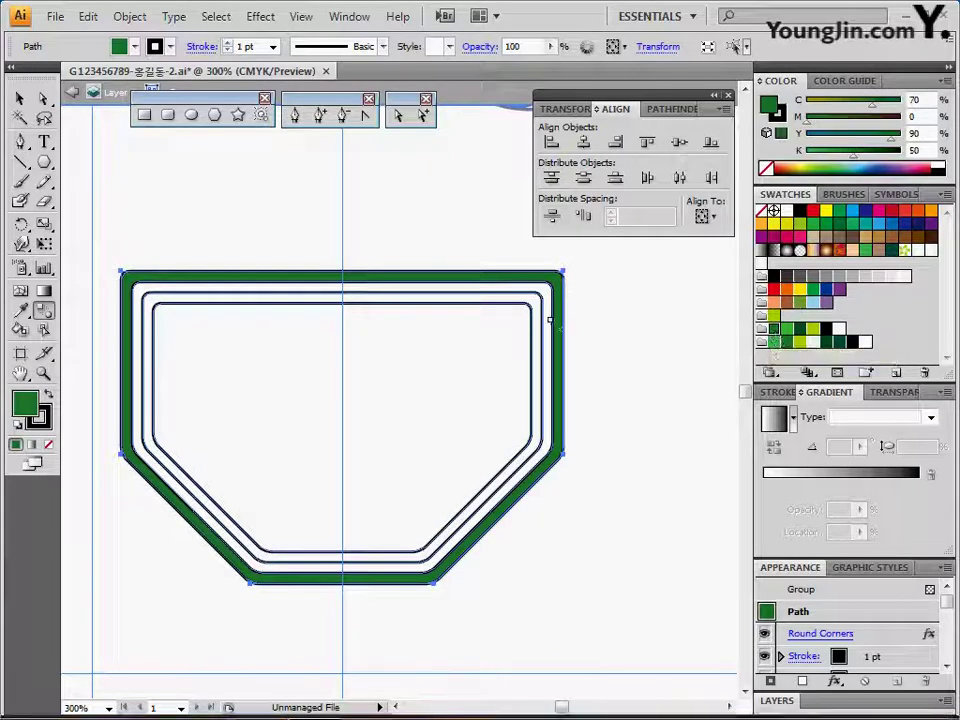
Fill the third pocket outline from the outside with the green swatch C70 M0 Y100 K0
left_click(551, 320)
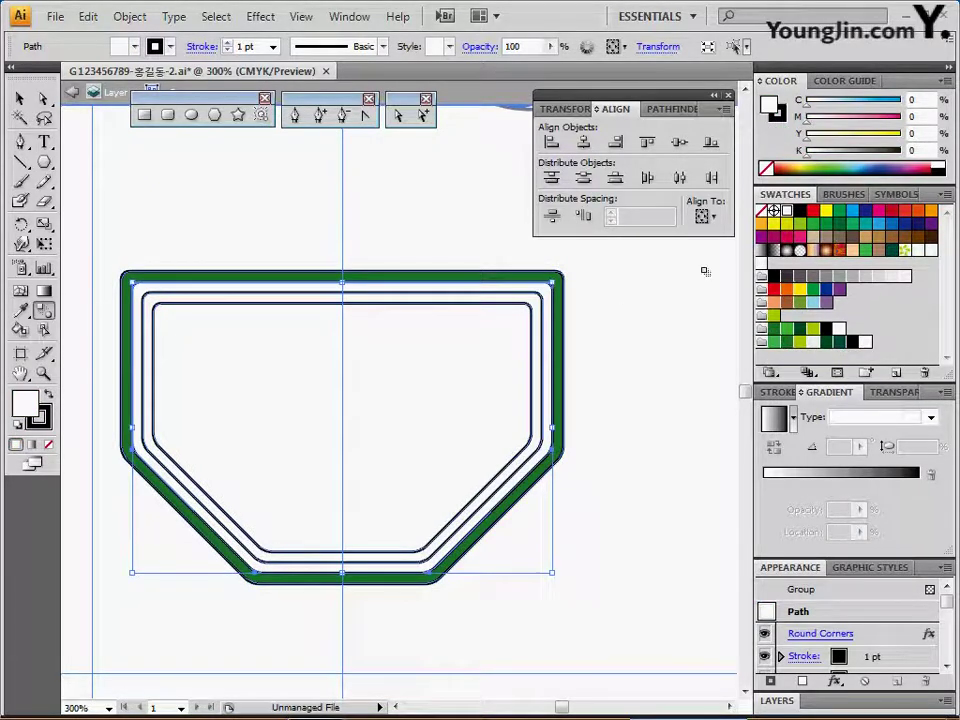
left_click(544, 325)
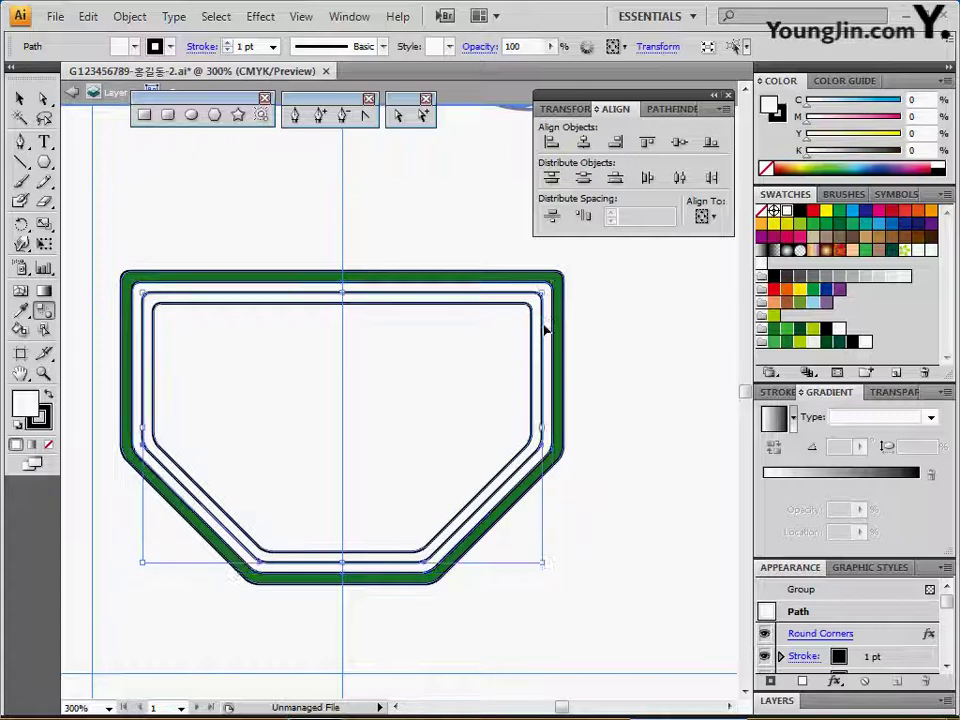
left_click(545, 329)
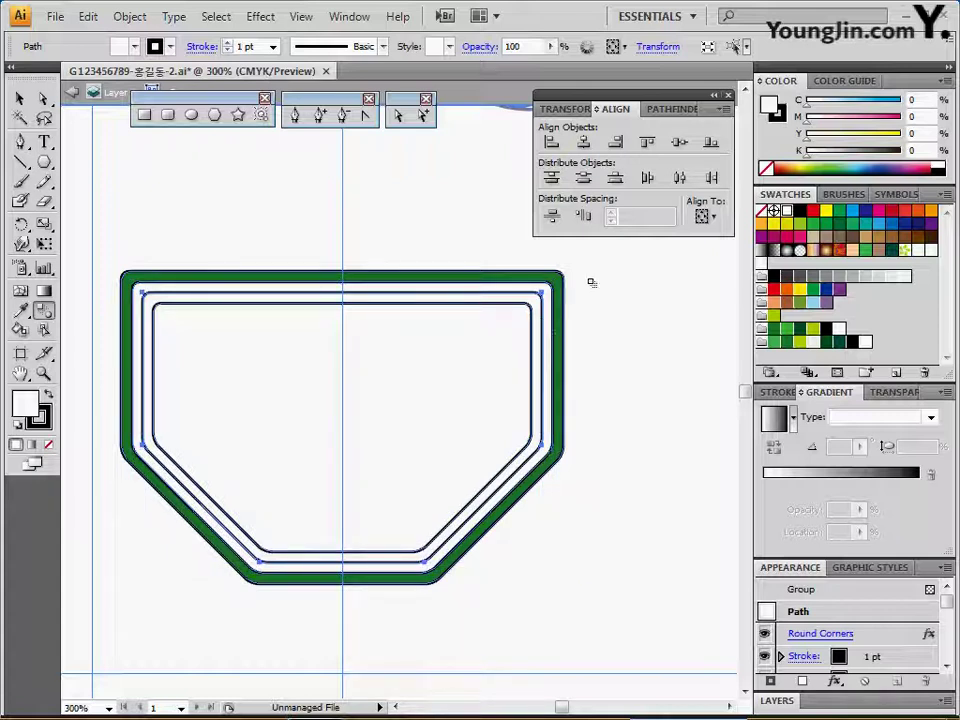
left_click(784, 330)
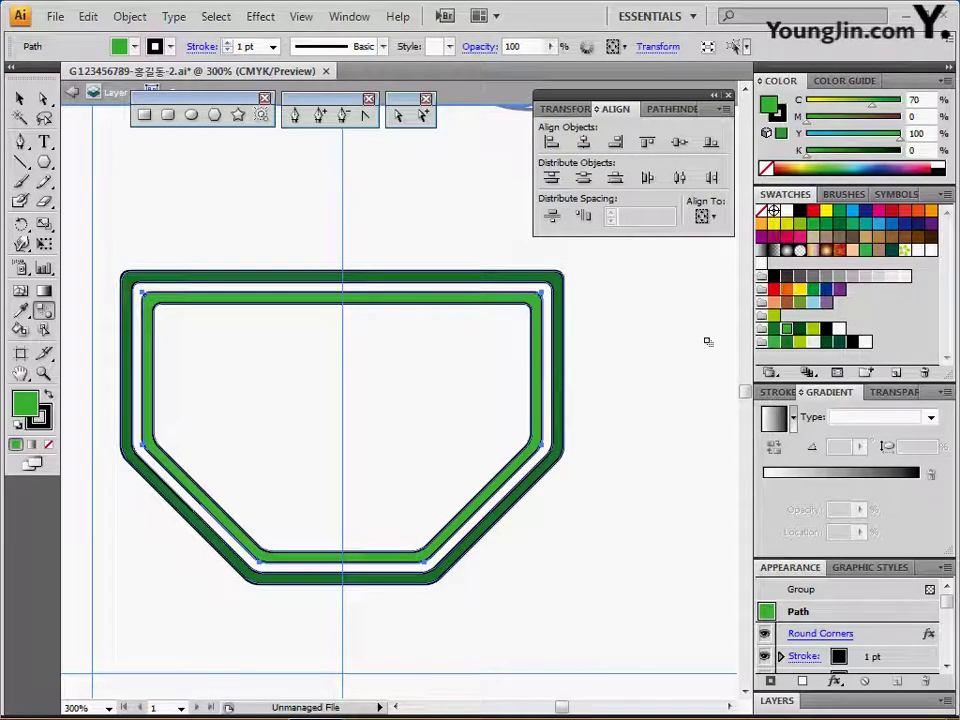
Remove the fill from the innermost pocket outline and make its stroke white
left_click(518, 310)
left_click(429, 376, "ctrl")
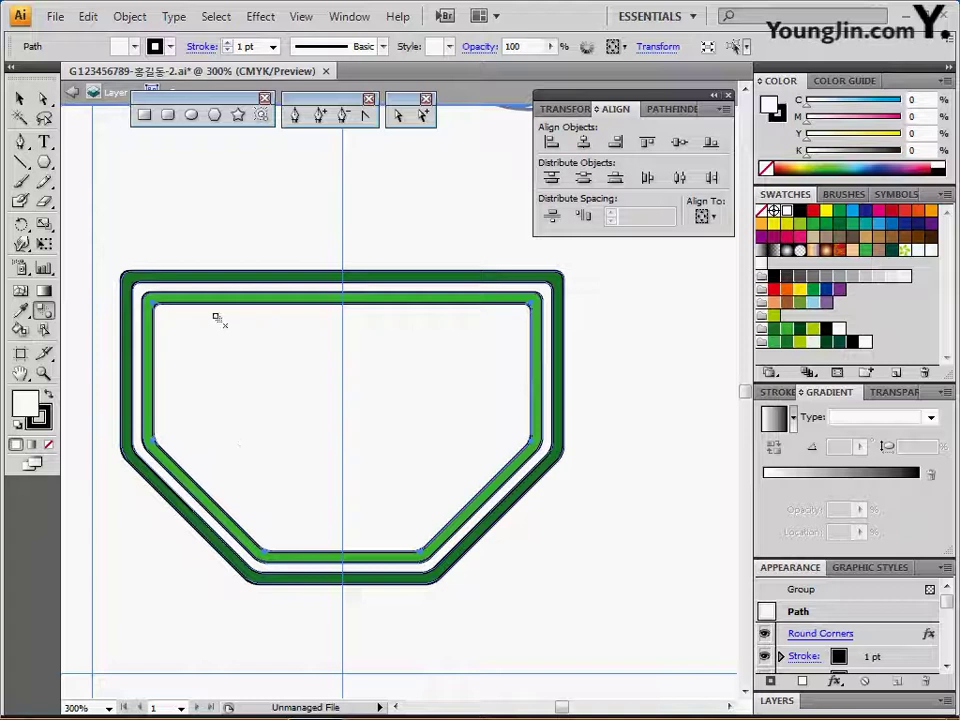
left_click(48, 444)
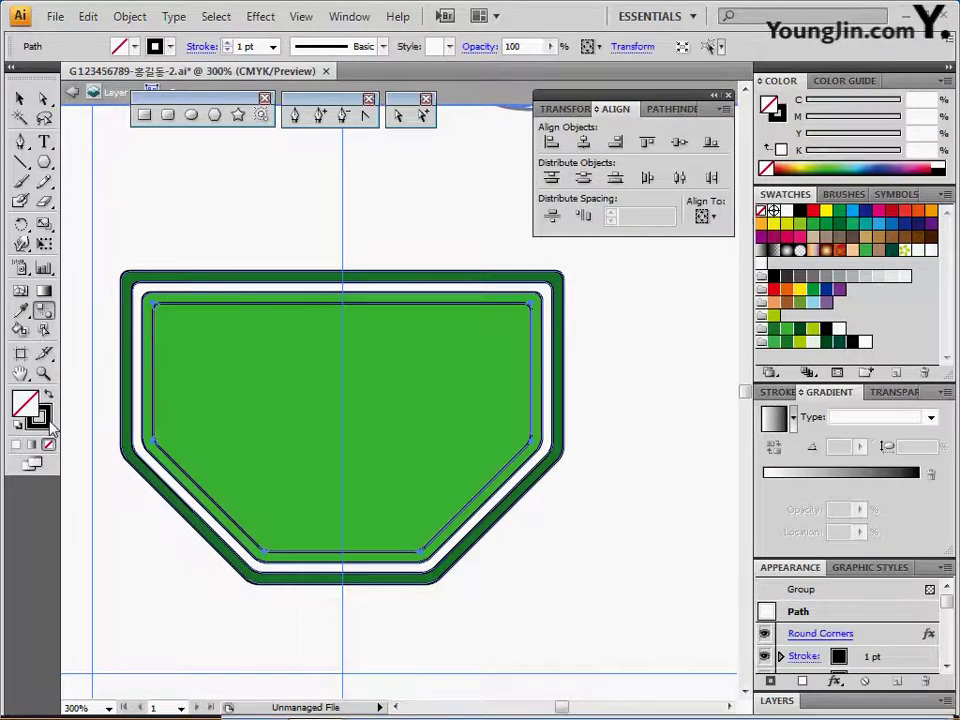
key("x")
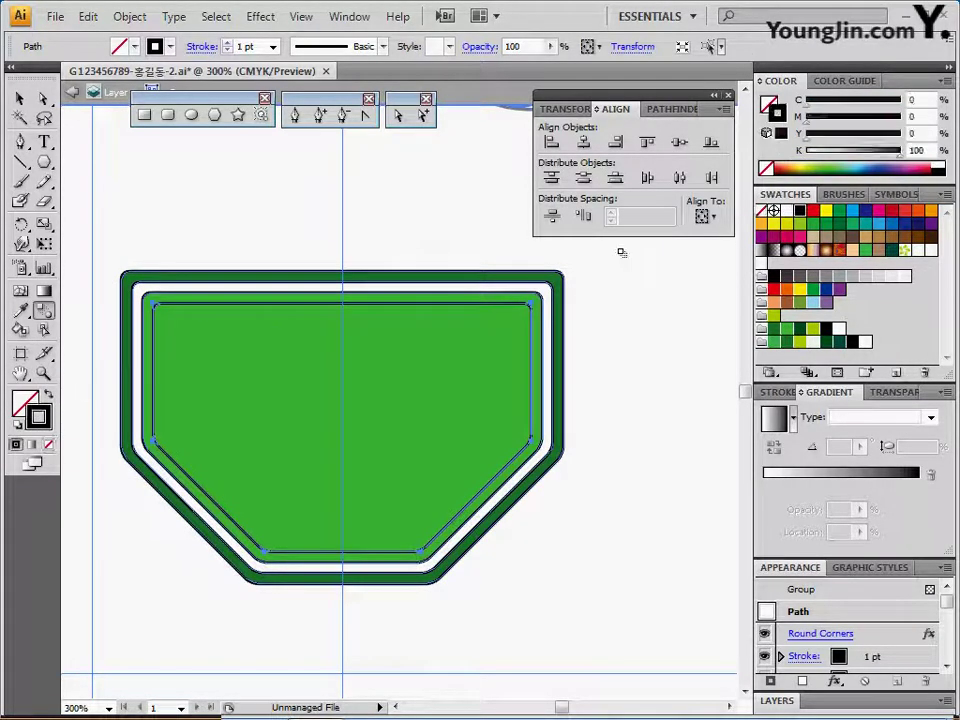
left_click(787, 211)
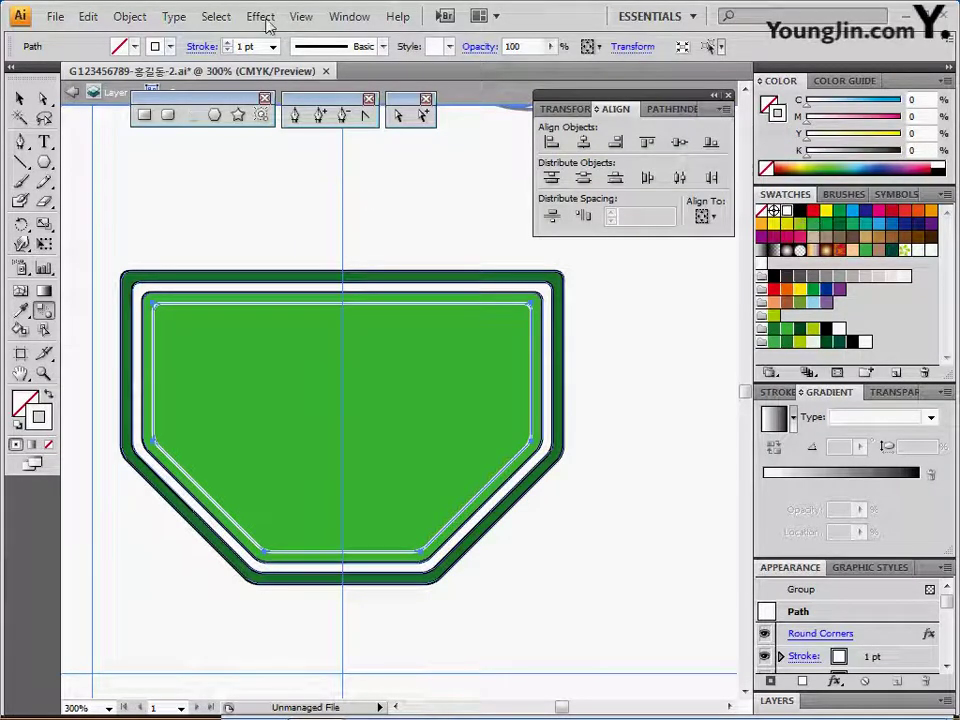
Turn the innermost outline's stroke into a dashed line with a 3 pt dash
left_click(204, 47)
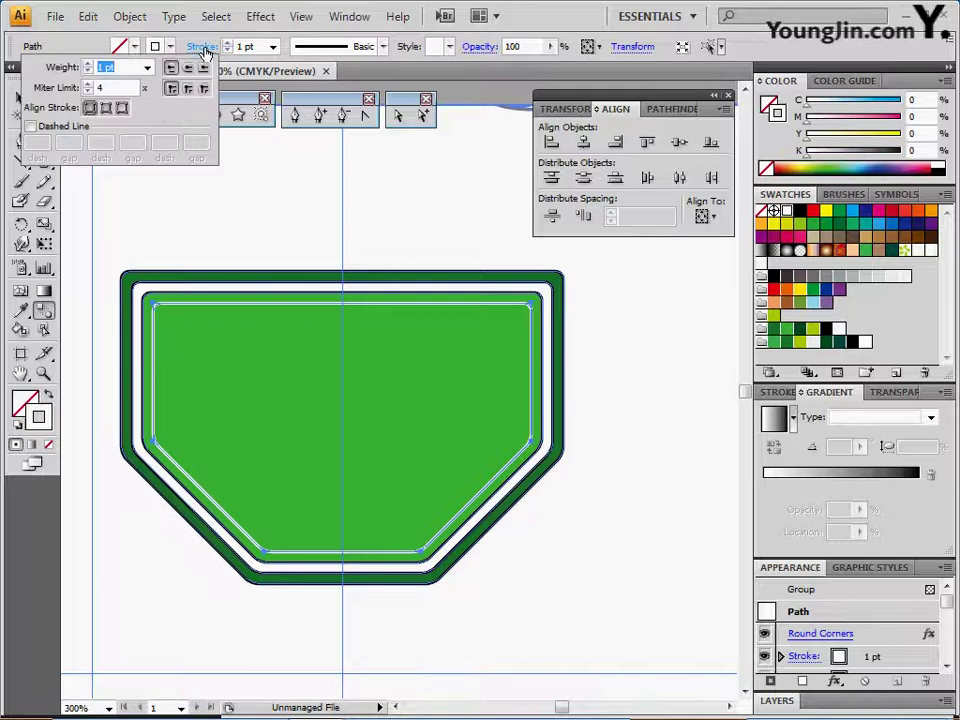
left_click(31, 126)
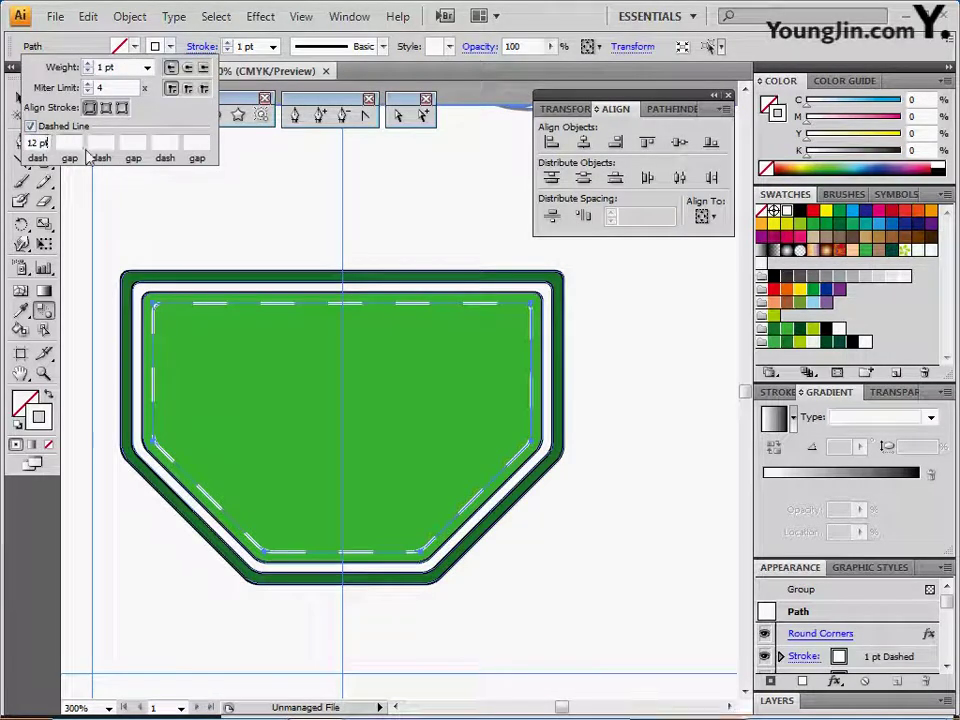
double_click(38, 143)
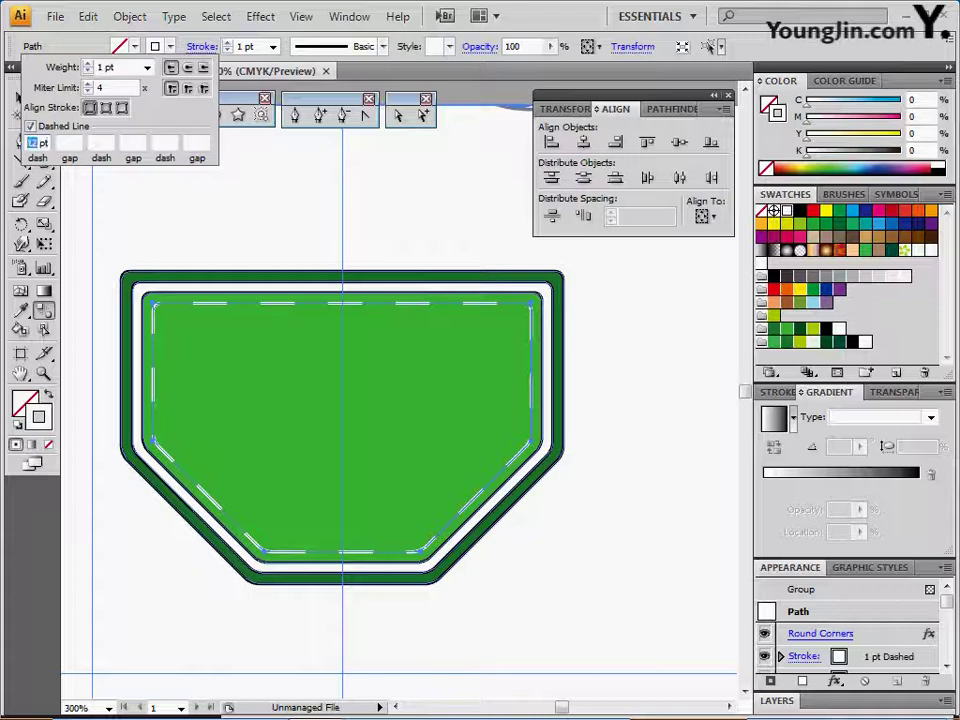
type("3")
key("Return")
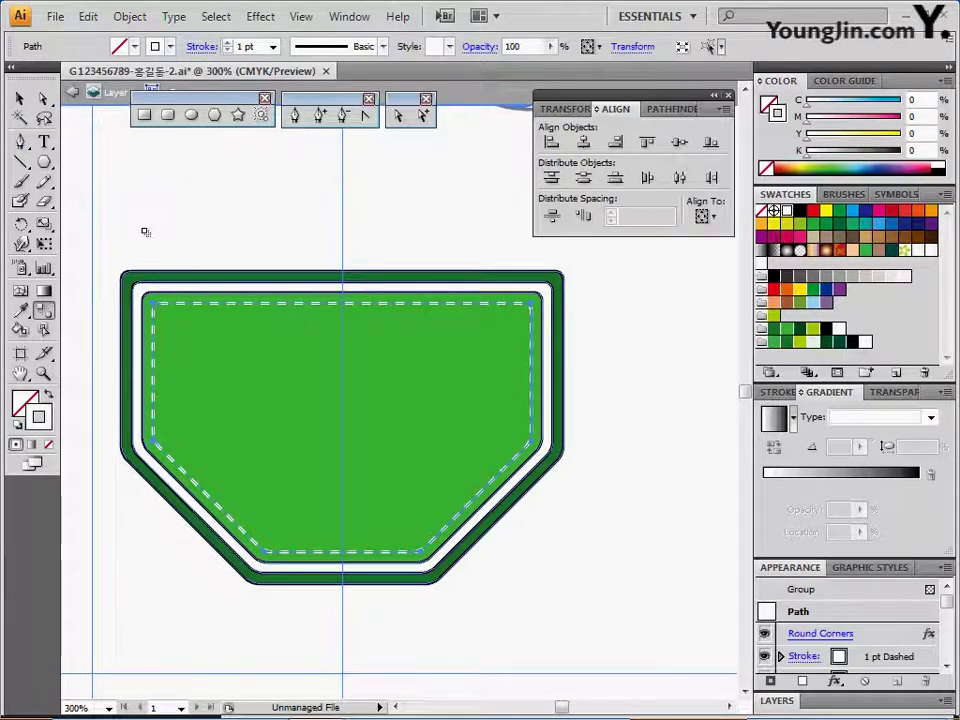
Remove the stroke from the three outer pocket outlines and leave isolation mode
left_click_drag(105, 236, 167, 300)
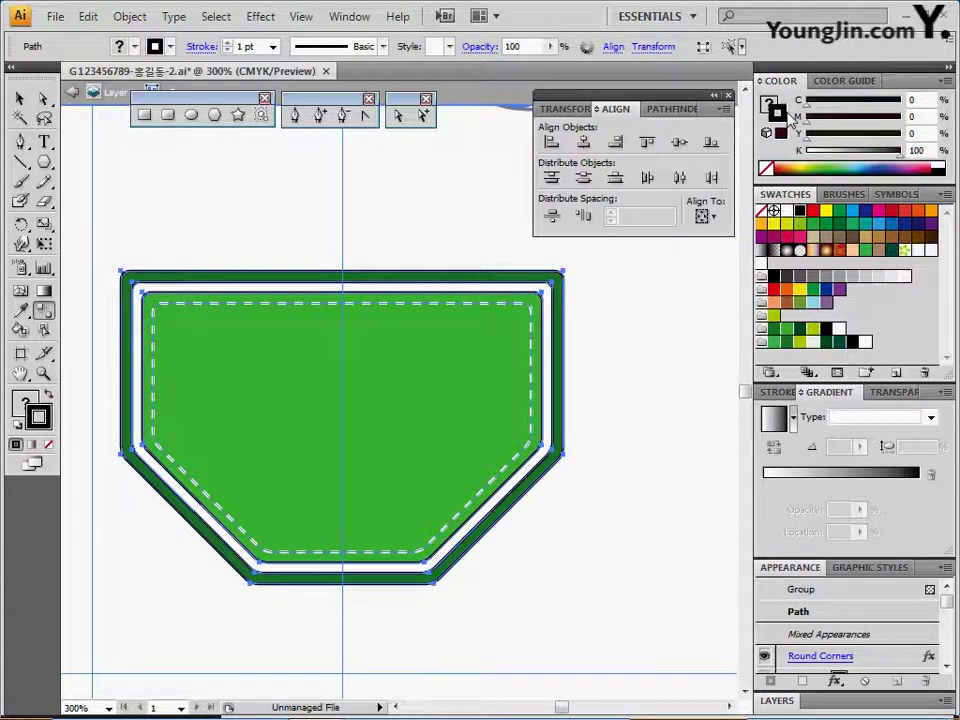
left_click(643, 406)
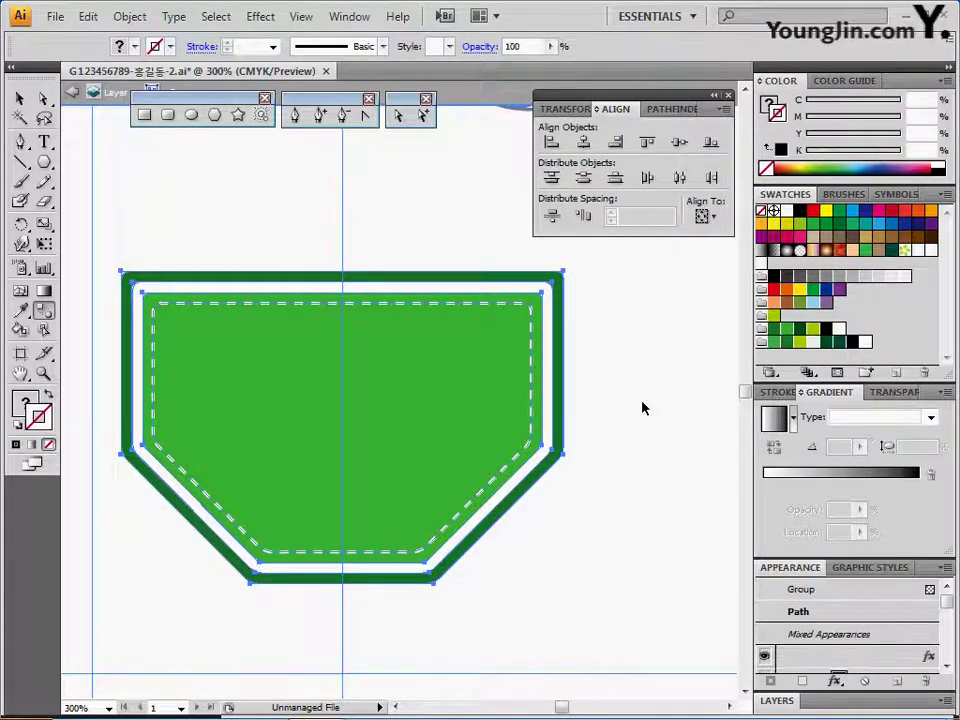
double_click(630, 344)
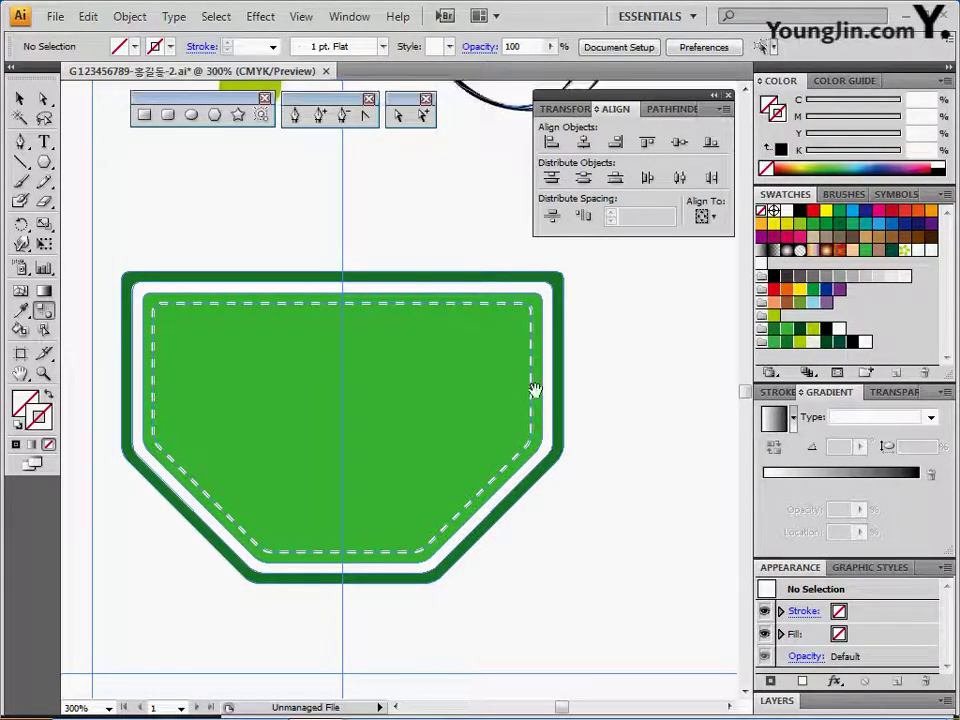
Duplicate the cow head group and place the copy over the middle of the green pocket
left_click(501, 398, "ctrl+alt")
left_click_drag(421, 354, 455, 429)
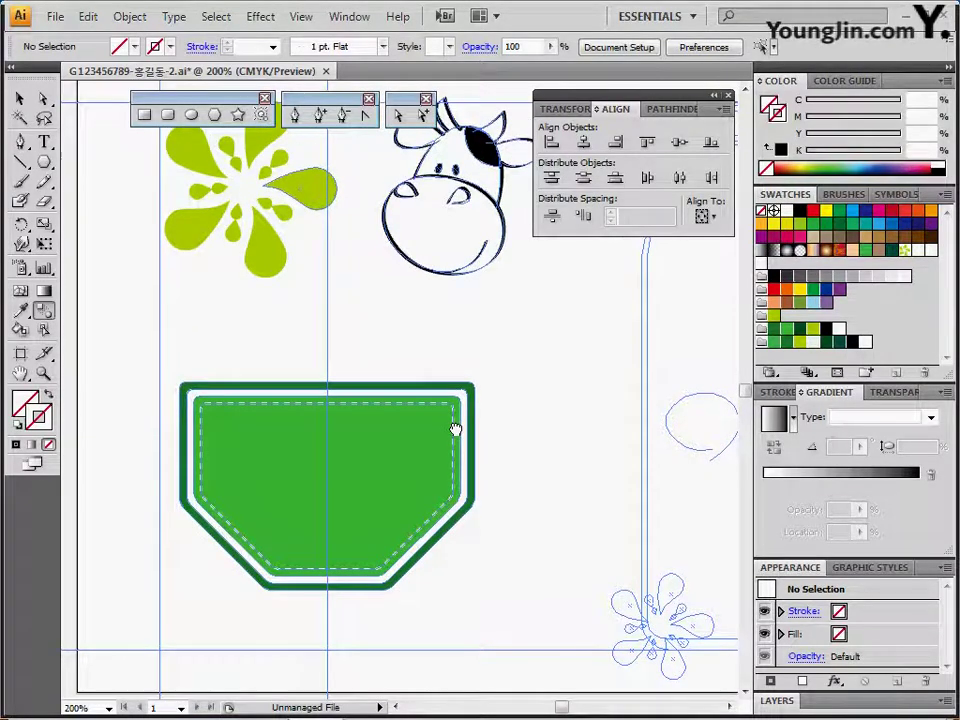
left_click_drag(422, 339, 360, 366)
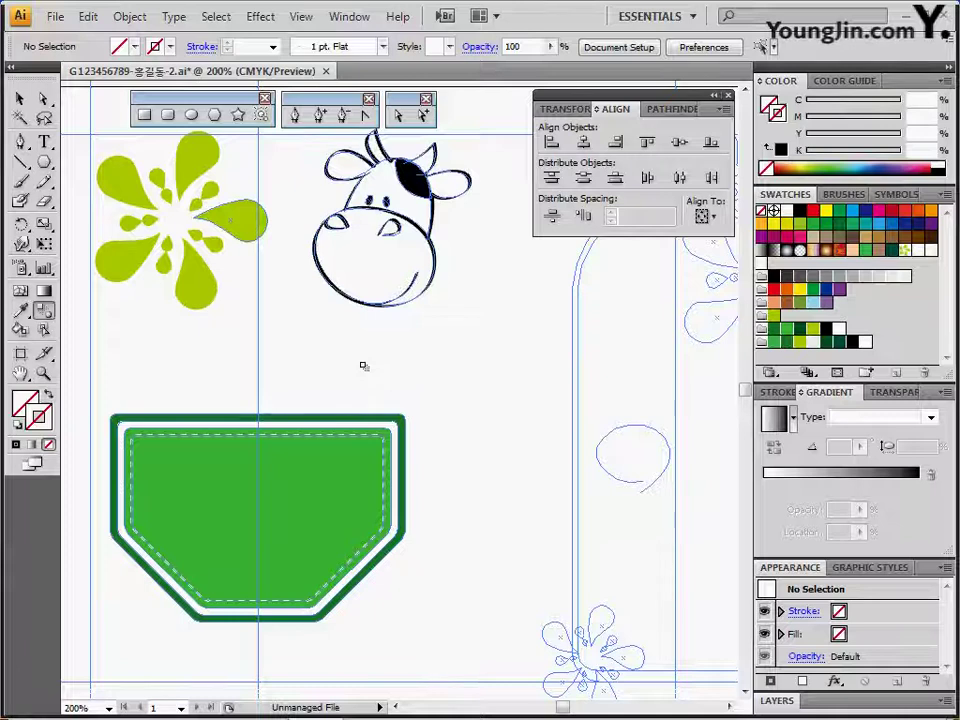
left_click(335, 223)
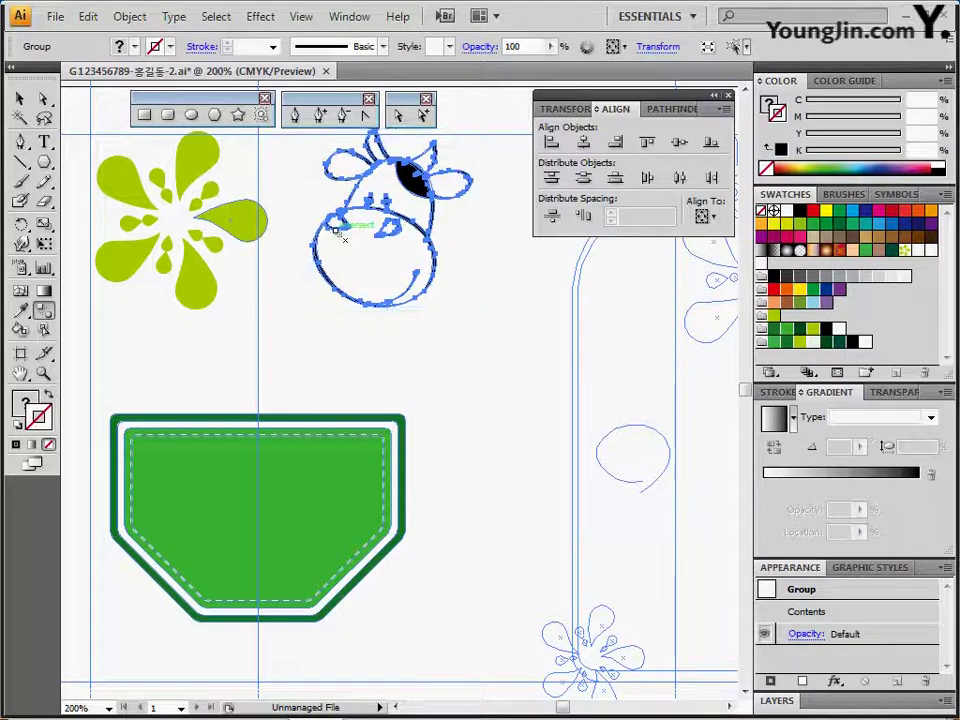
left_click_drag(335, 243, 350, 410)
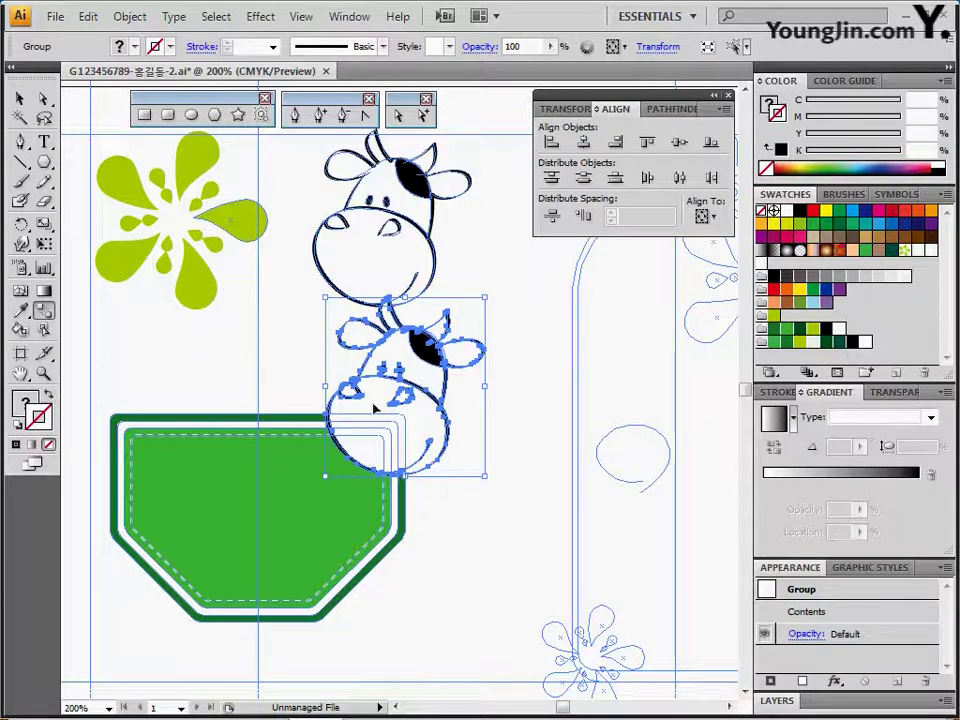
left_click_drag(395, 378, 287, 482)
mouse_move(275, 484)
left_mouse_down()
mouse_move(261, 486)
mouse_move(296, 486)
mouse_move(284, 495)
left_mouse_up()
Scale the cow head copy down to less than half its size and centre it on the vertical guide in the pocket's upper part
key("ctrl+plus")
left_click(351, 447, "ctrl")
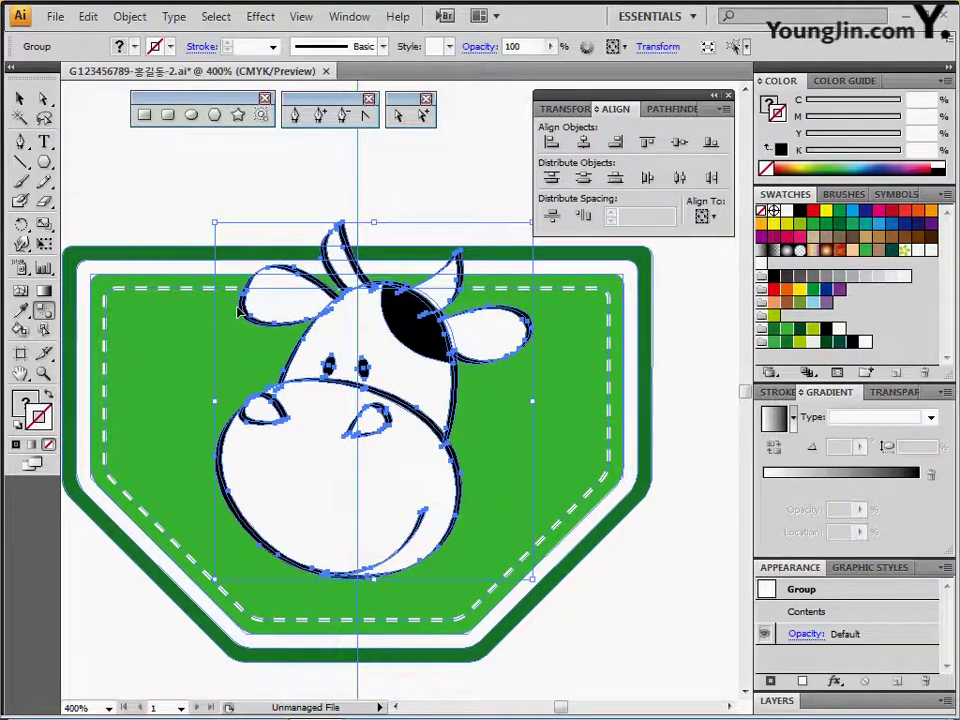
left_click_drag(214, 229, 361, 388)
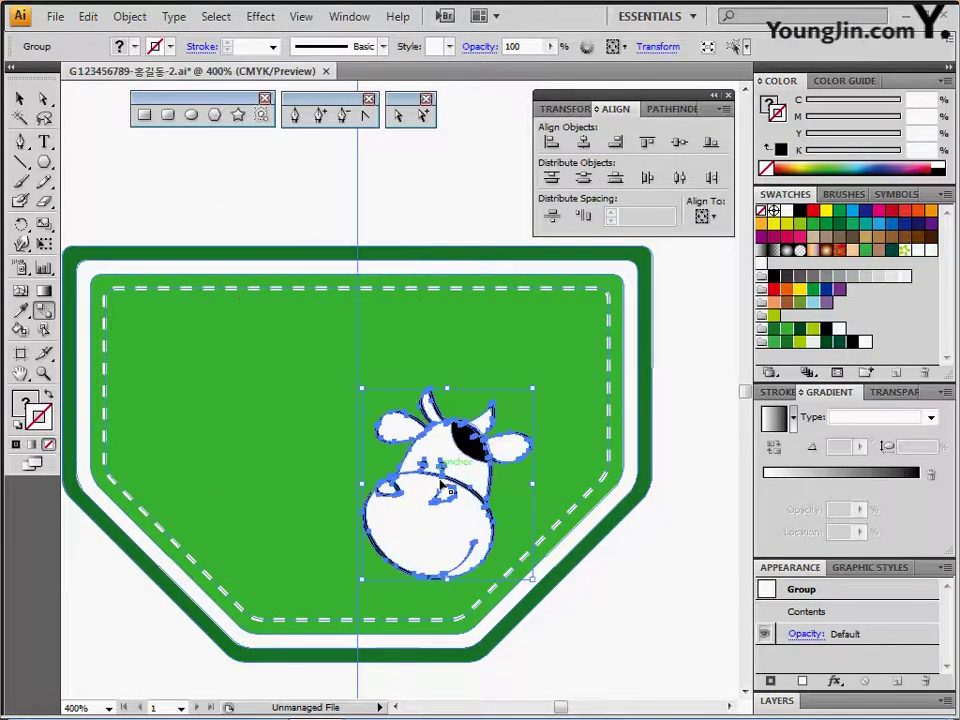
left_click_drag(450, 497, 359, 400)
left_click_drag(430, 483, 394, 441)
left_click_drag(343, 397, 355, 395)
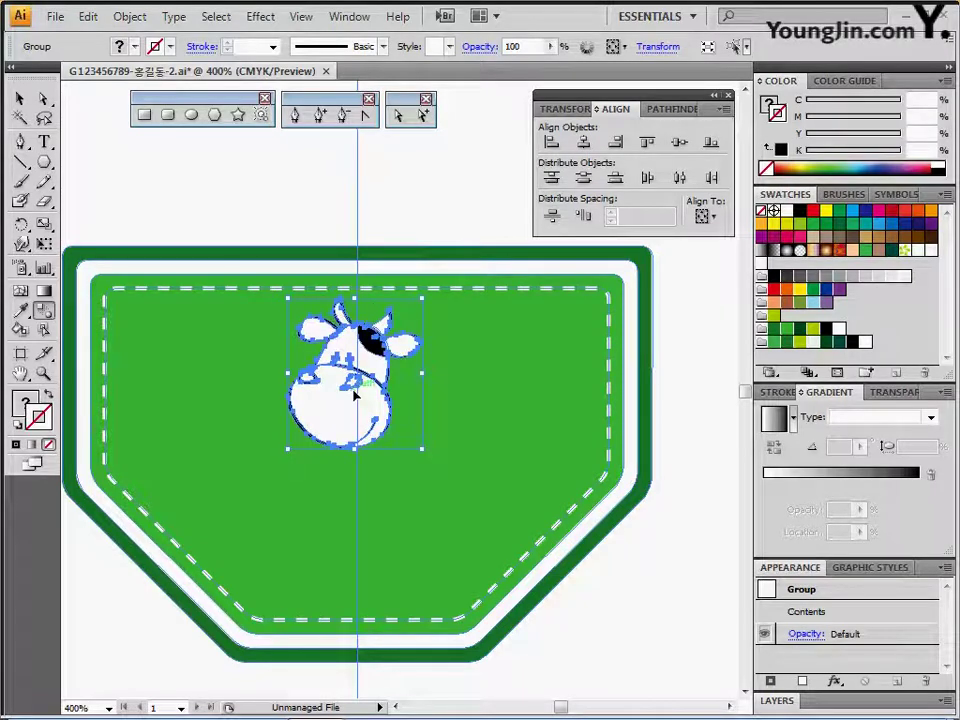
key("a")
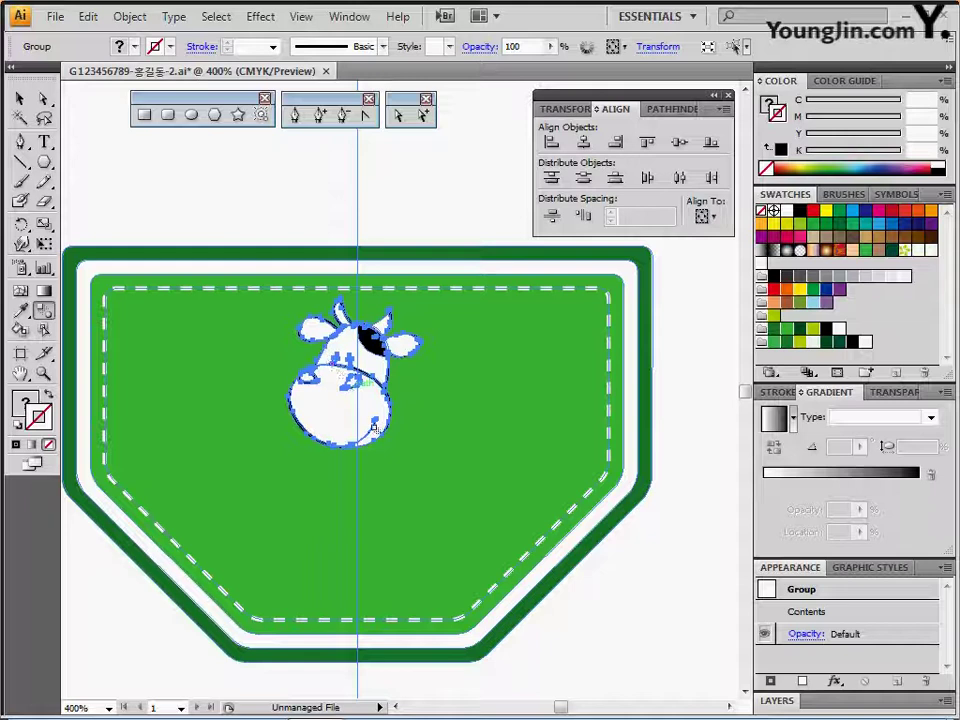
left_click_drag(357, 421, 360, 425)
key("ctrl+space")
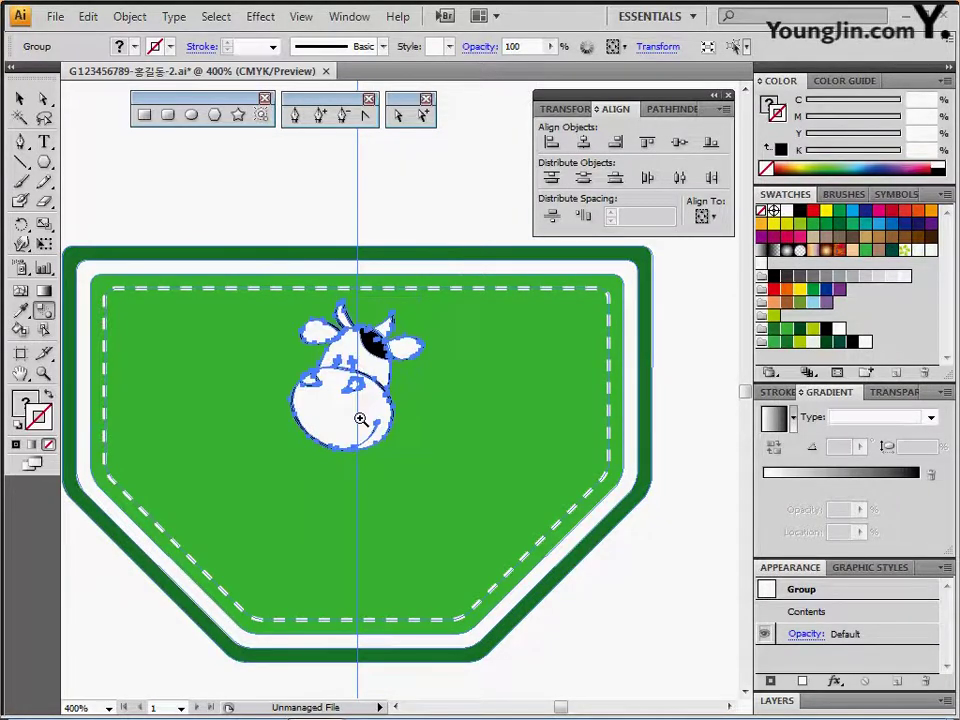
Enter isolation mode on the small cow head group in the pocket
double_click(356, 414, "ctrl")
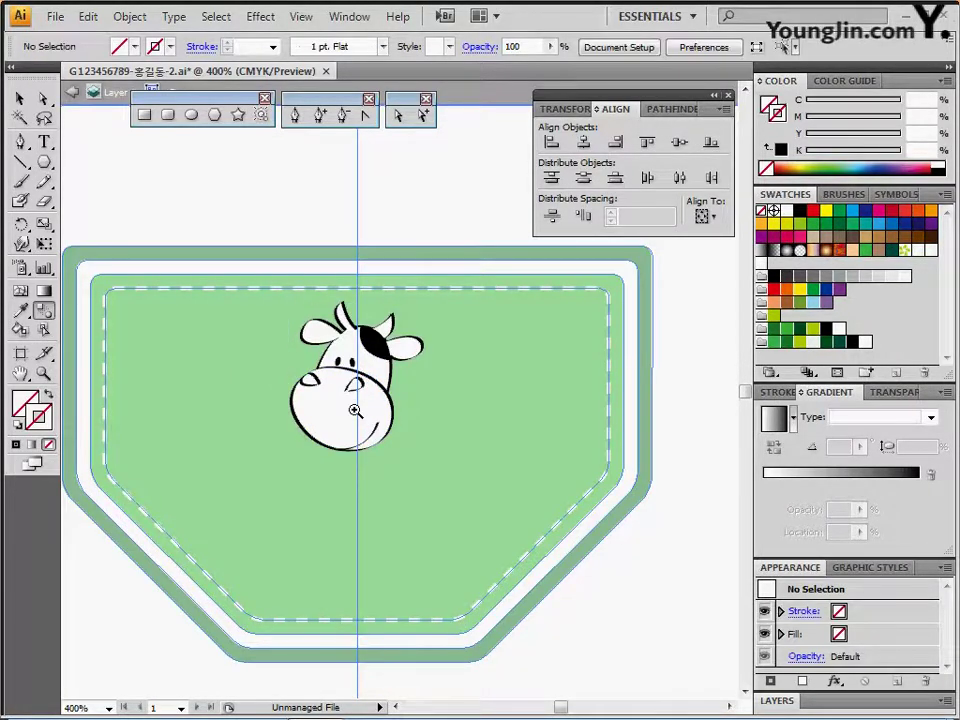
left_click(356, 409, "ctrl")
left_click_drag(416, 391, 332, 414)
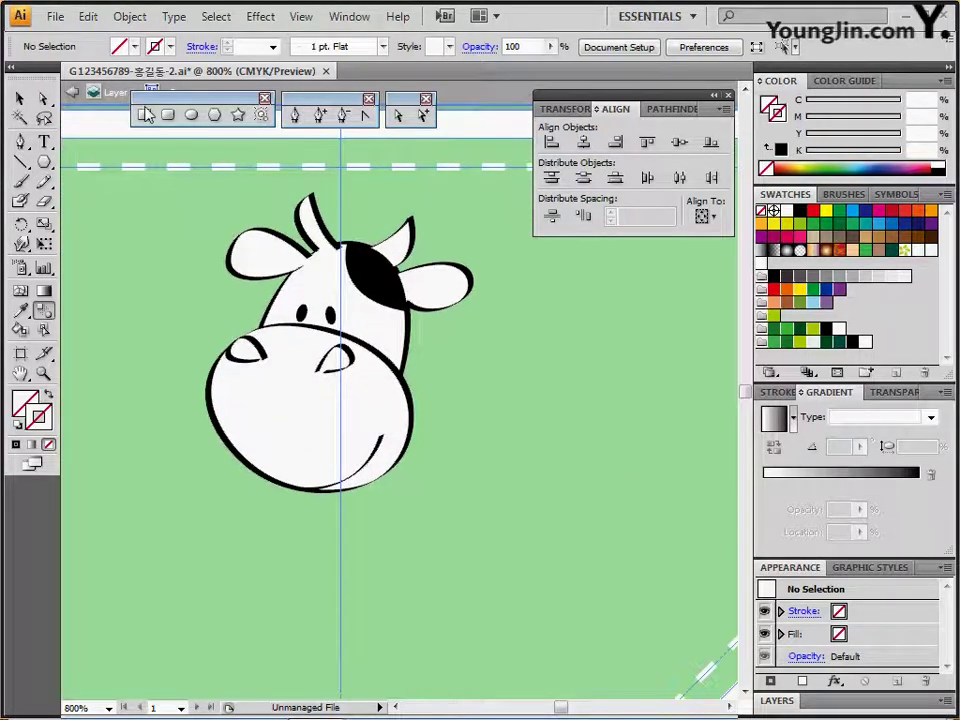
left_click(144, 114)
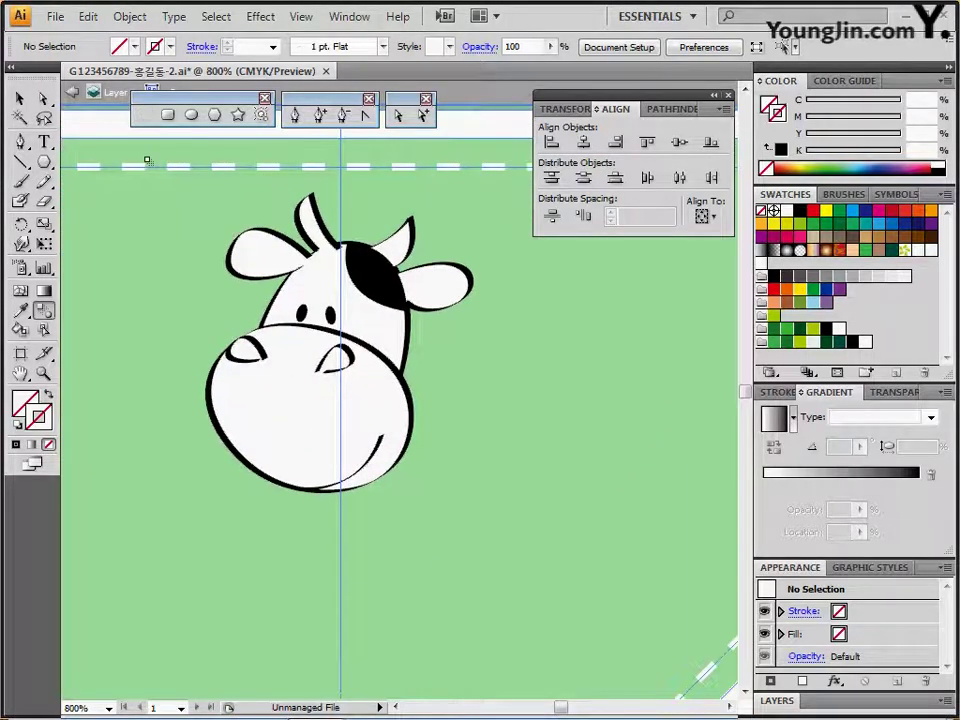
left_click(424, 118)
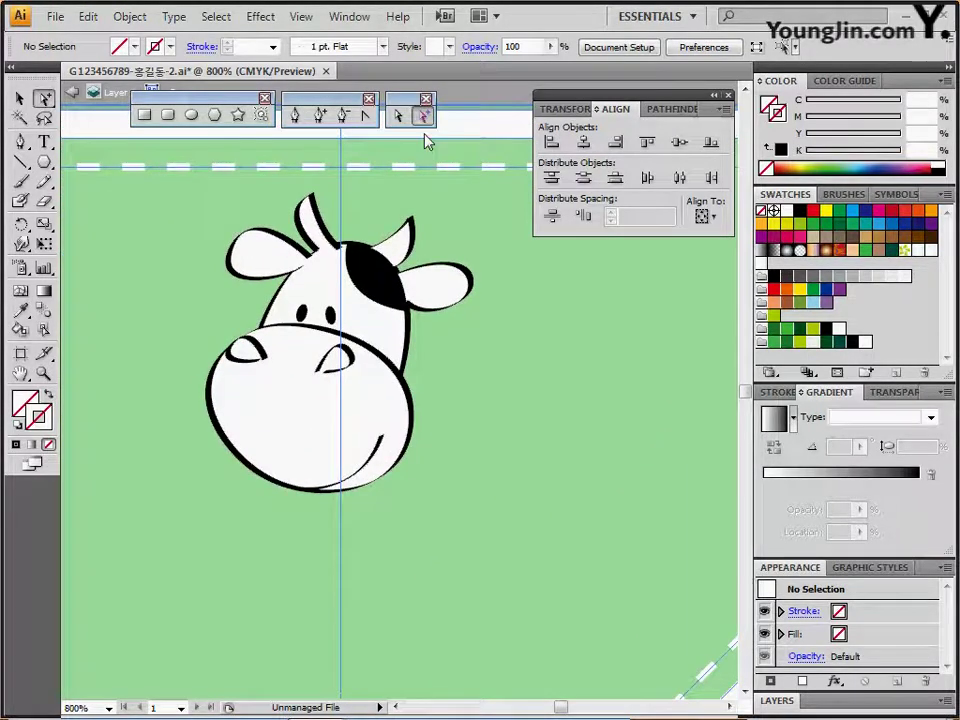
Recolor every path with the same fill and stroke as the cow's black spot to dark green (C70 M0 Y90 K50)
left_click(383, 287)
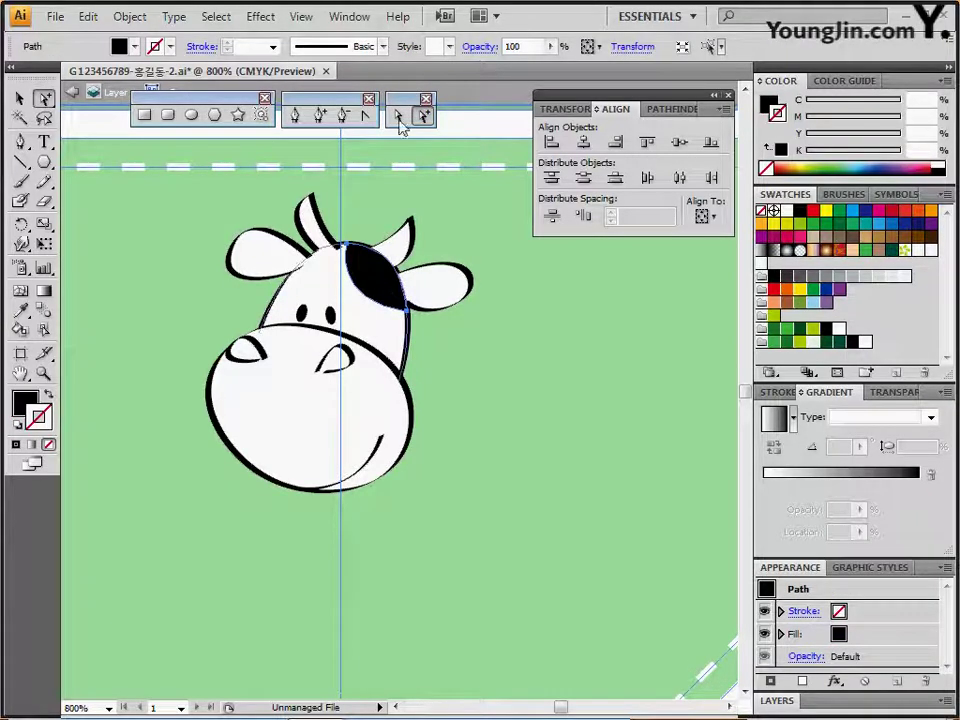
left_click(25, 401)
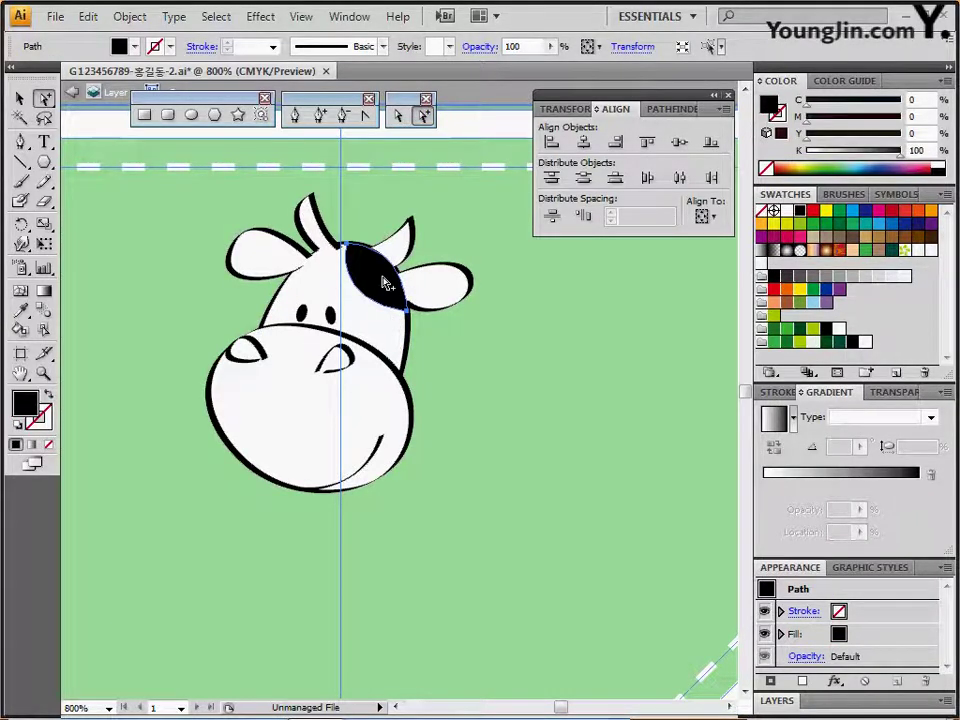
left_click(384, 280)
left_click(435, 187)
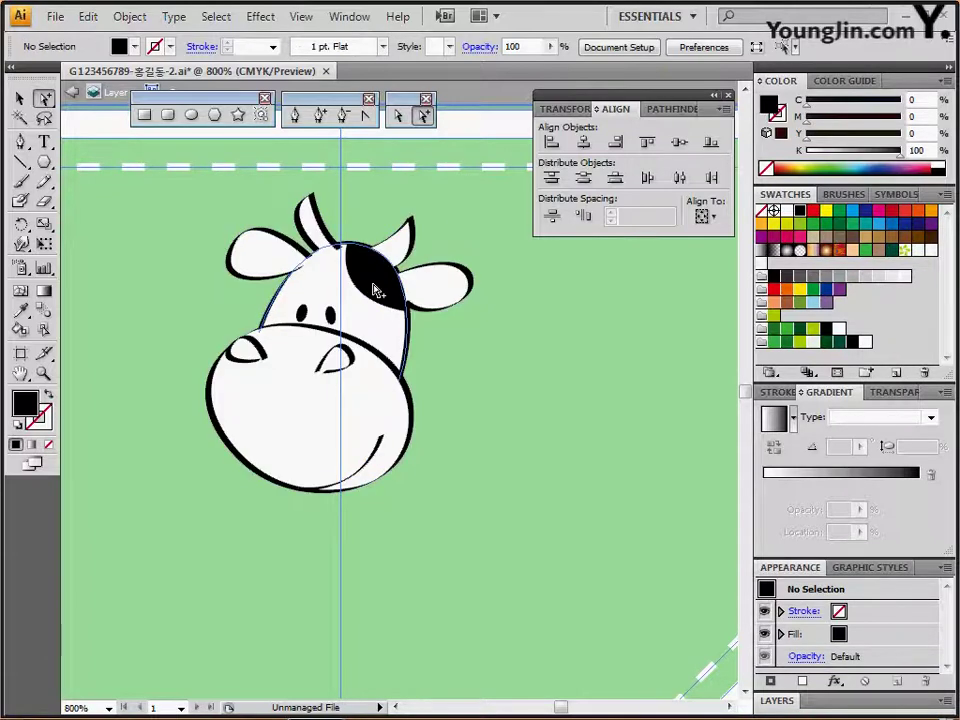
left_click(377, 265)
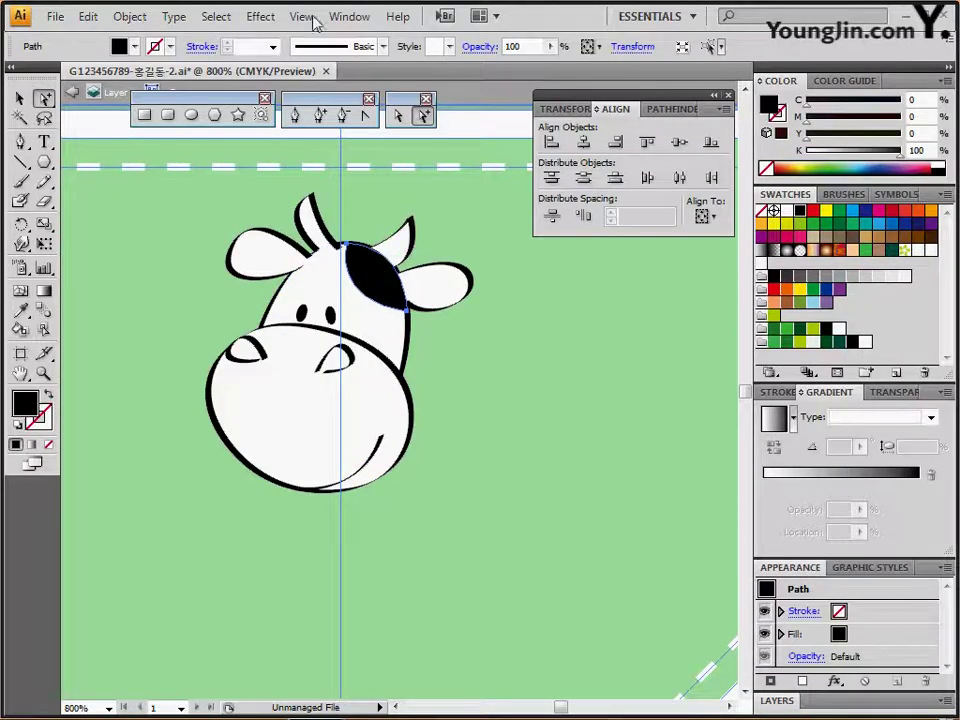
left_click(215, 17)
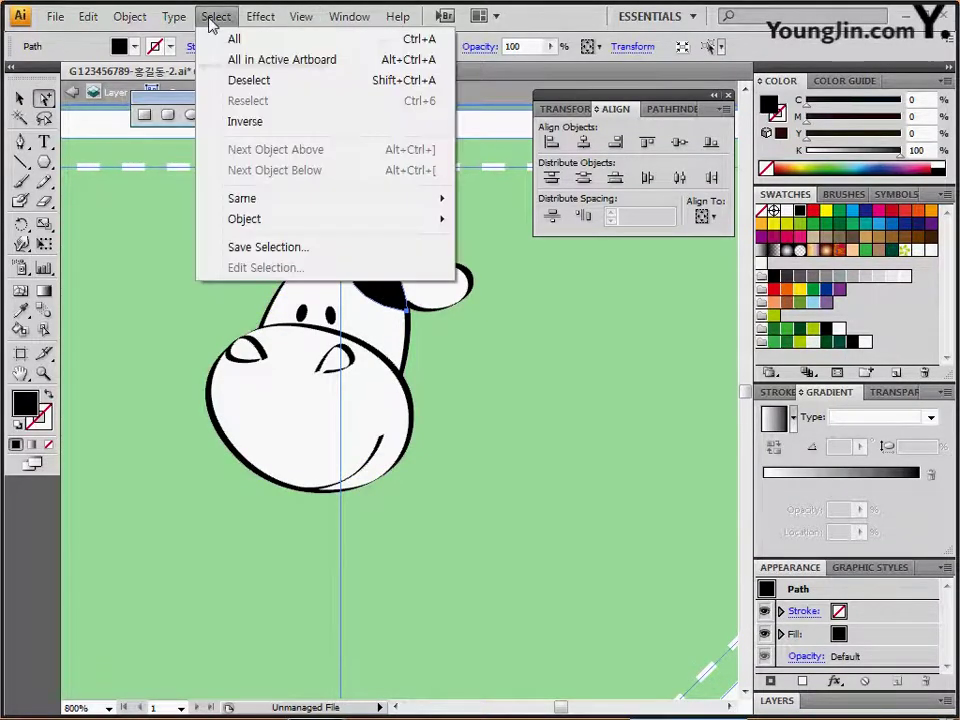
mouse_move(248, 206)
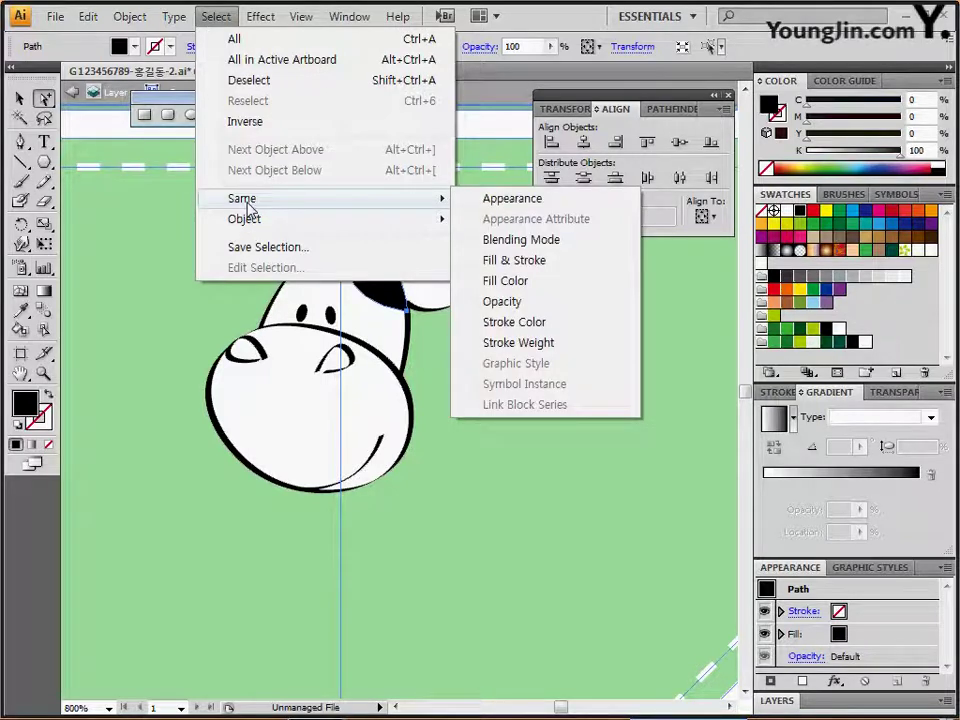
left_click(522, 268)
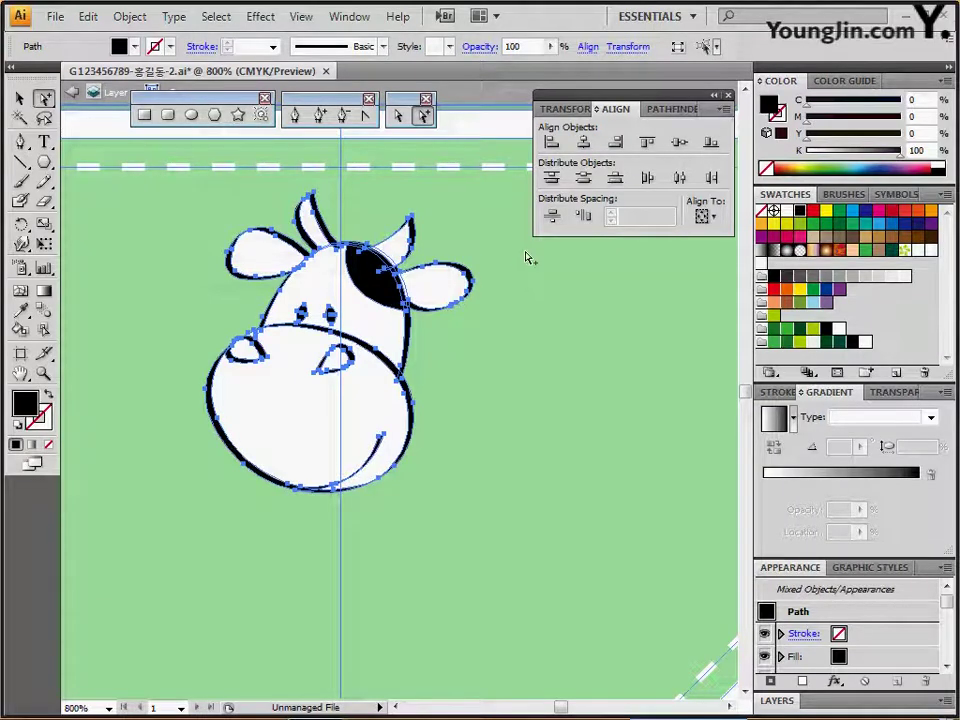
left_click(774, 330)
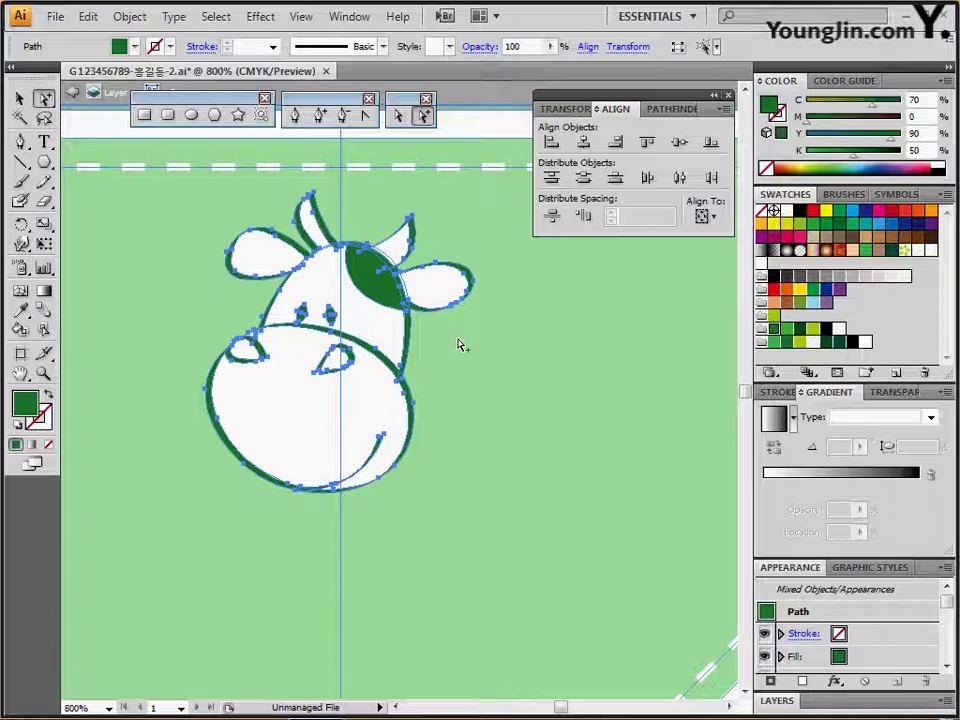
Leave isolation mode and deselect the recolored cow head
key("Escape")
left_click(460, 376, "ctrl+alt")
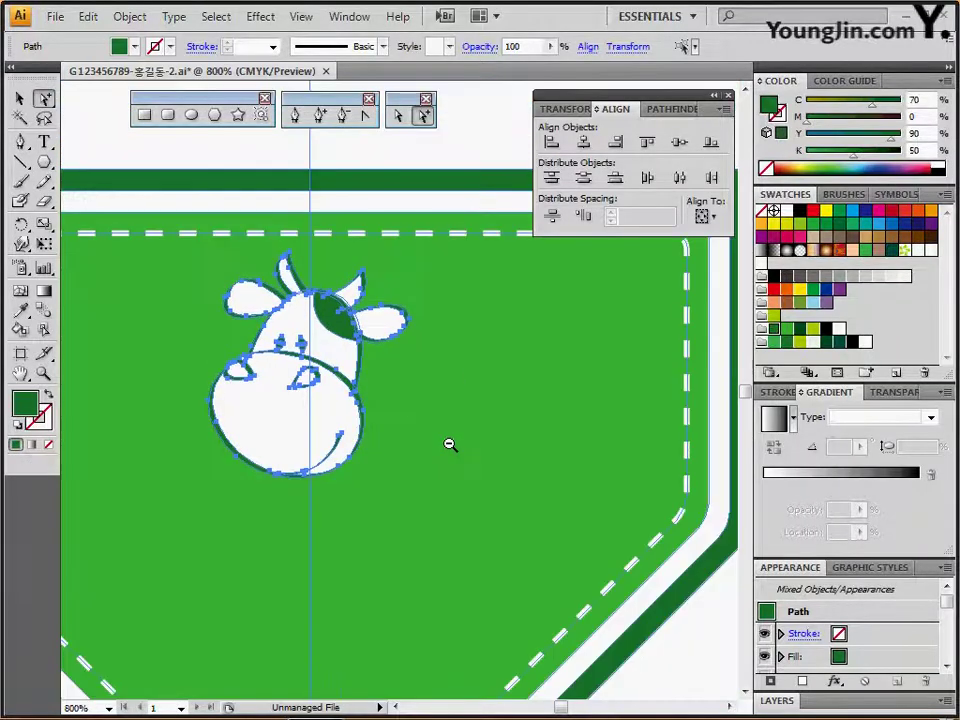
left_click(450, 444, "ctrl+alt")
left_click(332, 381, "ctrl+alt")
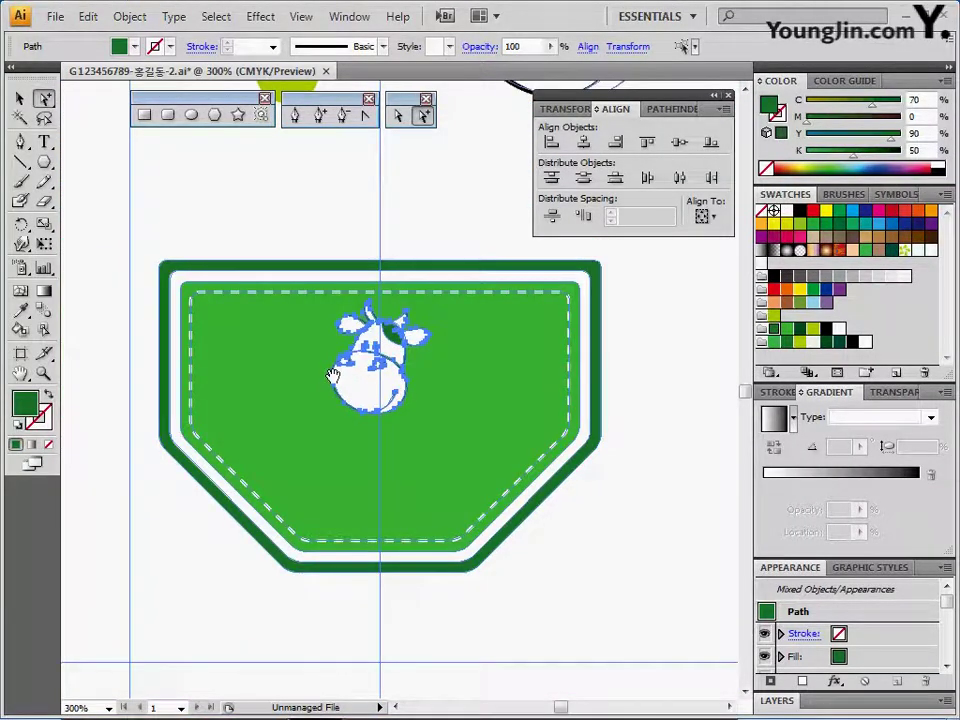
left_click_drag(332, 376, 323, 332)
left_click(268, 174)
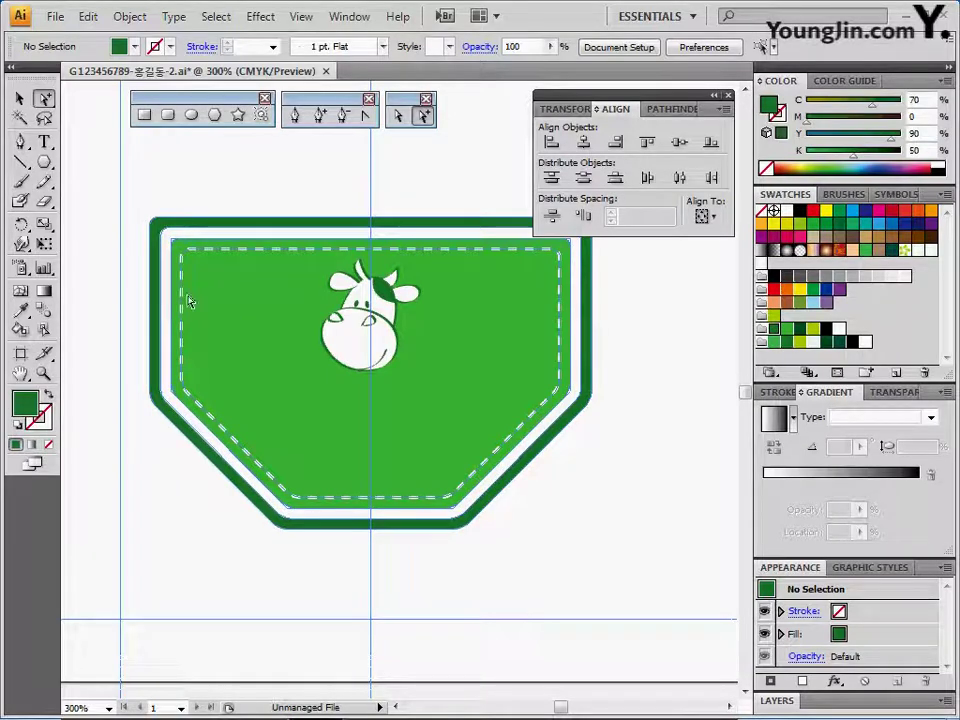
Fill the green inner panel of the pocket with the 우유 방울 flower pattern swatch
left_click(182, 241)
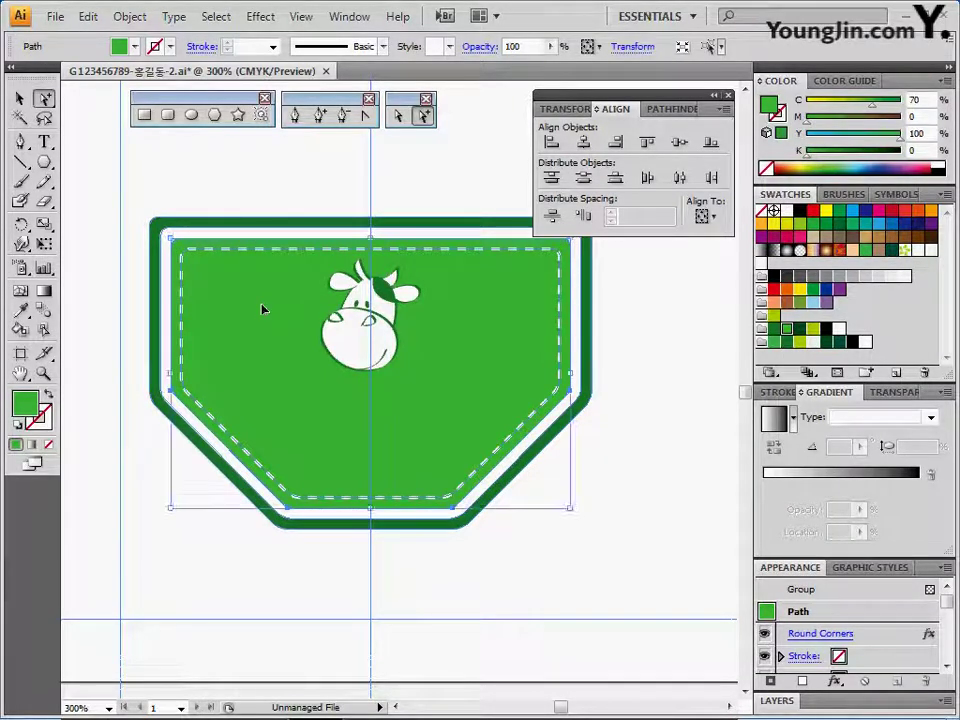
key("ctrl")
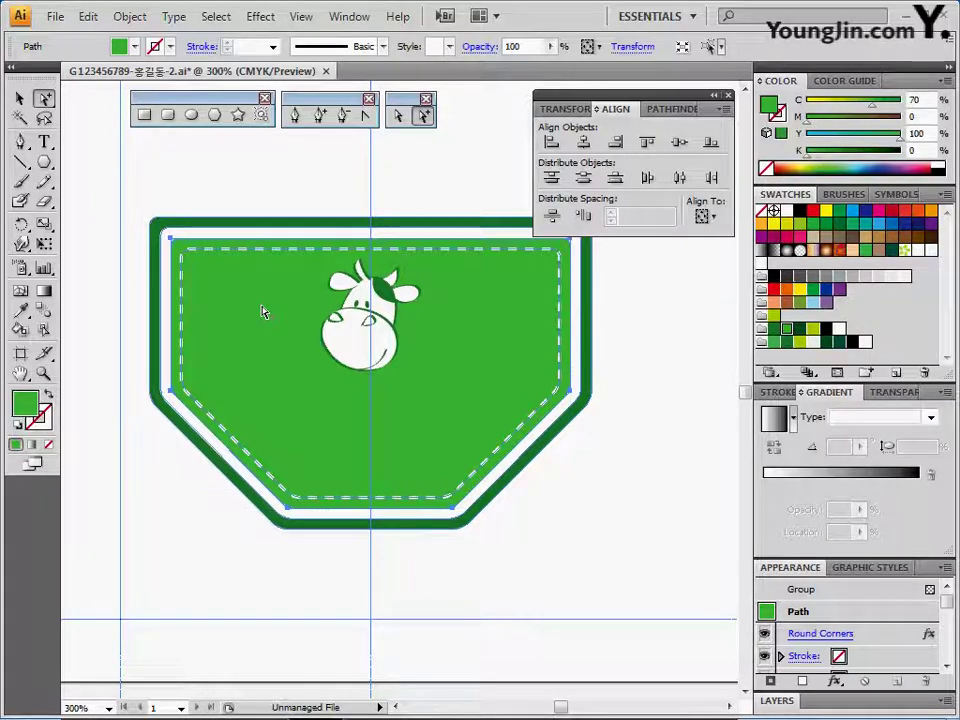
left_click(903, 255)
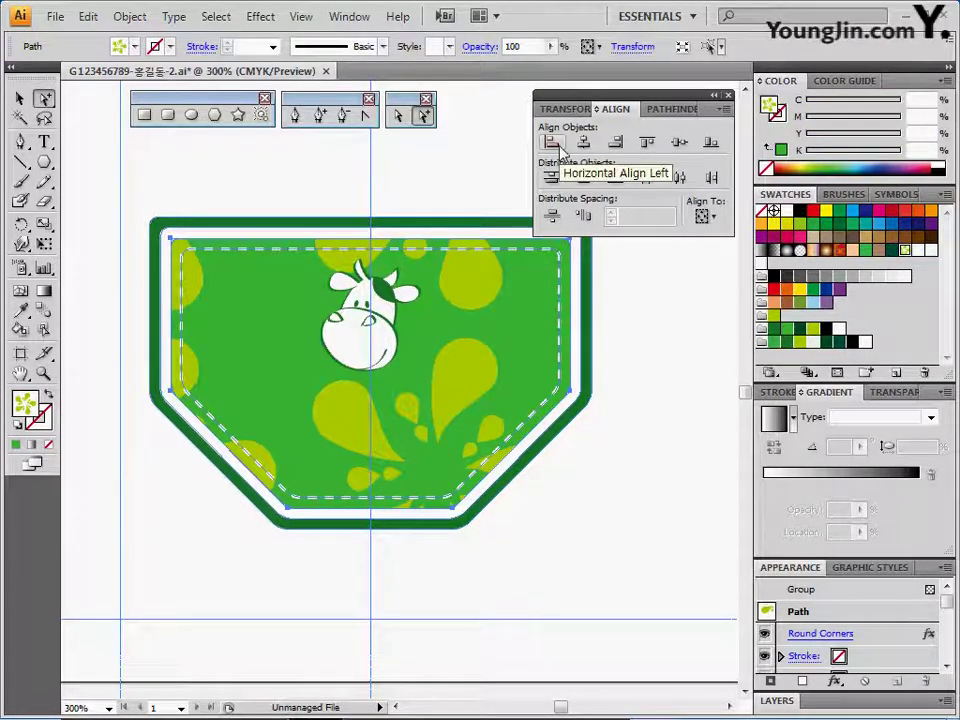
left_click(616, 109)
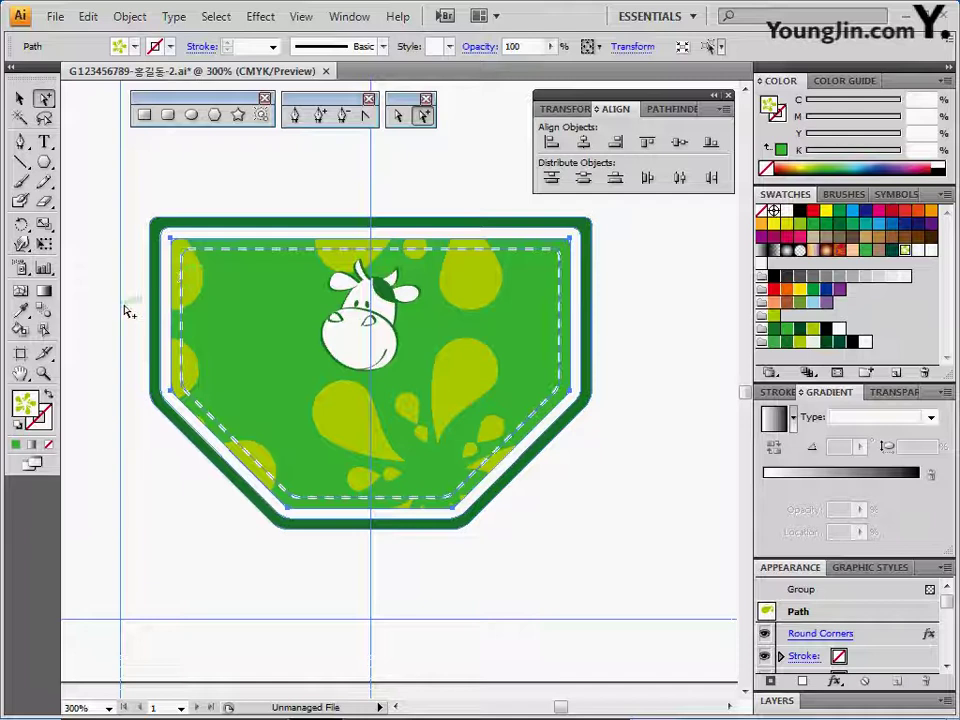
Start scaling the patterned panel with preview on and a uniform scale of 30%
double_click(44, 225)
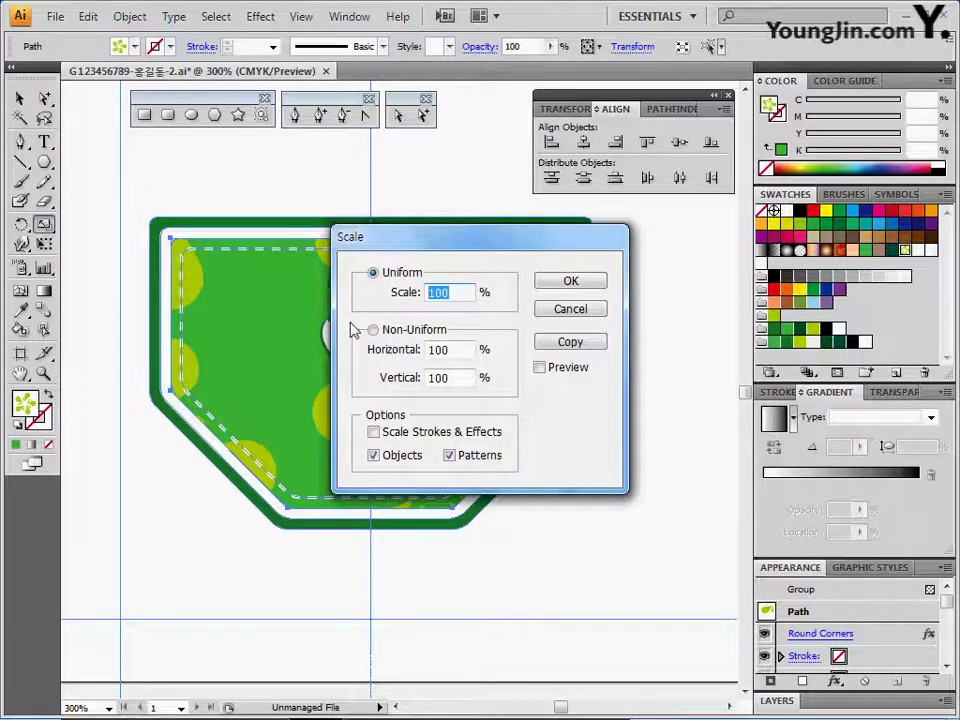
left_click_drag(484, 250, 598, 226)
left_click(609, 346)
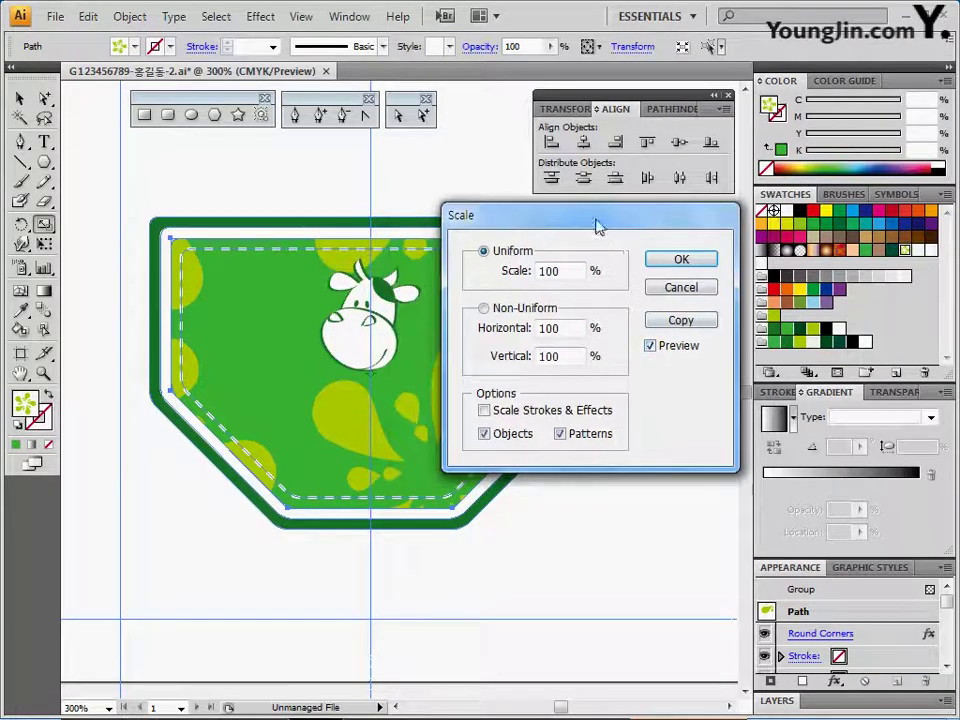
left_click(513, 253)
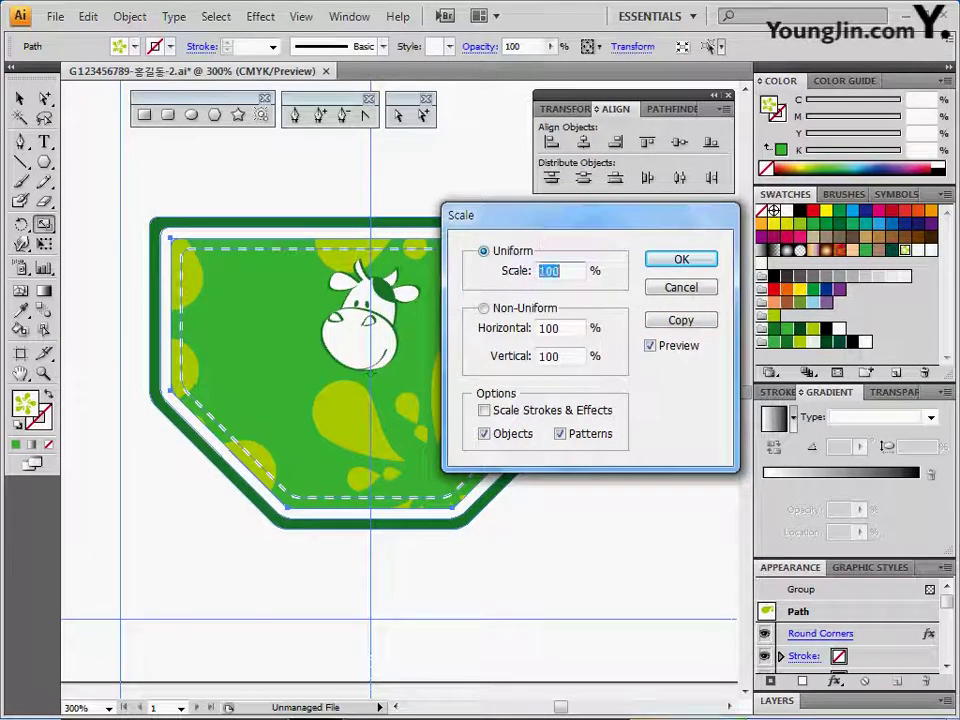
type("30")
key("Tab")
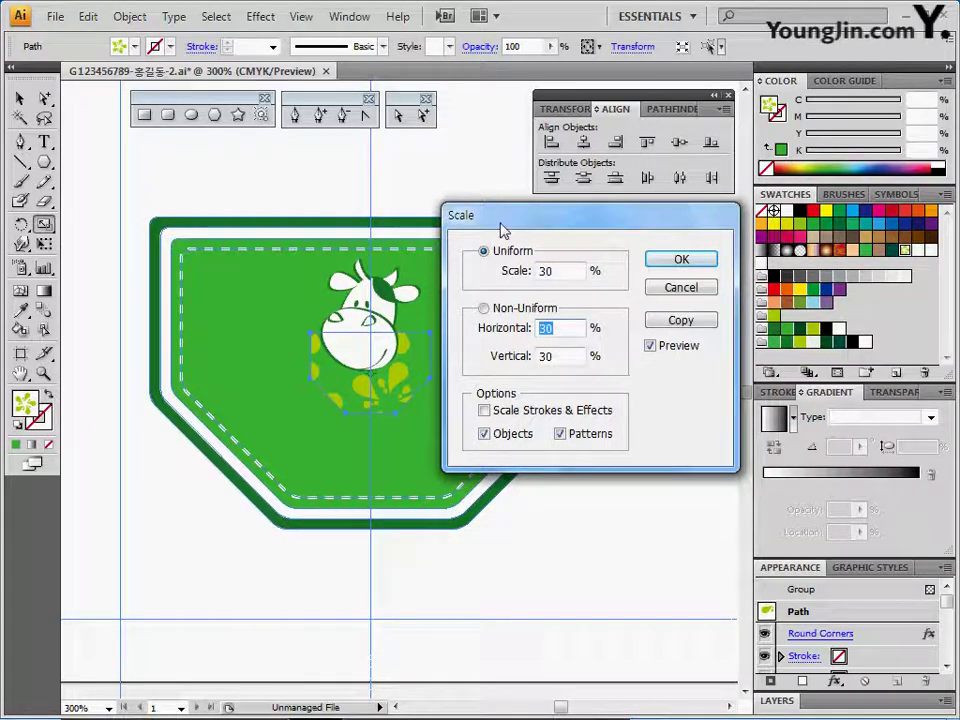
Compare the Objects and Patterns scaling options, then try to apply the 30% scale to the pattern only
mouse_move(503, 221)
left_mouse_down()
mouse_move(515, 247)
mouse_move(513, 228)
left_mouse_up()
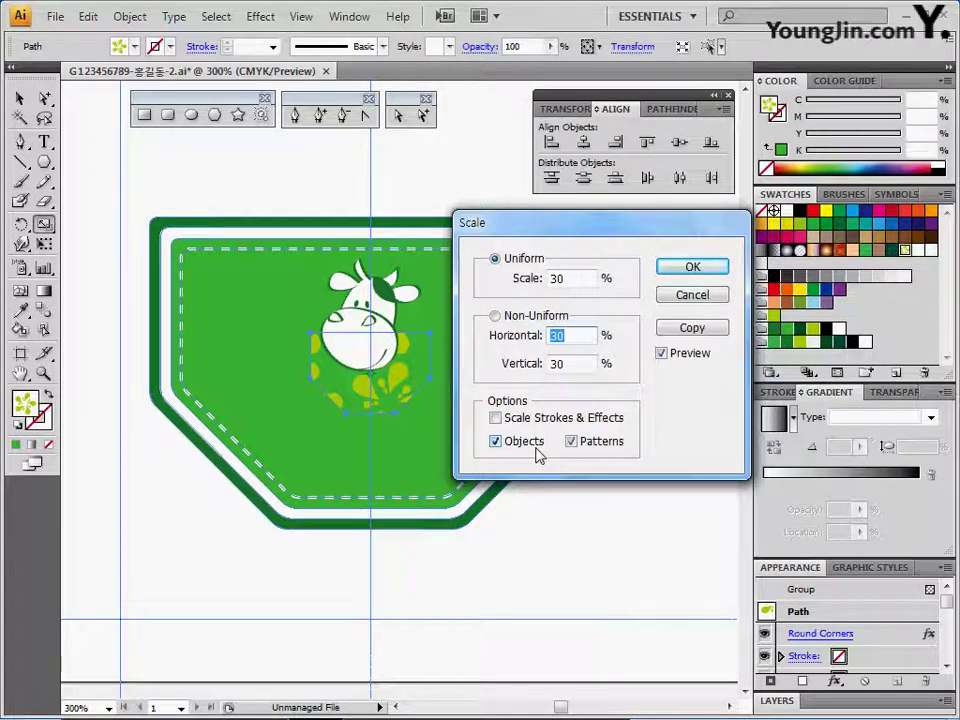
left_click(502, 446)
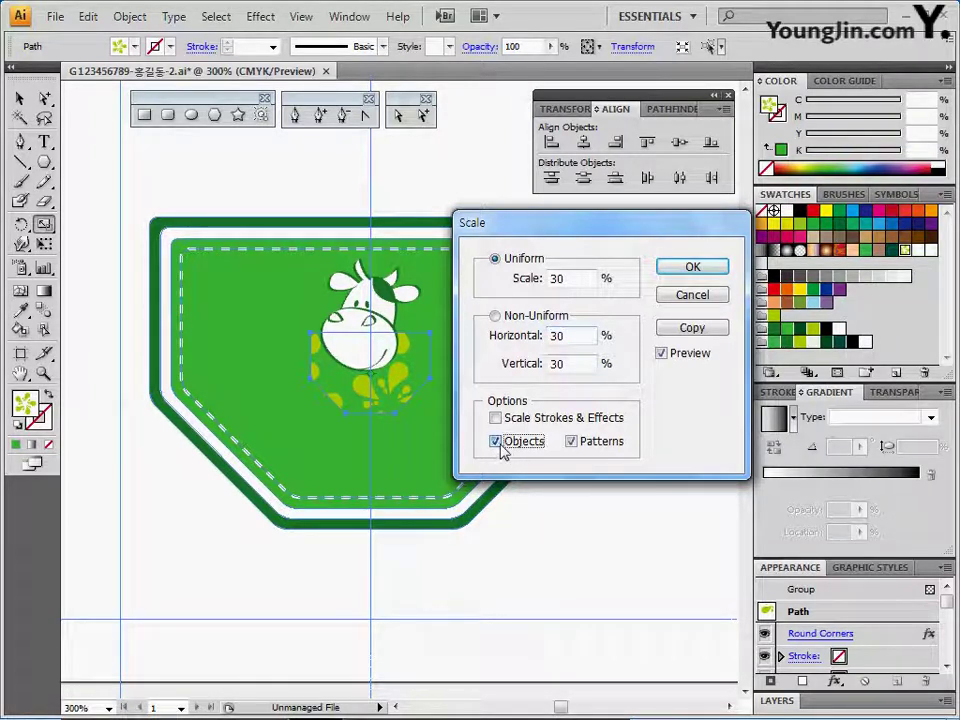
left_click(503, 447)
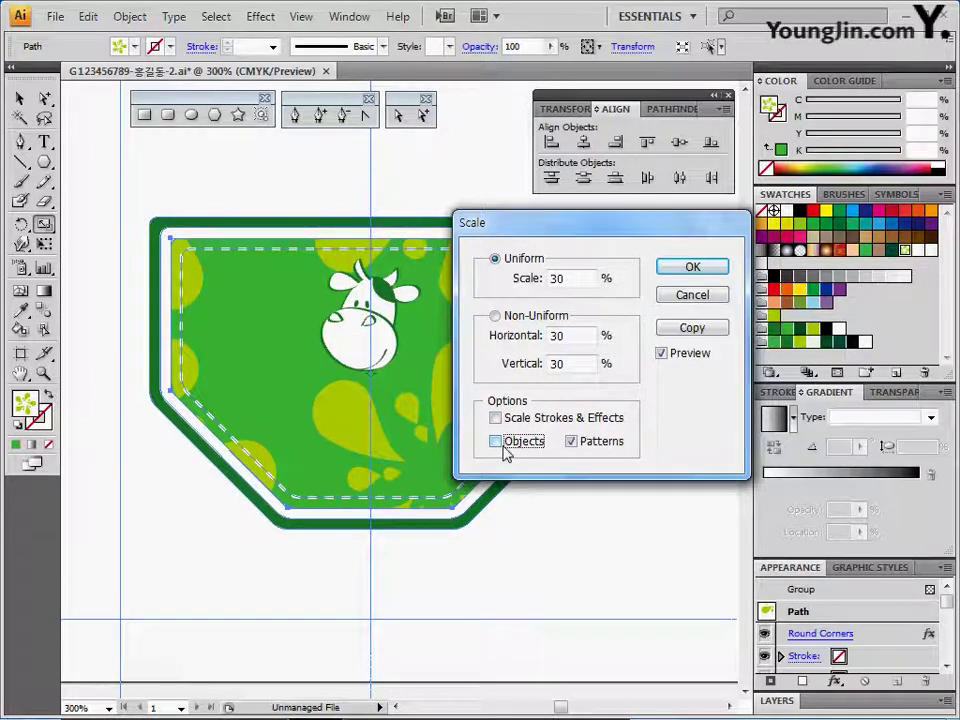
left_click(574, 445)
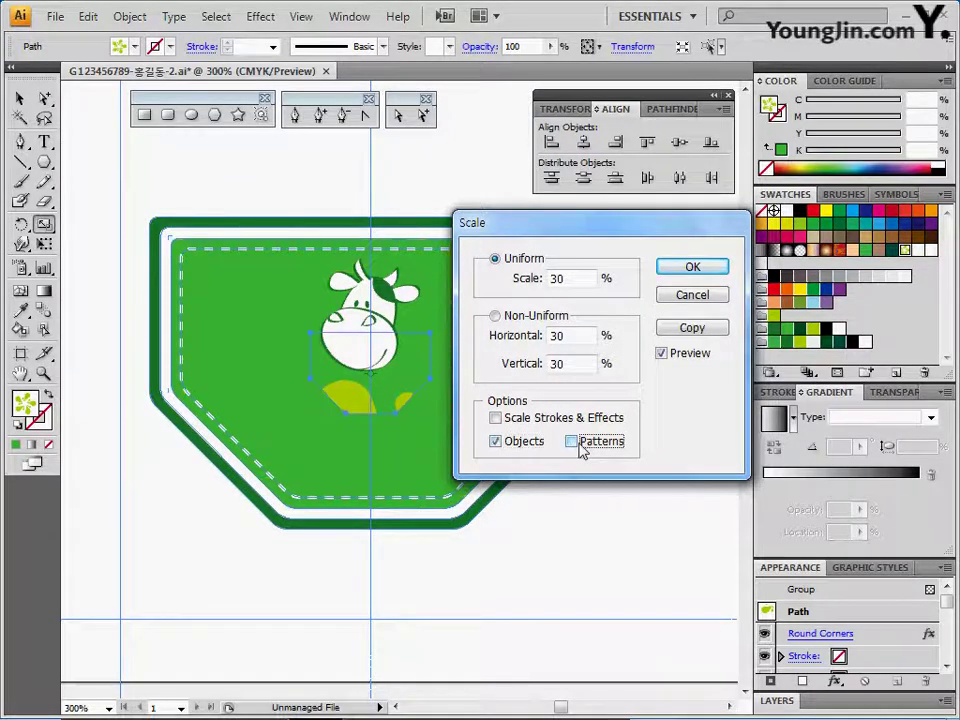
left_click(579, 449)
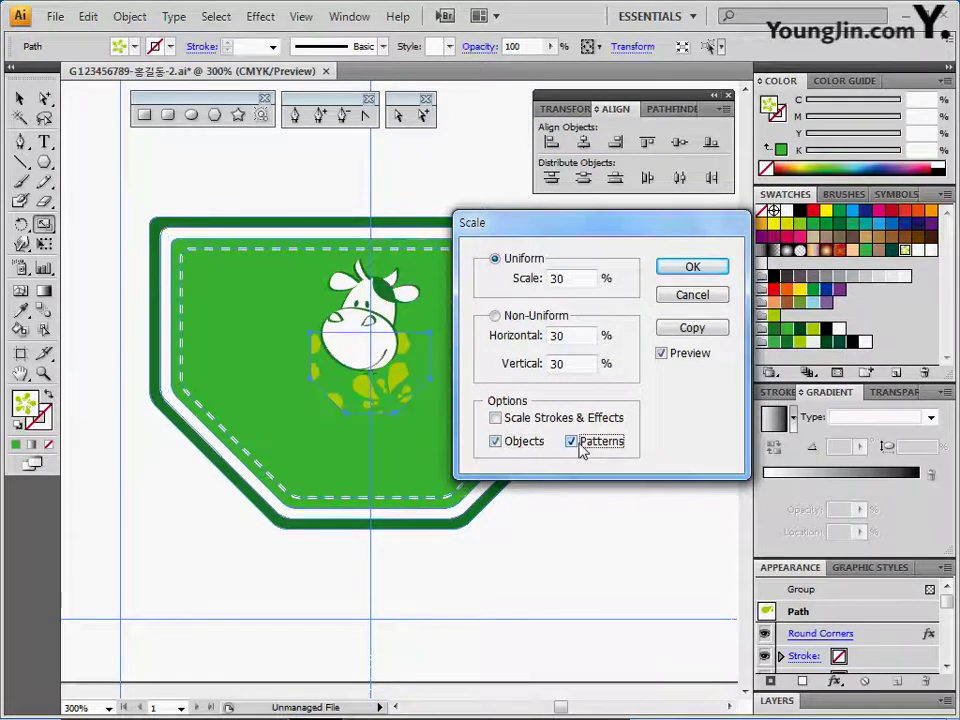
left_click(515, 445)
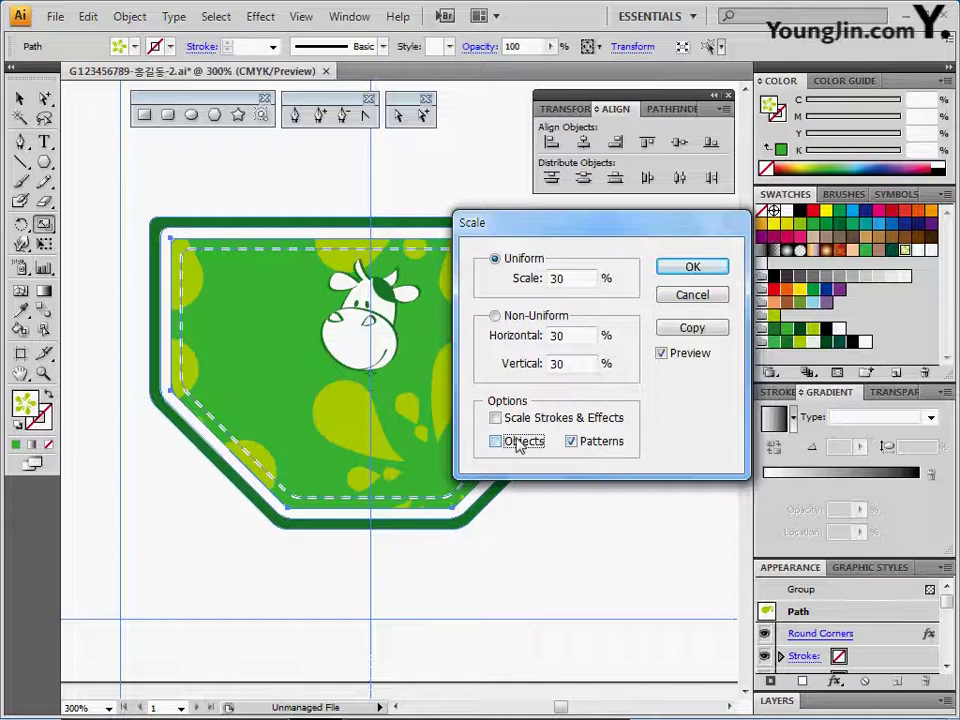
left_click(695, 270)
key("ctrl+shift+a")
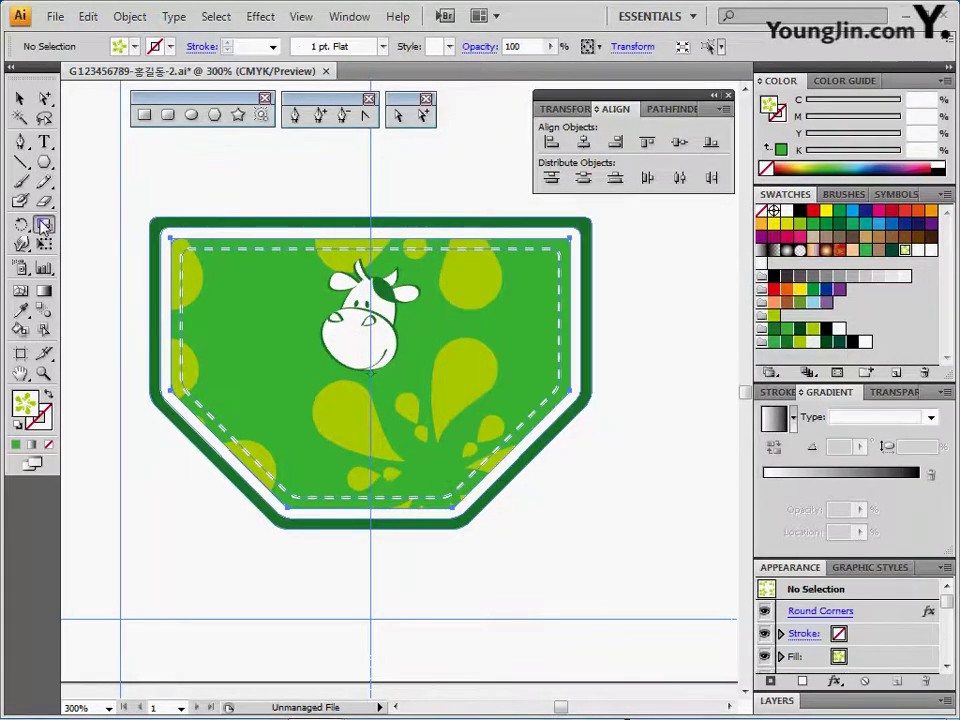
double_click(44, 226)
left_click_drag(480, 238, 611, 189)
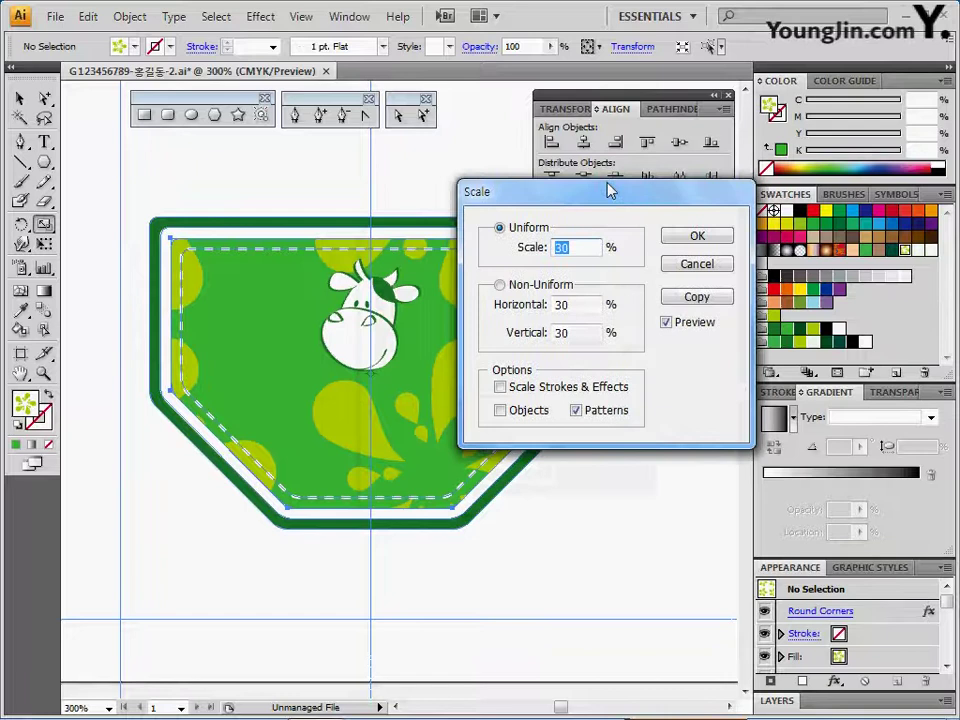
left_click(668, 321)
left_click(670, 322)
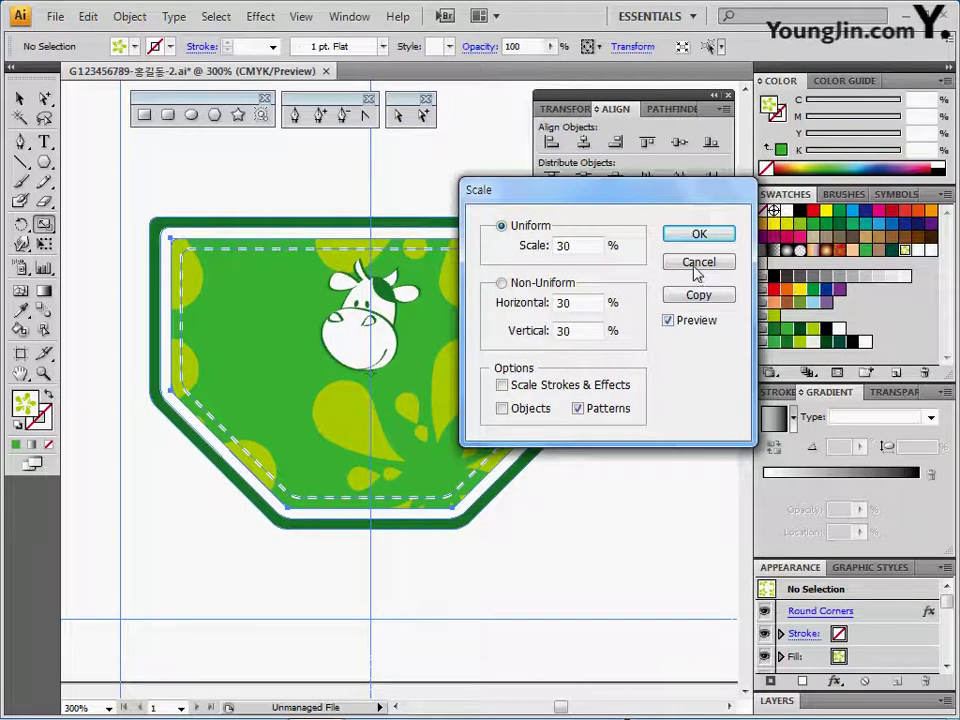
left_click(697, 264)
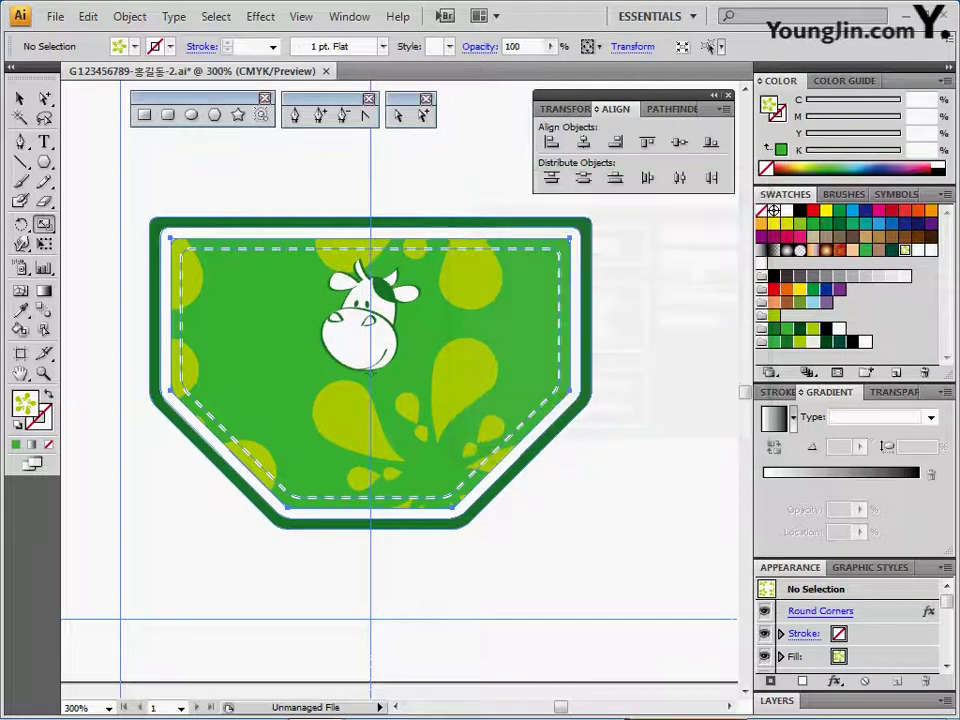
Undo the panel's pattern fill and apply the 우유 방울 flower pattern swatch to it again
left_click(280, 196)
key("ctrl+z")
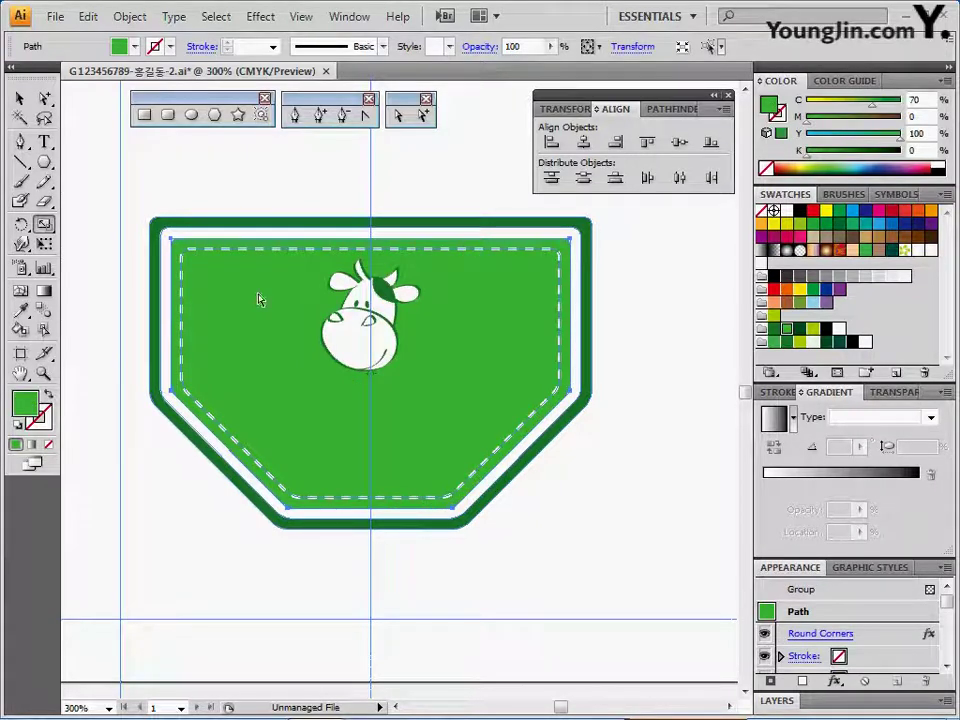
left_click(902, 250)
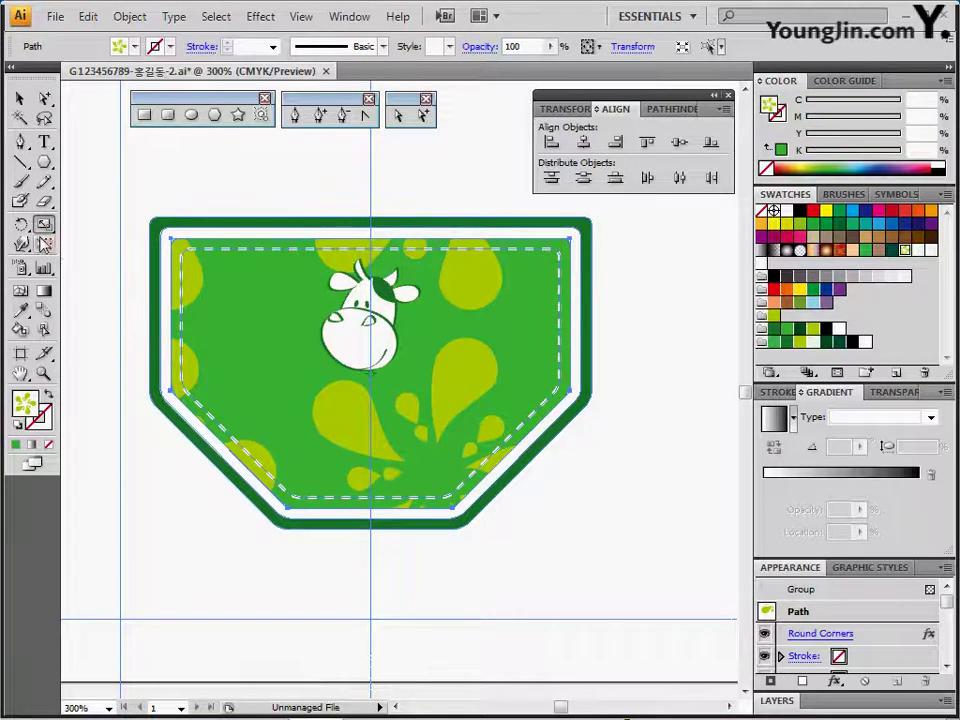
Scale only the pattern inside the pocket's inner panel uniformly to 30%, without scaling the object, and set the patterned panel's opacity to 70%
key("Return")
left_click_drag(459, 236, 557, 231)
left_click(559, 270)
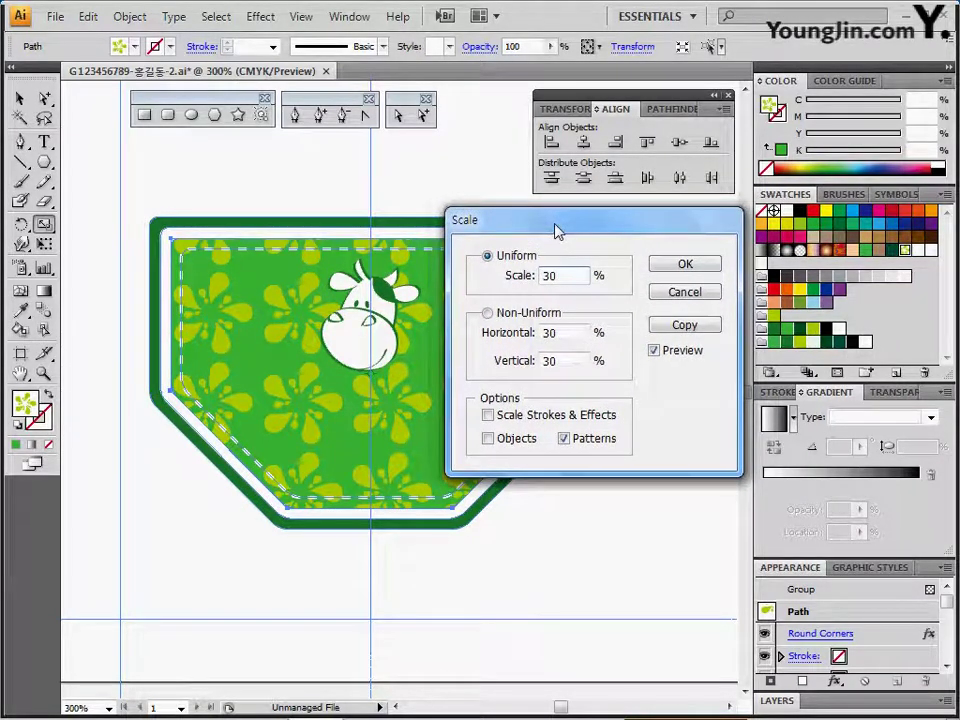
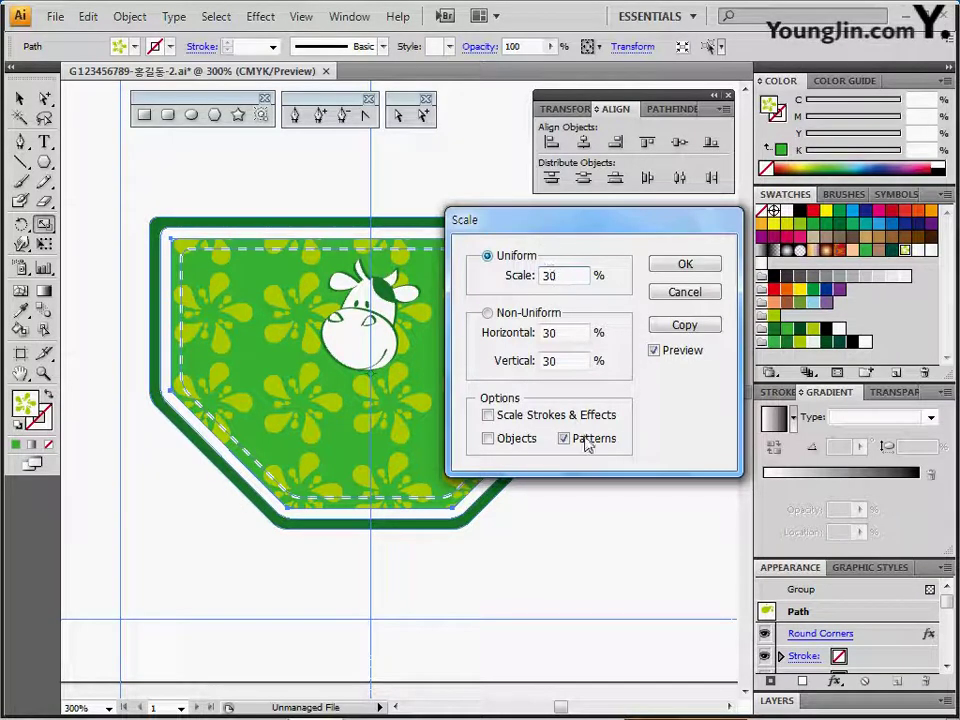
left_click(686, 265)
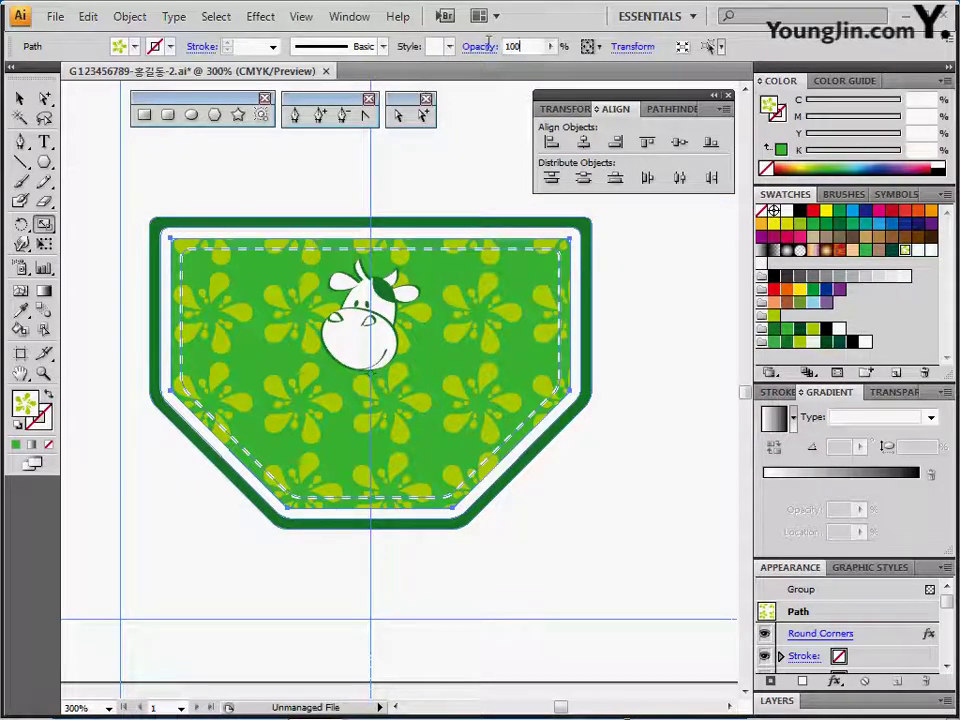
type("70")
key("Return")
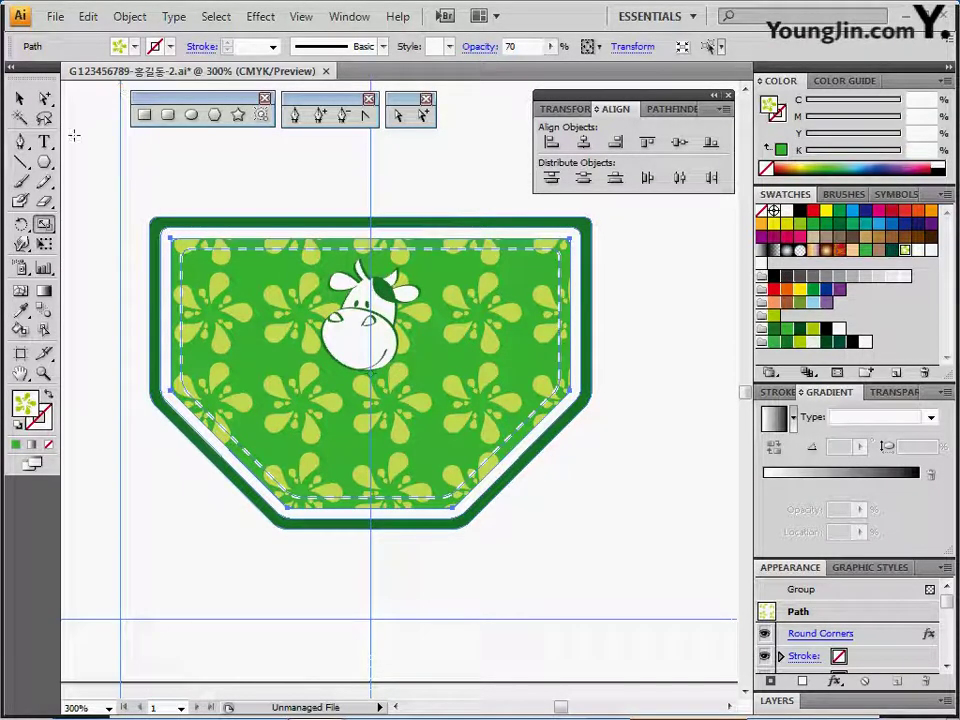
Select the whole grouped pocket, including its border, patterned panel and dashed stitching
left_click(20, 97)
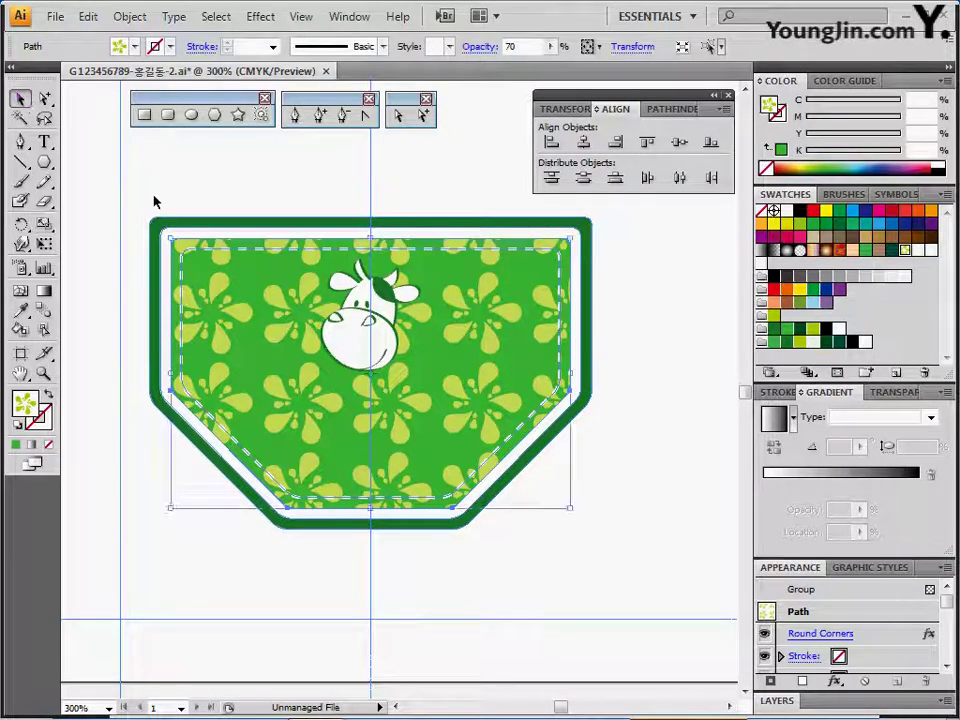
left_click_drag(147, 182, 197, 268)
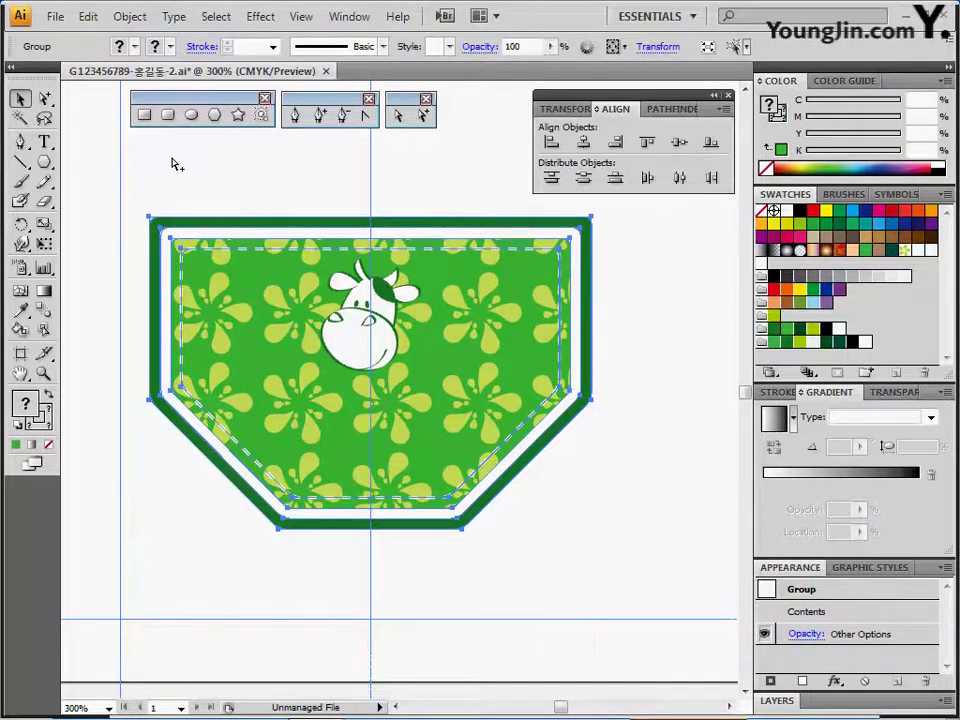
Show the badge artwork in outline view and hide the guides
key("ctrl+y")
left_click(228, 204)
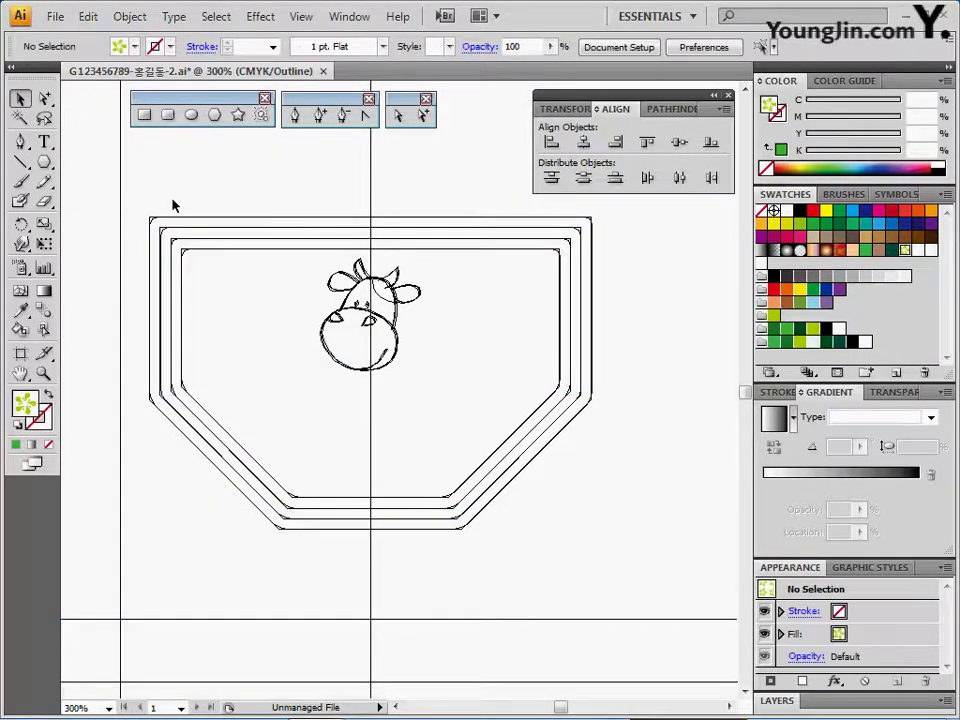
left_click_drag(133, 192, 208, 176)
key("ctrl+semicolon")
Expand the appearance of the grouped badge shapes so their rounded corners become real paths, and return to preview view
left_click_drag(118, 195, 200, 279)
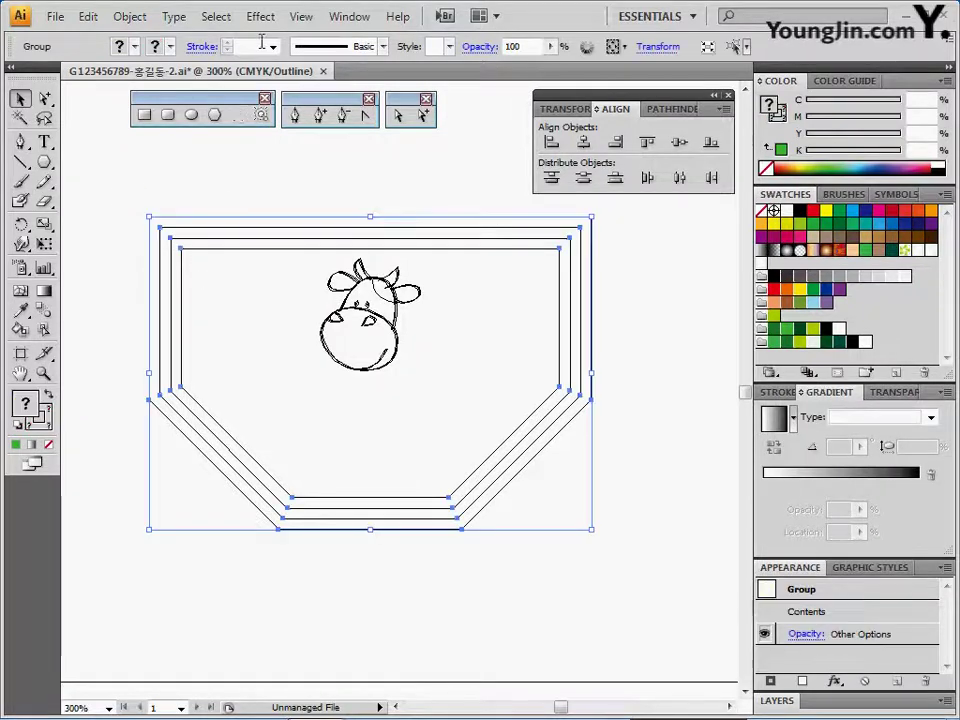
left_click(262, 17)
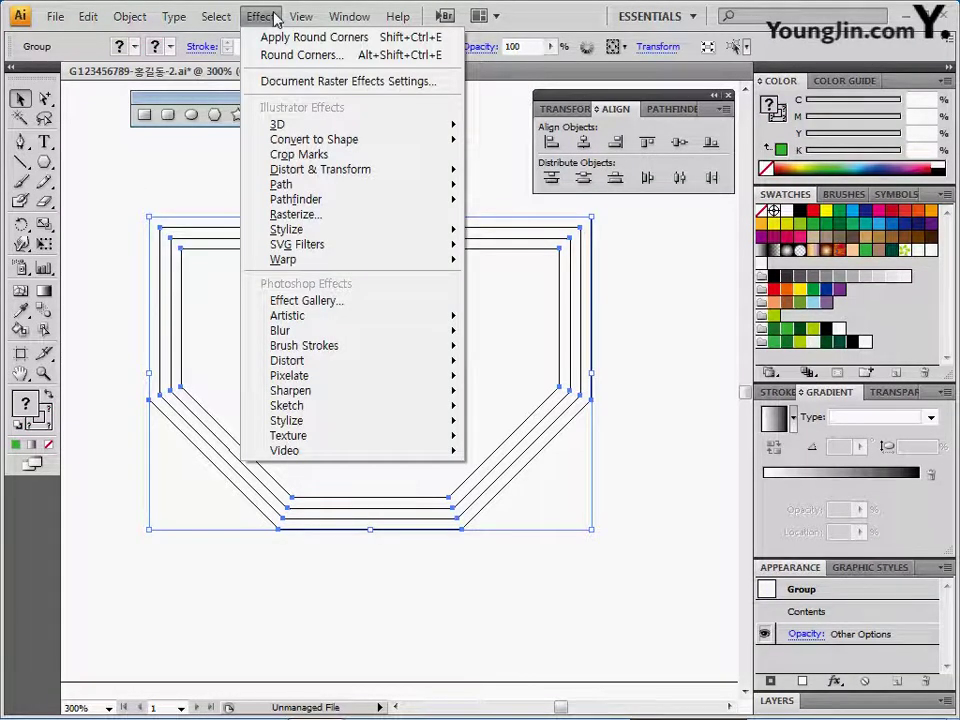
left_click(272, 19)
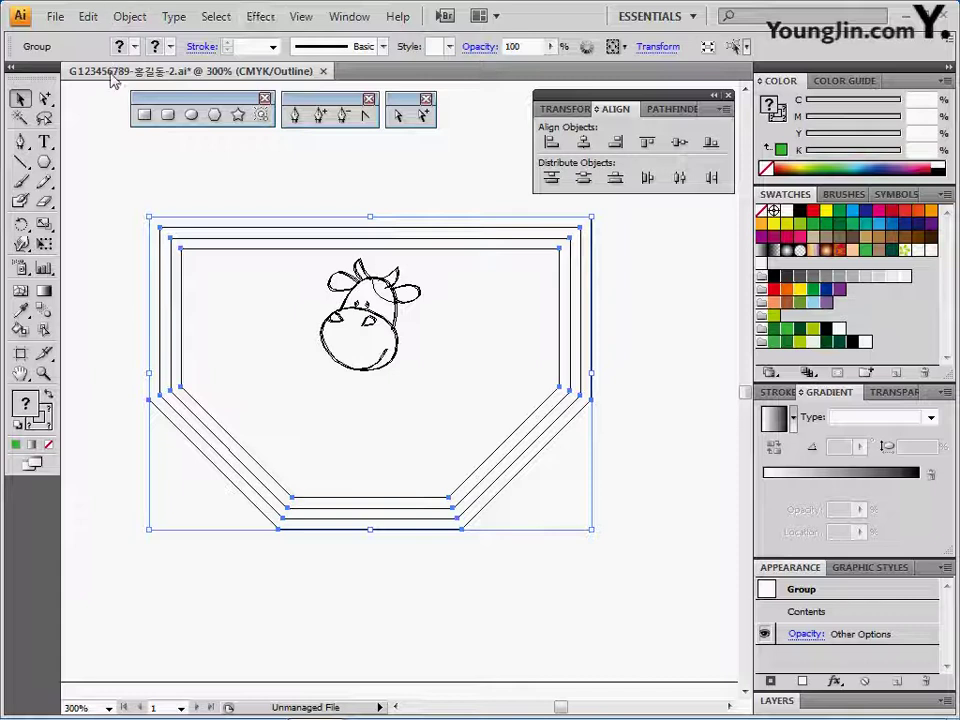
left_click(114, 186)
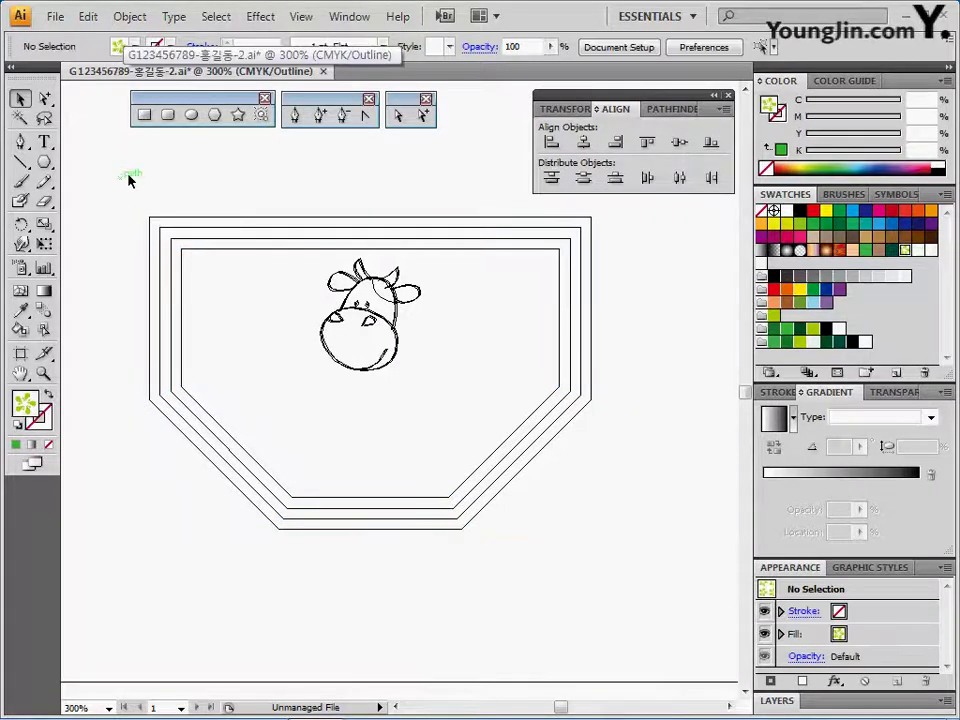
left_click_drag(125, 176, 214, 260)
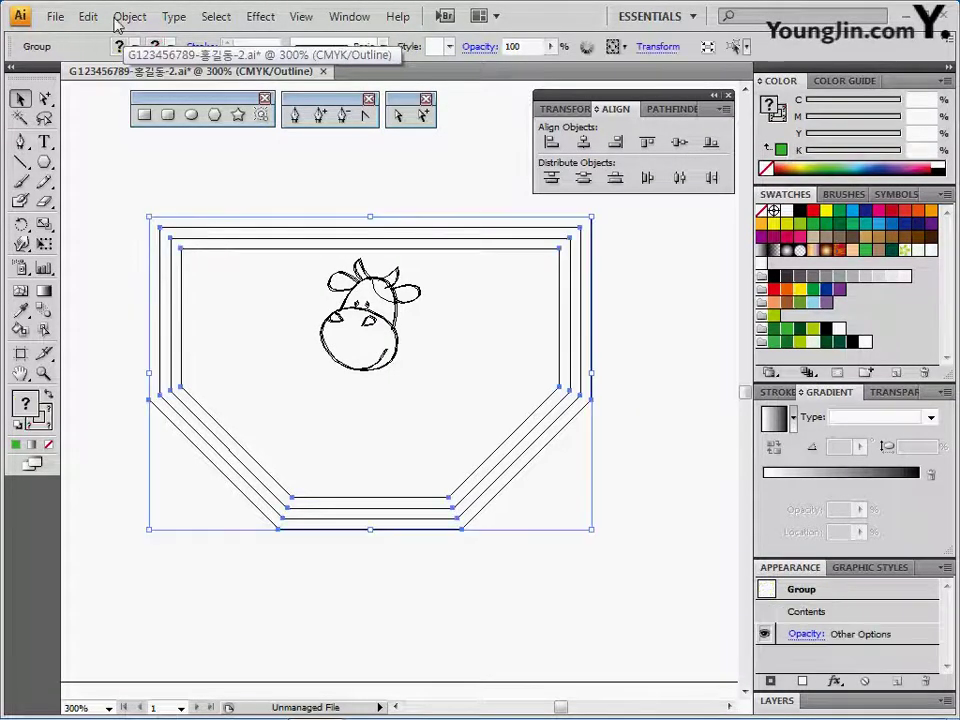
left_click(129, 16)
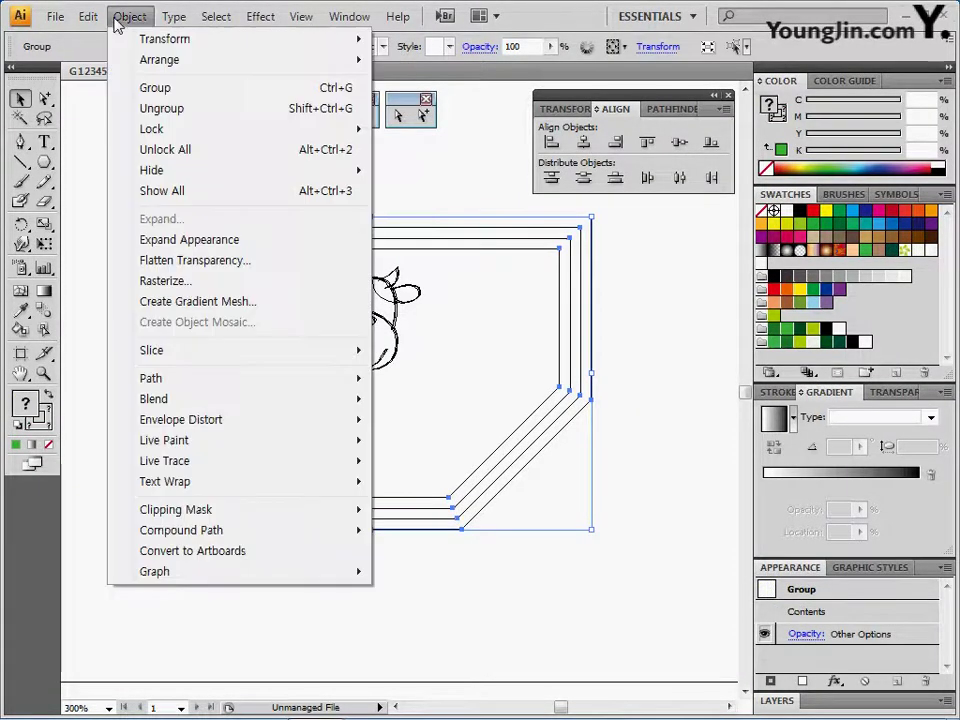
left_click(191, 244)
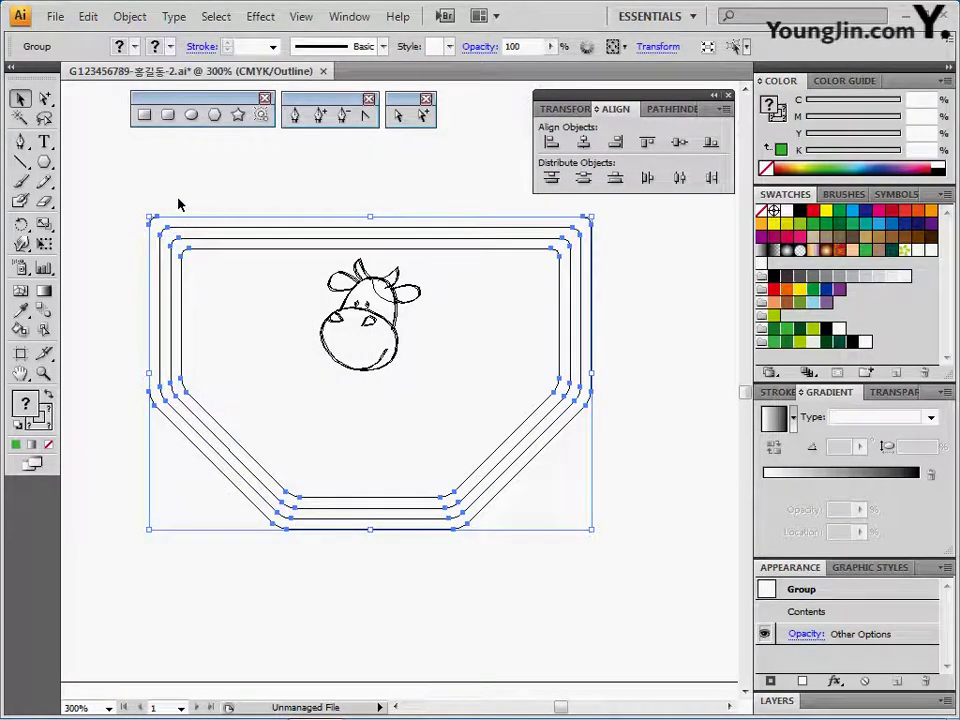
left_click(183, 206)
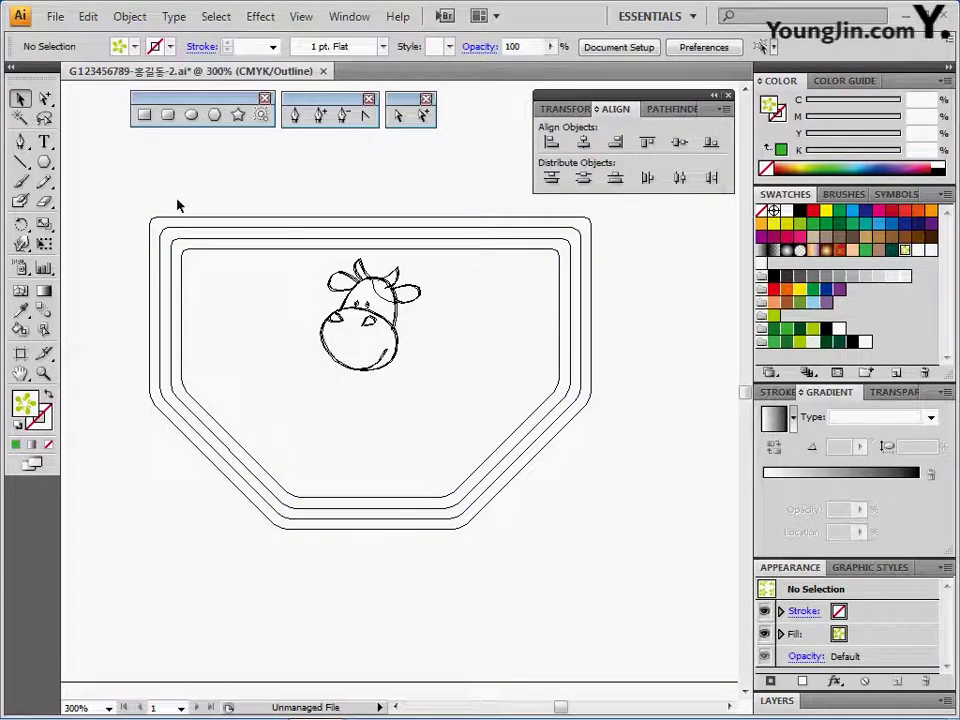
key("ctrl+y")
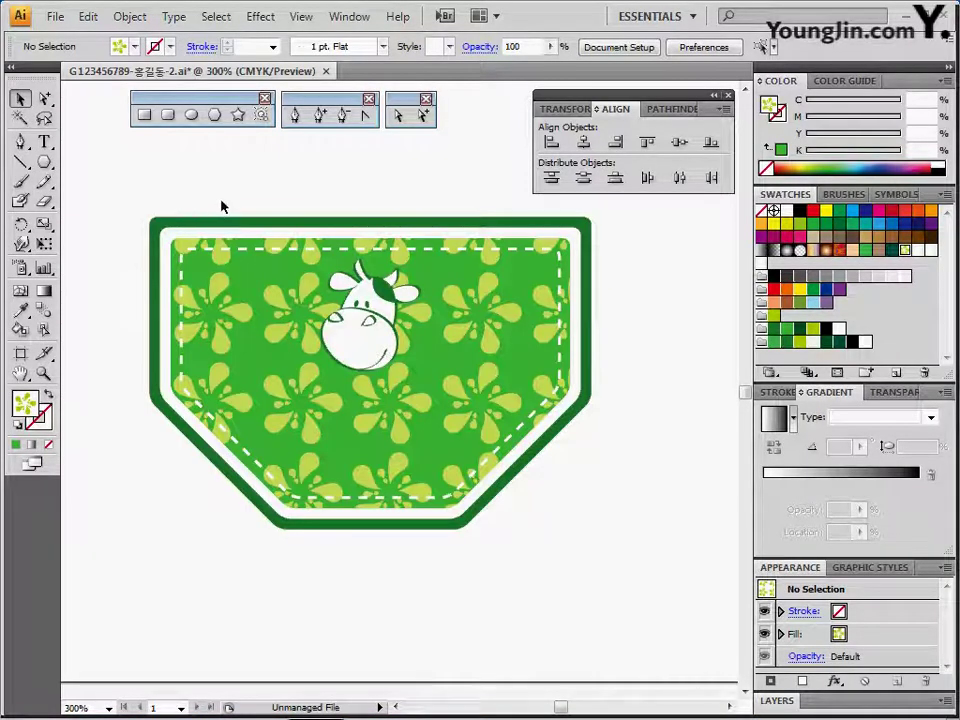
Bring the prepared LOWFAT MILK text into the badge artwork
left_click(46, 144)
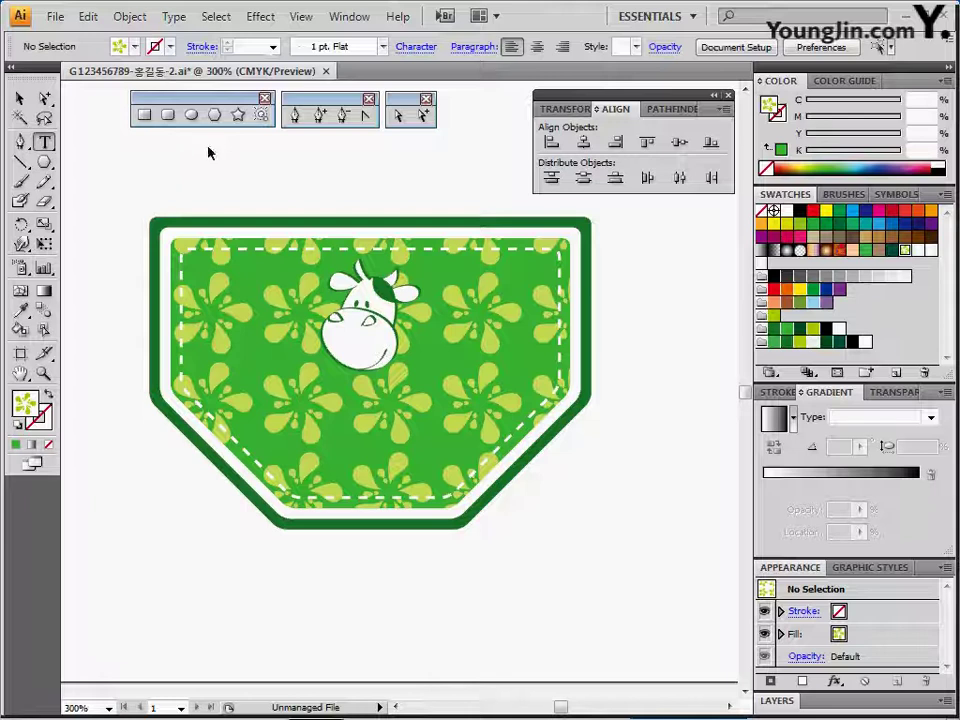
key("ctrl+v")
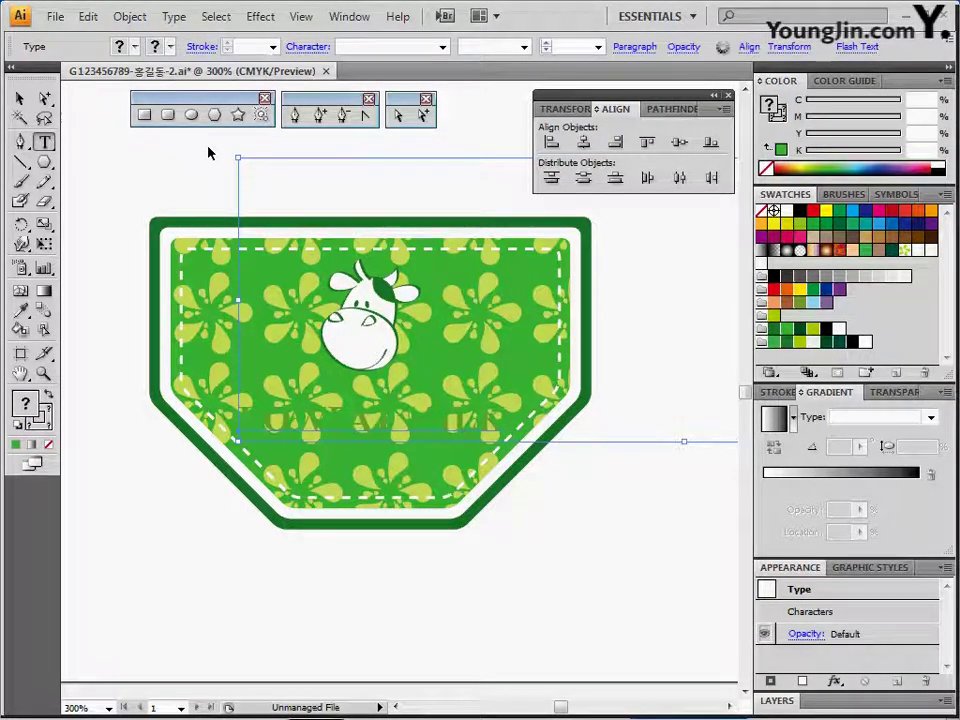
key("ctrl+shift+o")
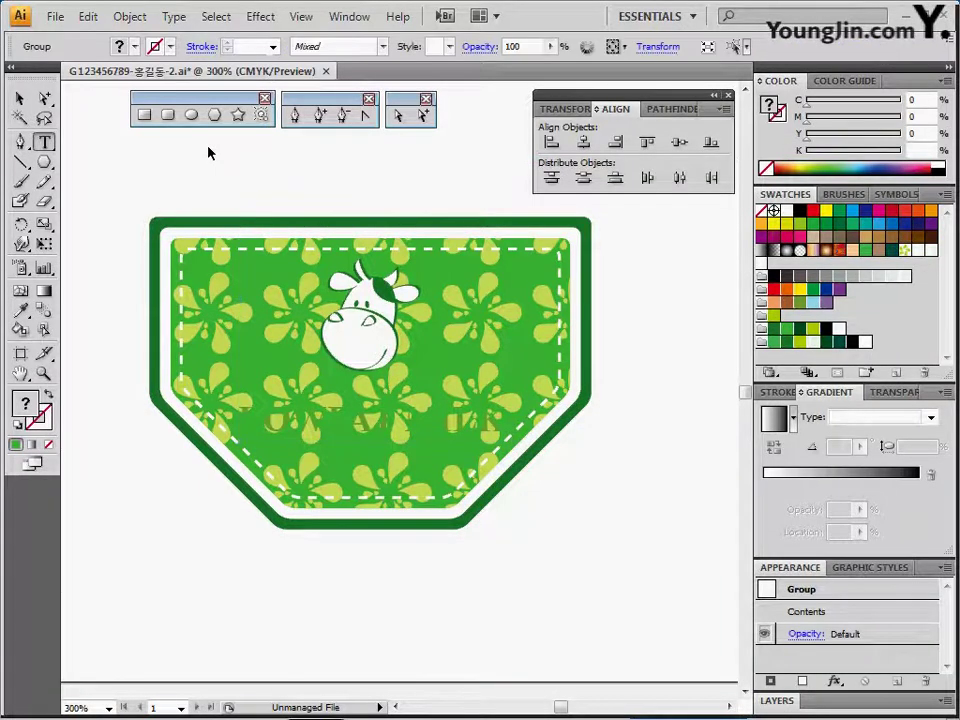
Bring the LOWFAT MILK text to the front of the green patterned badge, selecting it in outline view and returning to preview
left_click(272, 432, "ctrl")
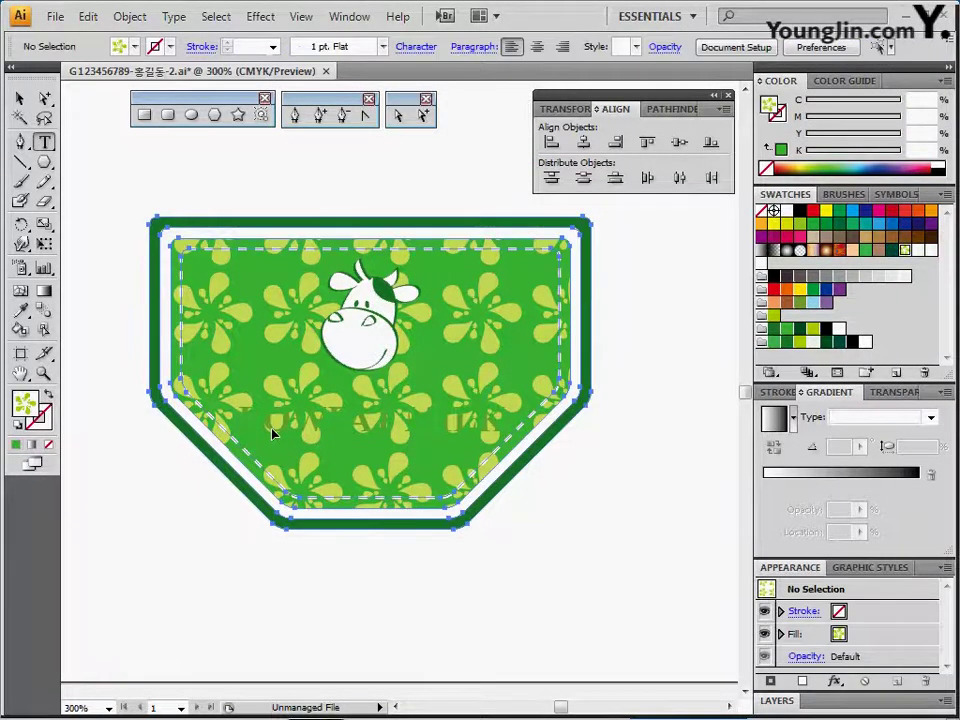
key("ctrl+y")
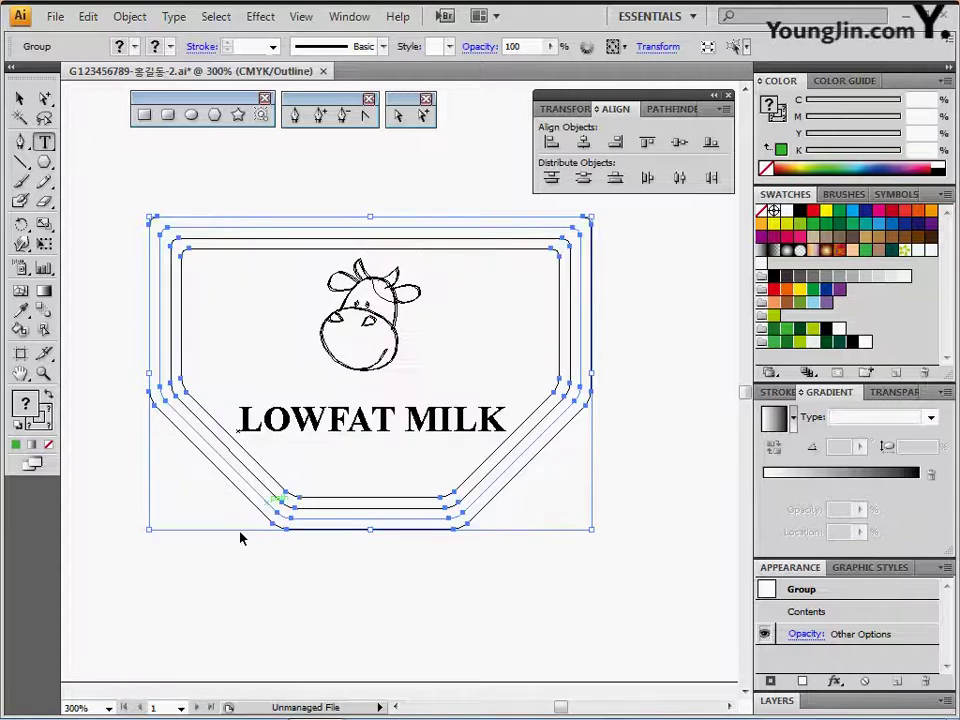
left_click(240, 536)
right_click(300, 427)
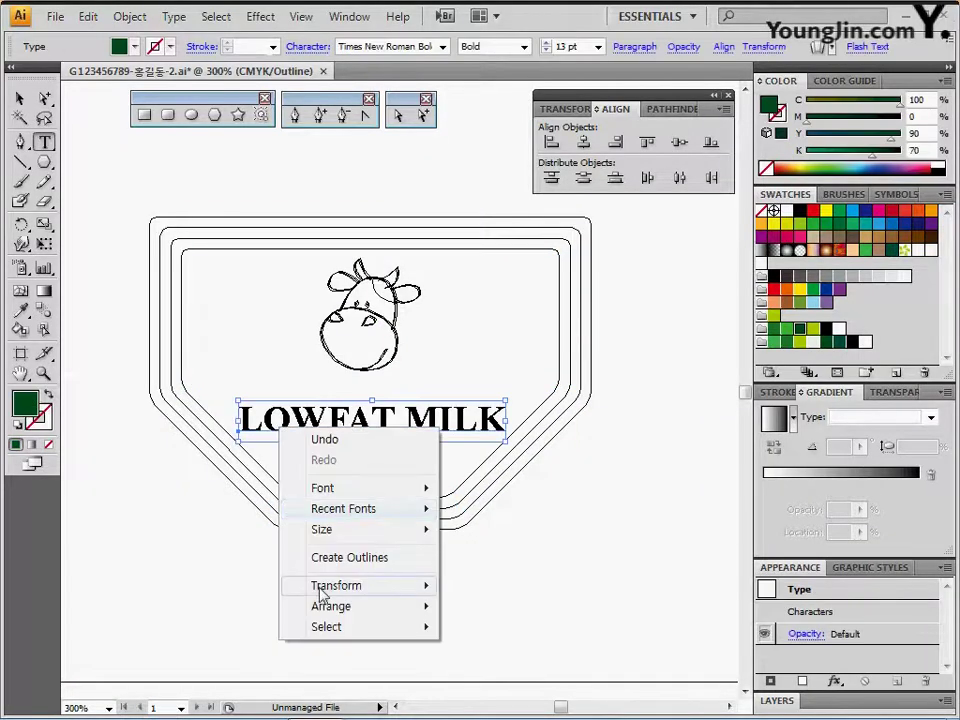
mouse_move(330, 606)
left_click(467, 664)
key("ctrl+y")
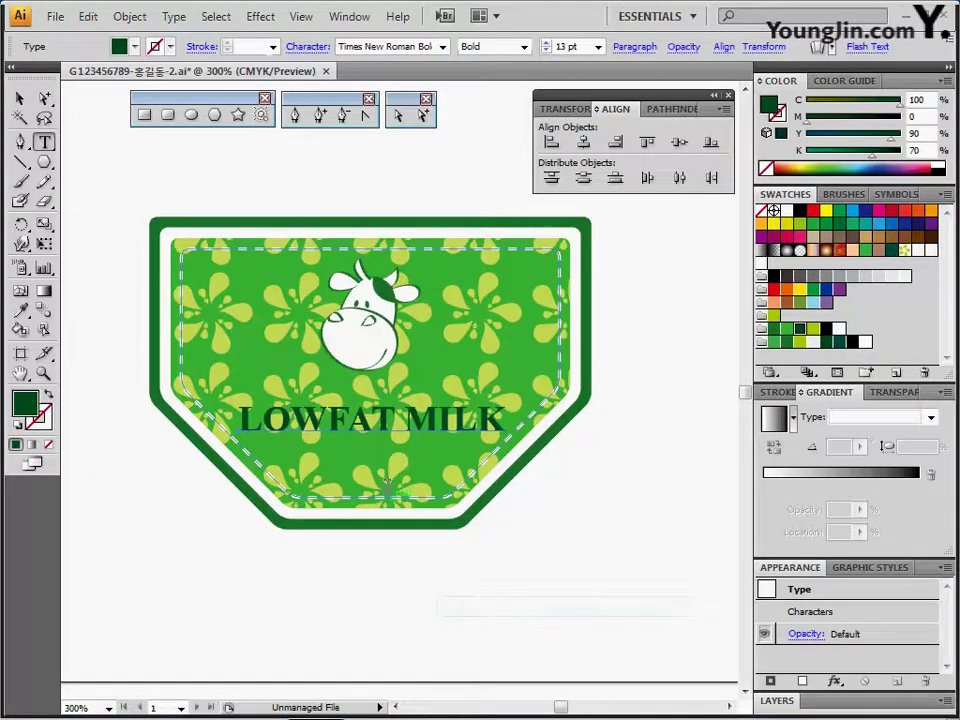
Check the LOWFAT MILK text's font, style, size and CMYK fill values, keeping the character settings clear of the badge
key("ctrl+t")
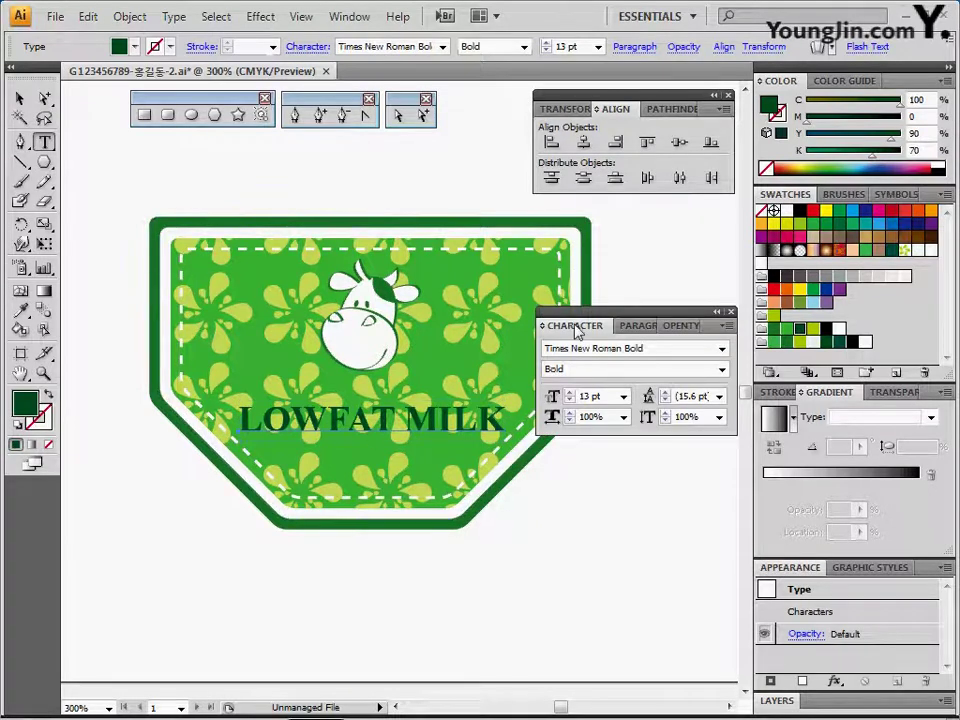
left_click_drag(577, 322, 580, 303)
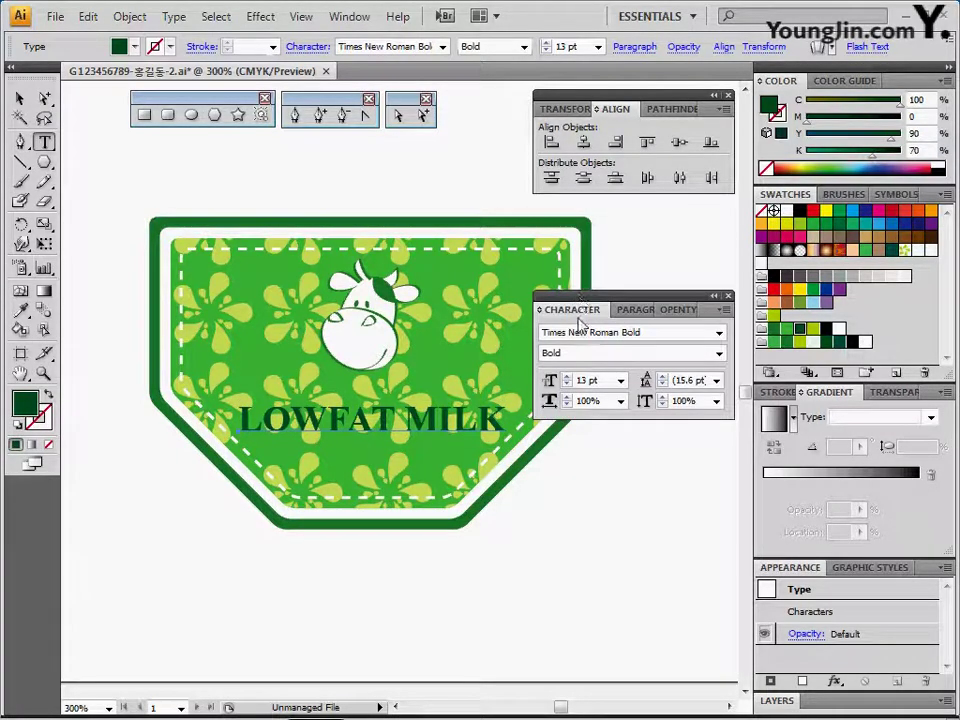
left_click(574, 336)
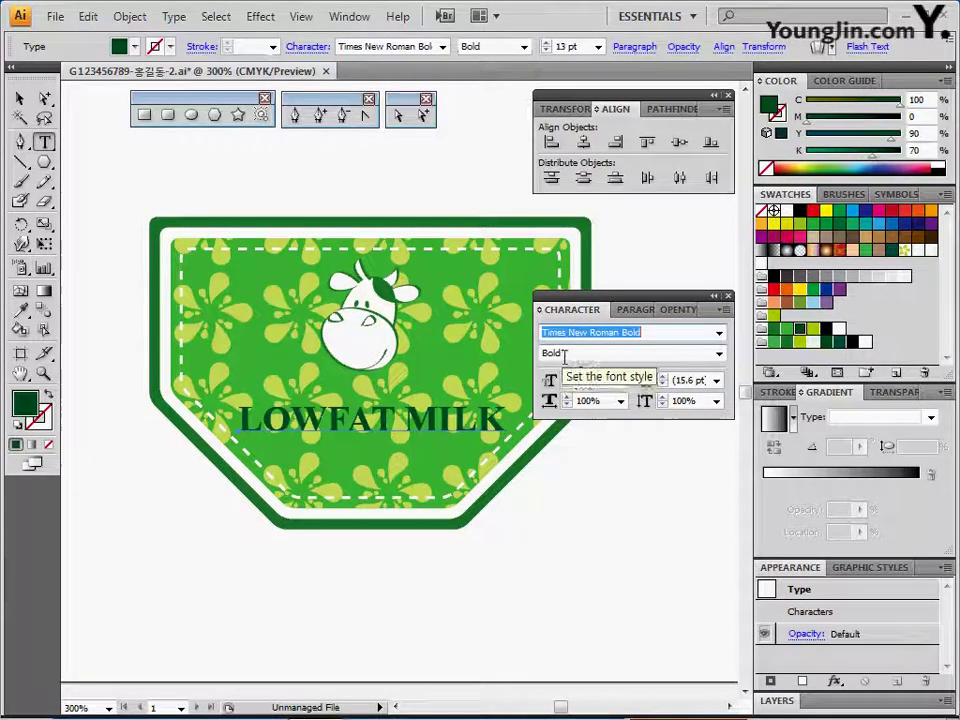
left_click(570, 352)
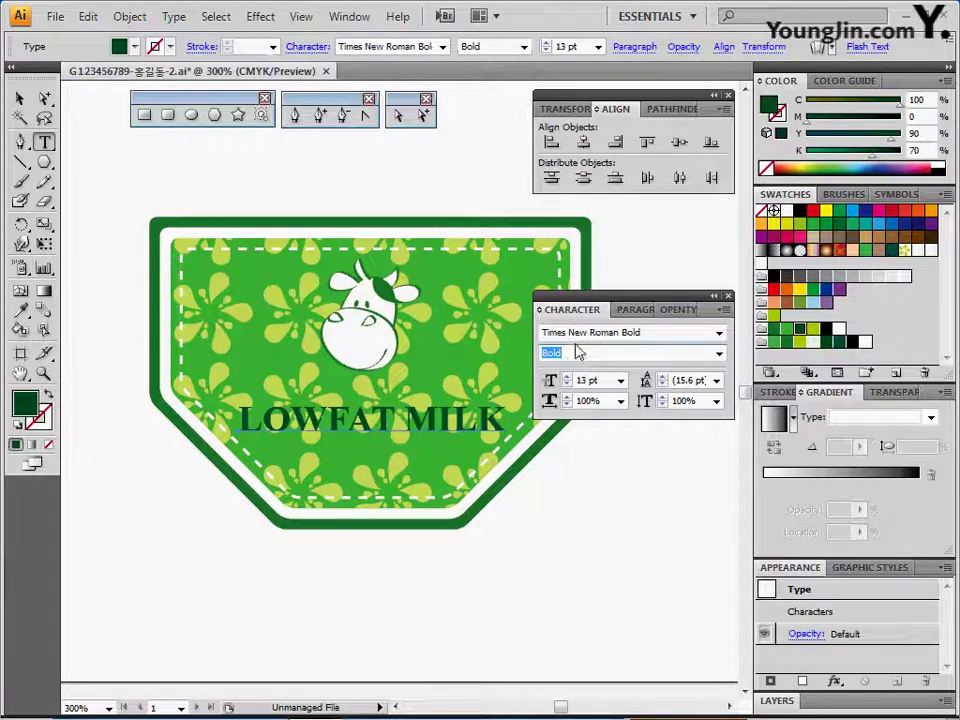
key("Tab")
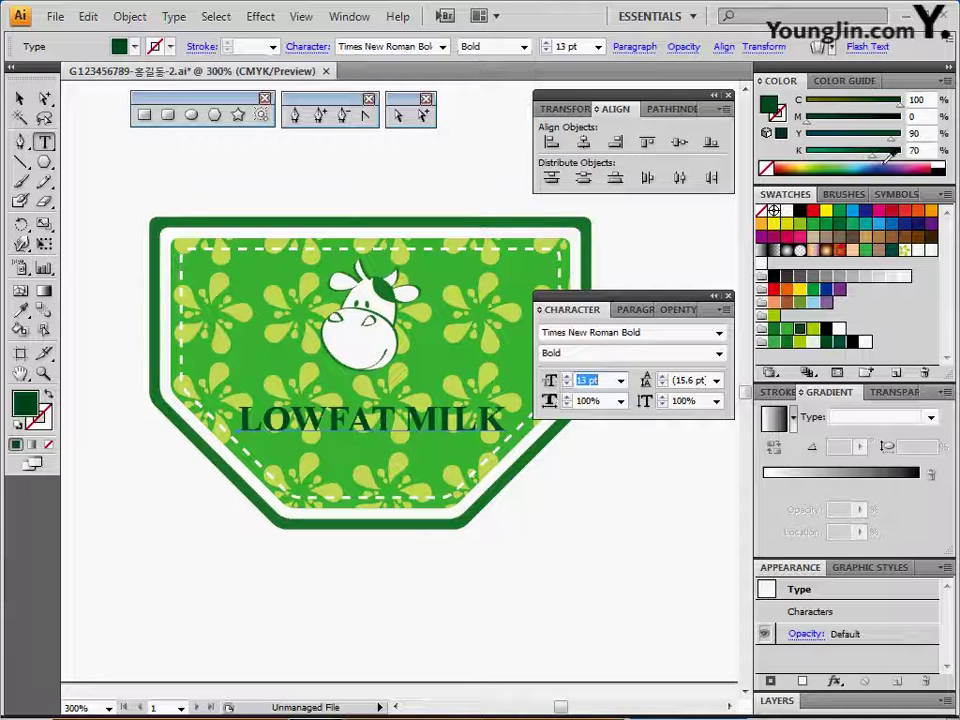
left_click(926, 99)
left_click(926, 133)
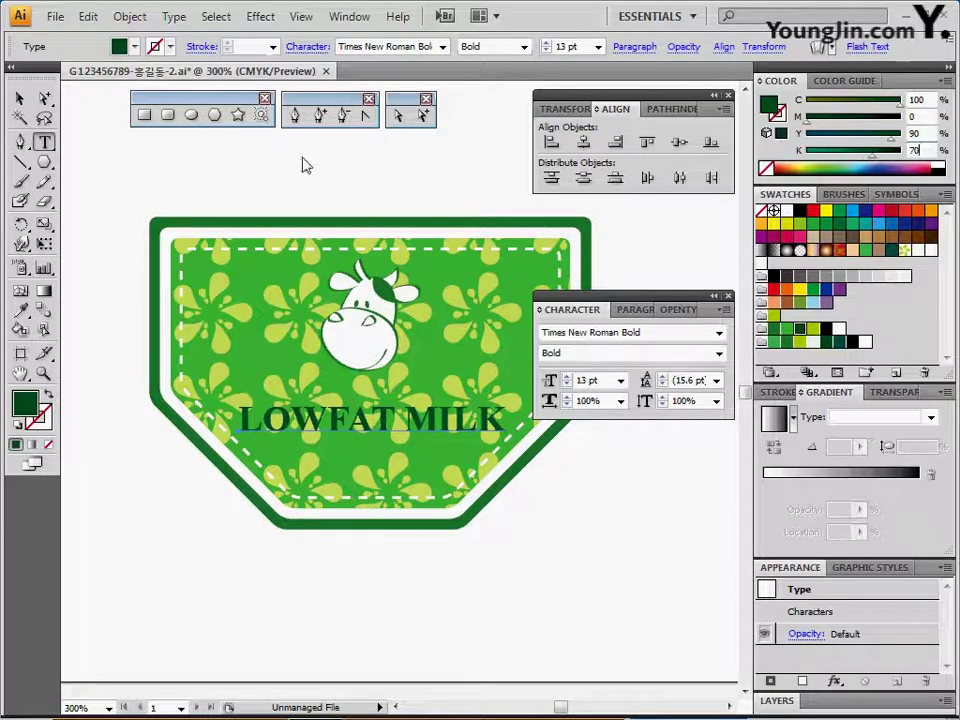
left_click_drag(627, 300, 633, 565)
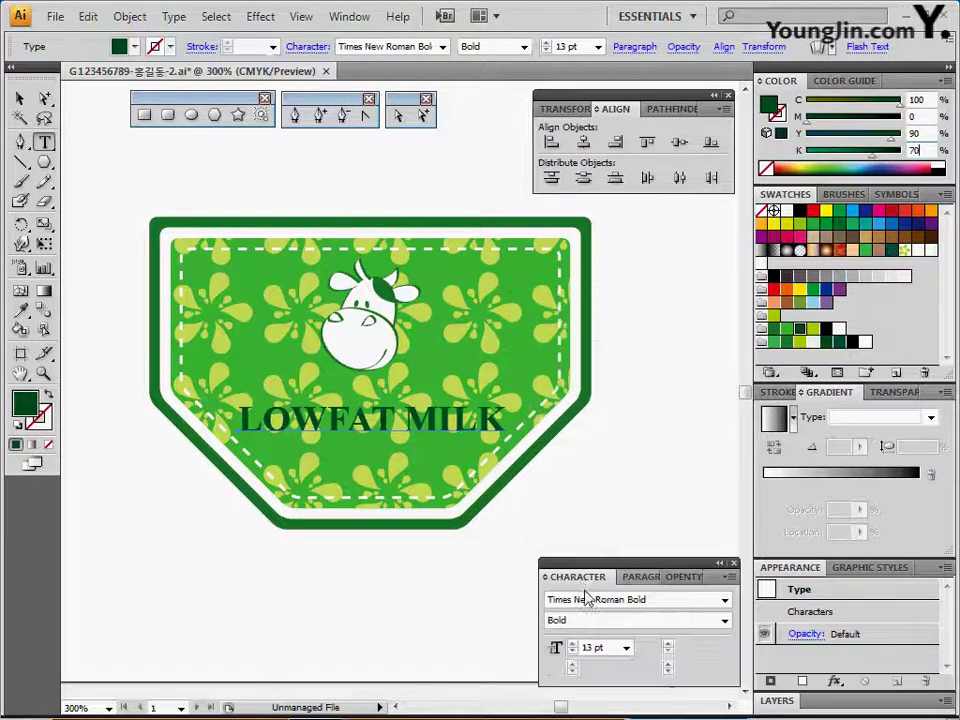
Open a Drop Shadow effect with preview for only the outer dark green border shape within the badge group
key("ctrl")
left_click(463, 220, "ctrl")
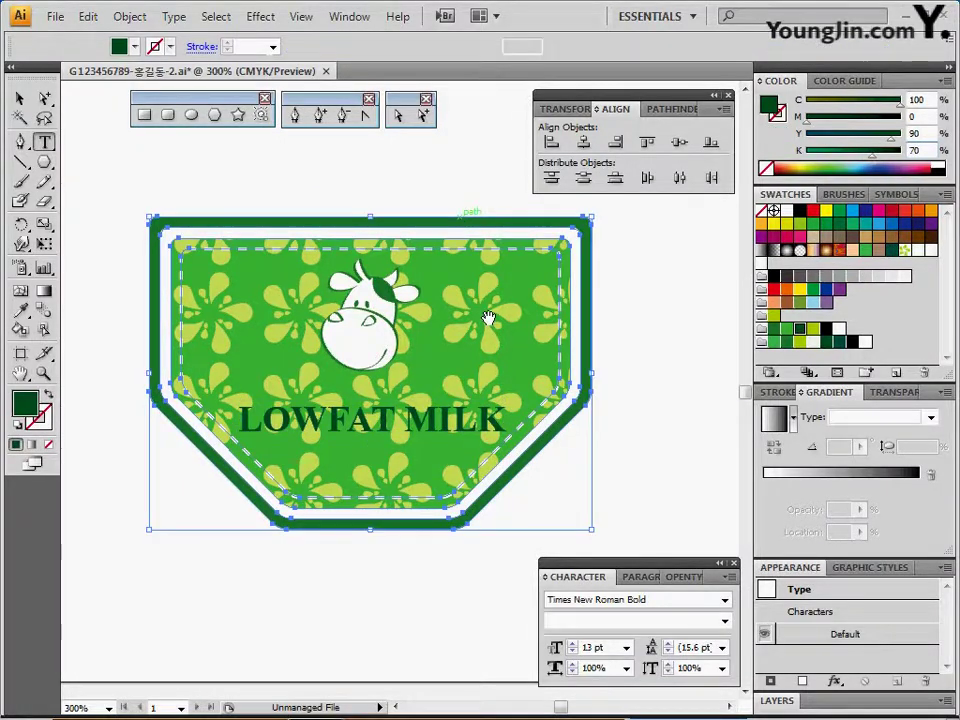
left_click_drag(482, 338, 411, 317)
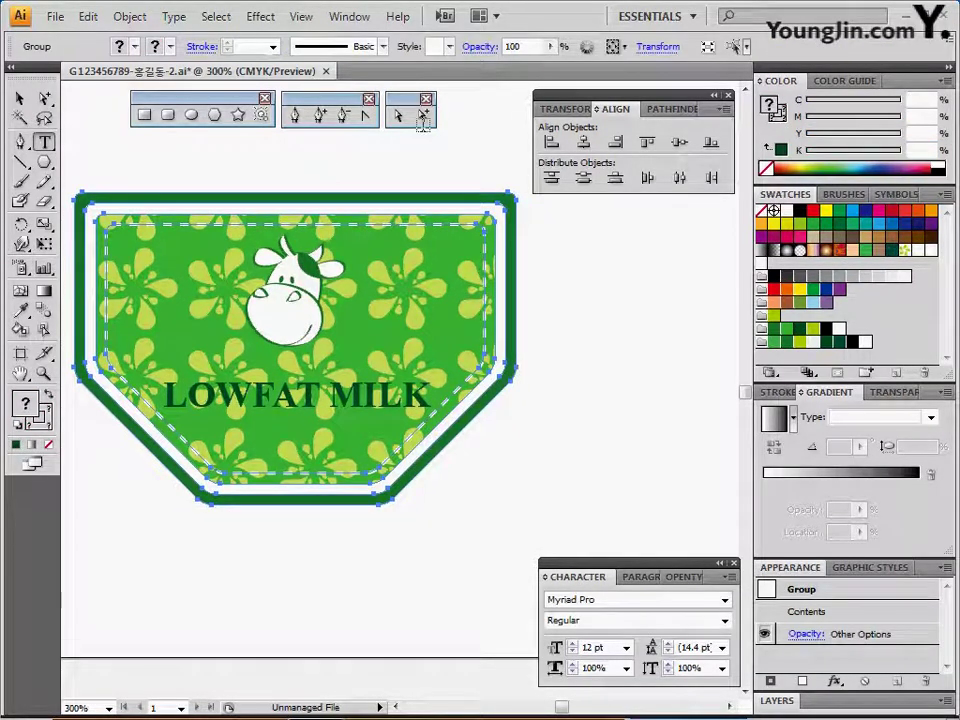
left_click(424, 115)
left_click(519, 375)
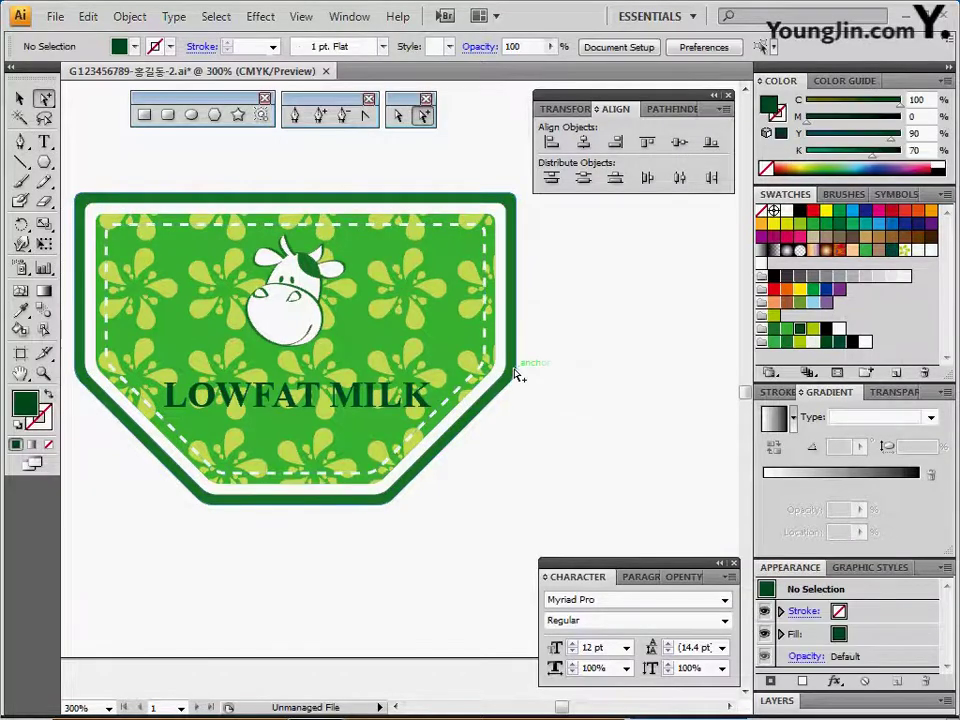
left_click(514, 373)
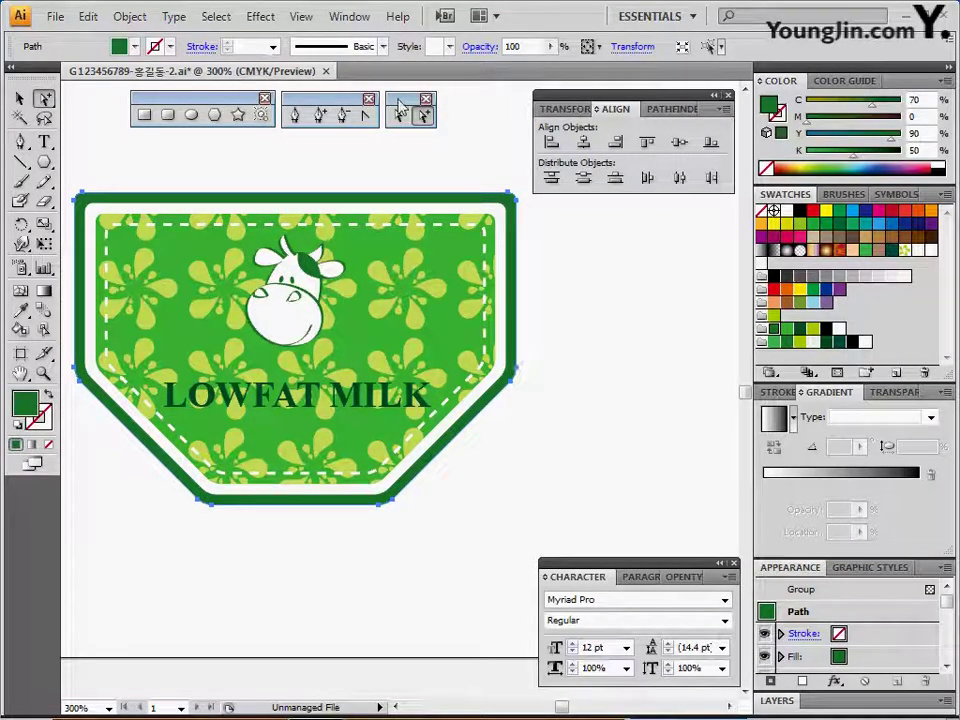
left_click(260, 16)
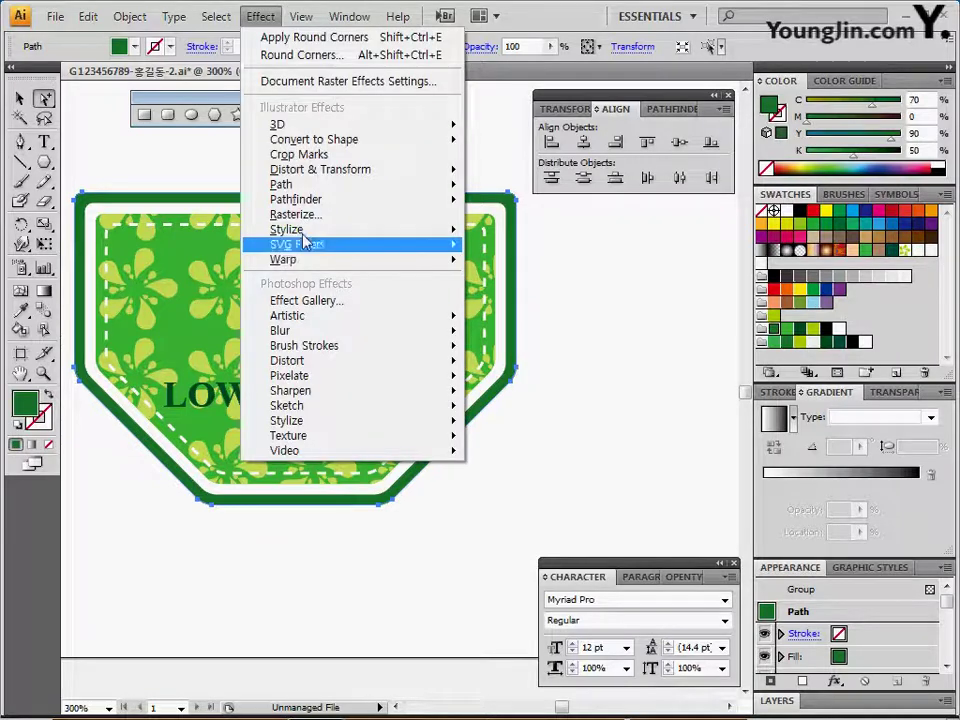
mouse_move(300, 229)
left_click(510, 254)
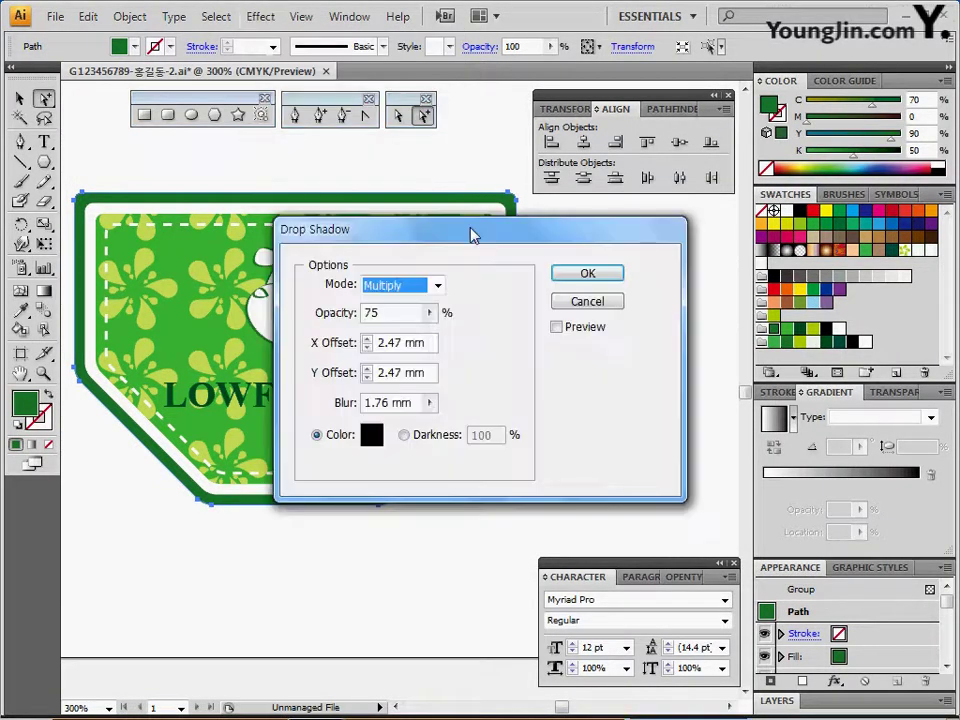
left_click_drag(471, 231, 615, 268)
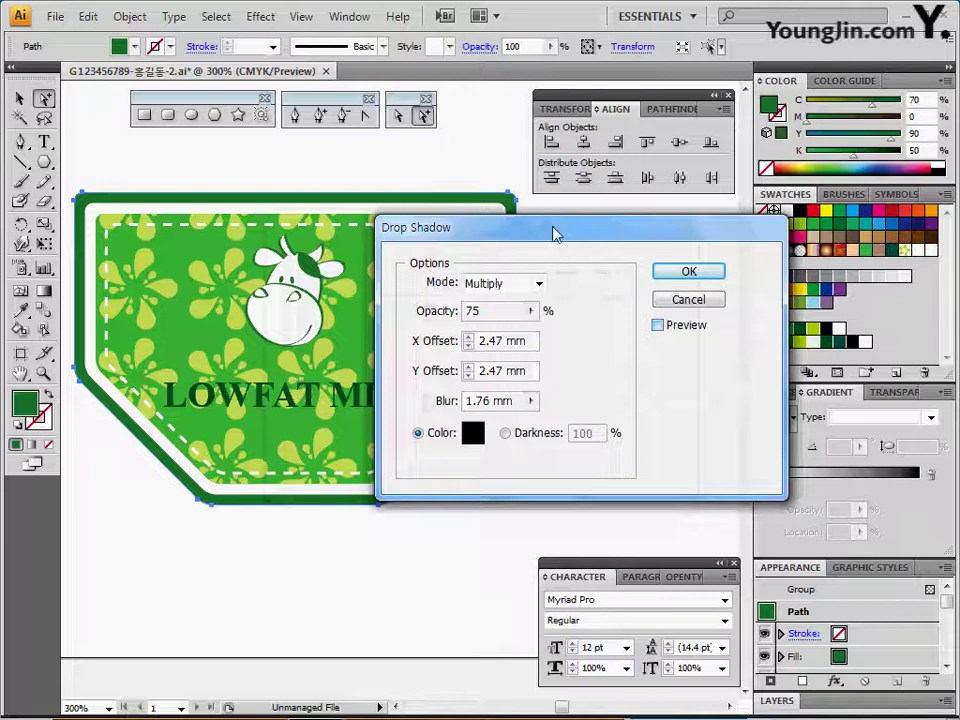
left_click(657, 325)
left_click_drag(553, 234, 651, 238)
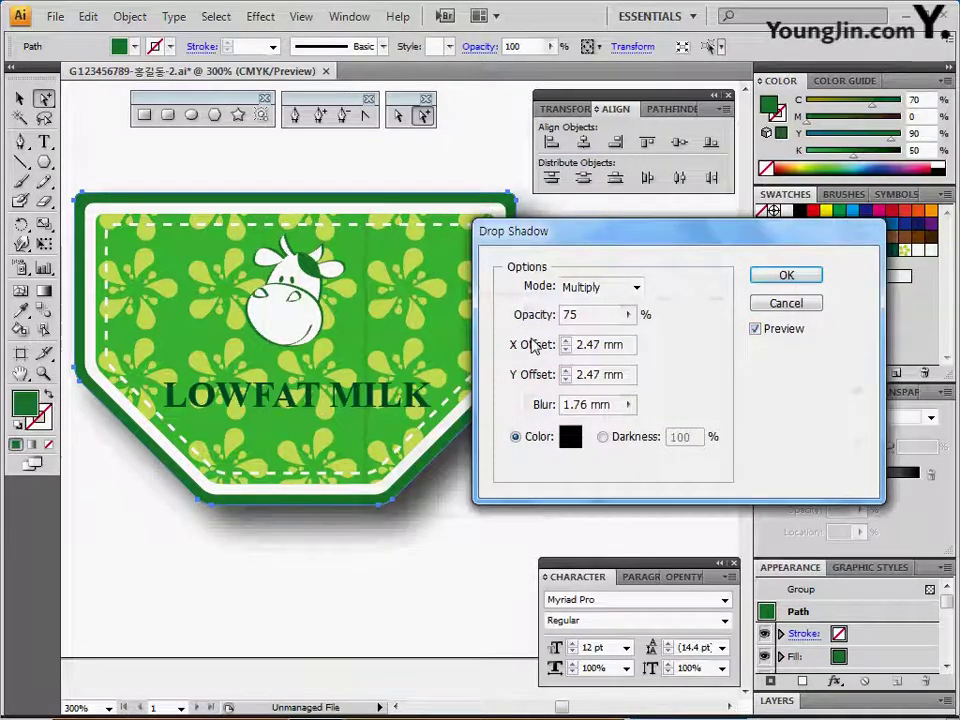
Set the outer border's drop shadow to 1 mm X offset, 1 mm Y offset and 1 mm blur, and apply it
left_click(531, 353)
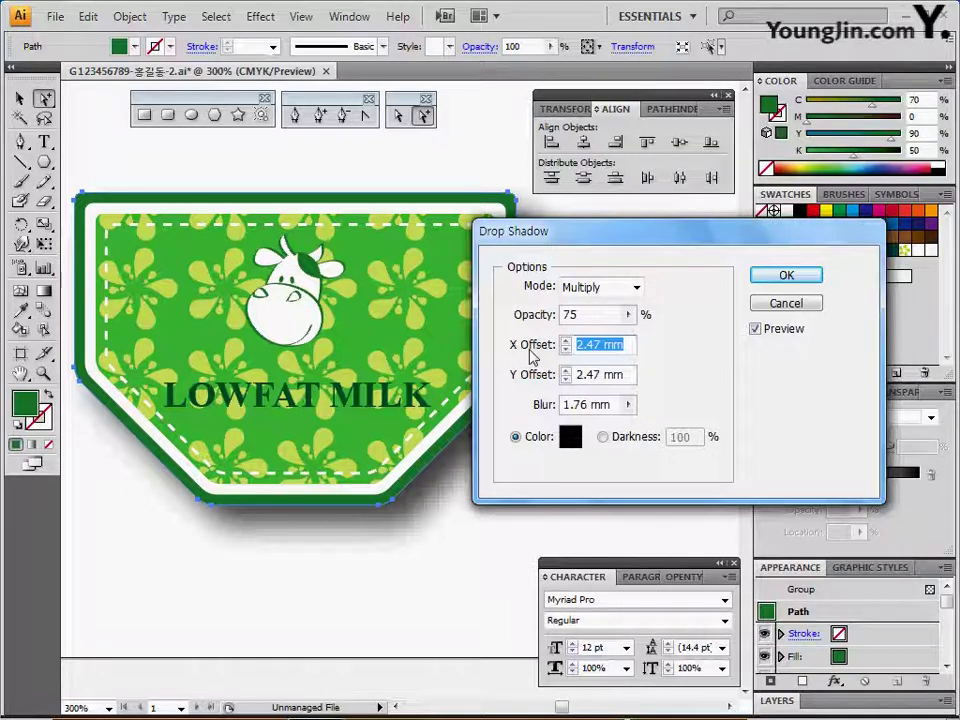
type("1")
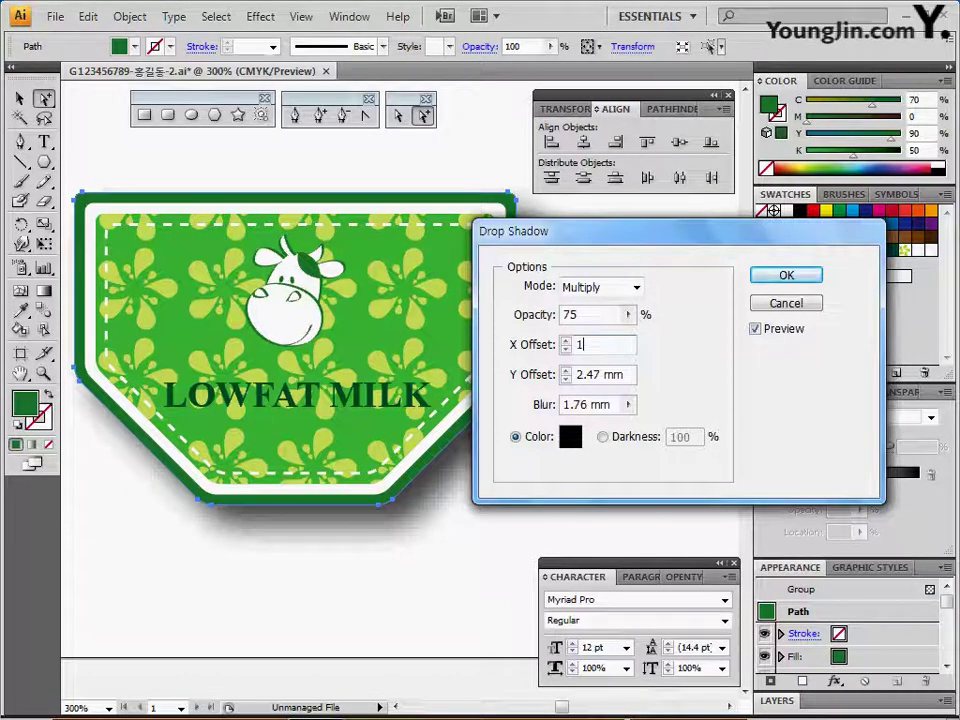
key("Tab")
type("1")
key("Tab")
type("1")
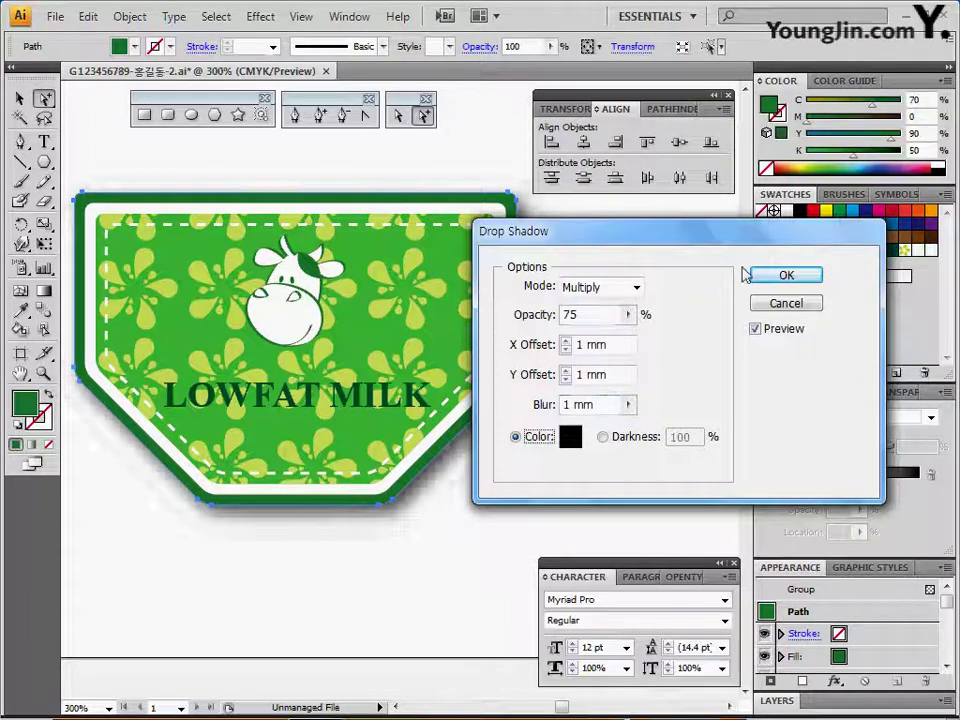
left_click(766, 280)
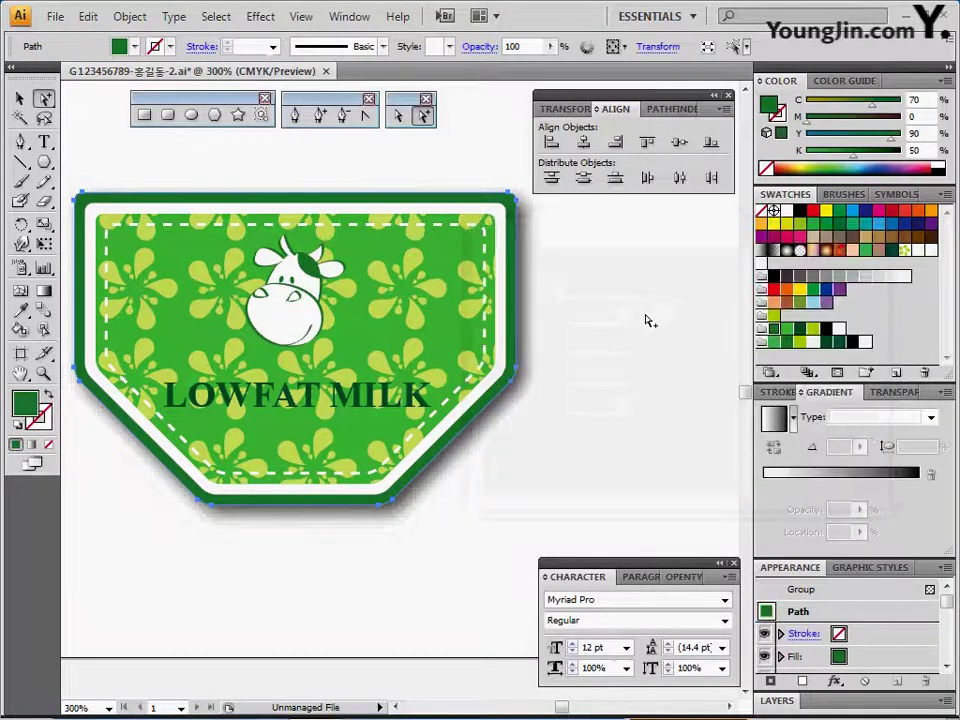
Delete the spare LOWFAT MILK and 100% organic texts beside the finished badge
left_click_drag(619, 298, 295, 489)
left_click_drag(415, 563, 519, 403)
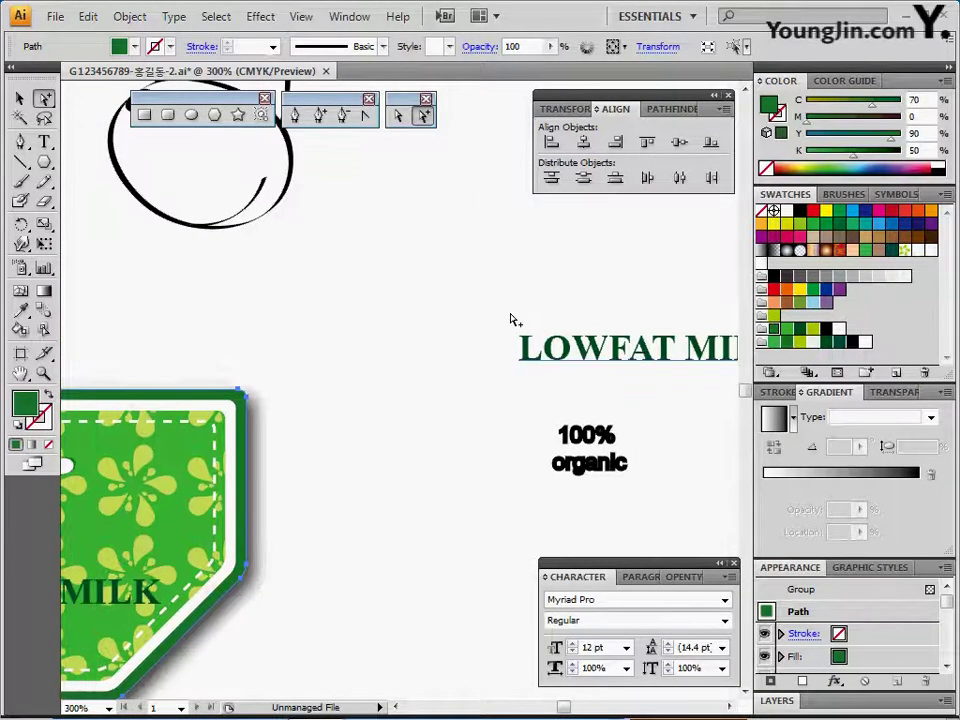
left_click_drag(510, 311, 620, 487)
key("Delete")
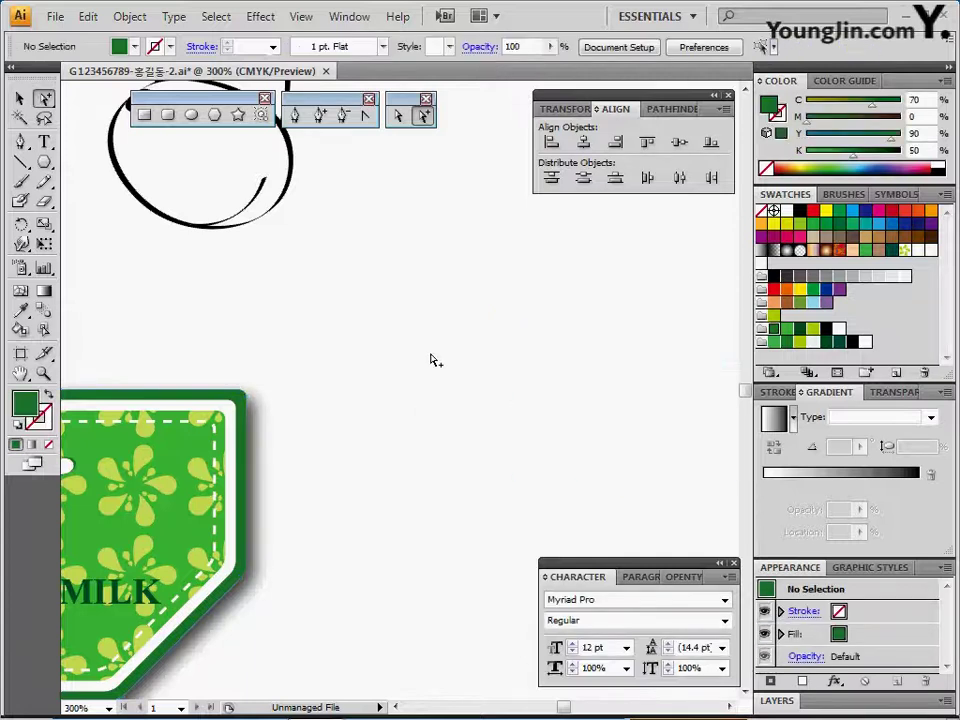
Restore the default white fill and 1 pt black stroke for drawing over the bottle sketch
left_click_drag(574, 326, 452, 396)
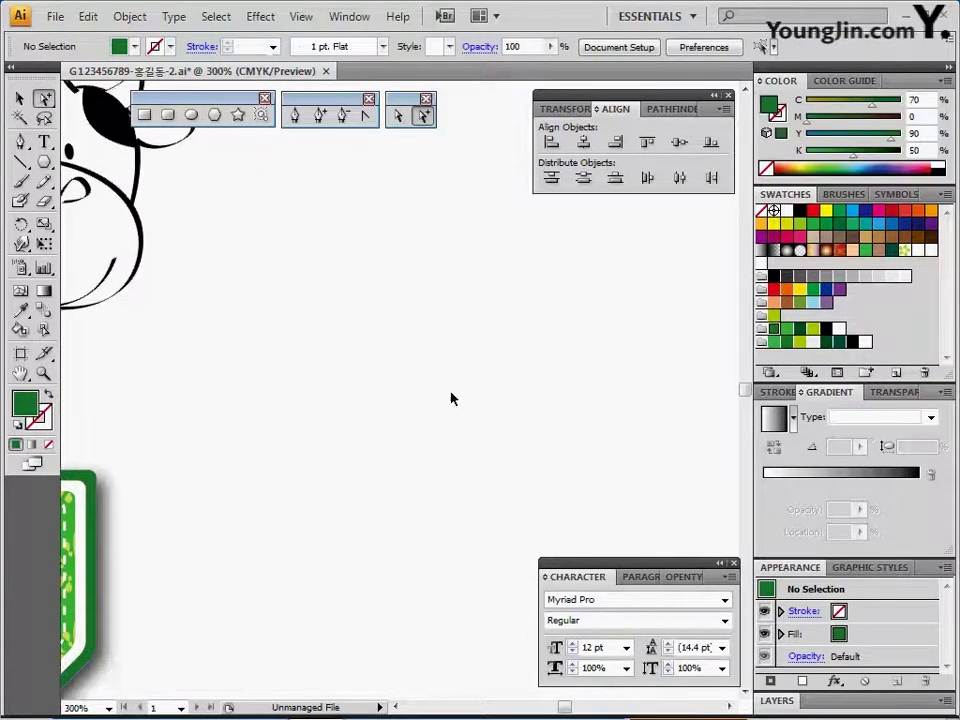
left_click_drag(431, 347, 294, 390)
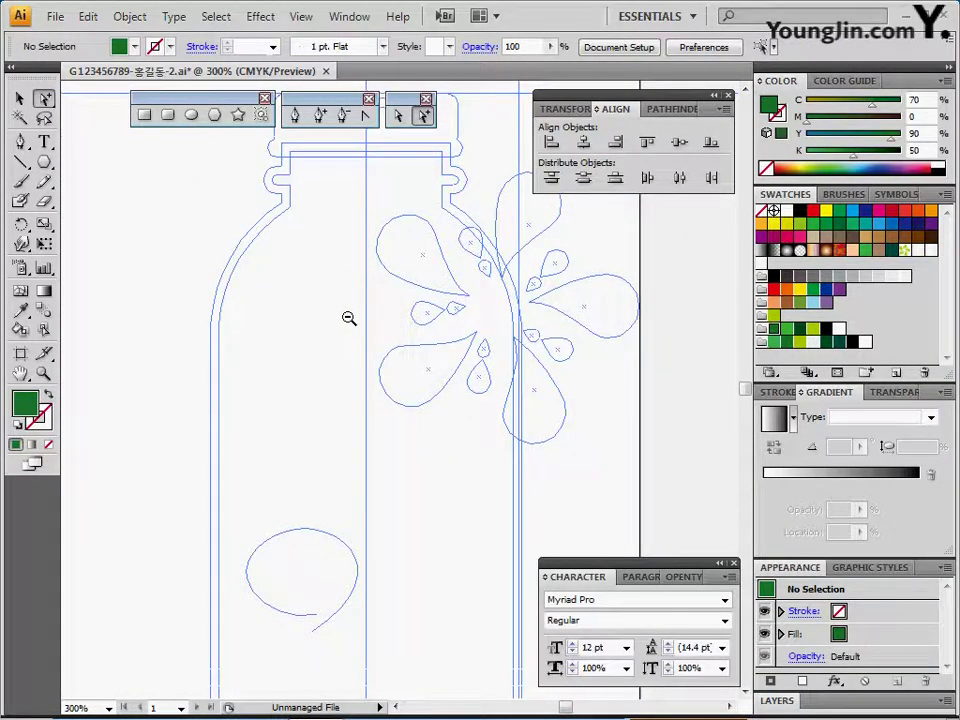
left_click(350, 316, "ctrl+alt")
left_click_drag(352, 316, 325, 294)
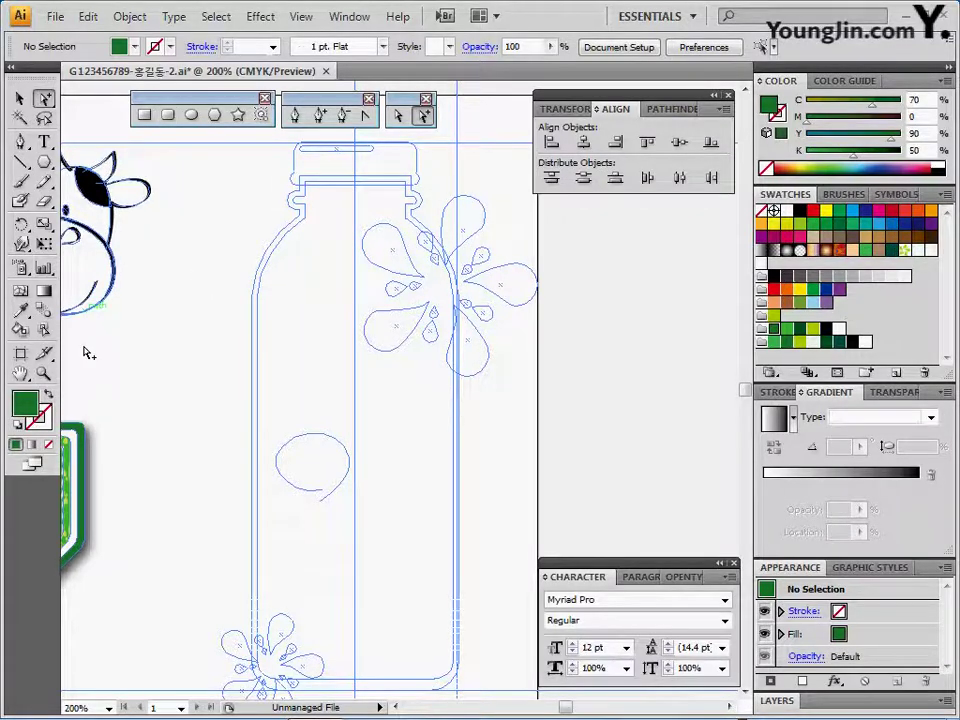
left_click(17, 425)
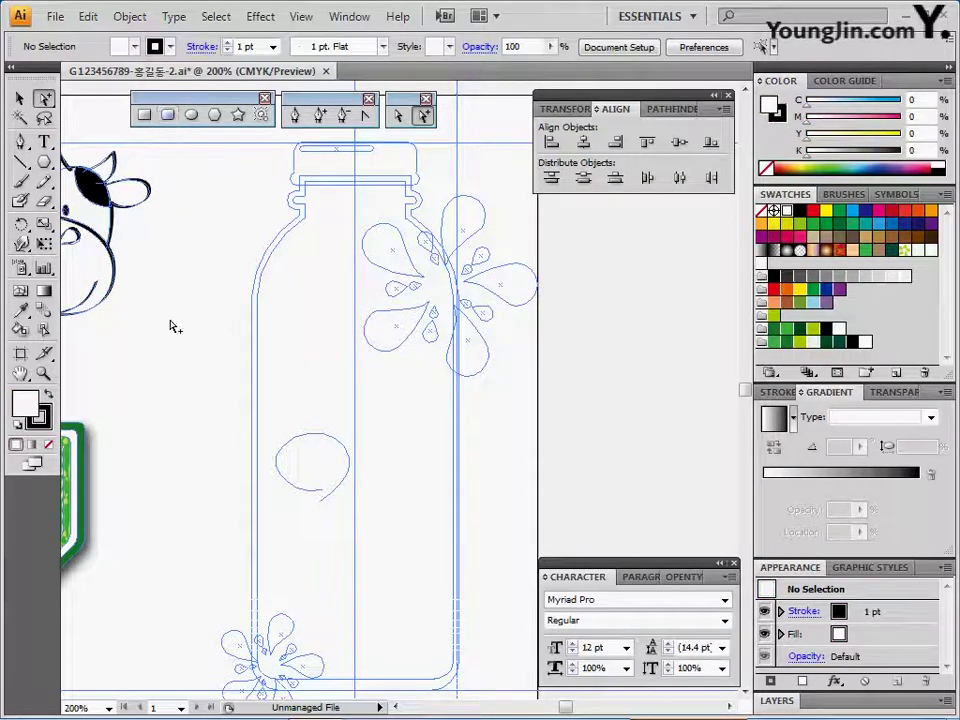
Create a rounded rectangle 38 mm wide and 78 mm high with a 5 mm corner radius, centred on the bottle's vertical guide
left_click(167, 116)
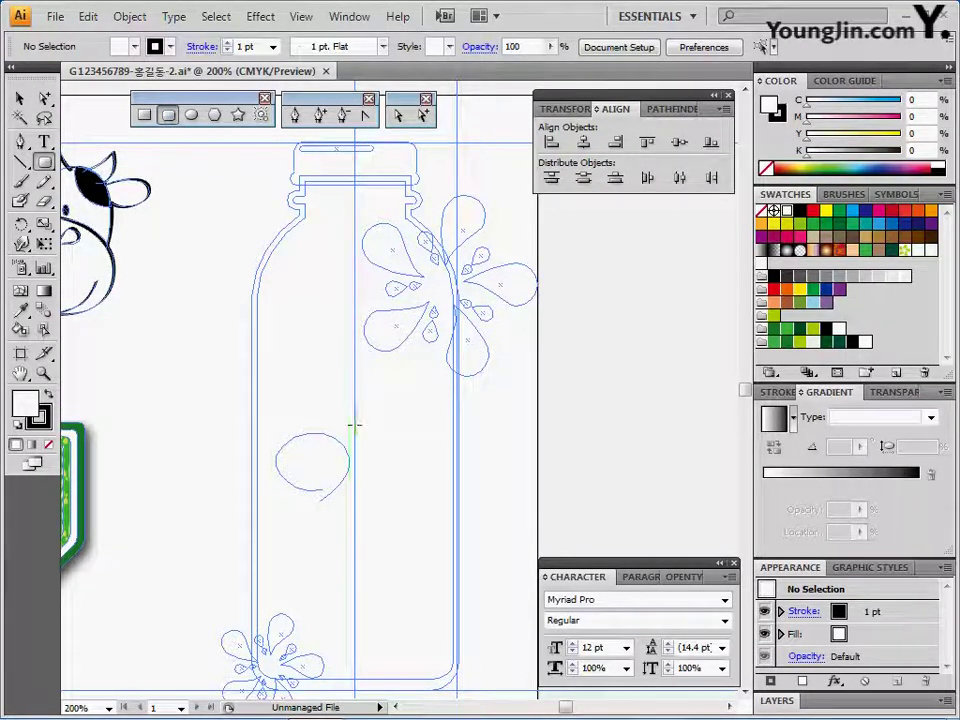
left_click(380, 346)
left_click_drag(381, 304, 338, 285)
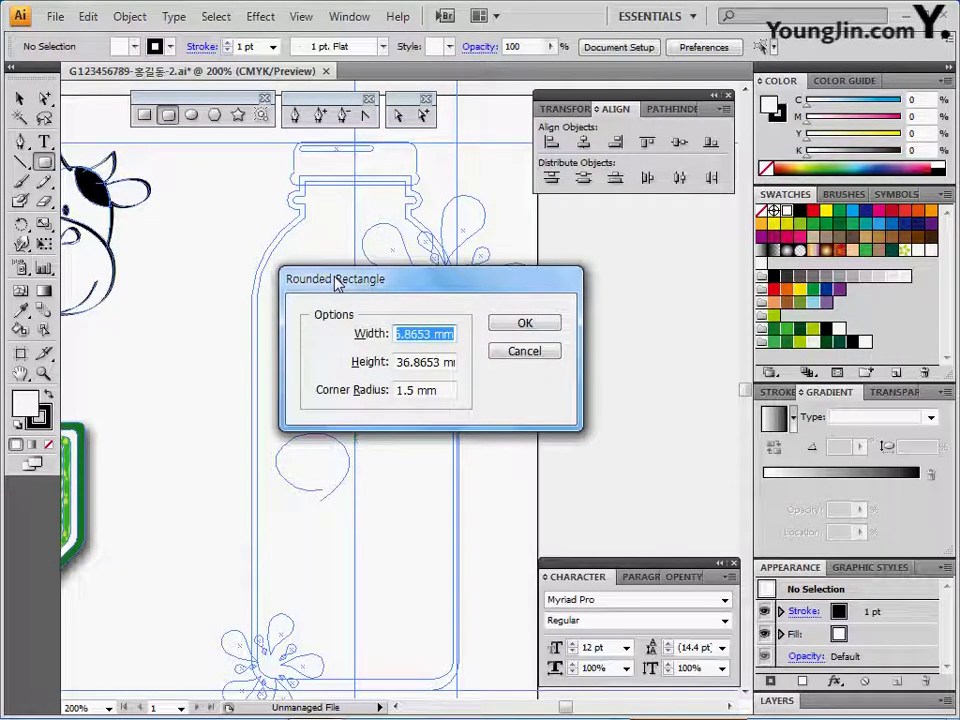
type("38")
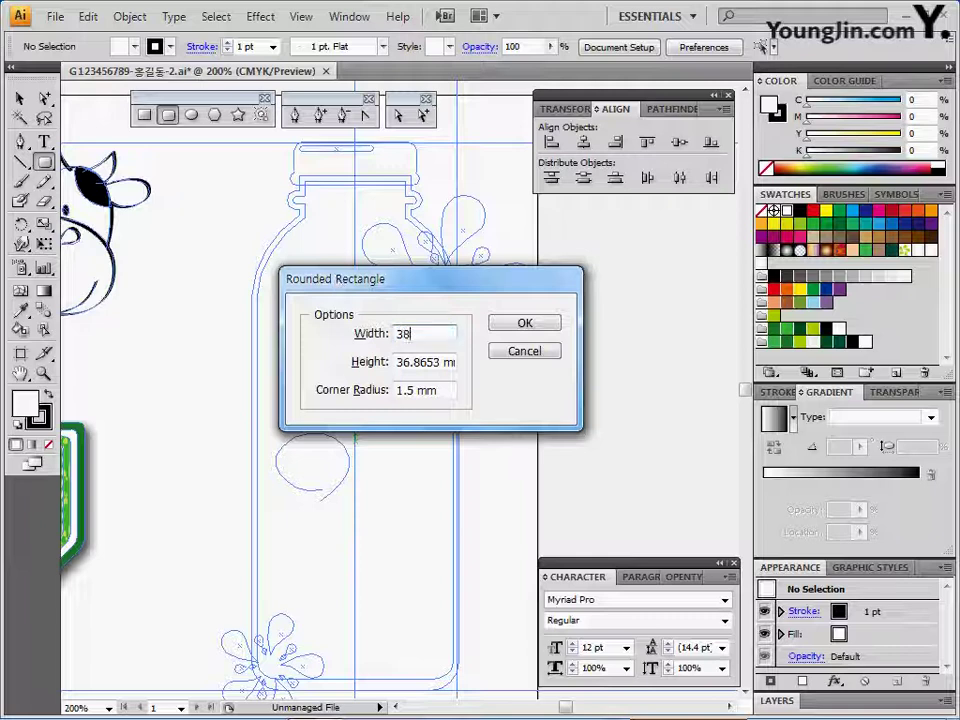
key("Tab")
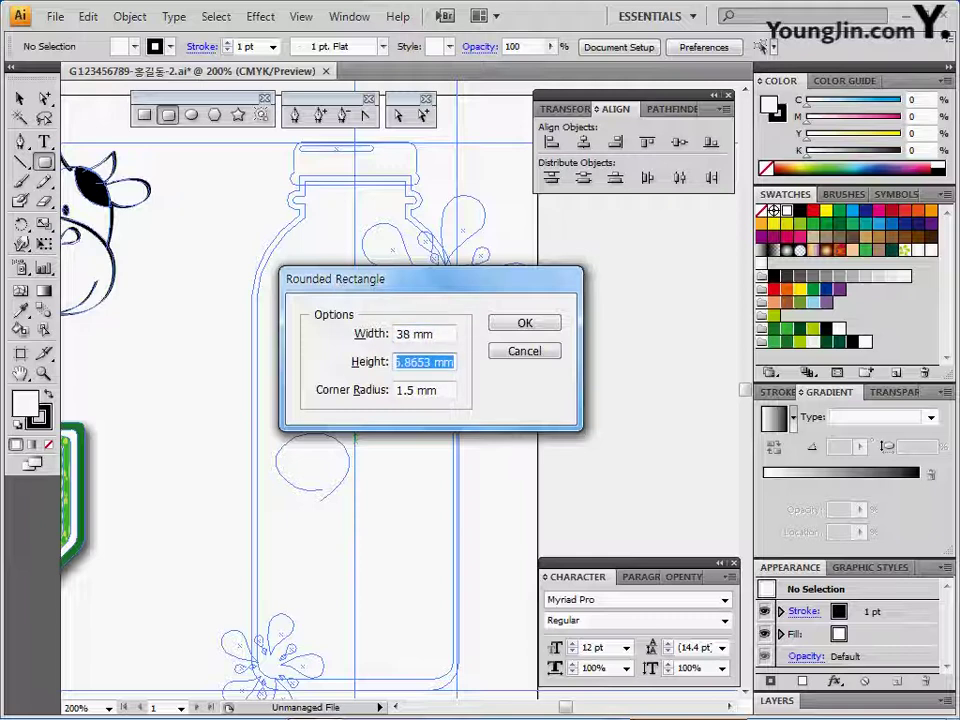
type("78")
key("Tab")
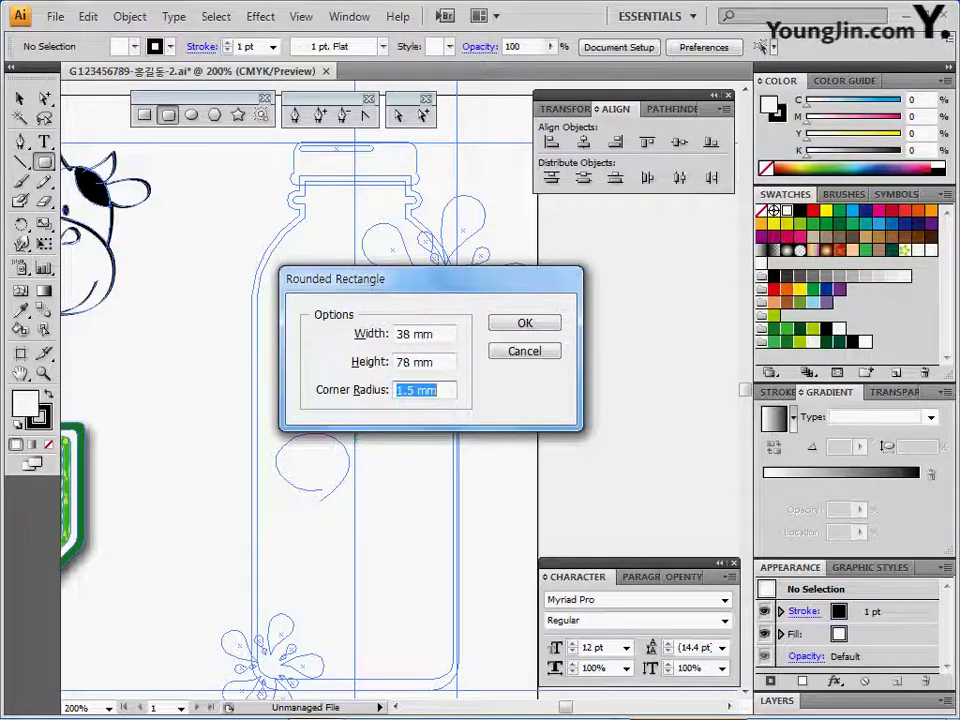
type("5")
left_click(525, 322)
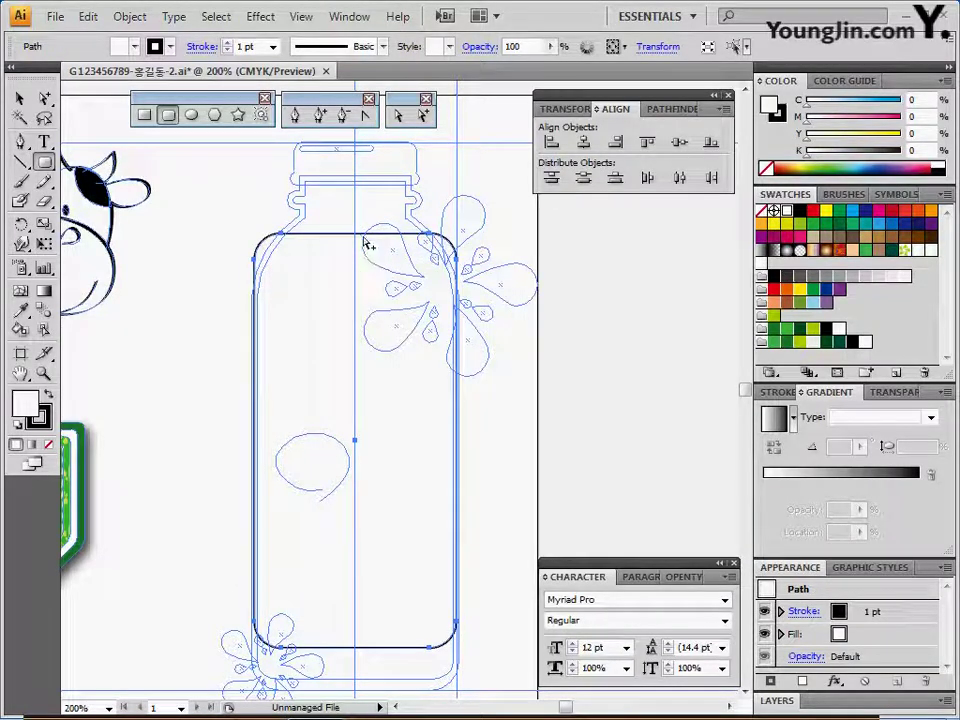
Move the rounded rectangle straight down so its lower edge sits on the guide at the bottle's base
left_click_drag(367, 243, 367, 284)
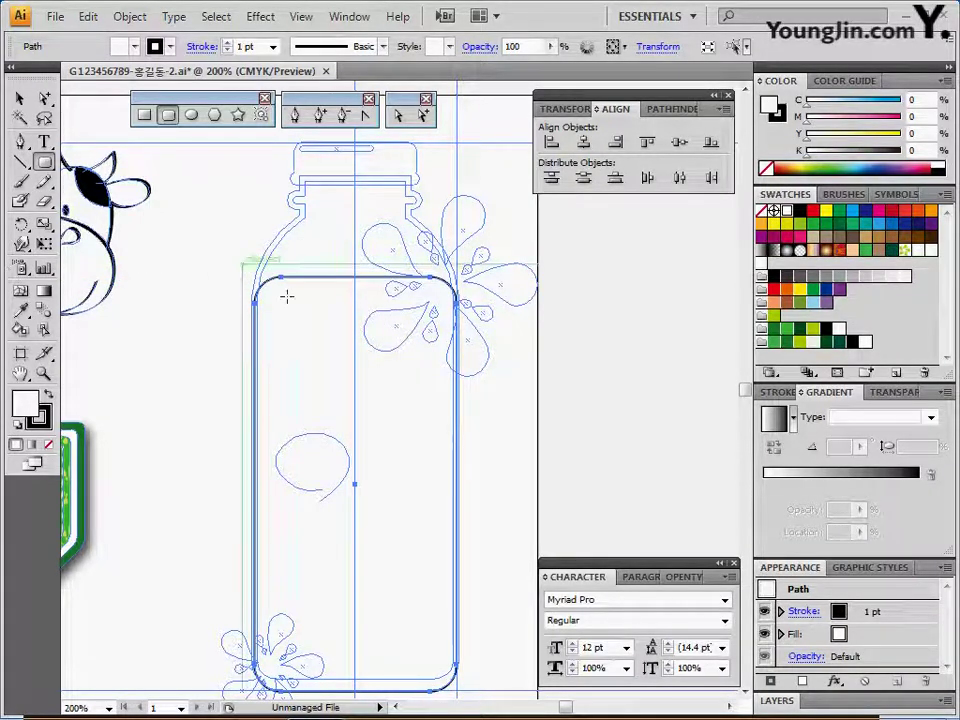
key("space")
left_click_drag(229, 351, 229, 343)
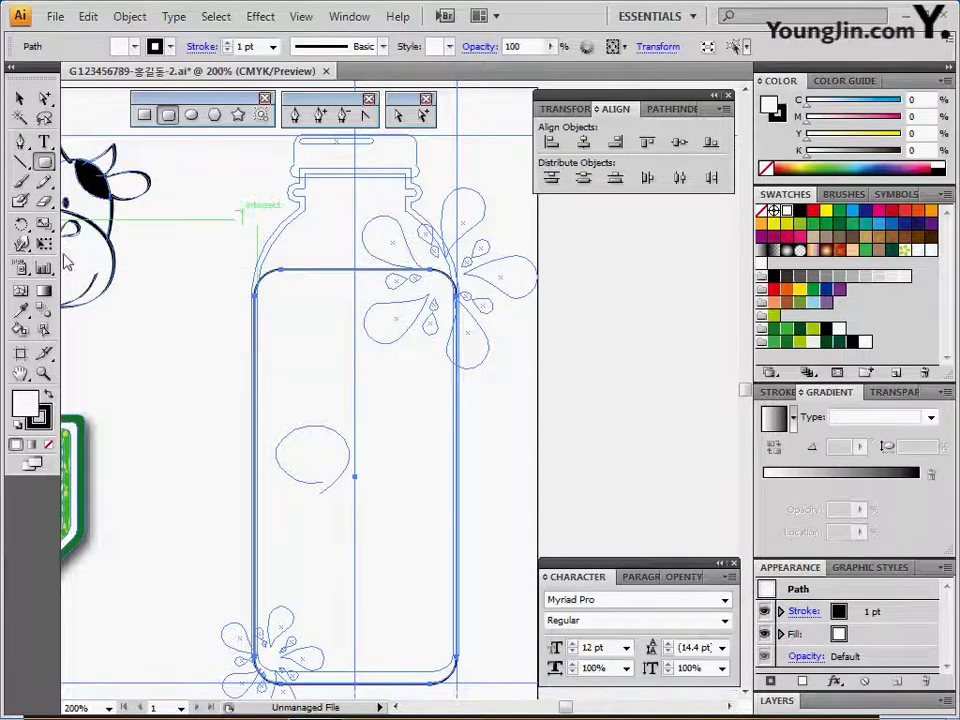
Create a 38 mm by 38 mm circle centred on the vertical guide at the bottle's shoulders
left_click(192, 116)
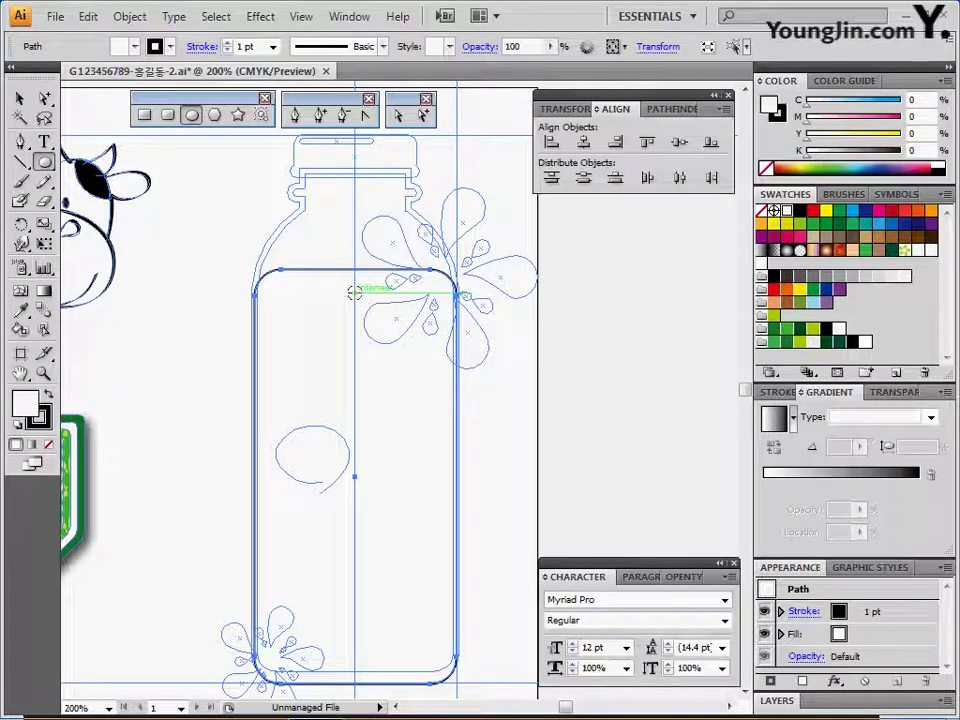
left_click(358, 291)
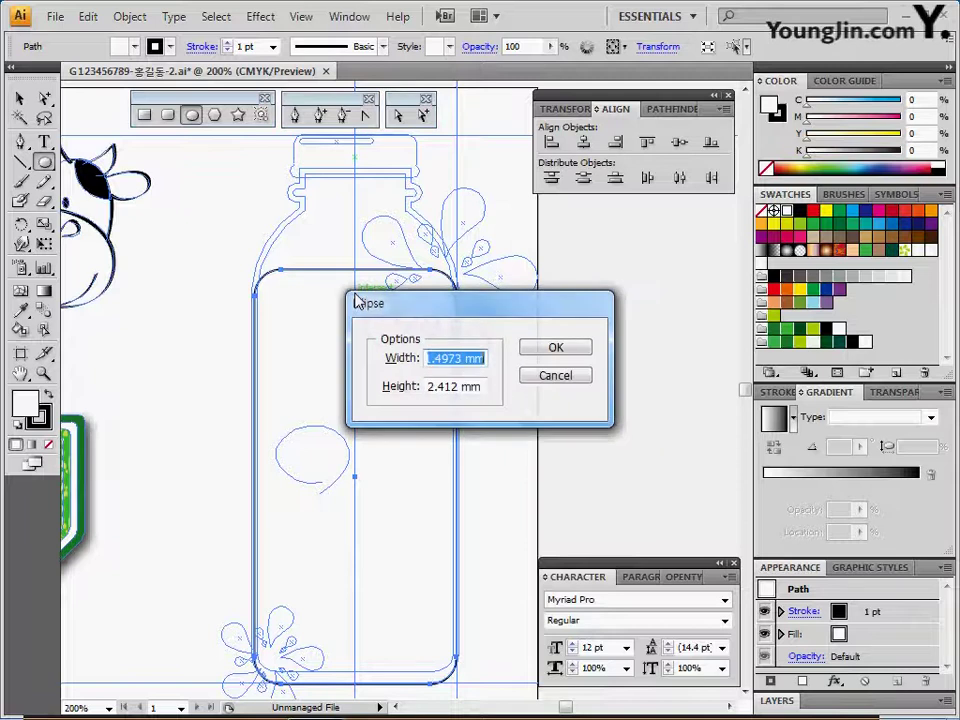
type("38")
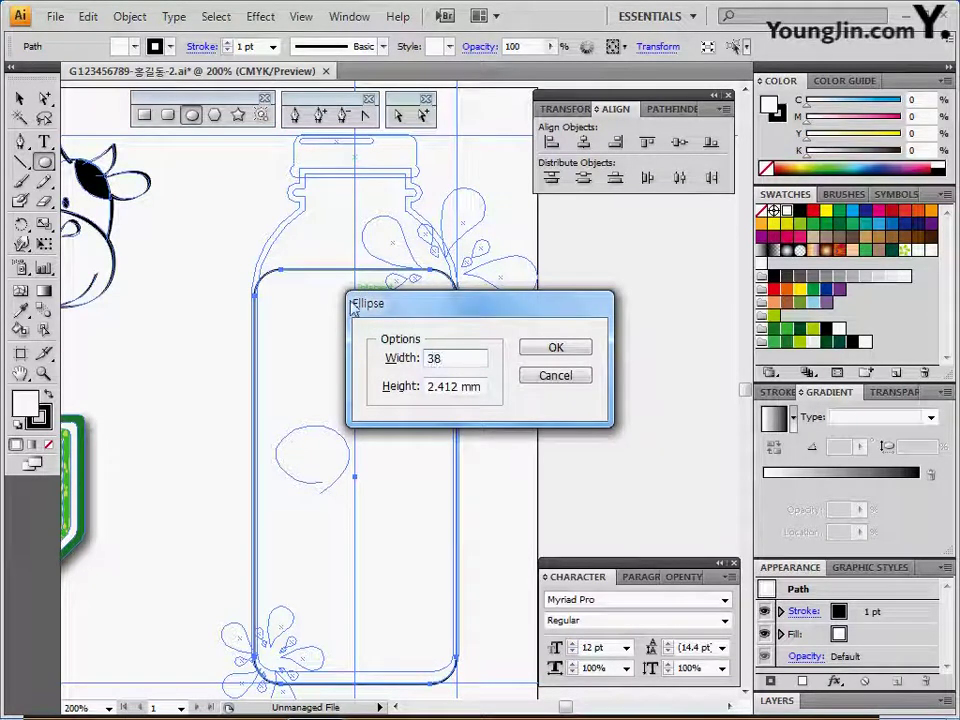
left_click(389, 389)
left_click(544, 341)
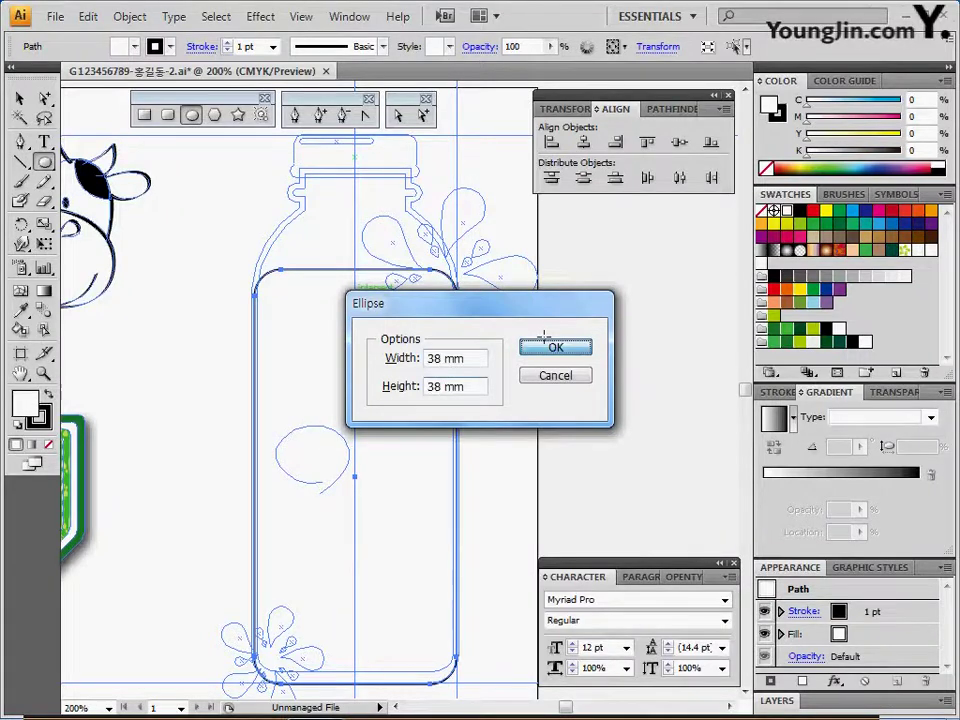
left_click(545, 338)
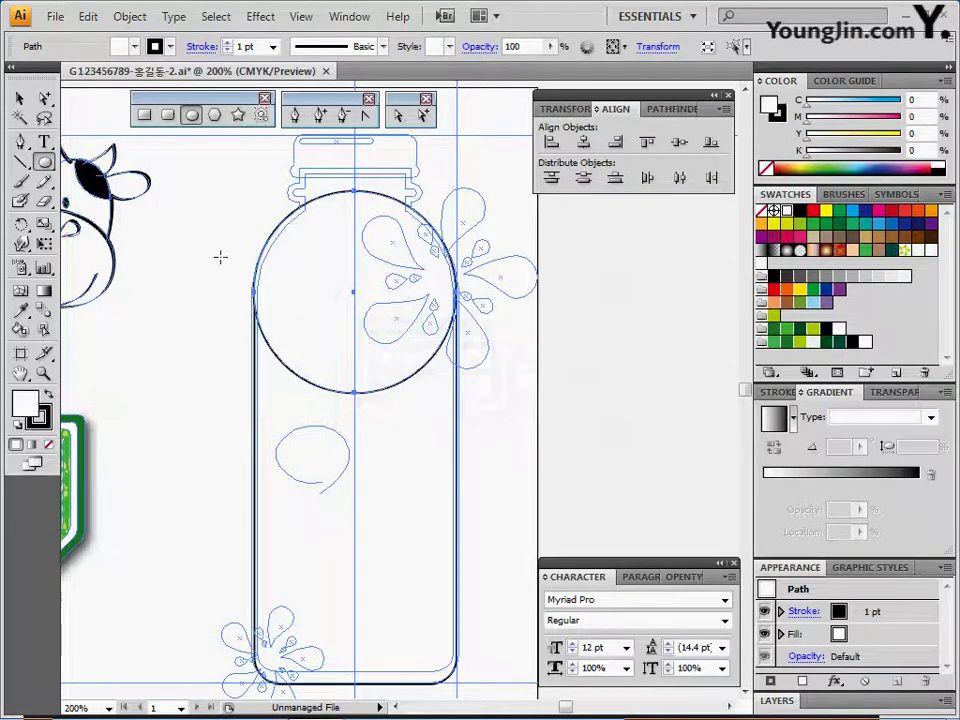
Remove the fill from both the shoulder circle and the rounded rectangle body, leaving only their strokes
left_click_drag(225, 254, 268, 323)
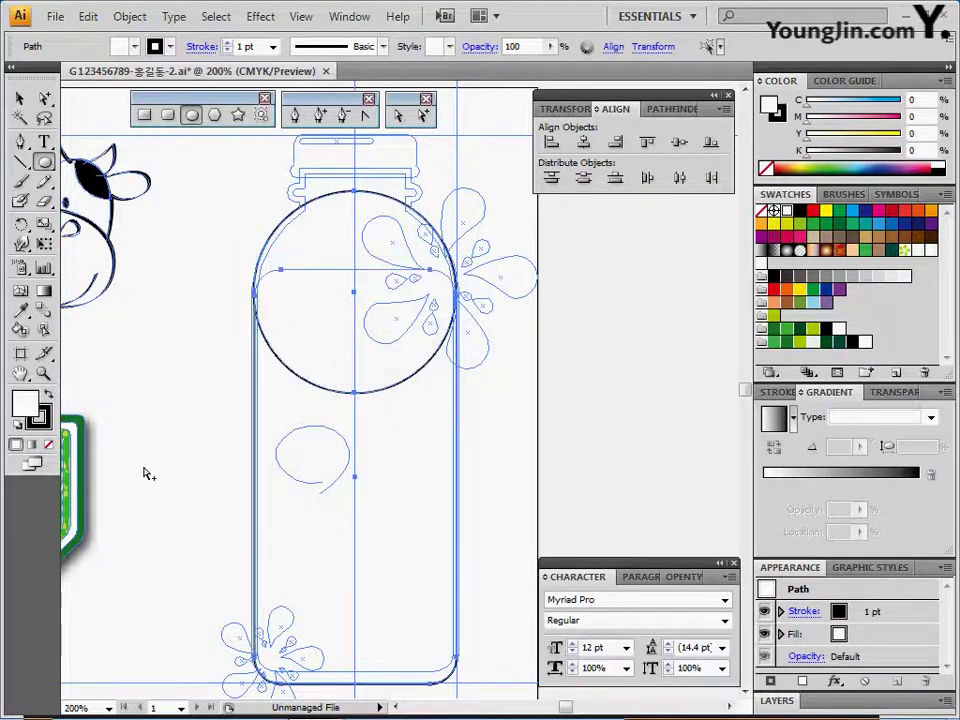
left_click(50, 446)
key("ctrl+shift+a")
Align the shoulder circle and the rounded rectangle body with each other by their horizontal centres
key("v")
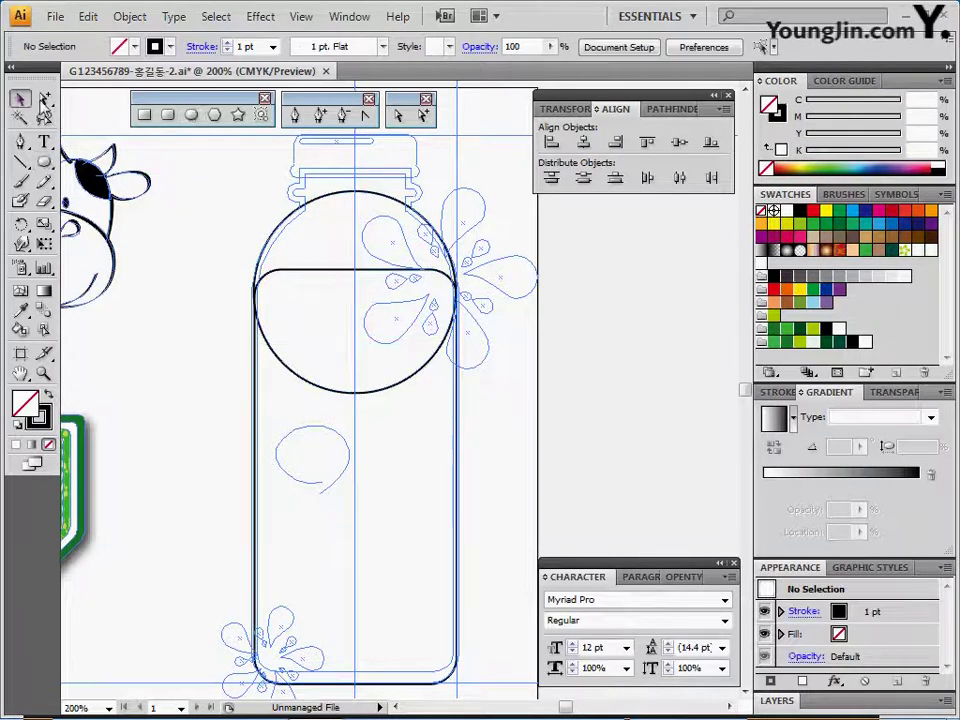
left_click(304, 376)
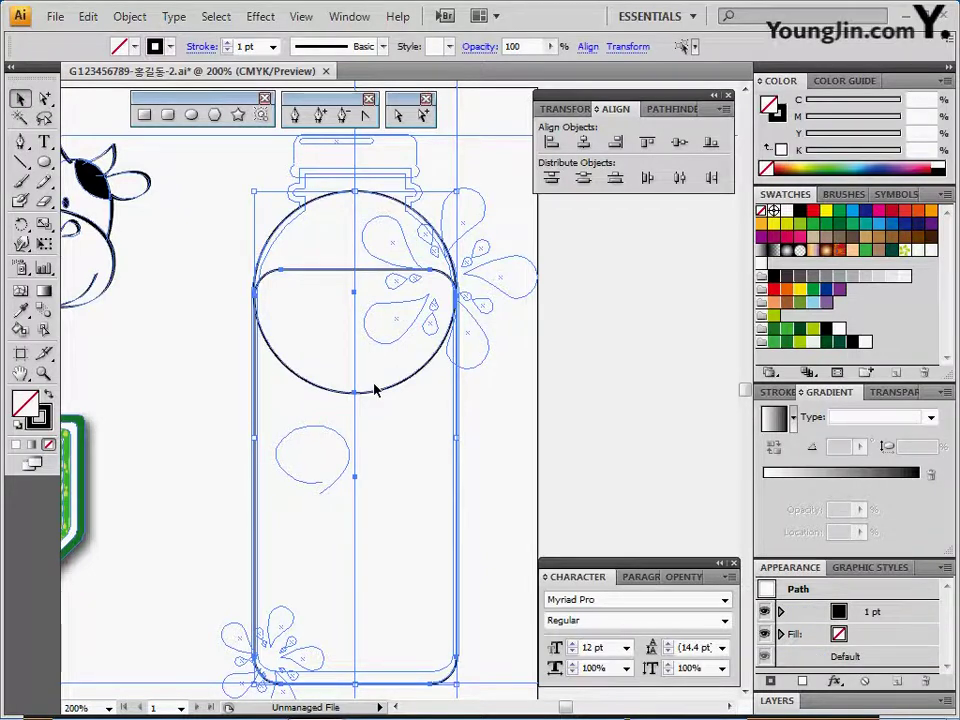
key("ctrl+shift+a")
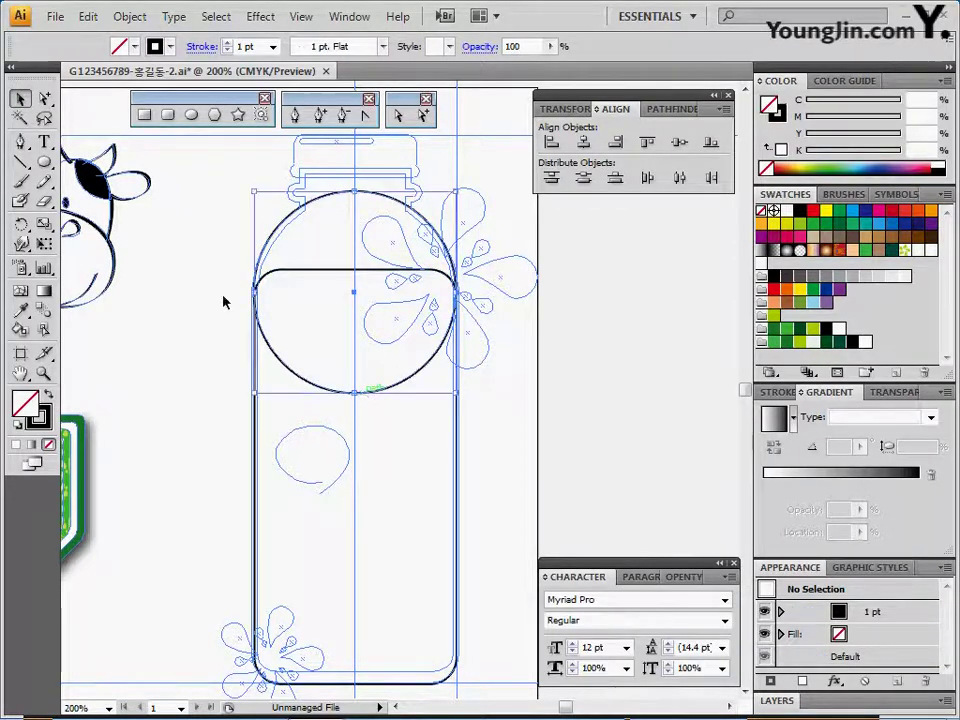
left_click_drag(223, 301, 319, 324)
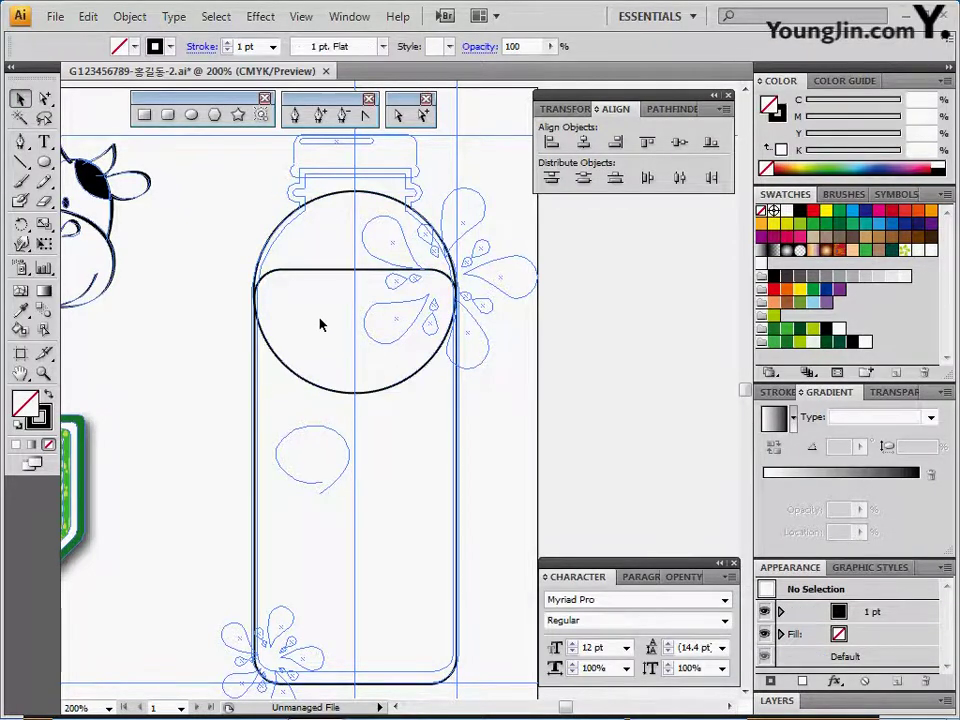
left_click(582, 143)
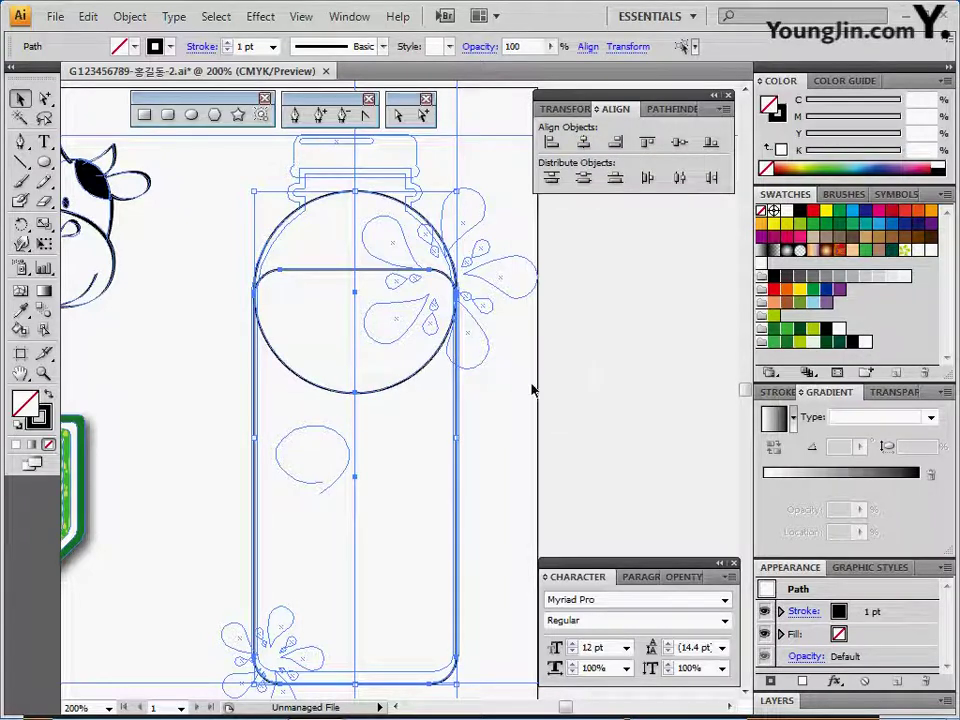
left_click(450, 401)
Create a 20 mm by 10 mm rectangle centred on the vertical guide at the bottle's neck and nudge it slightly down
left_click_drag(356, 288, 344, 328)
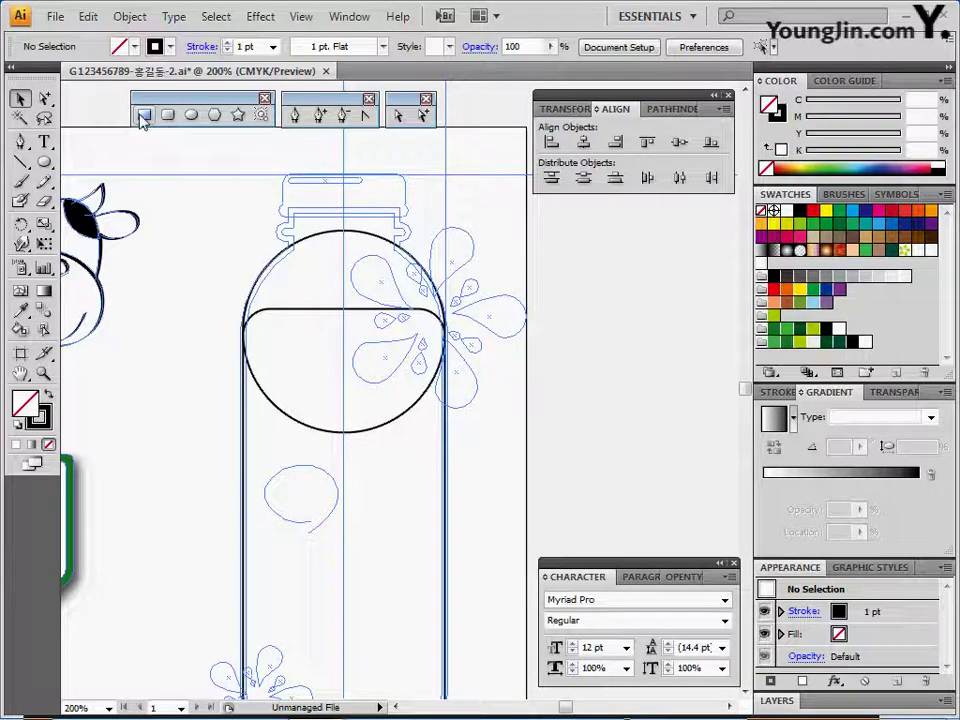
left_click(143, 116)
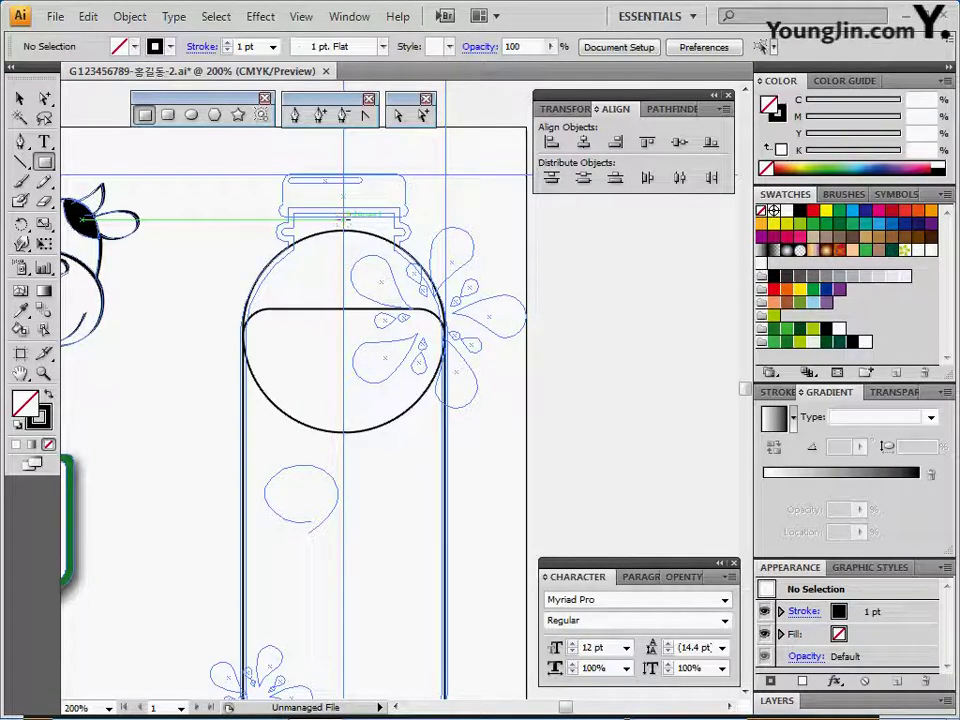
left_click(343, 222)
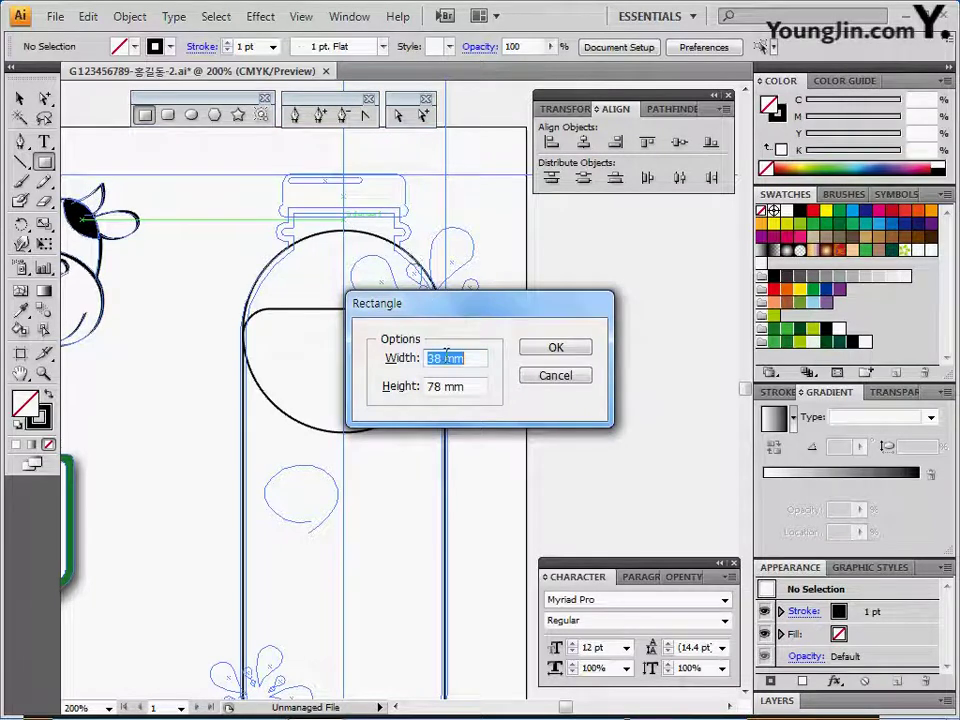
type("20")
key("Tab")
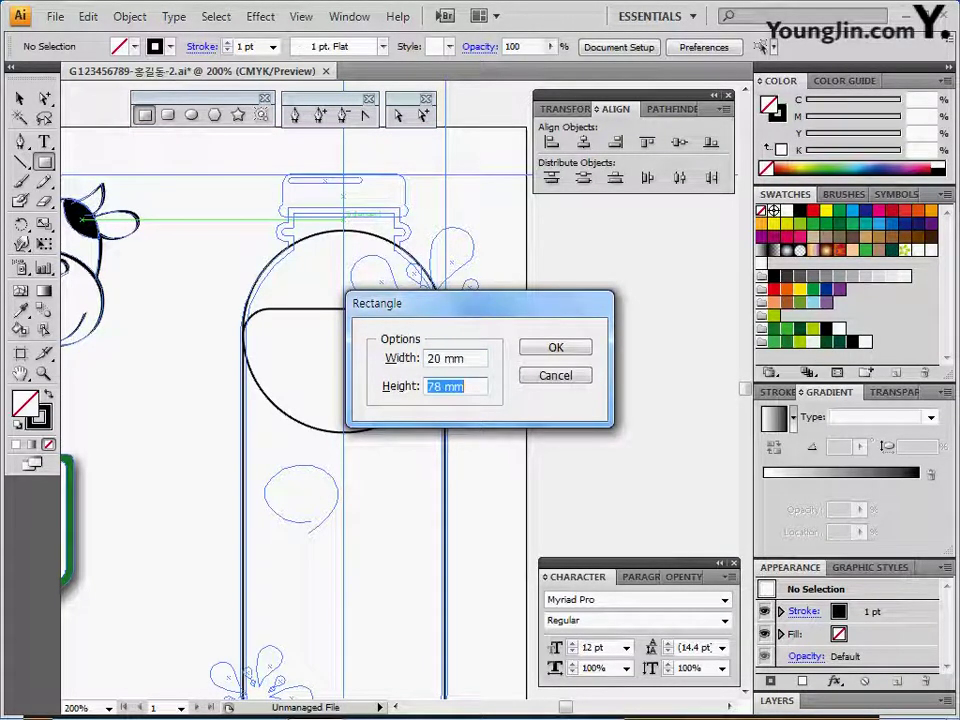
type("10")
key("Return")
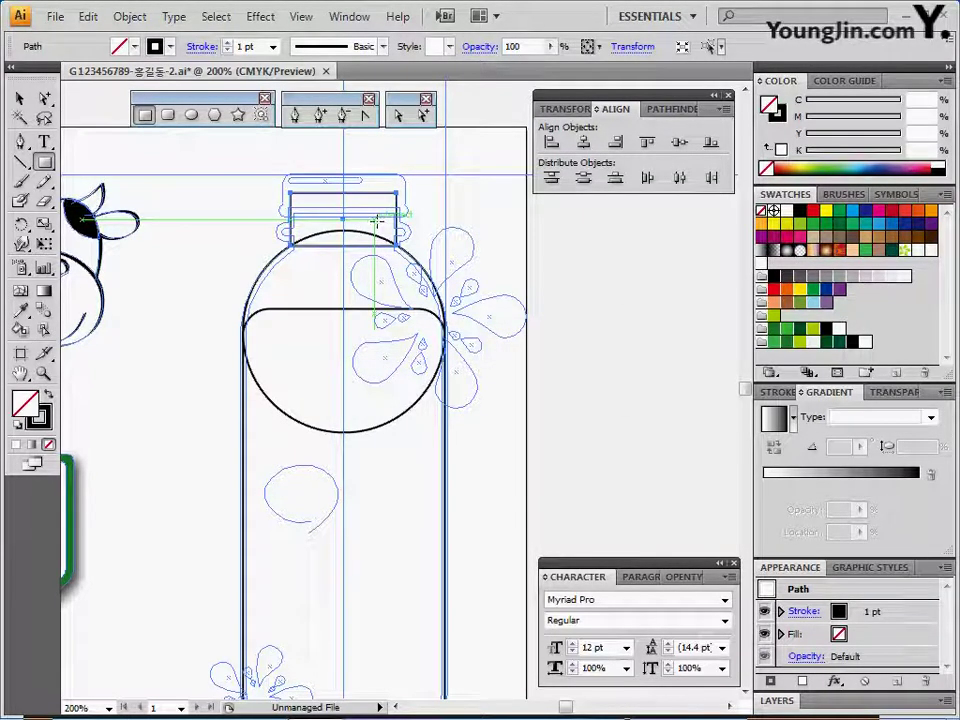
left_click_drag(377, 220, 376, 223)
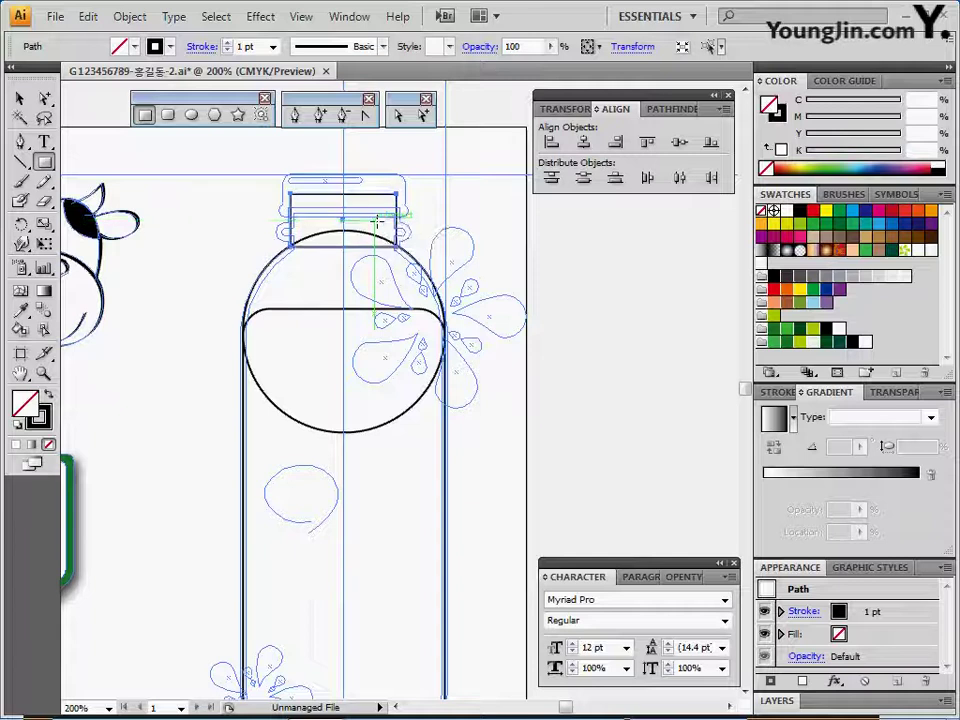
Nudge the neck rectangle further down so it overlaps the top of the shoulder circle
key("Down")
key("Down")
key("Down")
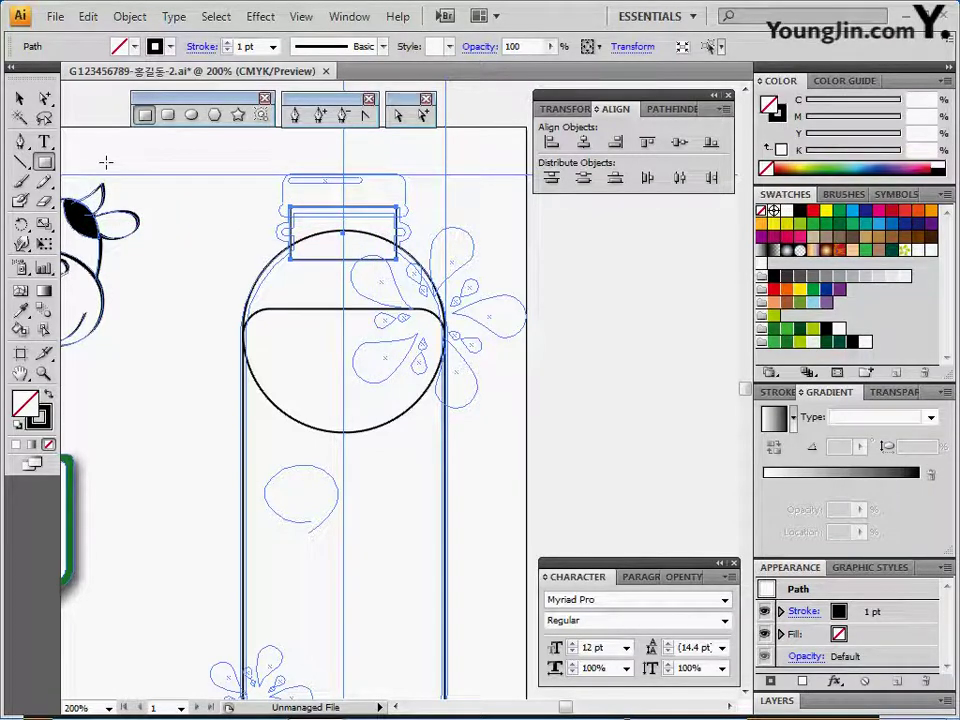
Draw a rounded ring about 25 mm by 2.5 mm centred across the bottle's neck and place a copy directly above it
left_click(168, 115)
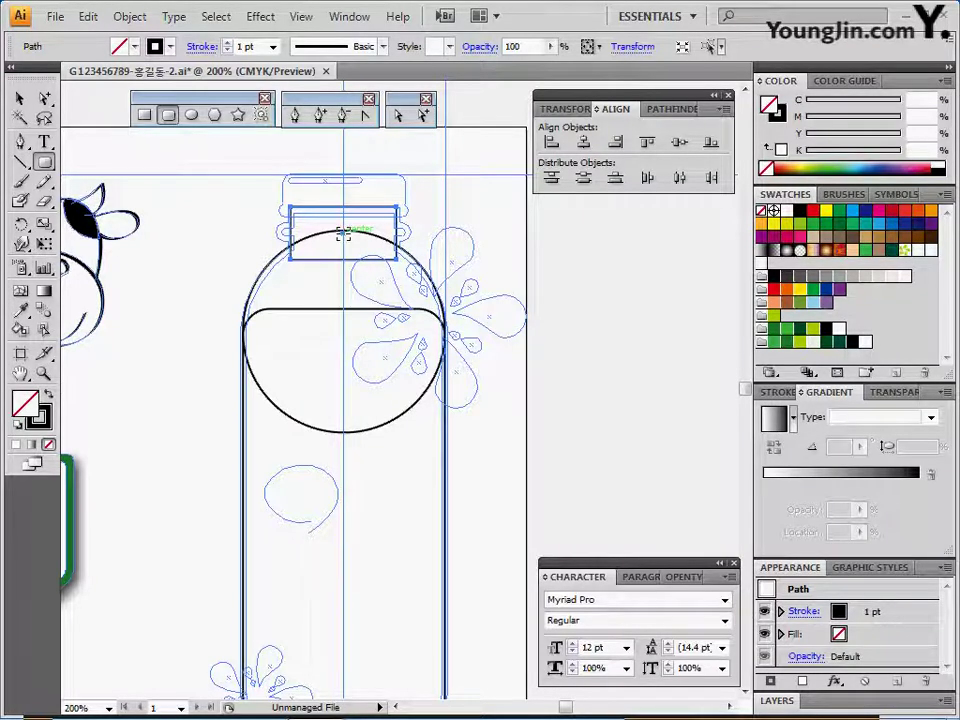
left_click_drag(345, 233, 410, 236)
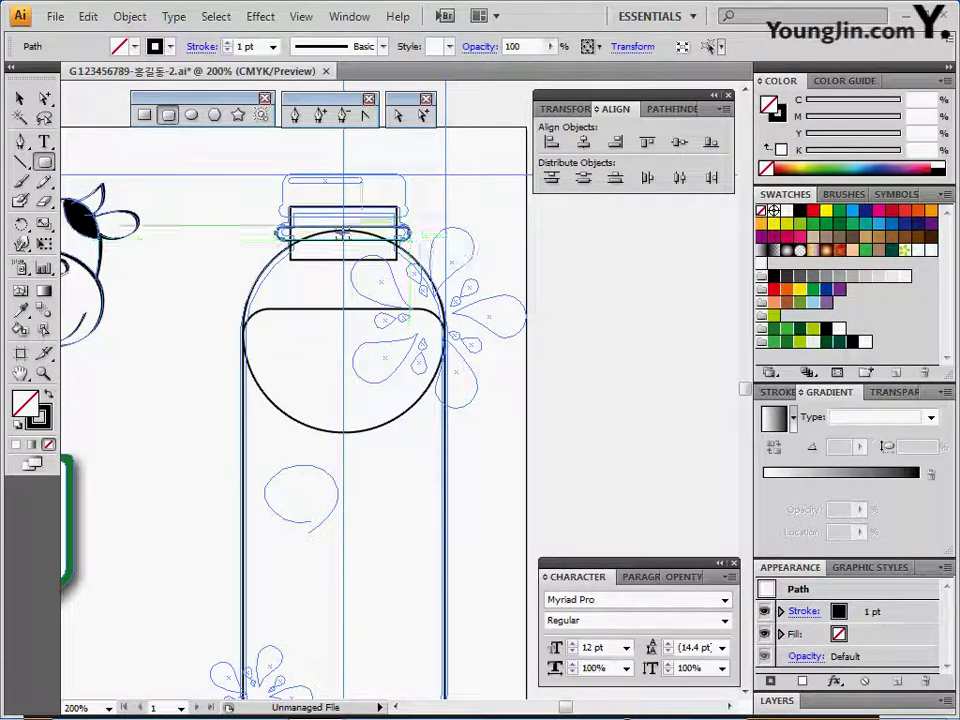
left_click_drag(342, 236, 343, 233)
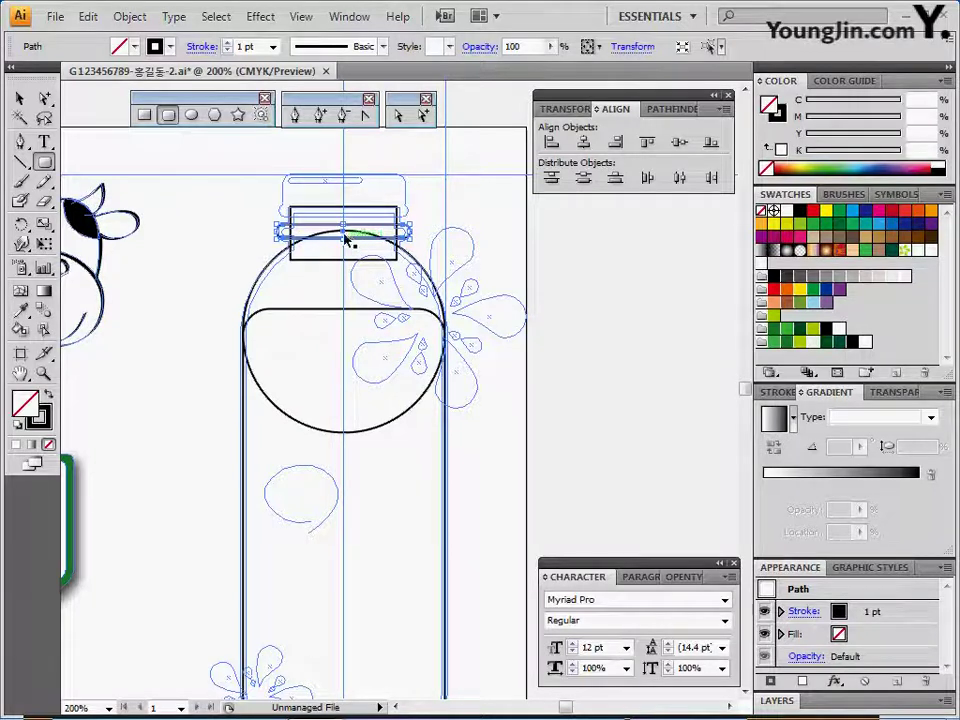
mouse_move(343, 233)
left_mouse_down()
mouse_move(345, 213)
mouse_move(339, 222)
left_mouse_up()
key("ctrl+z")
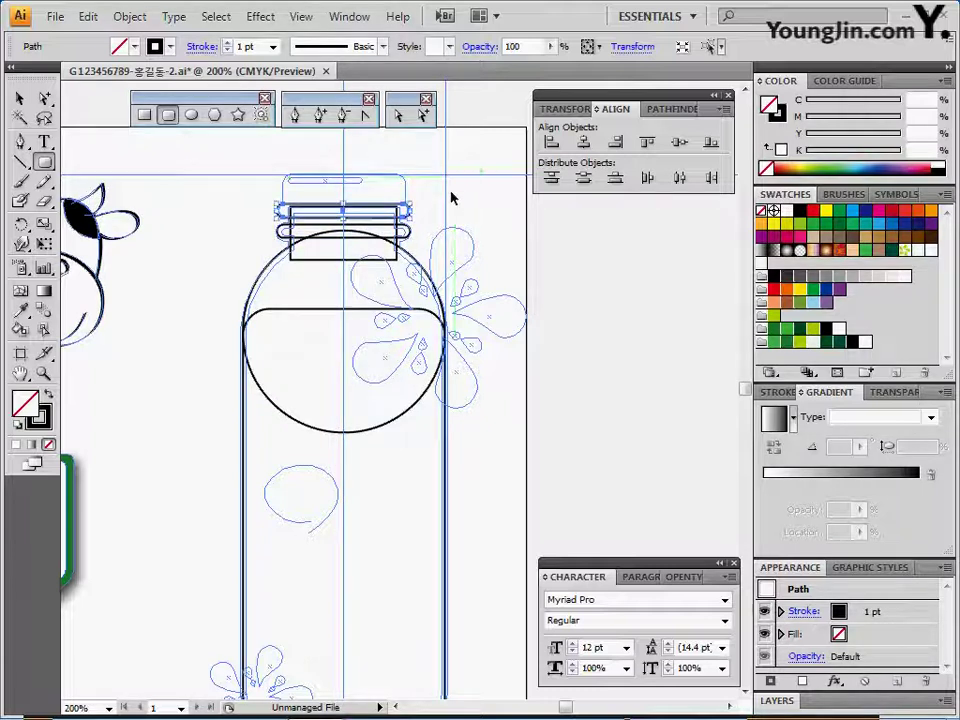
left_click(450, 198)
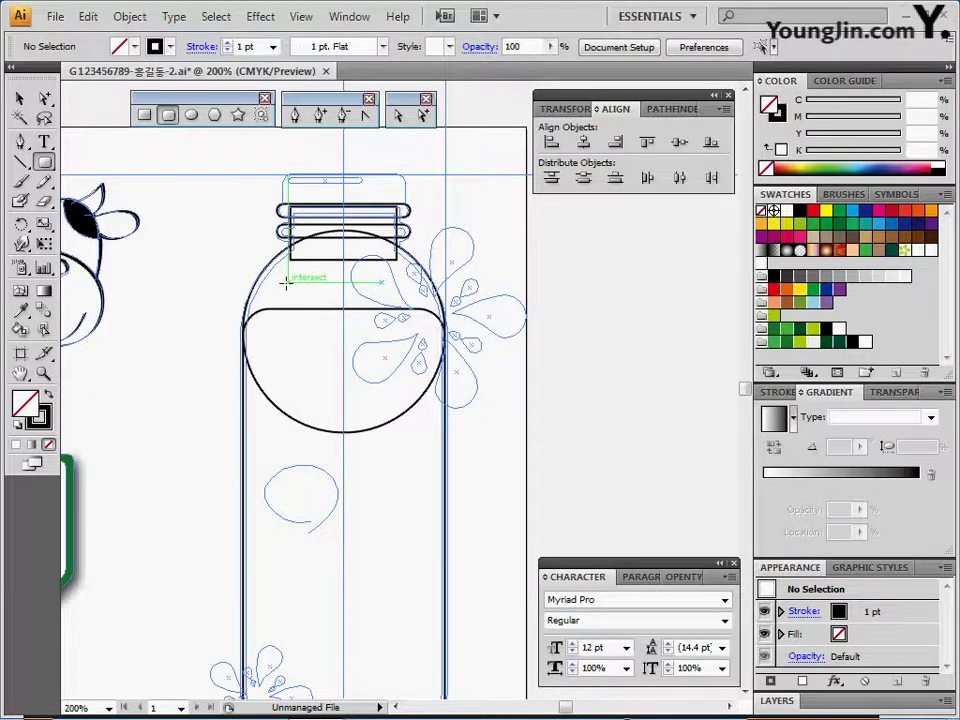
Hide the guides and unite the body, shoulder circle, neck rectangle and lower ring into one bottle outline, keeping the upper ring separate
key("ctrl+semicolon")
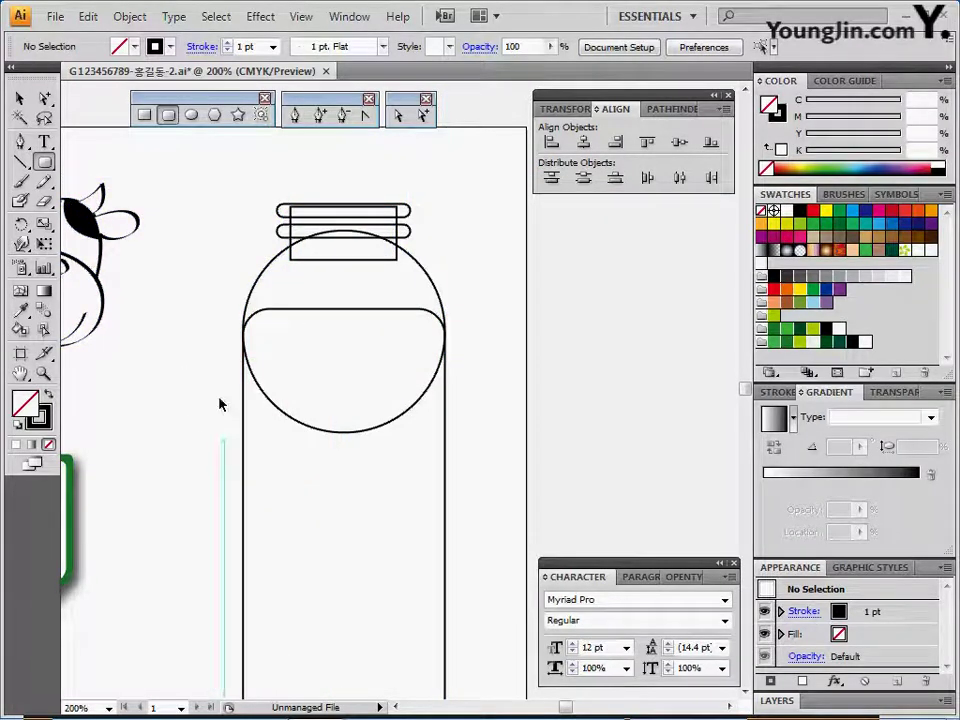
left_click_drag(255, 188, 375, 424)
left_click_drag(313, 414, 512, 139)
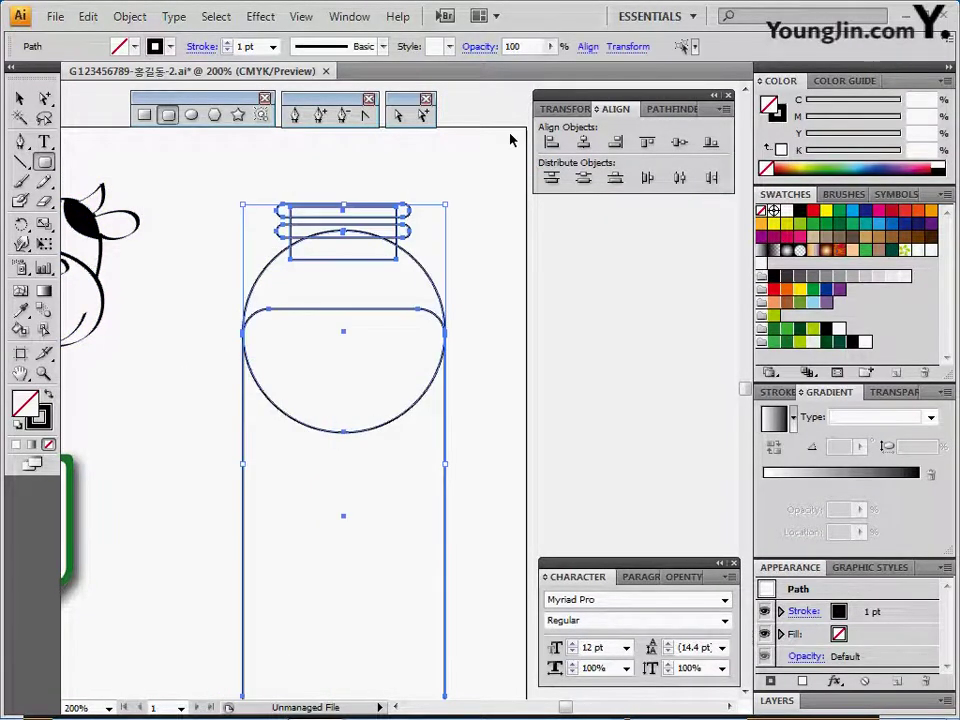
left_click(219, 337)
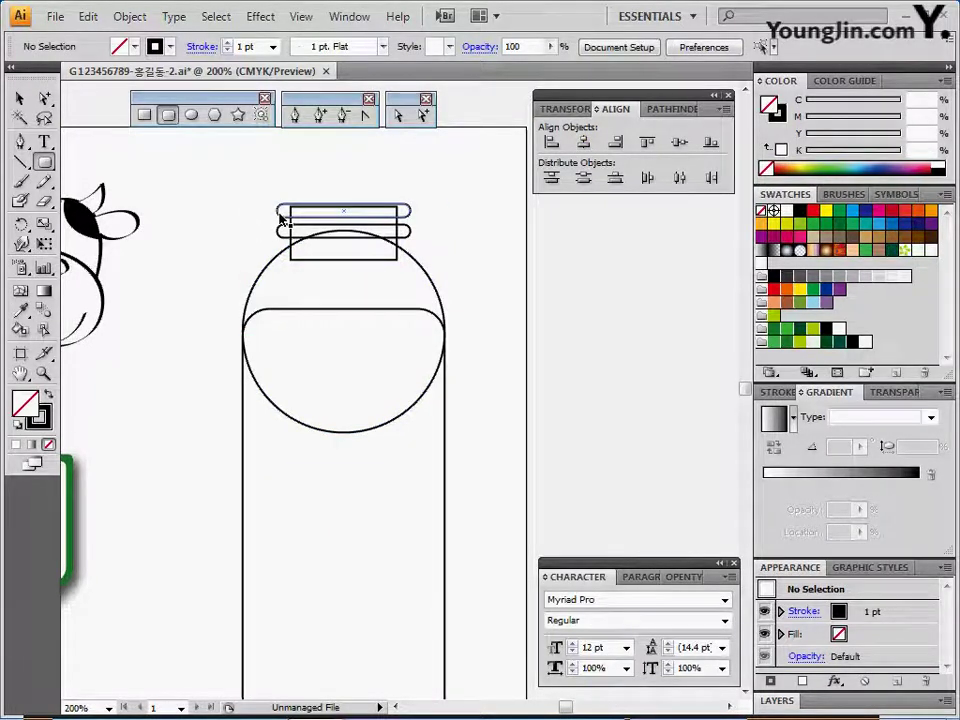
left_click_drag(251, 227, 334, 390)
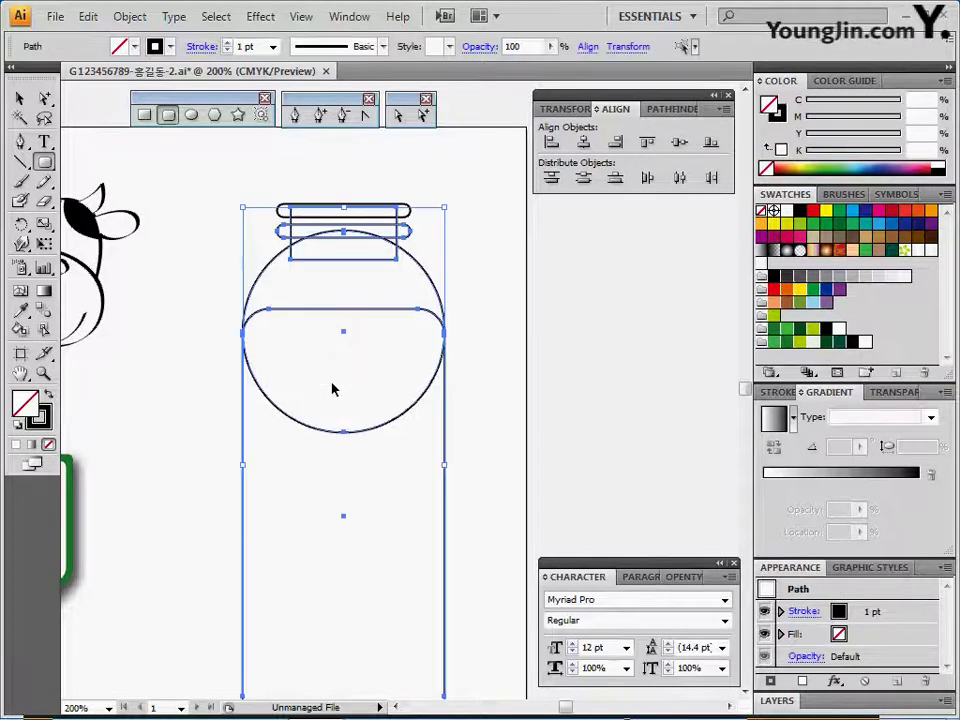
left_click(658, 109)
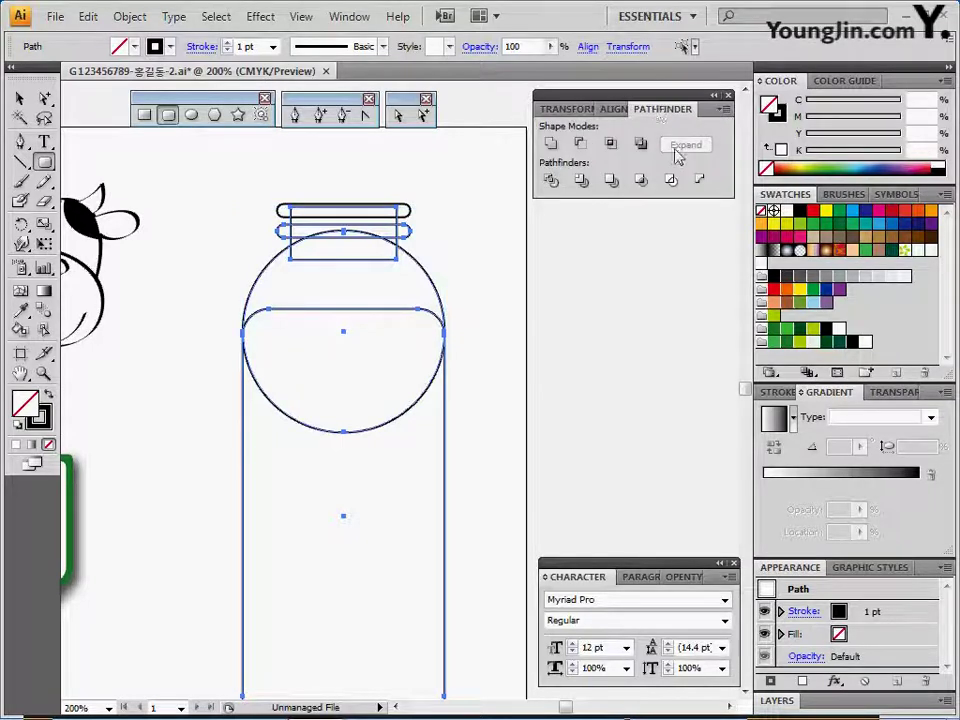
left_click(551, 146)
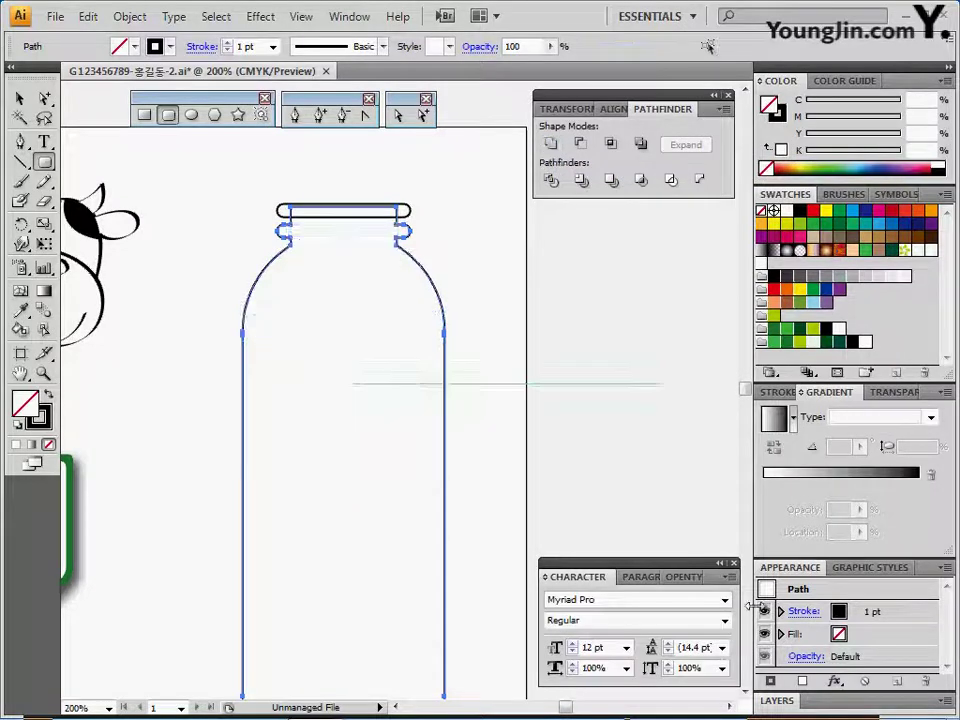
left_click(734, 563)
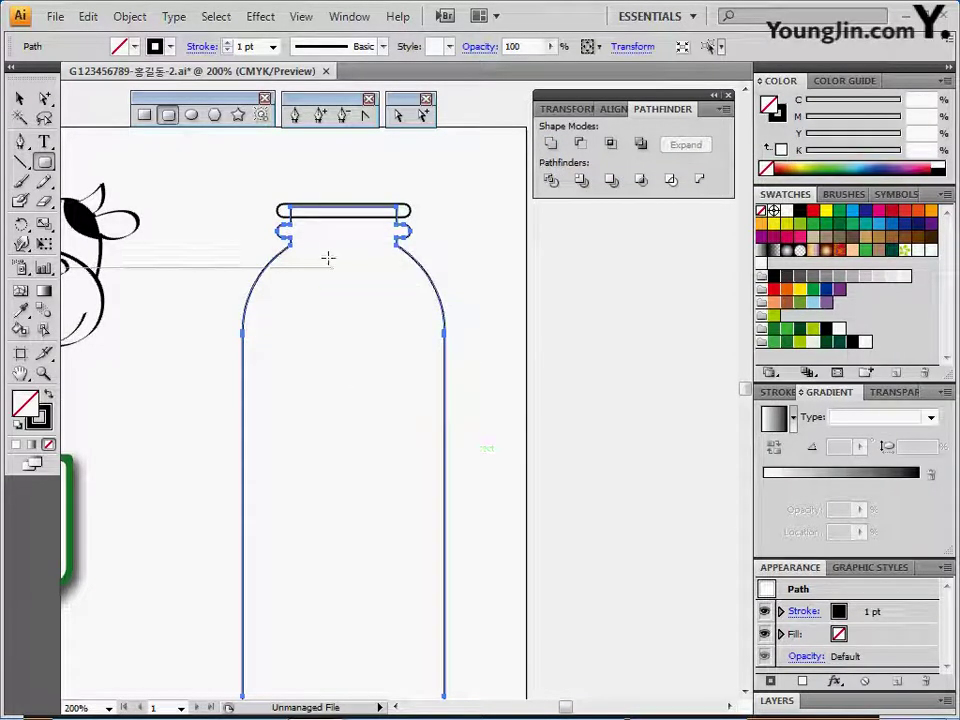
left_click(203, 222)
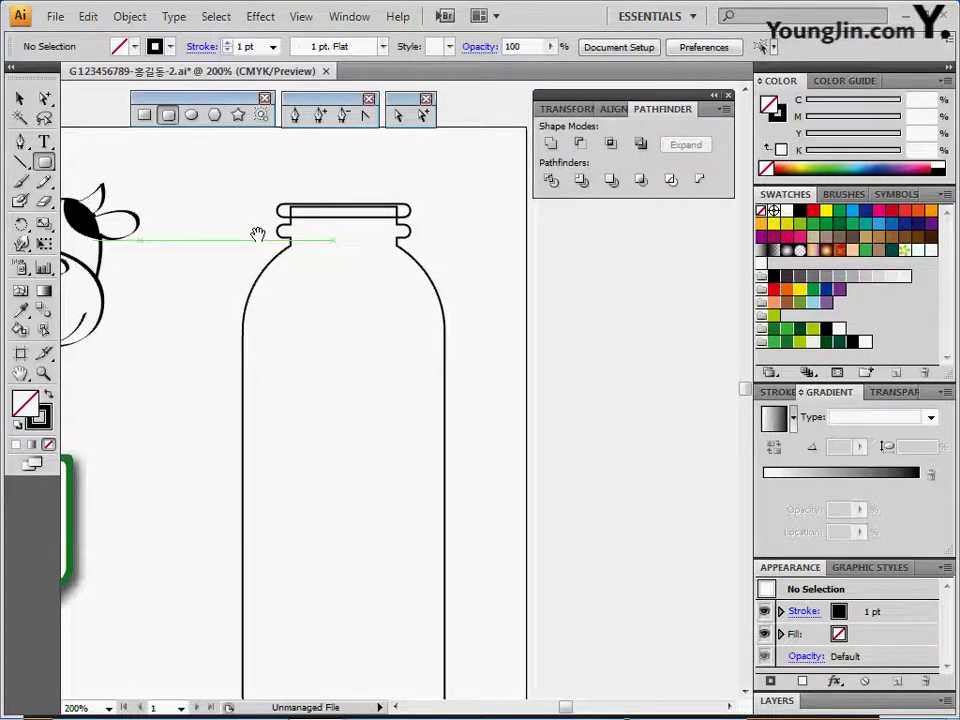
Show the guides and create a 23 mm by 7 mm rounded rectangle with a 1.5 mm corner radius at the sketched cap's centre
left_click_drag(283, 235, 272, 258)
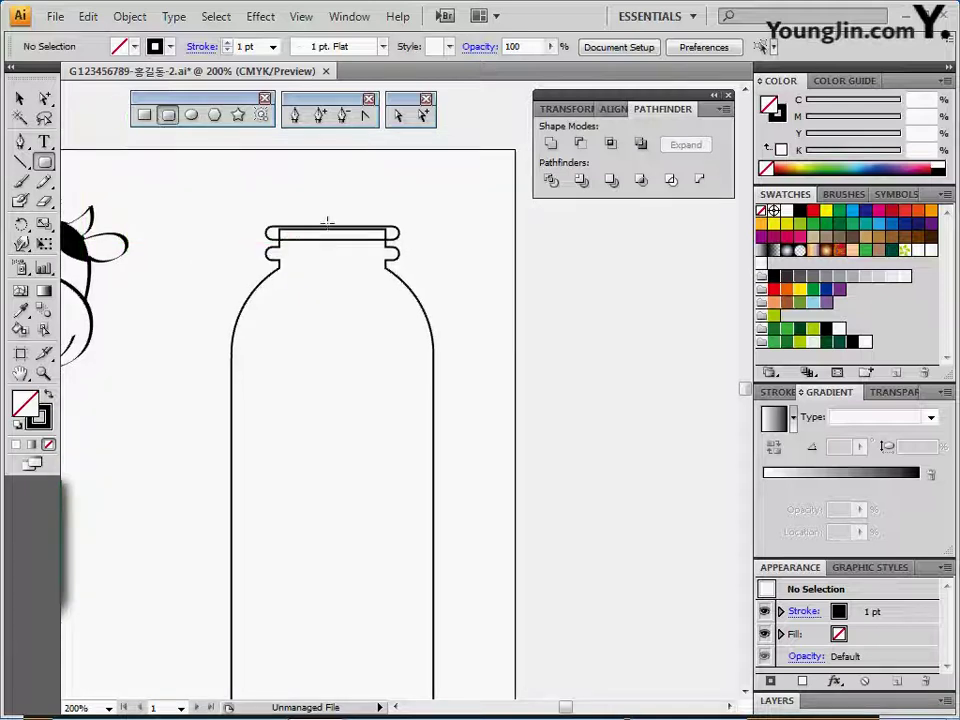
key("ctrl+;")
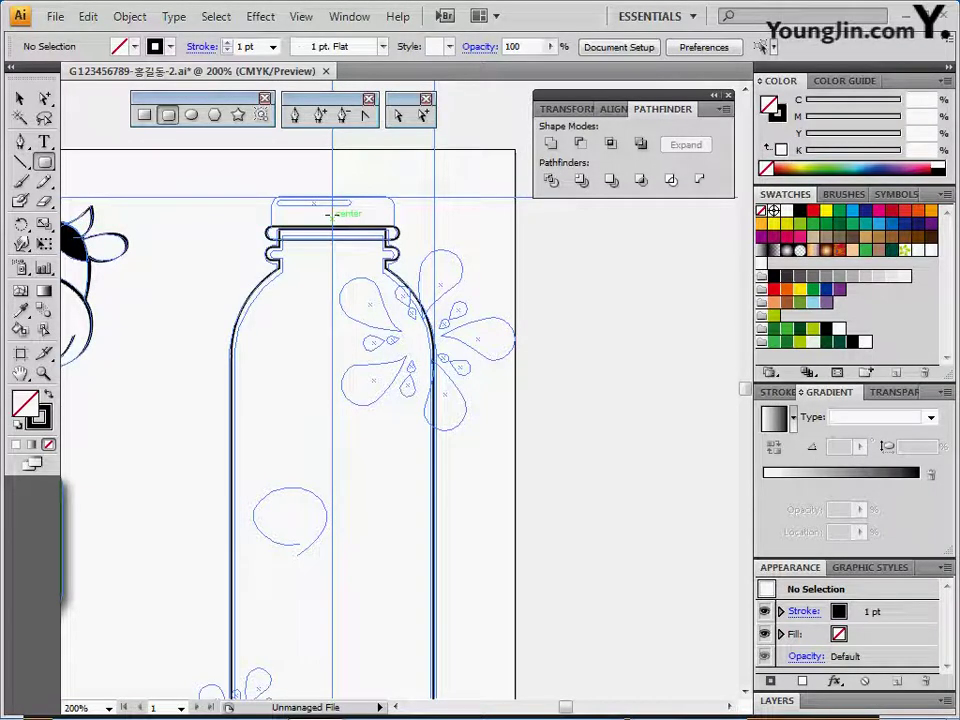
left_click(332, 215)
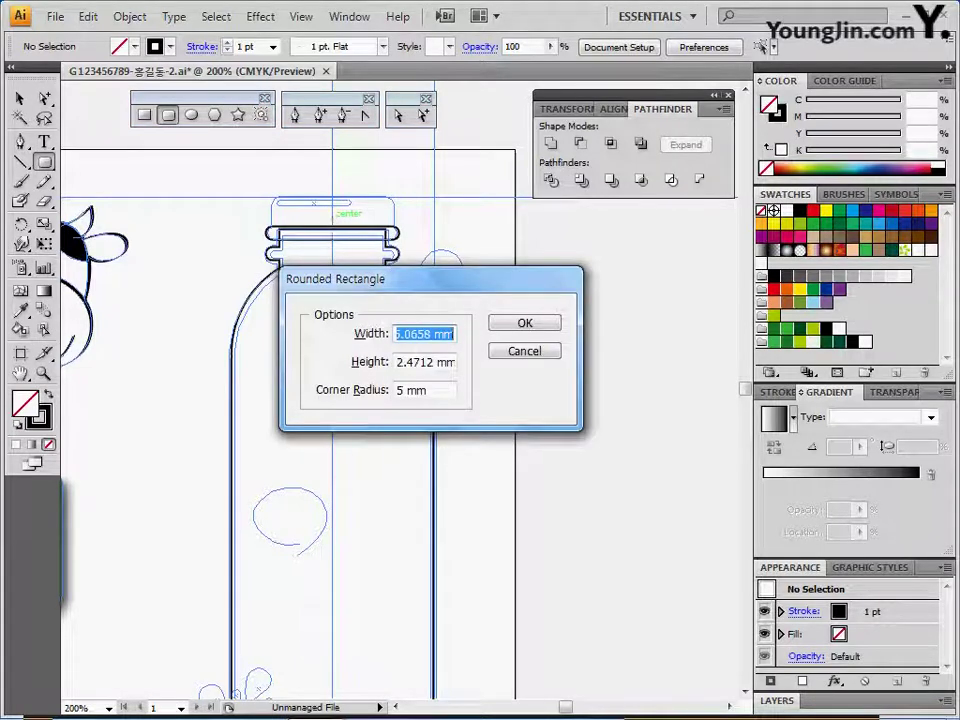
type("23")
key("Tab")
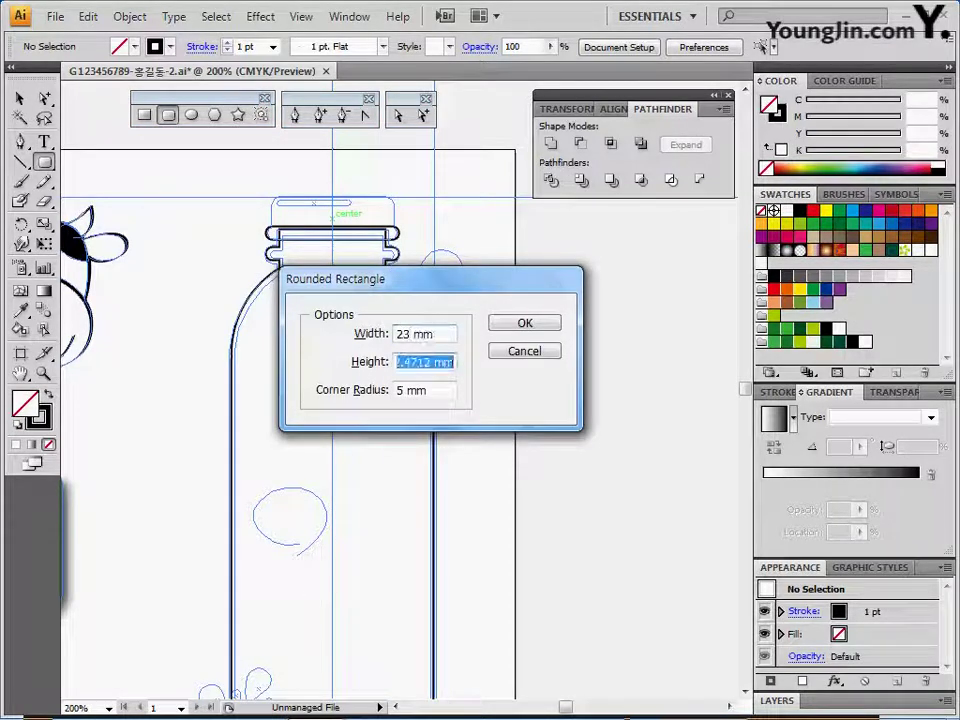
type("7")
key("Tab")
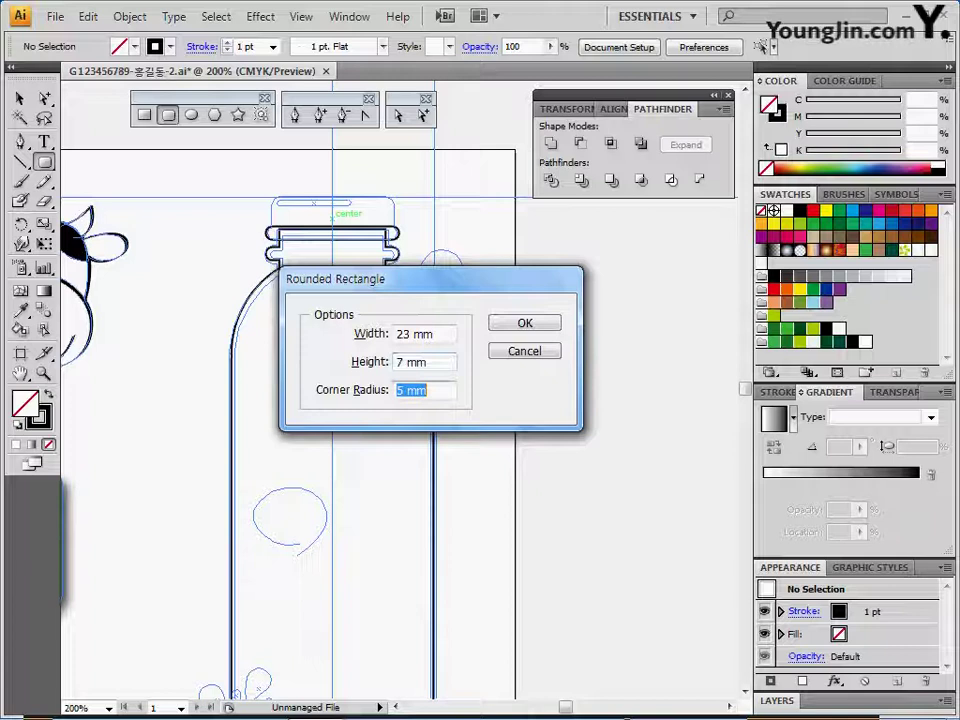
type("1.5")
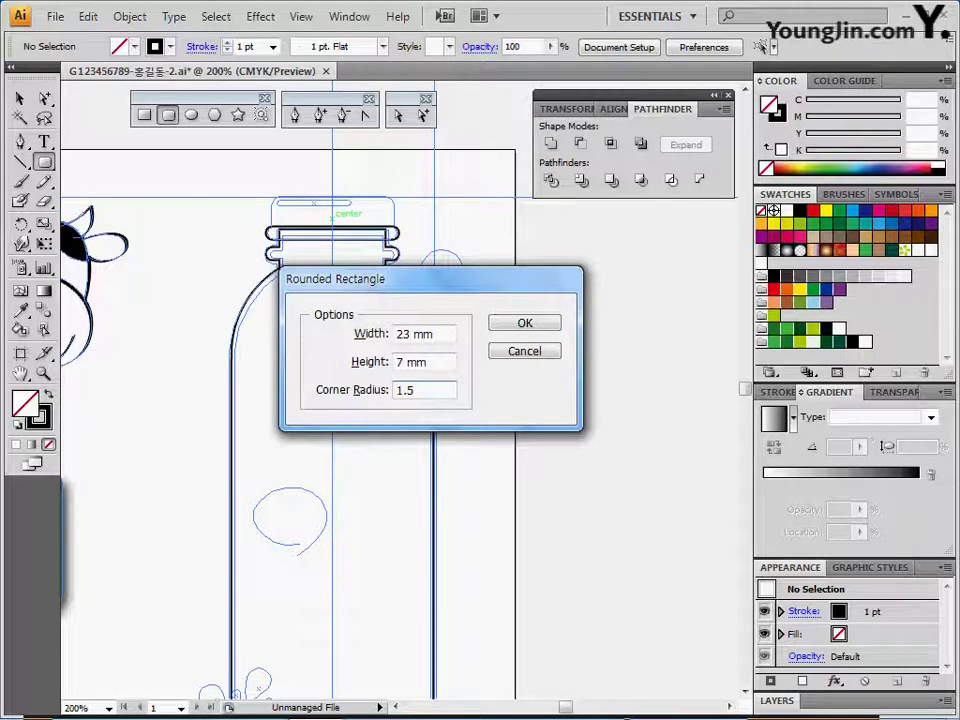
key("Return")
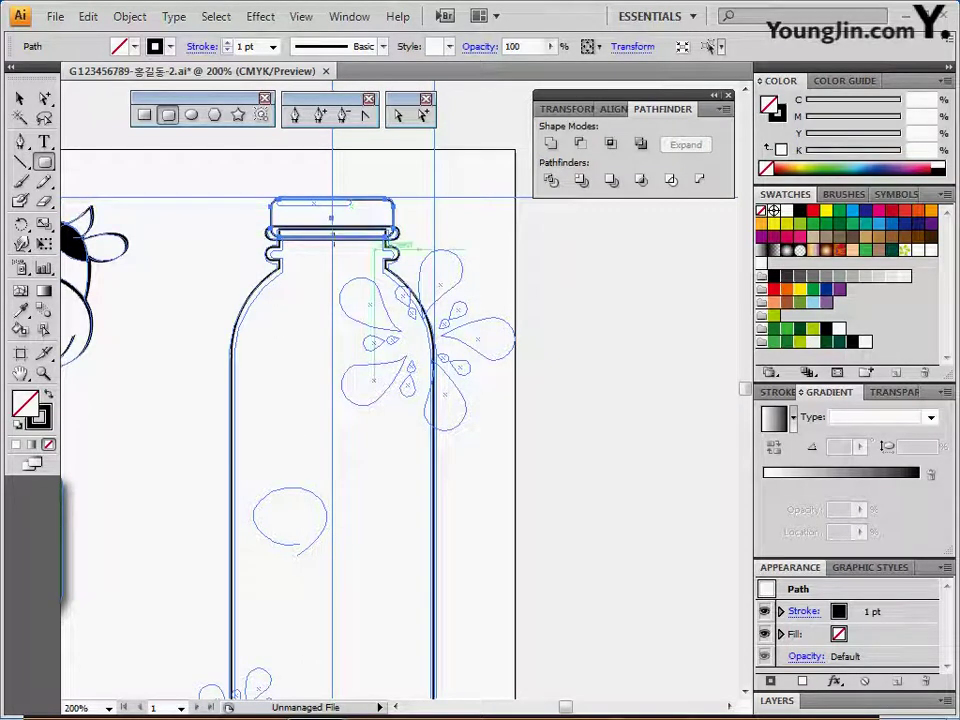
Unite the rounded cap rectangle and the upper ring into a single cap shape
left_click(329, 222, "ctrl")
left_click_drag(397, 372, 321, 203)
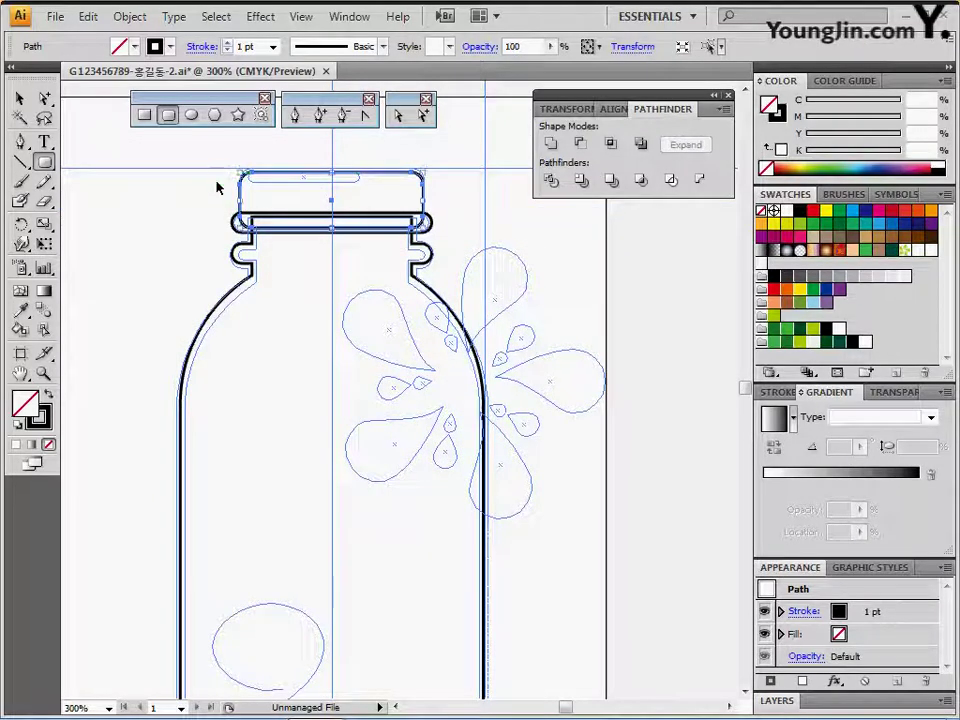
left_click_drag(212, 180, 245, 232)
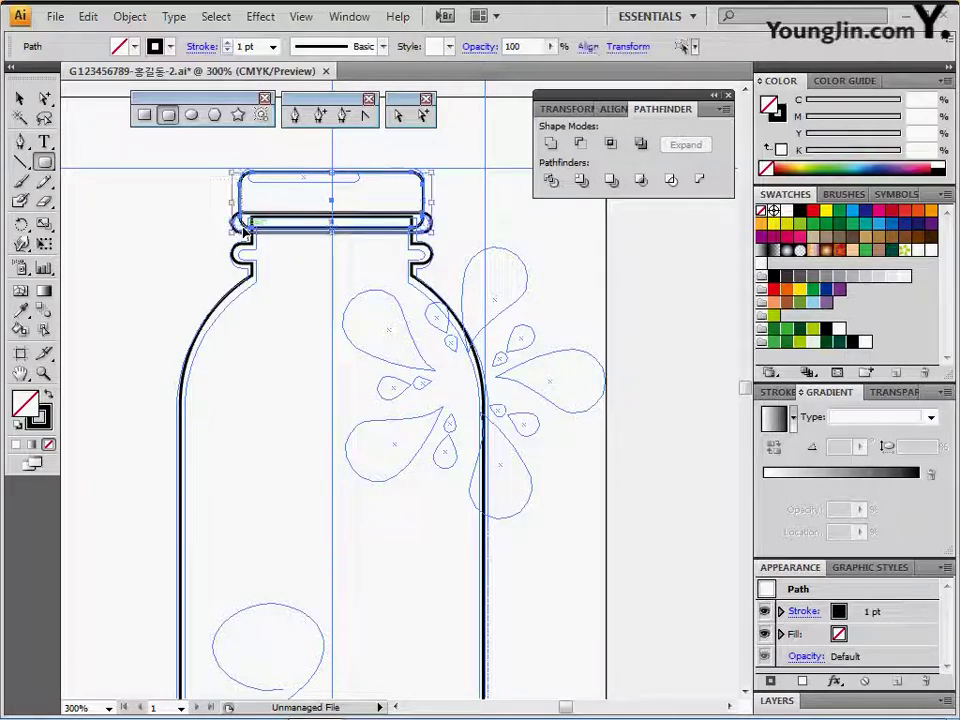
left_click(553, 148)
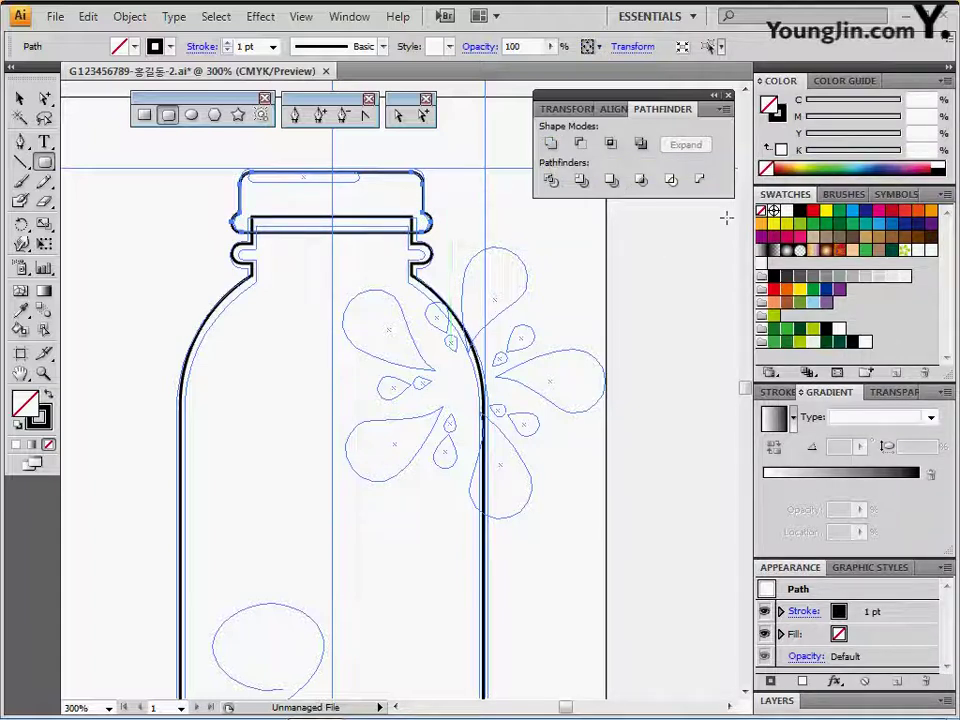
Fill the bottle cap with the green swatch C 70, M 0, Y 90, K 0 and remove its stroke
left_click(774, 342)
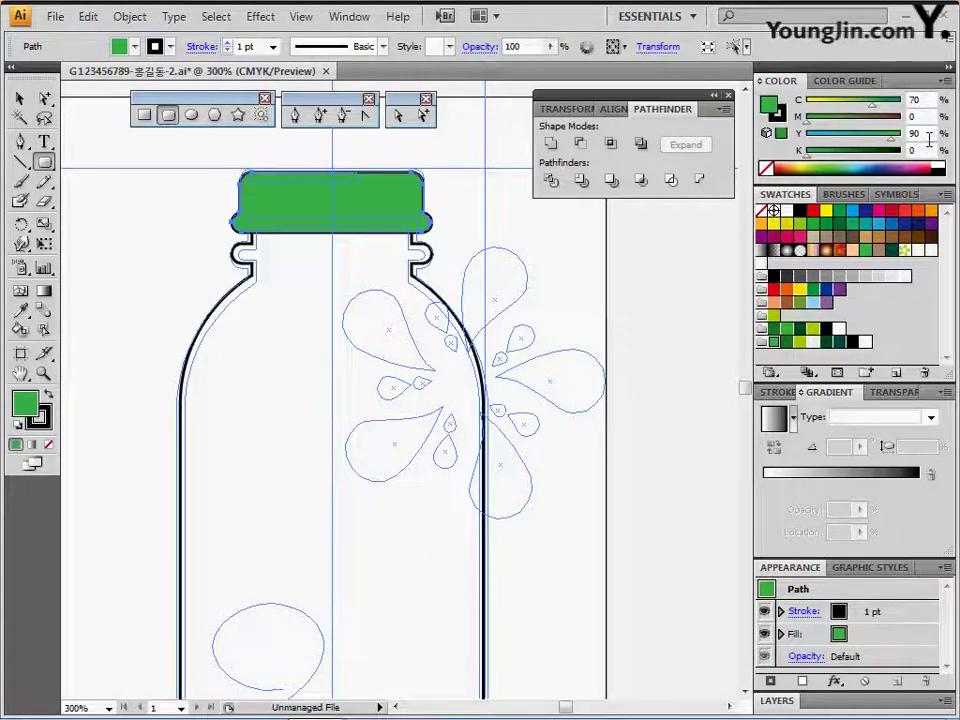
left_click(780, 121)
left_click(765, 168)
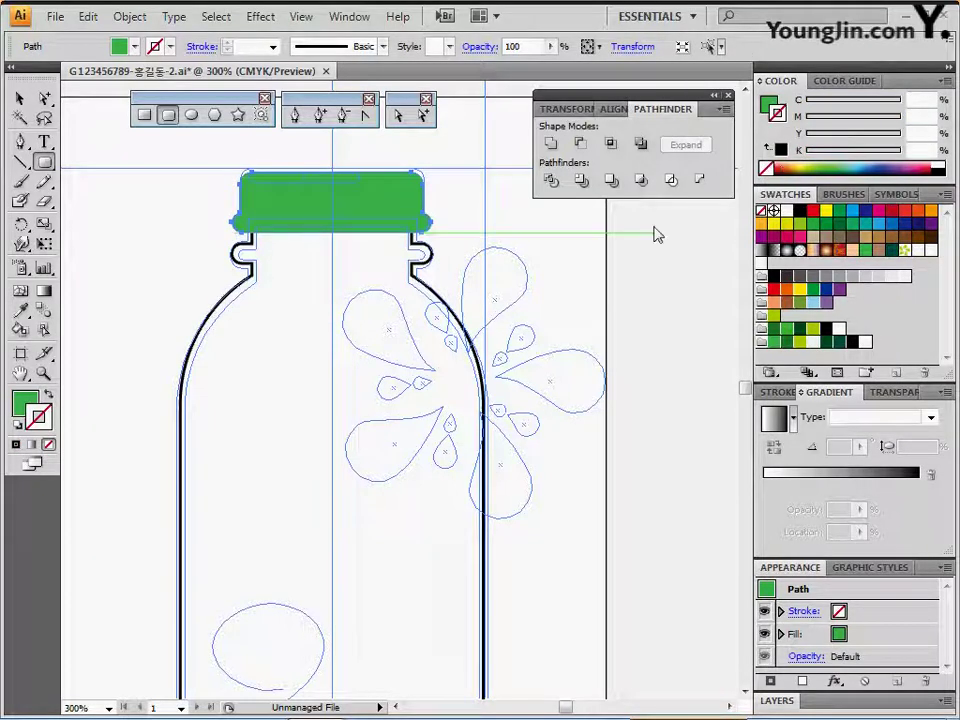
key("ctrl")
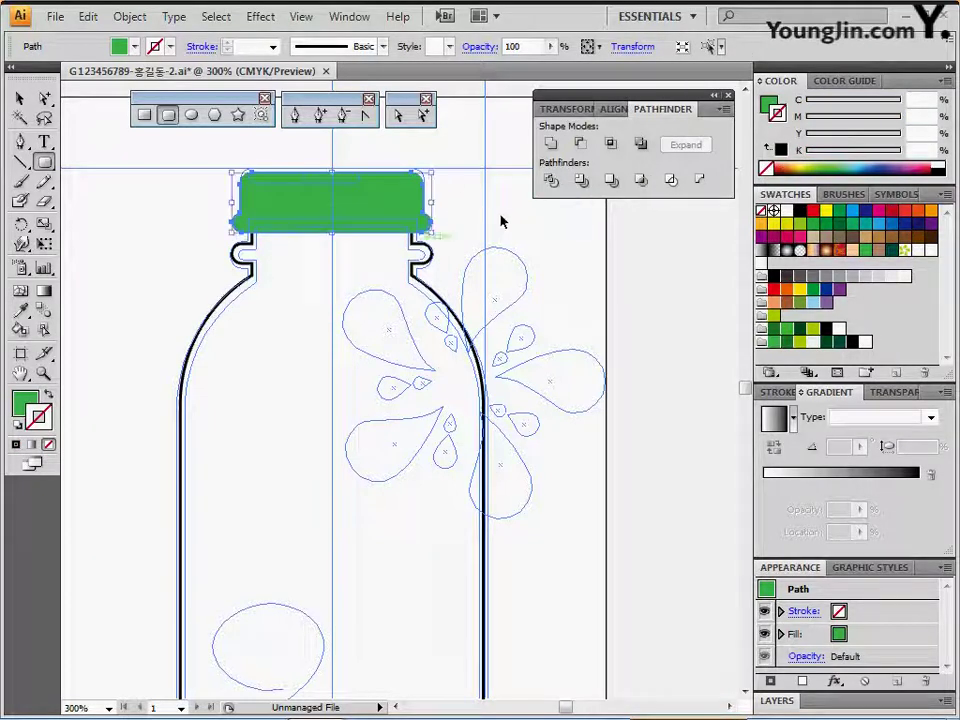
left_click(448, 212)
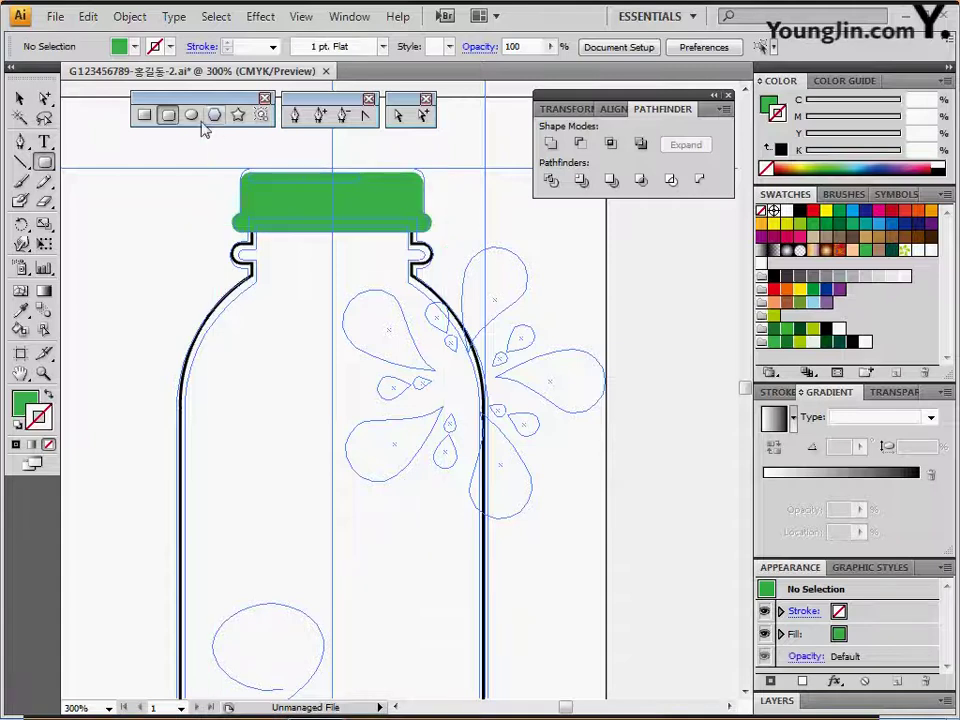
Move the green cap slightly up so its upper edge meets the horizontal guide
left_click(168, 115)
left_click(268, 204, "ctrl")
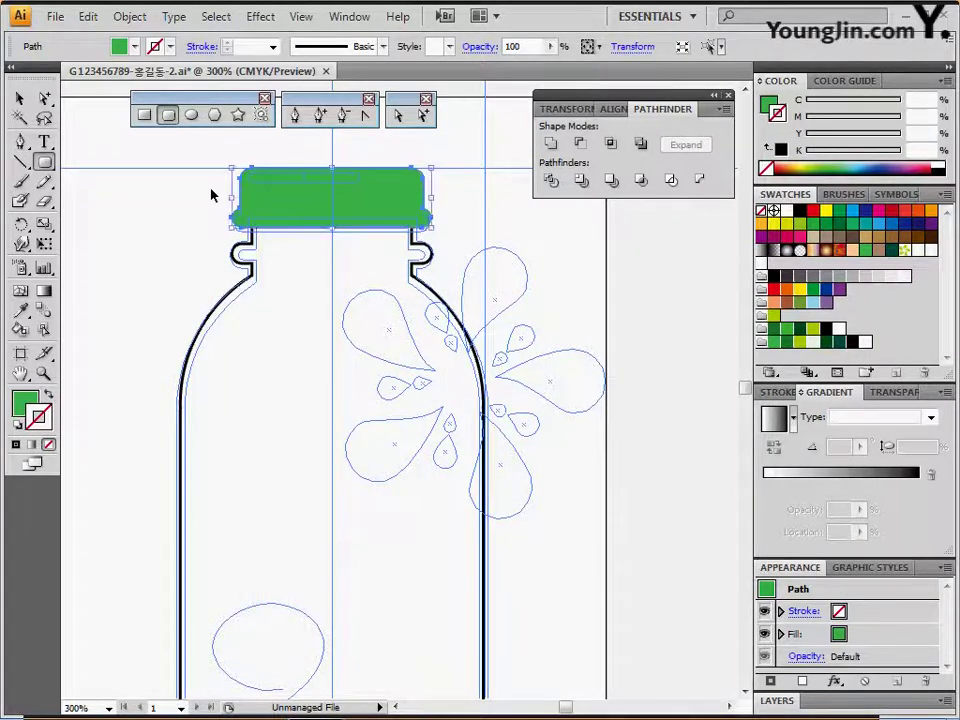
left_click(210, 196, "ctrl")
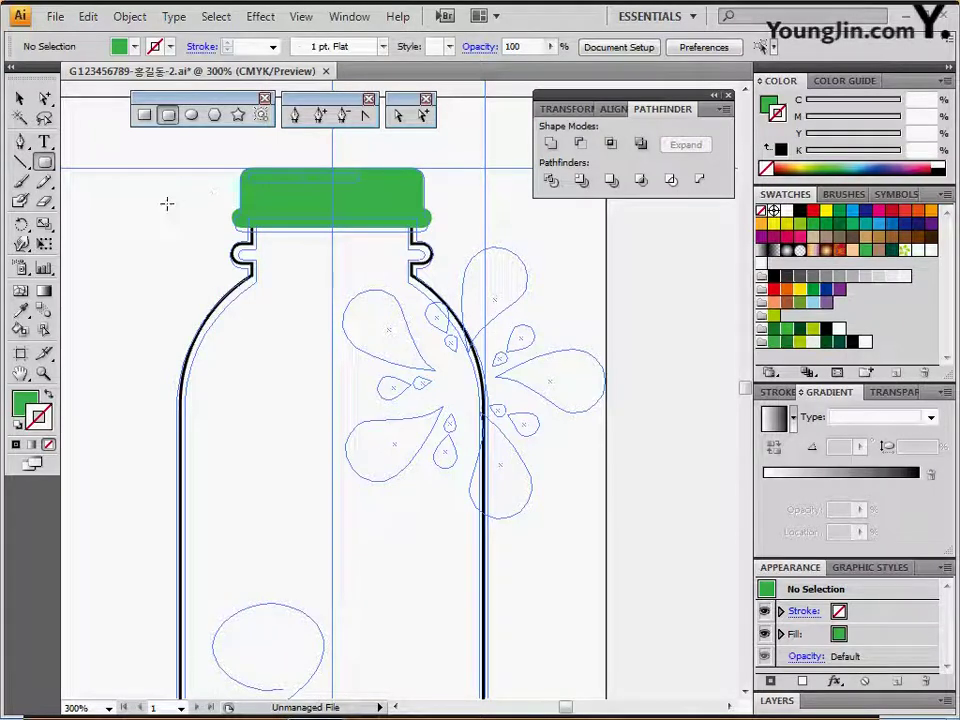
Draw a white rounded highlight bar without stroke over the sketched one near the cap's upper edge, and hide the guides
left_click(769, 106)
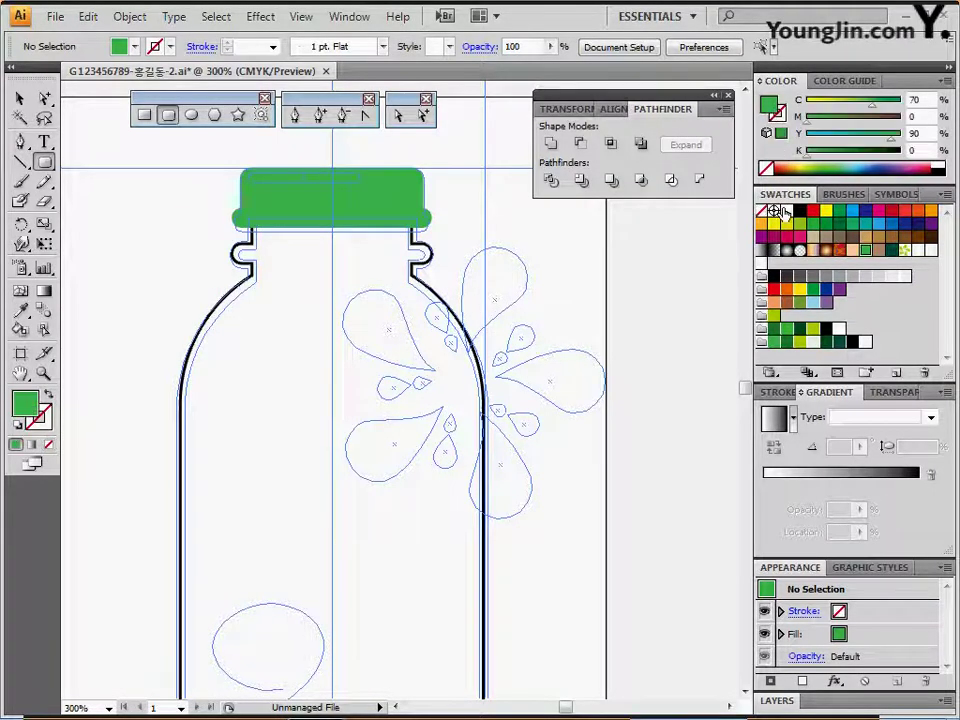
left_click(787, 210)
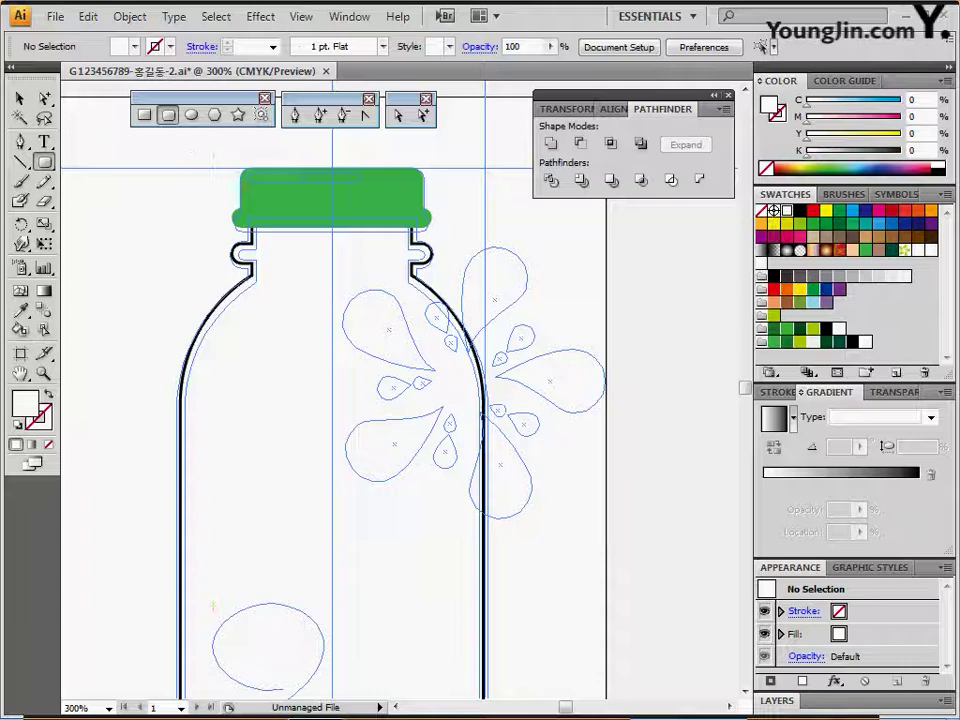
mouse_move(243, 171)
left_mouse_down()
mouse_move(369, 182)
mouse_move(358, 182)
left_mouse_up()
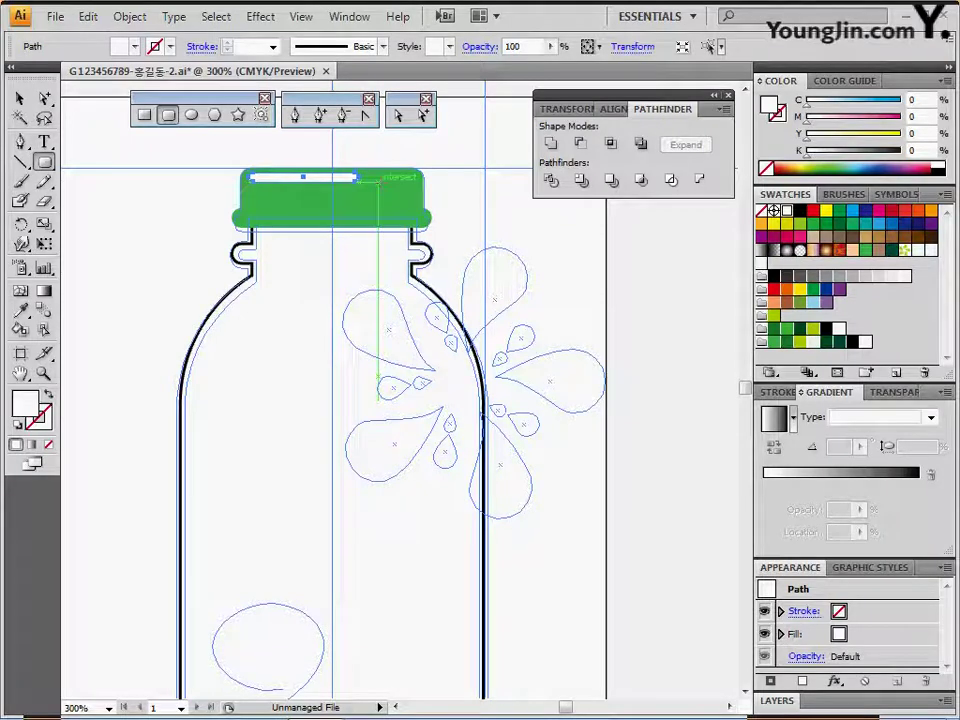
left_click(182, 210, "ctrl")
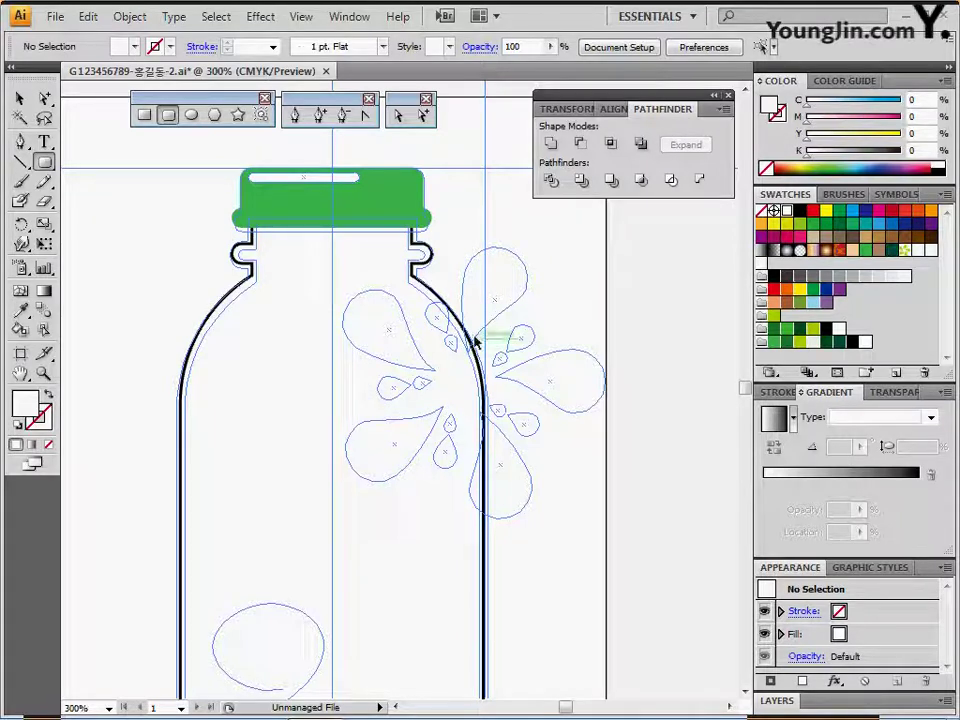
key("ctrl+semicolon")
left_click(386, 384, "ctrl+alt")
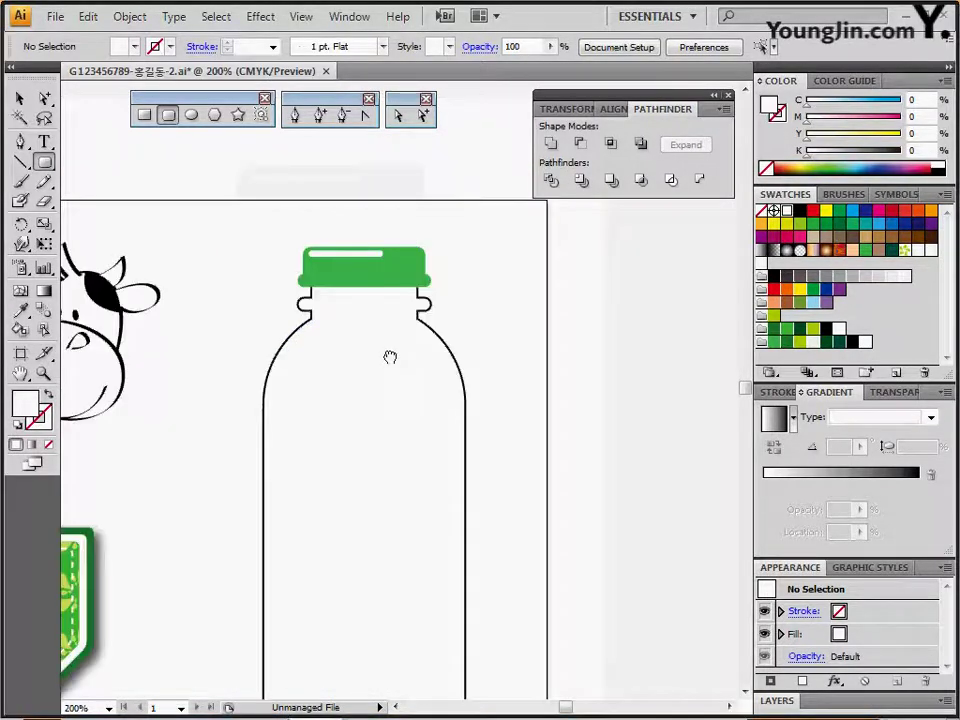
Give the bottle outline a 3 pt stroke in dark green C 70, M 0, Y 90, K 50
left_click_drag(390, 356, 356, 258)
left_click(426, 262)
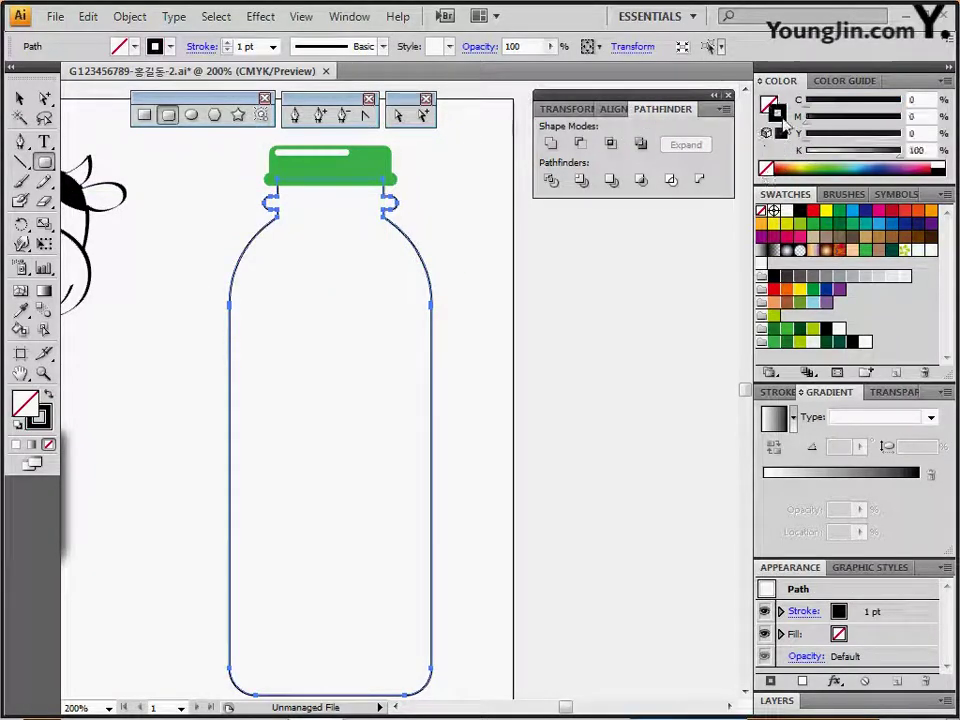
key("x")
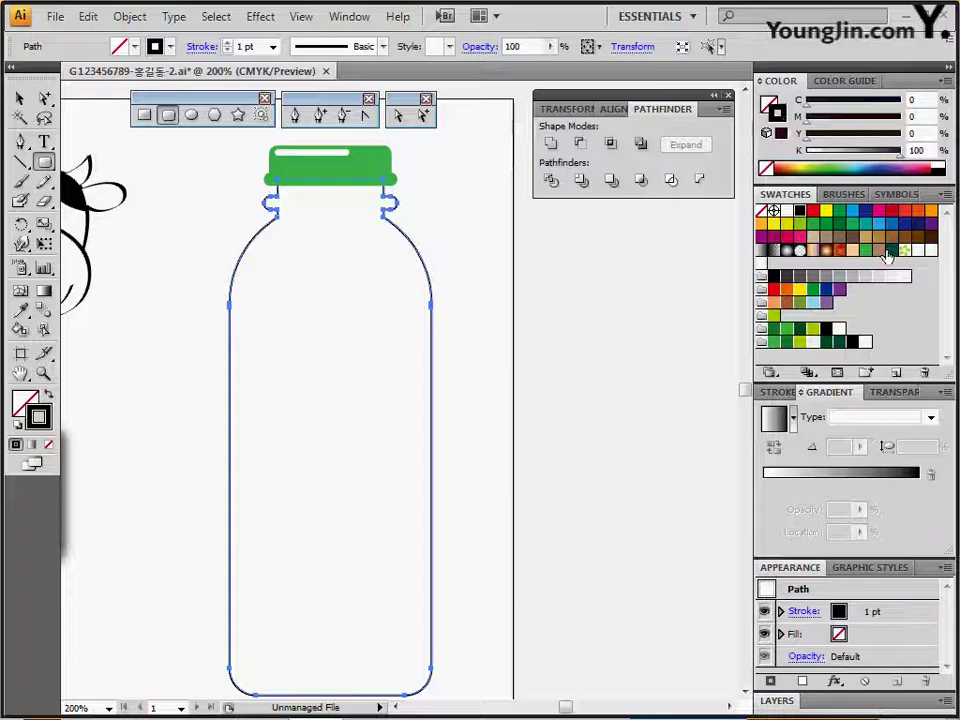
left_click(775, 340)
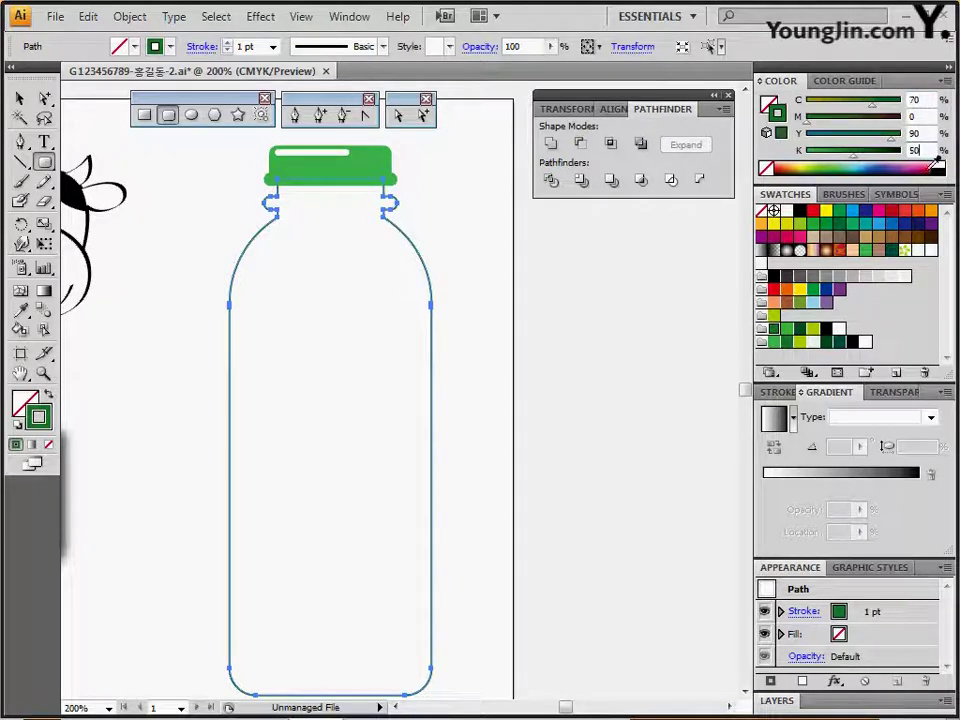
left_click(227, 44)
left_click(227, 44)
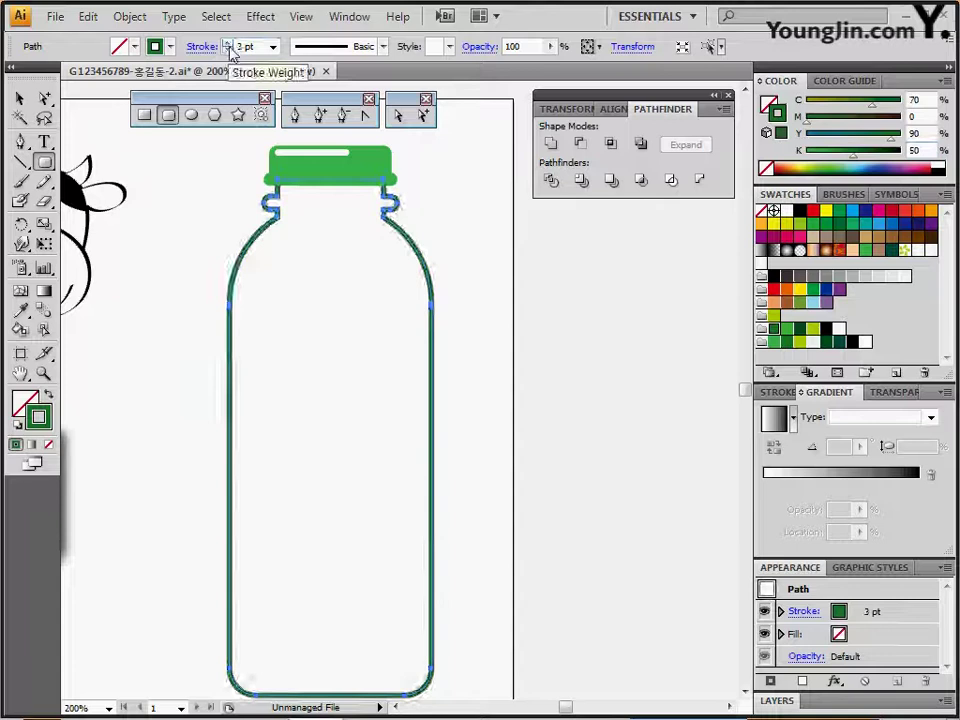
Convert the bottle's green stroke to a filled shape with Outline Stroke
left_click(130, 16)
mouse_move(170, 380)
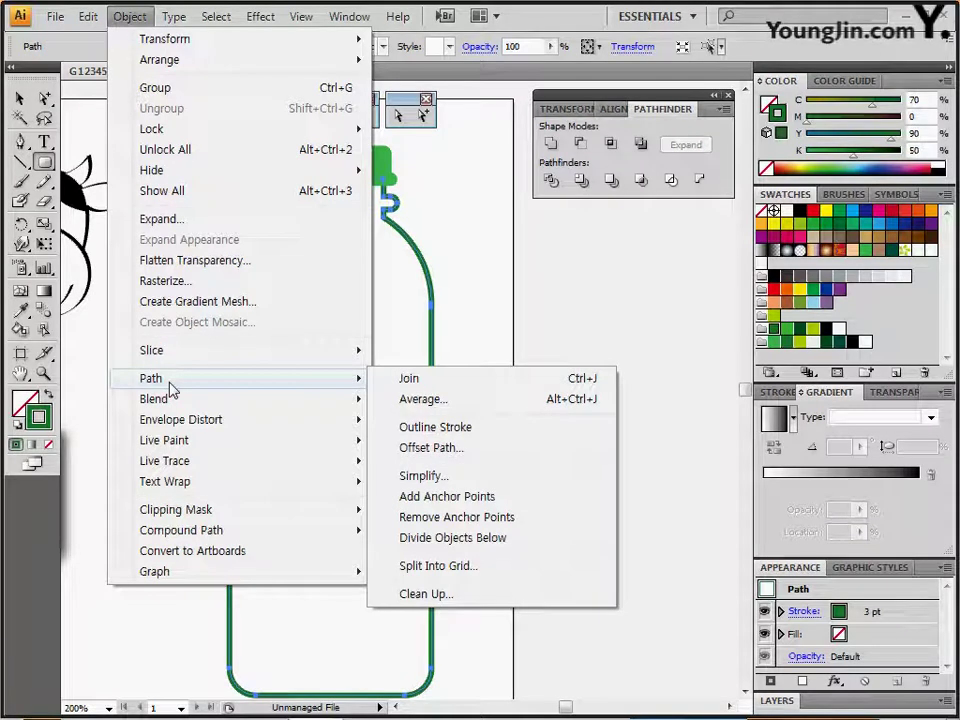
left_click(423, 427)
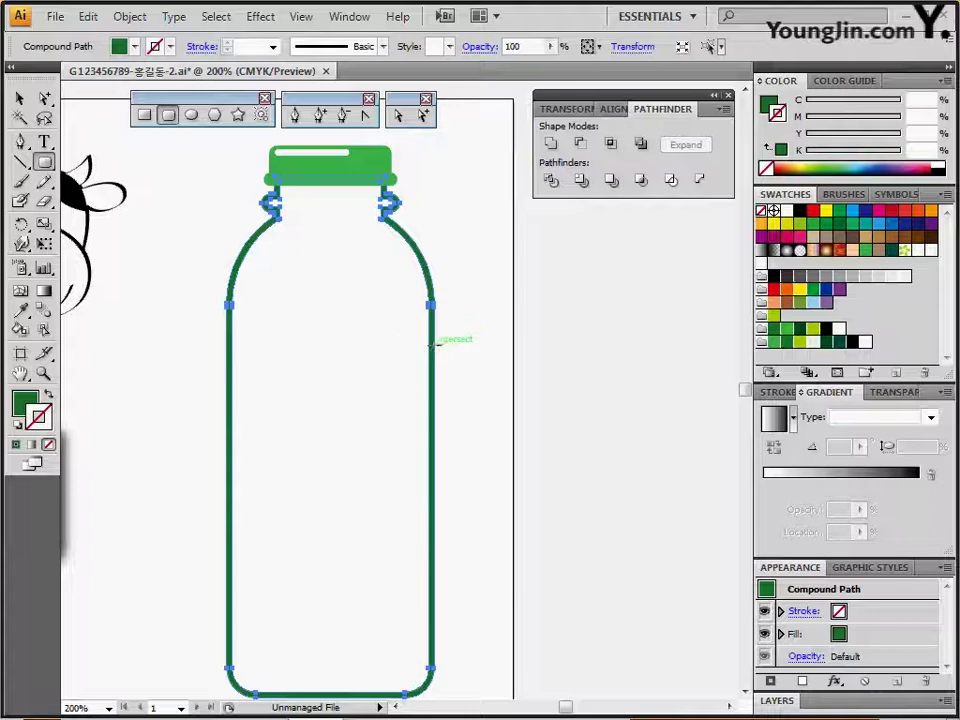
left_click(472, 306, "ctrl")
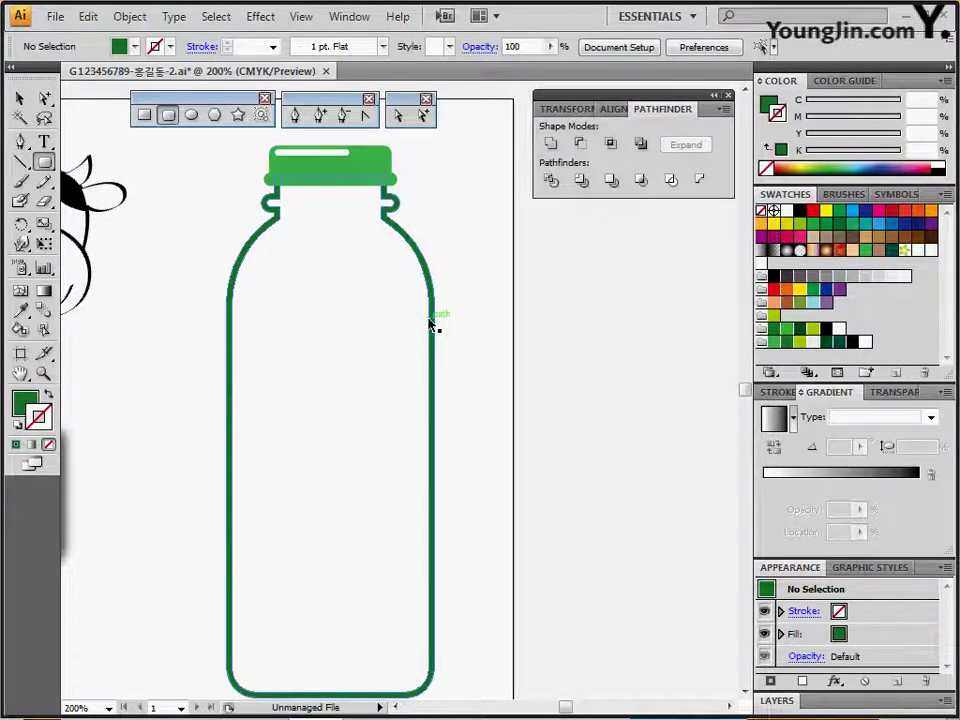
Release the outlined bottle's compound path to separate its inner and outer shapes
left_click(432, 322)
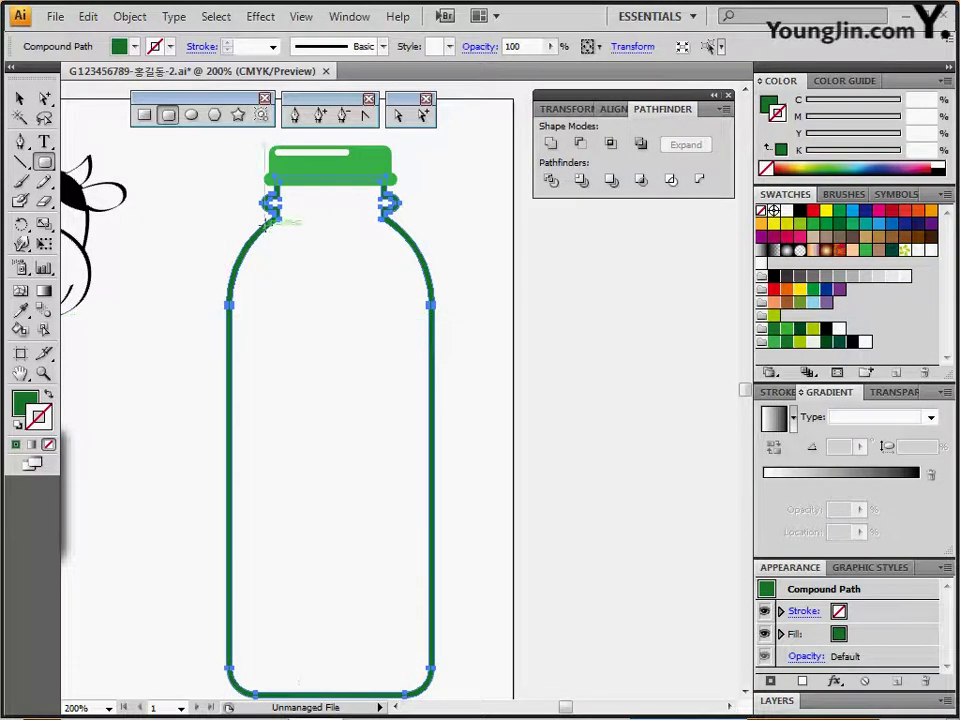
key("ctrl")
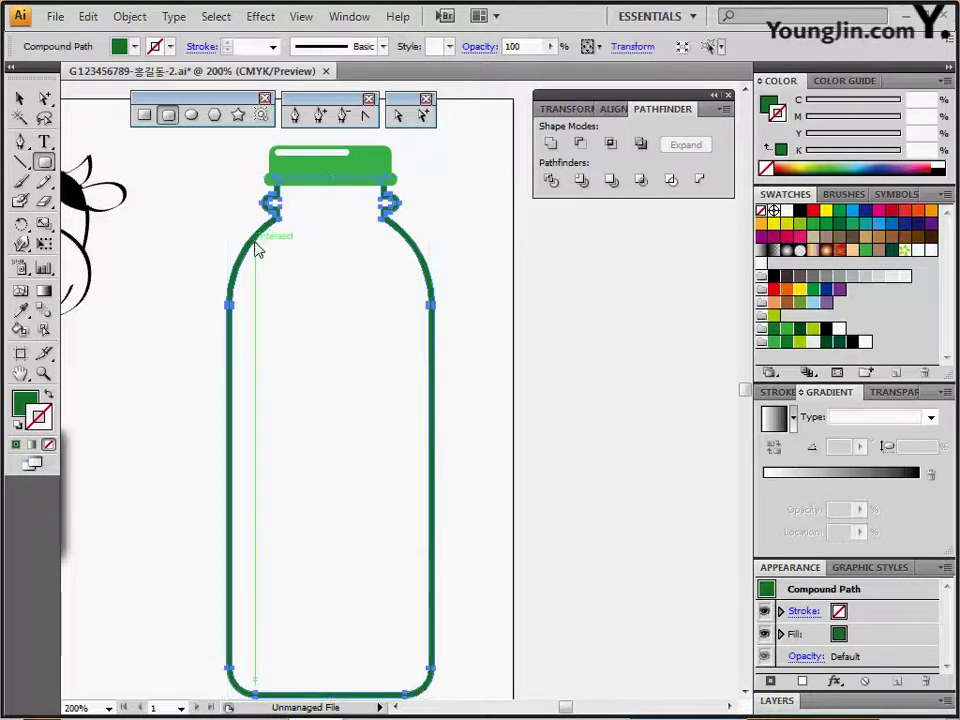
right_click(256, 248)
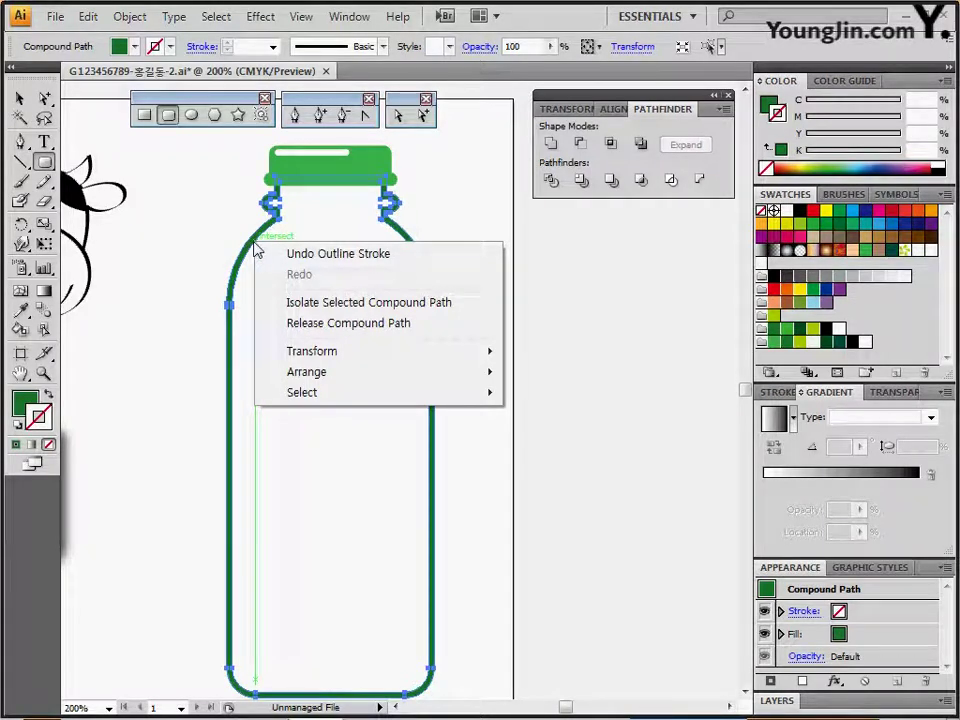
left_click(319, 325)
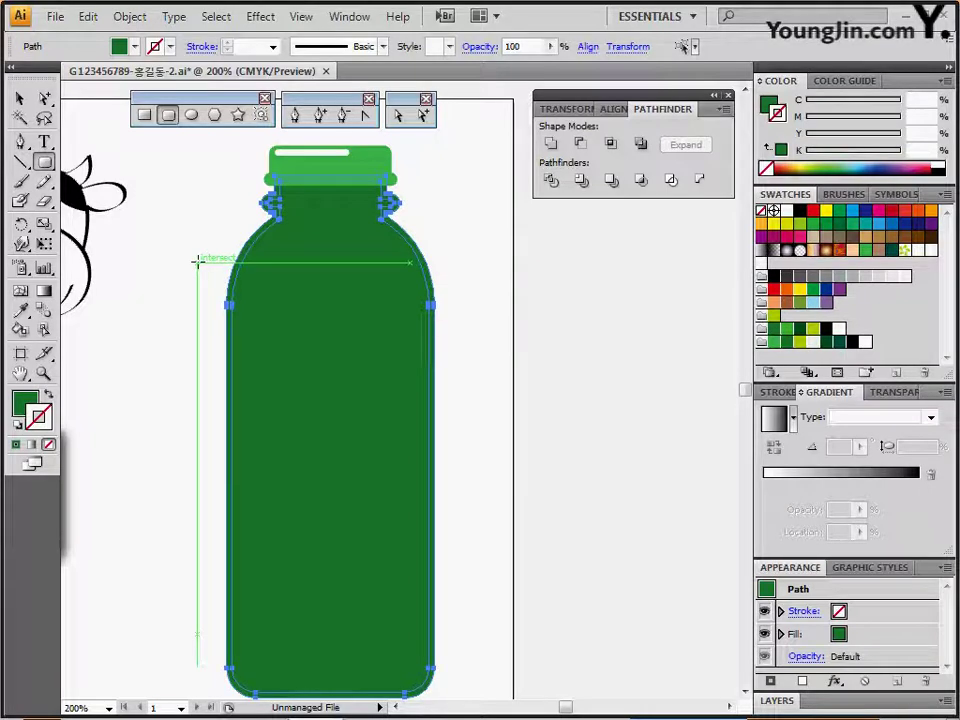
left_click(199, 265, "ctrl")
left_click(270, 271, "ctrl")
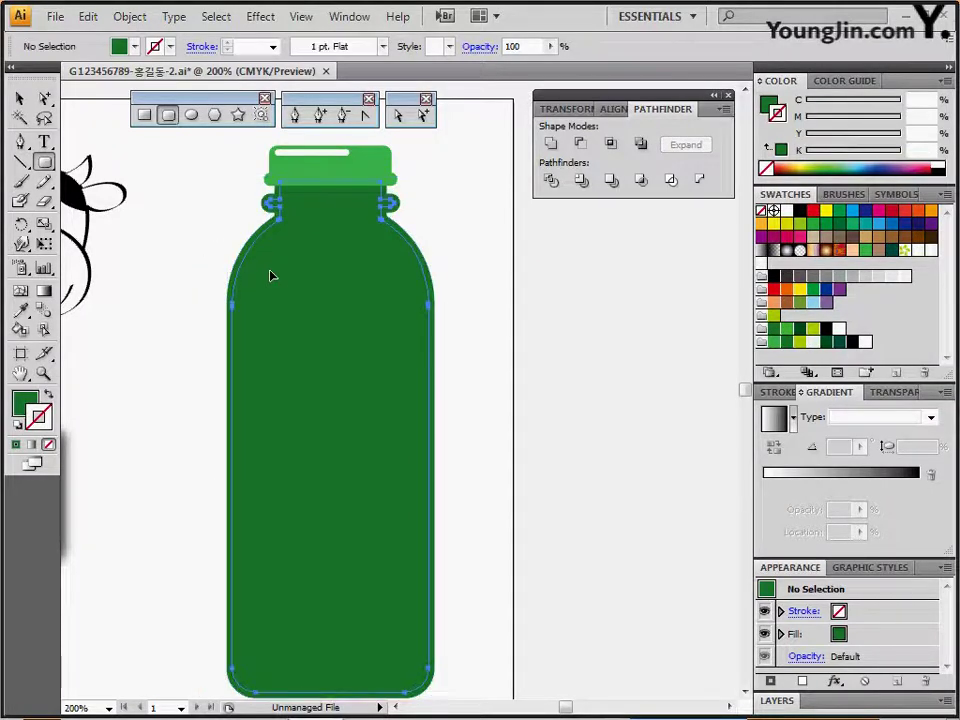
left_click_drag(260, 294, 383, 296, "alt")
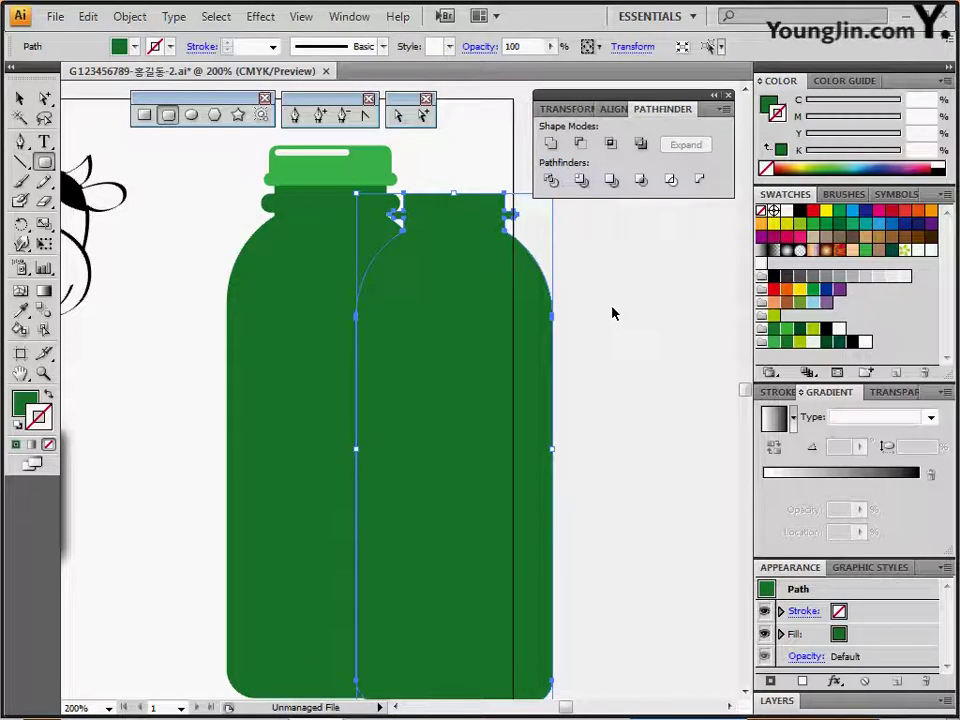
key("ctrl+z")
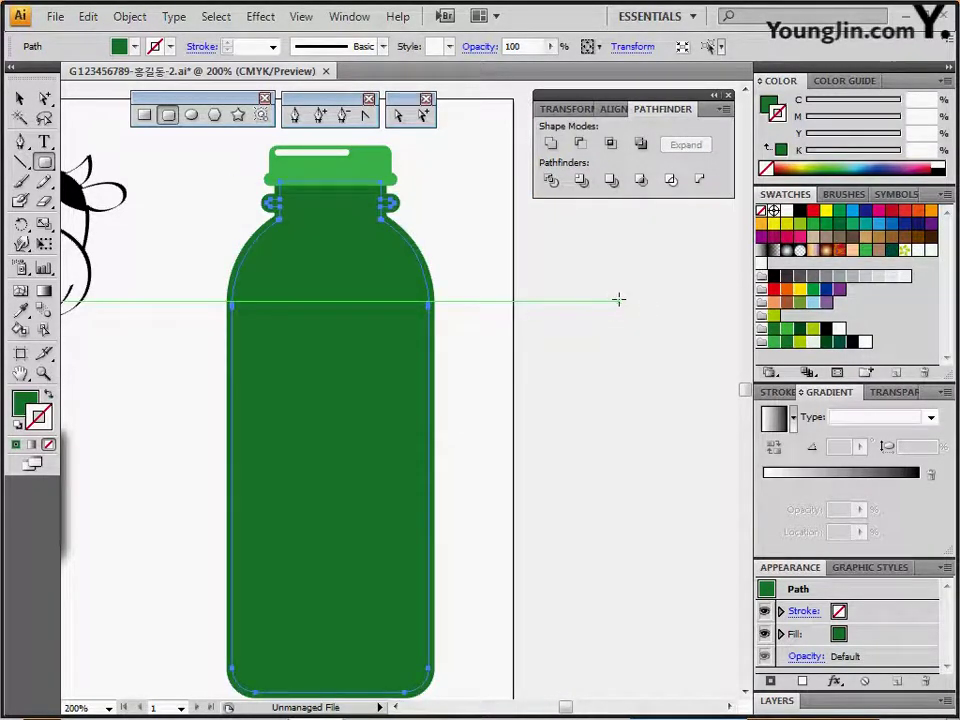
key("ctrl")
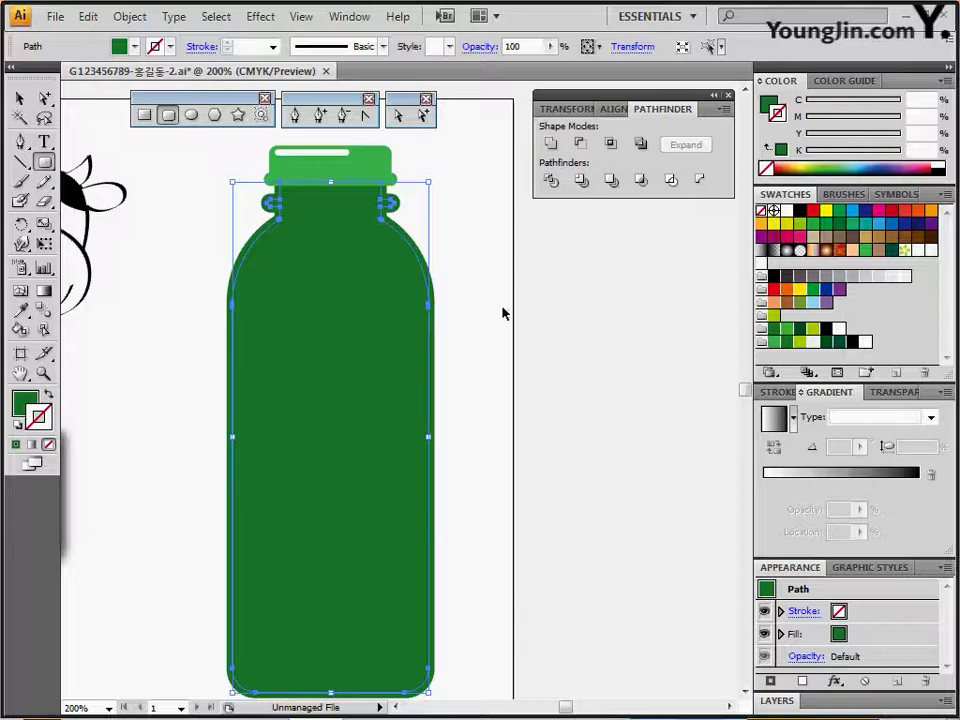
left_click(510, 321)
Fill the bottle's inner shape with white and remove its stroke
left_click(368, 359)
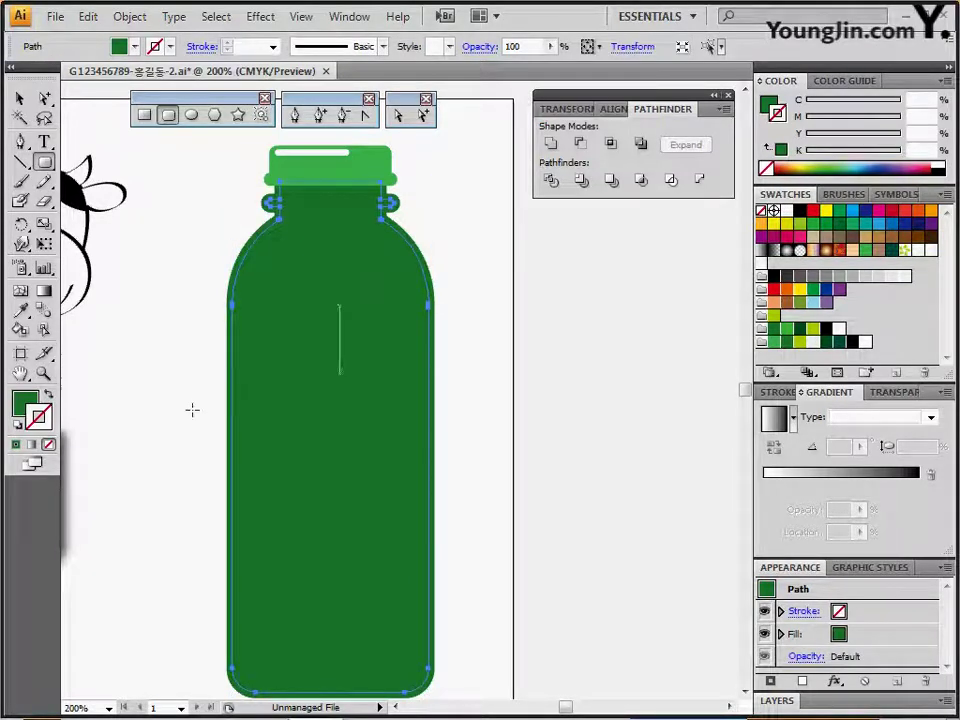
left_click(18, 427)
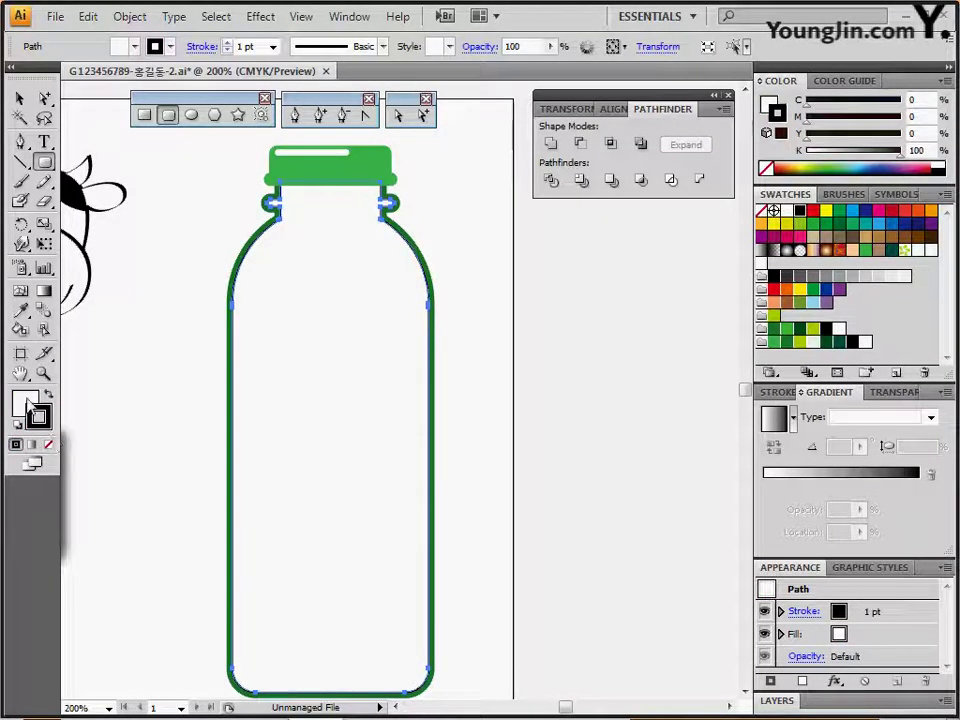
key("x")
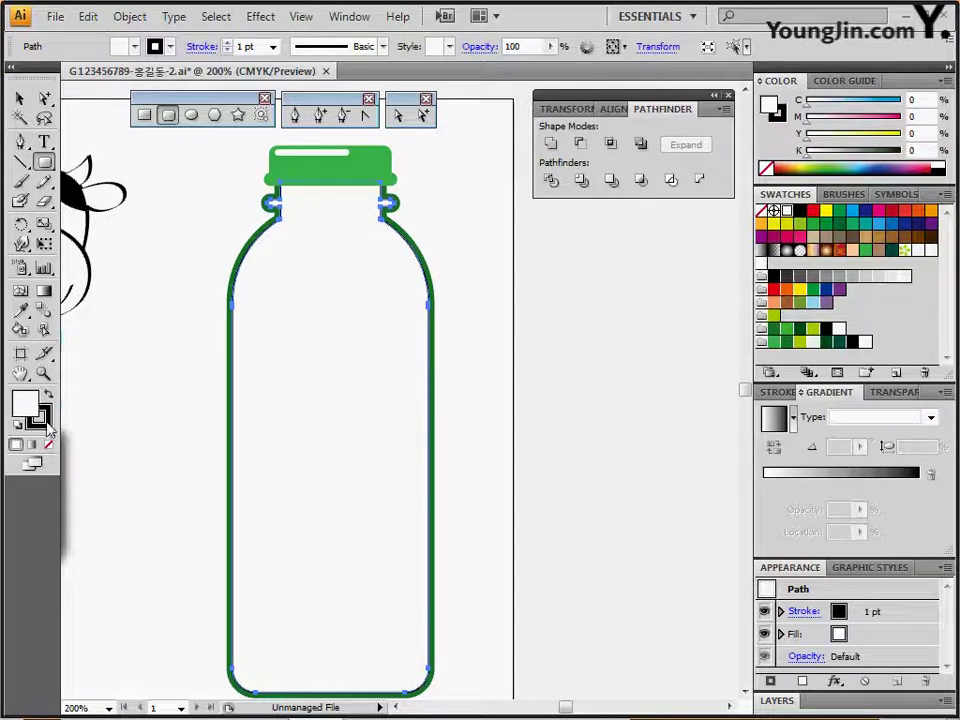
left_click(49, 444)
left_click(123, 398, "ctrl")
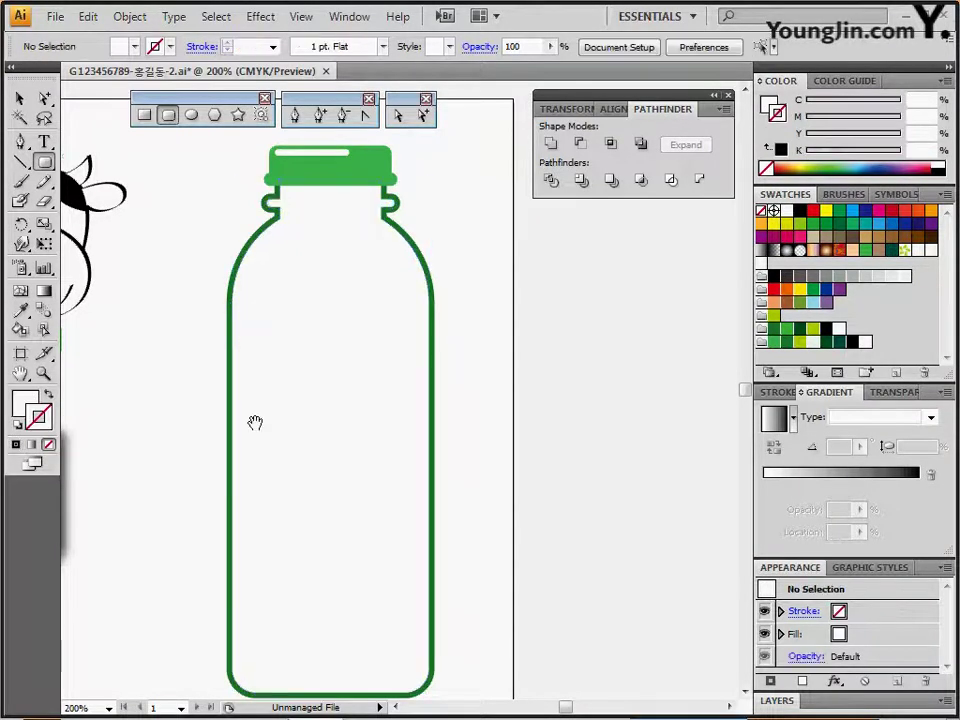
Nudge the two bottom anchor points of the white inner shape upward to thicken the bottle's green base
left_click_drag(255, 425, 244, 342)
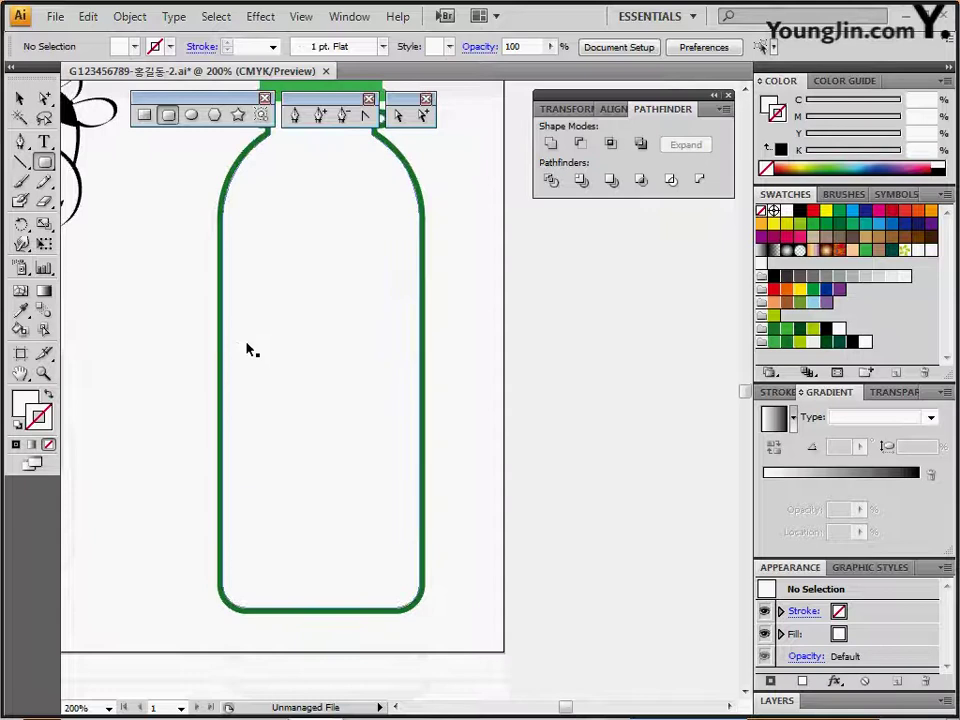
left_click(359, 495)
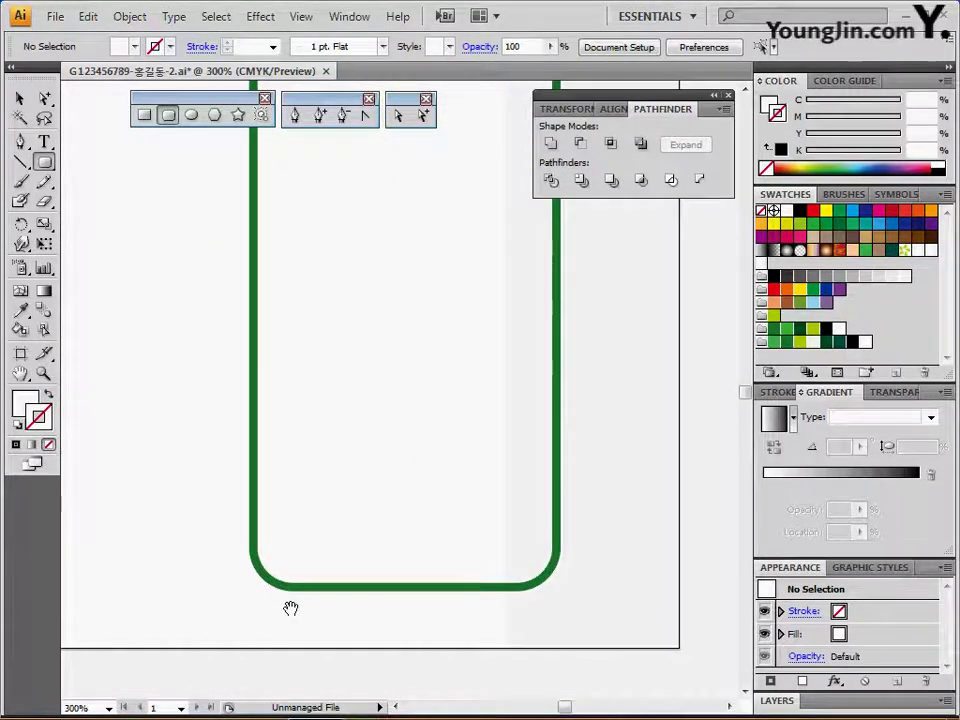
left_click_drag(295, 613, 172, 521)
left_click(248, 506)
left_click_drag(365, 470, 306, 506)
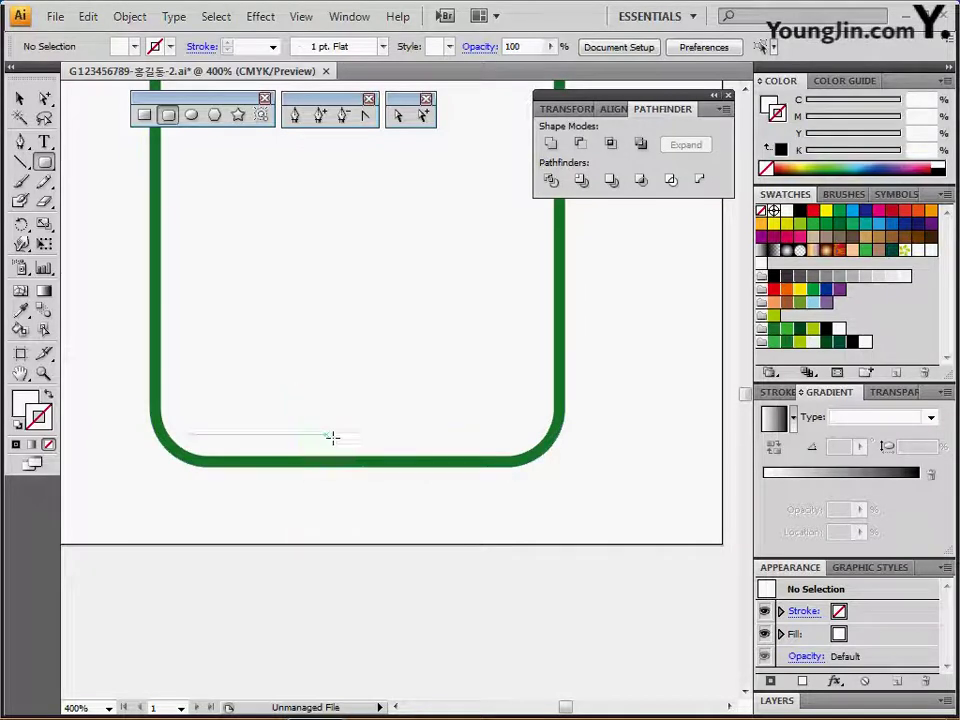
left_click(398, 116)
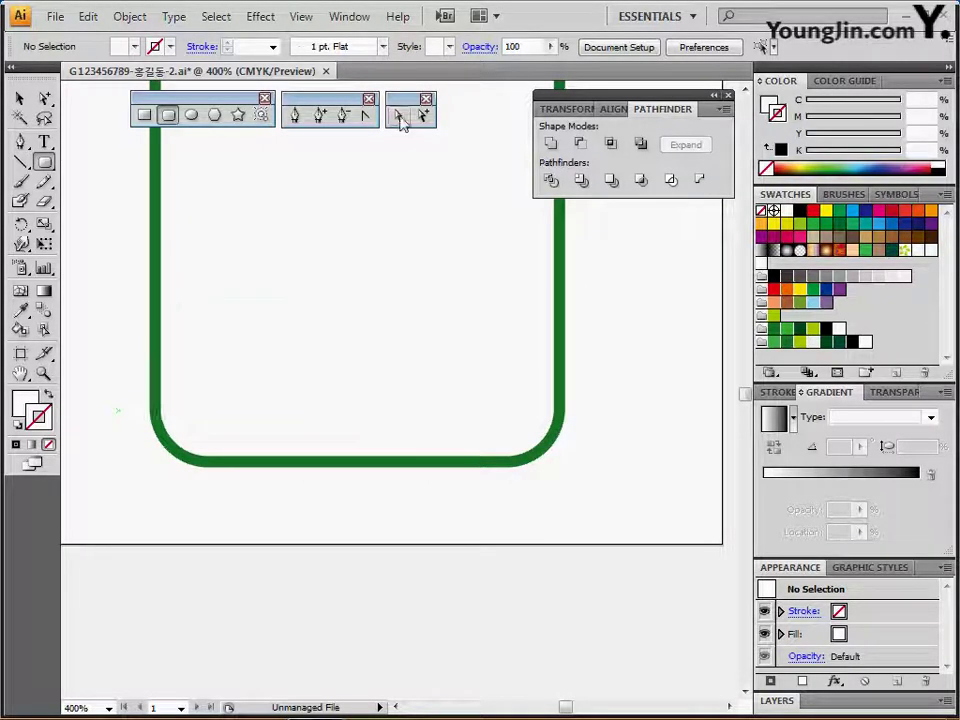
left_click(222, 459)
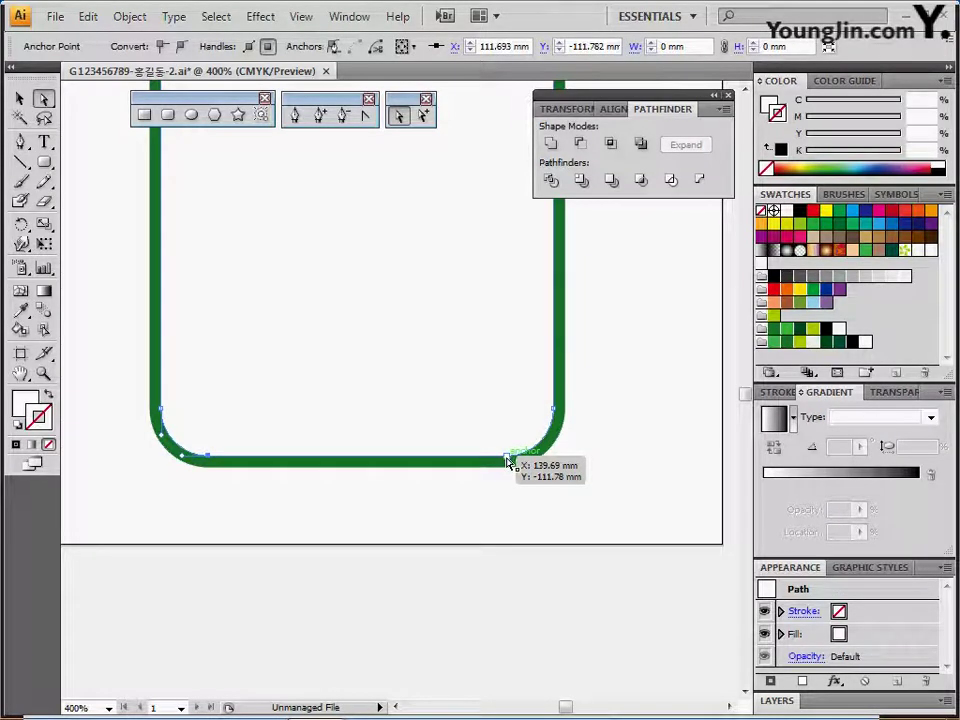
left_click(506, 457, "shift")
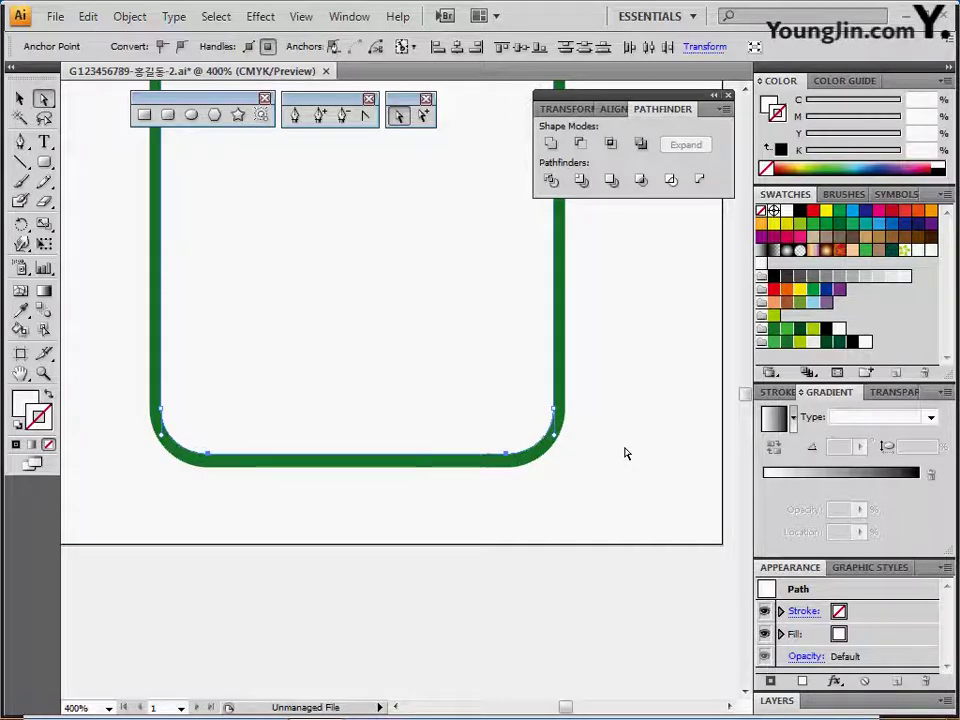
key("Up")
key("Up")
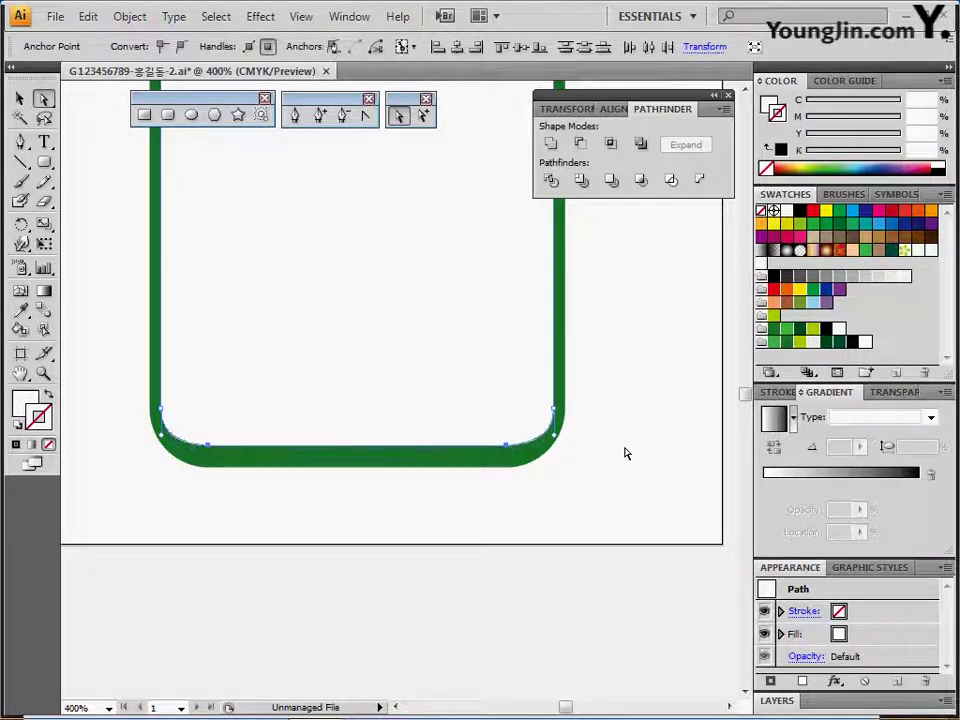
key("Up")
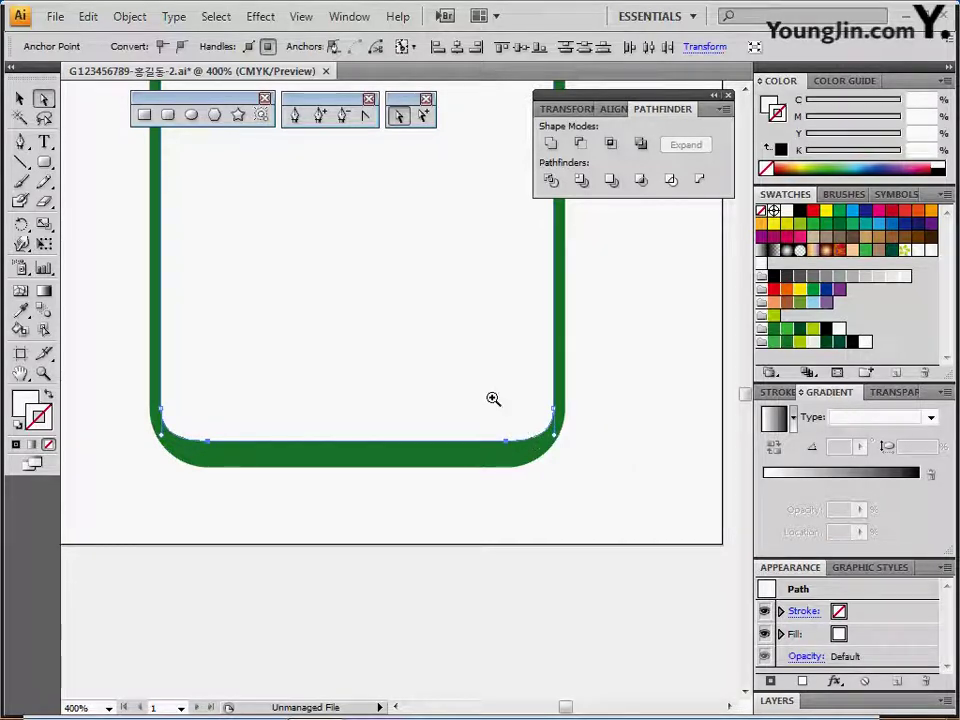
Paste a copy of the white cow group from the LOWFAT MILK label
left_click(566, 420, "ctrl+alt")
left_click(484, 373, "ctrl+alt")
left_click_drag(301, 213, 583, 339)
left_click(512, 379, "ctrl+alt")
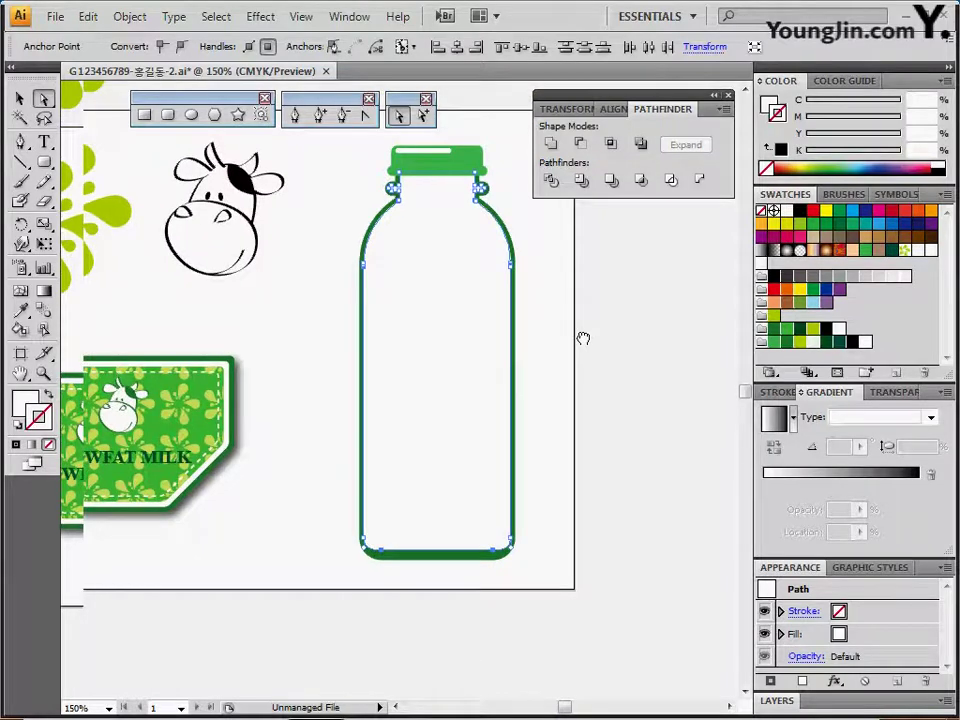
left_click_drag(499, 345, 521, 349)
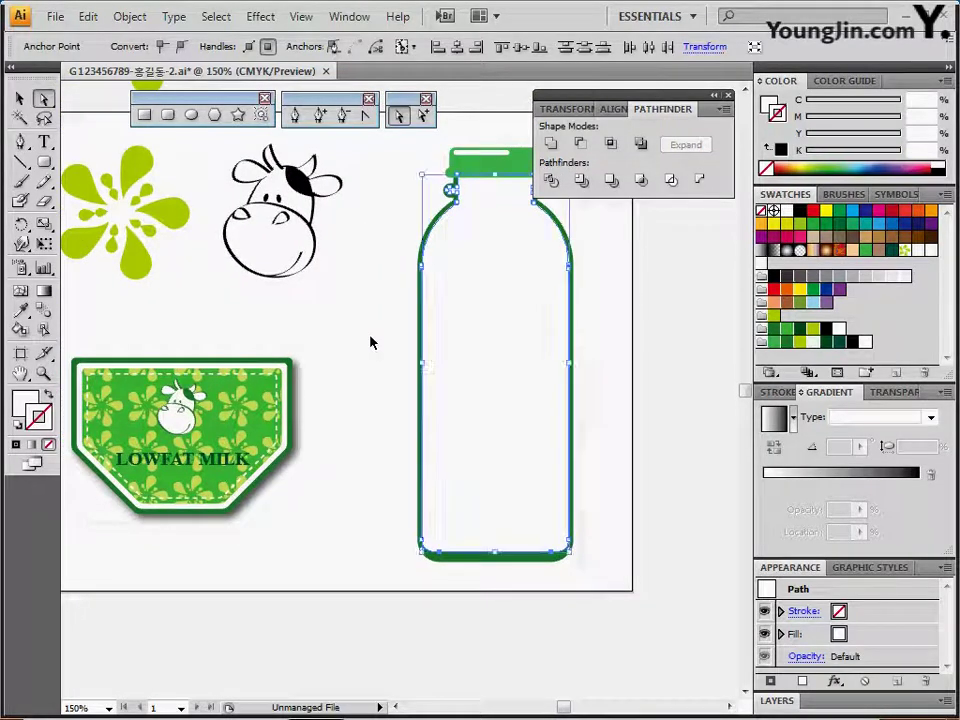
left_click(369, 343)
left_click_drag(369, 350, 360, 329)
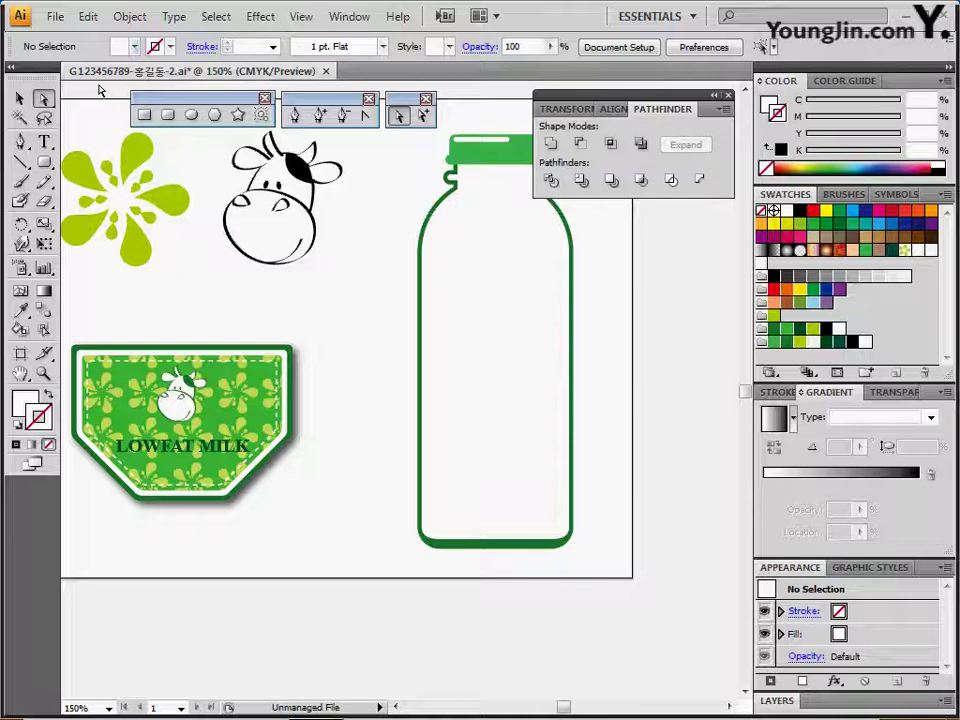
left_click(20, 98)
left_click(175, 418)
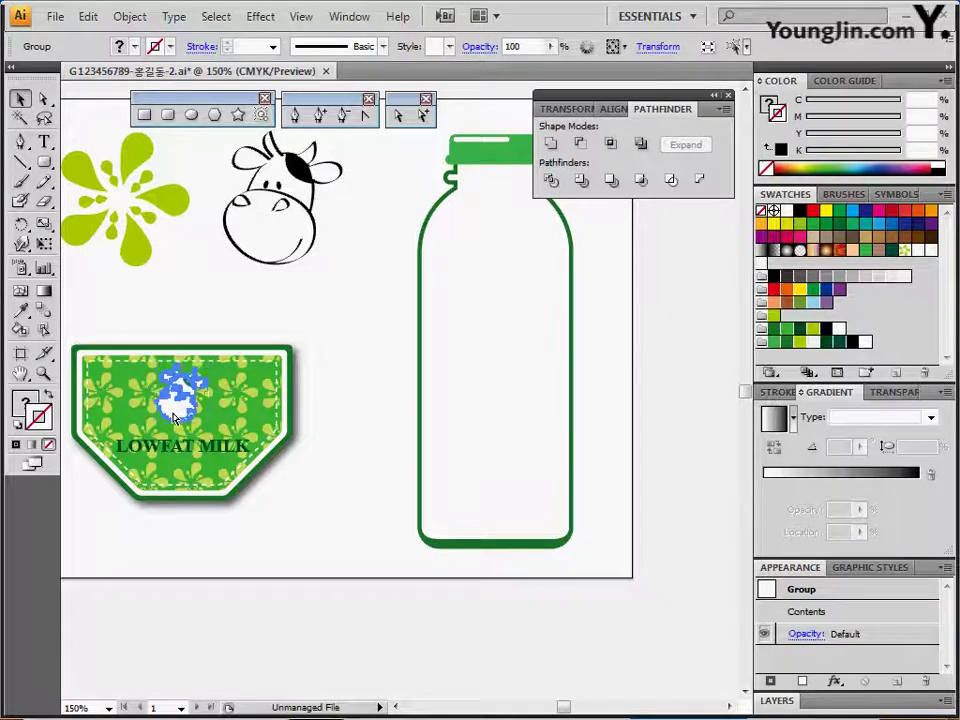
key("ctrl+c")
key("ctrl+v")
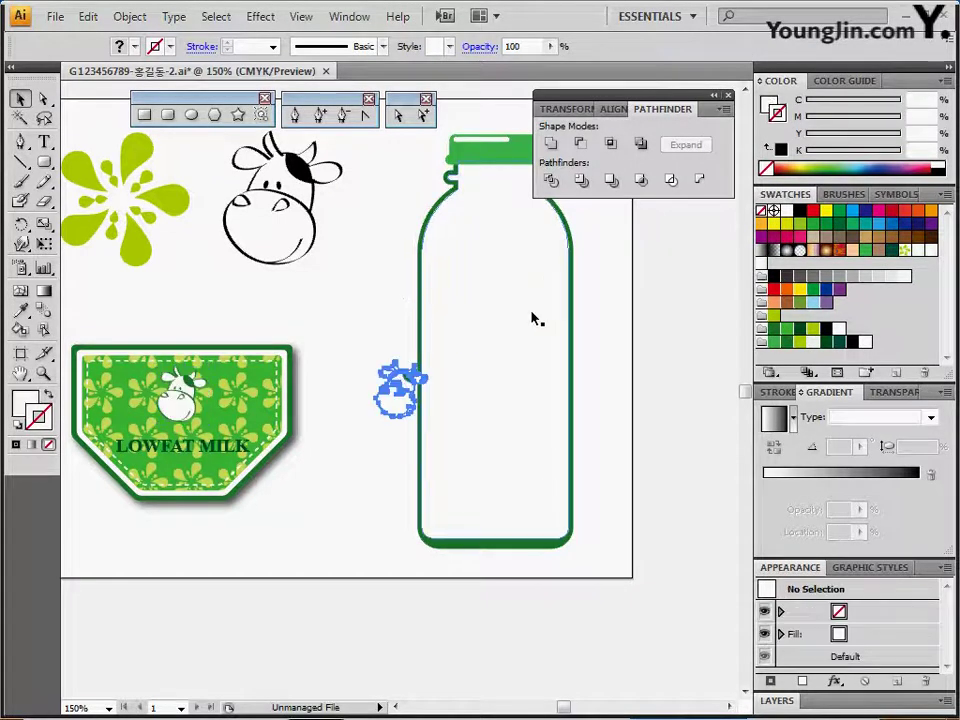
Place the copied cow enlarged in the lower half of the bottle and rotate it slightly clockwise
left_click_drag(406, 394, 556, 350)
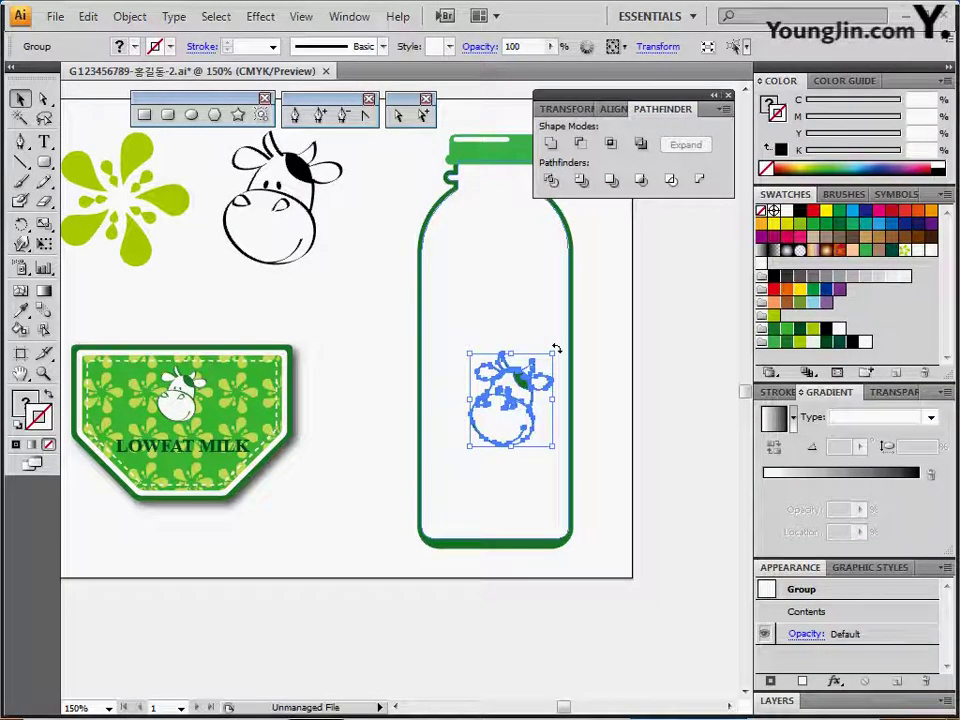
left_click_drag(556, 349, 542, 405)
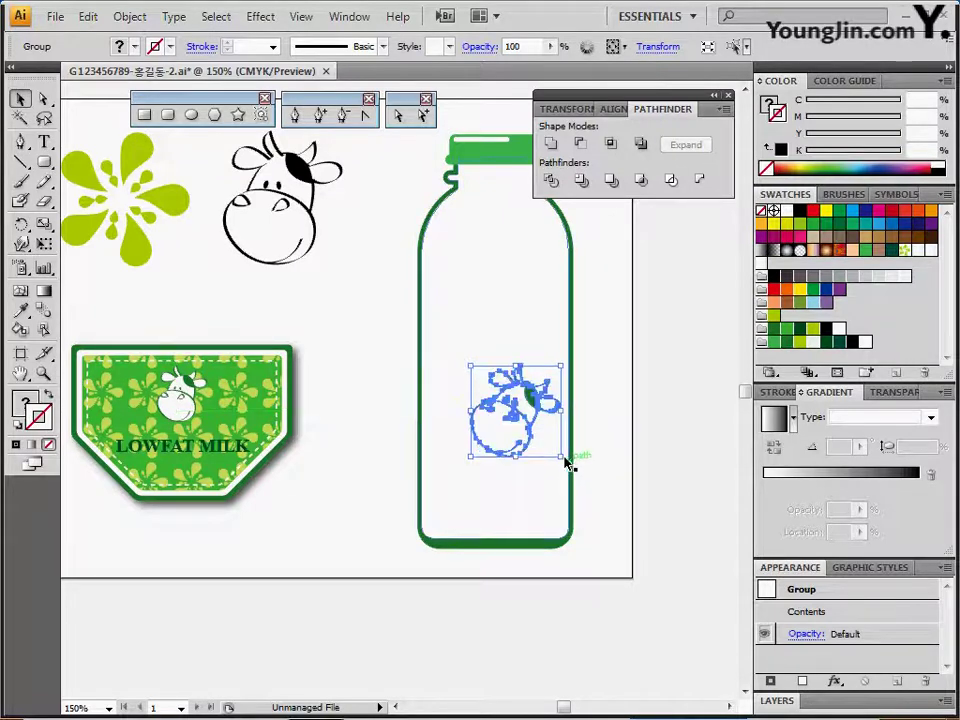
left_click_drag(566, 467, 555, 464)
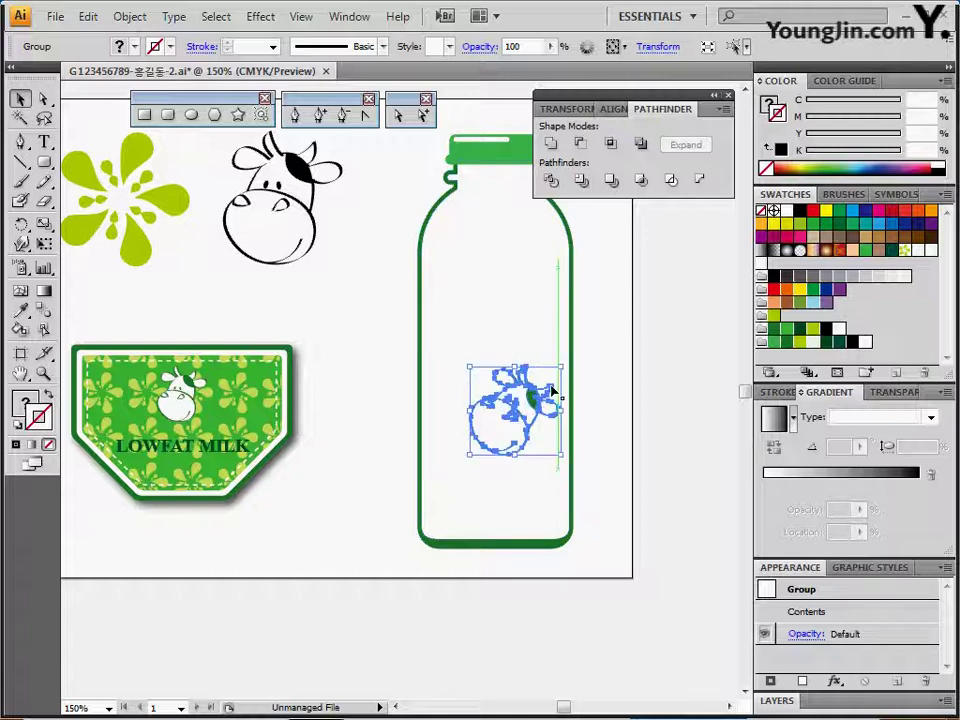
Shrink the copied cow slightly and keep it centred in the lower half of the bottle
left_click_drag(558, 368, 532, 422)
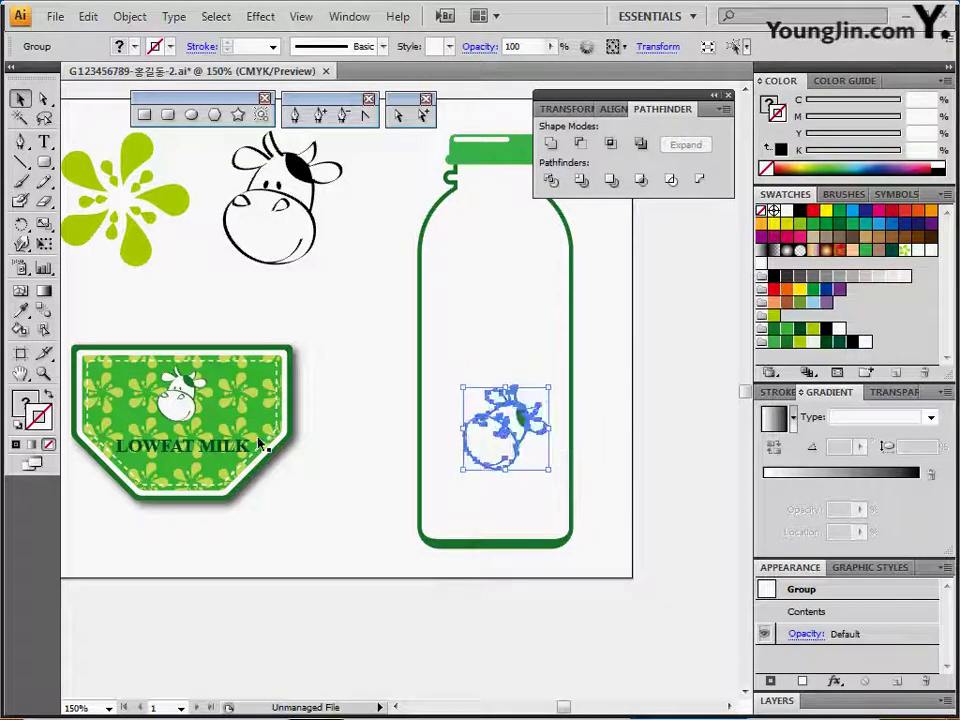
left_click(315, 508)
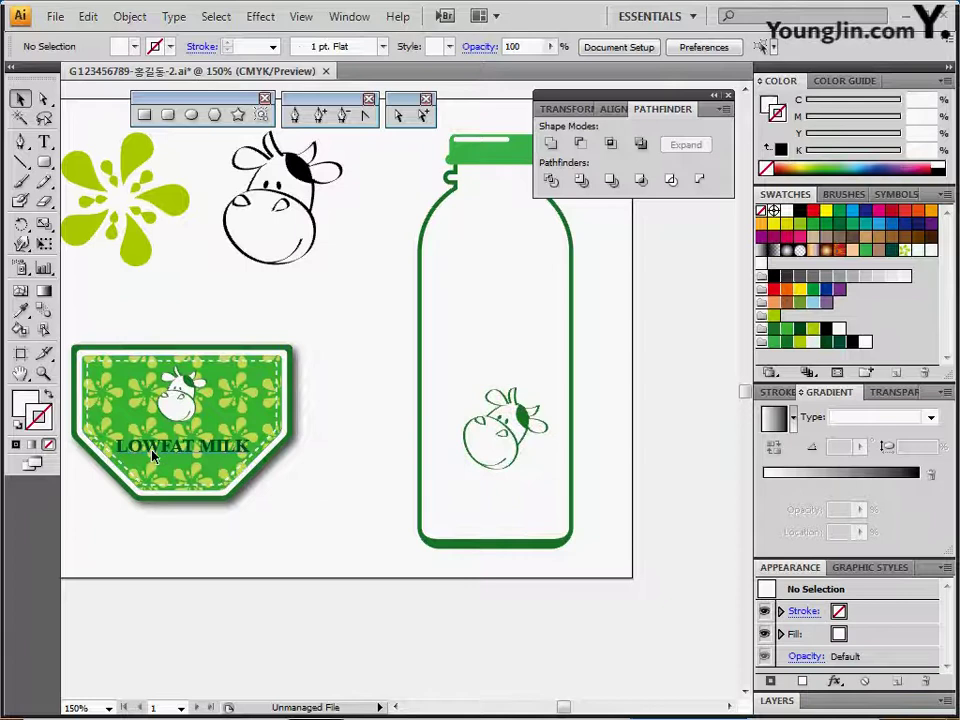
Copy the LOWFAT MILK text from the label and place the copy across the bottle above the cow
left_click(155, 457)
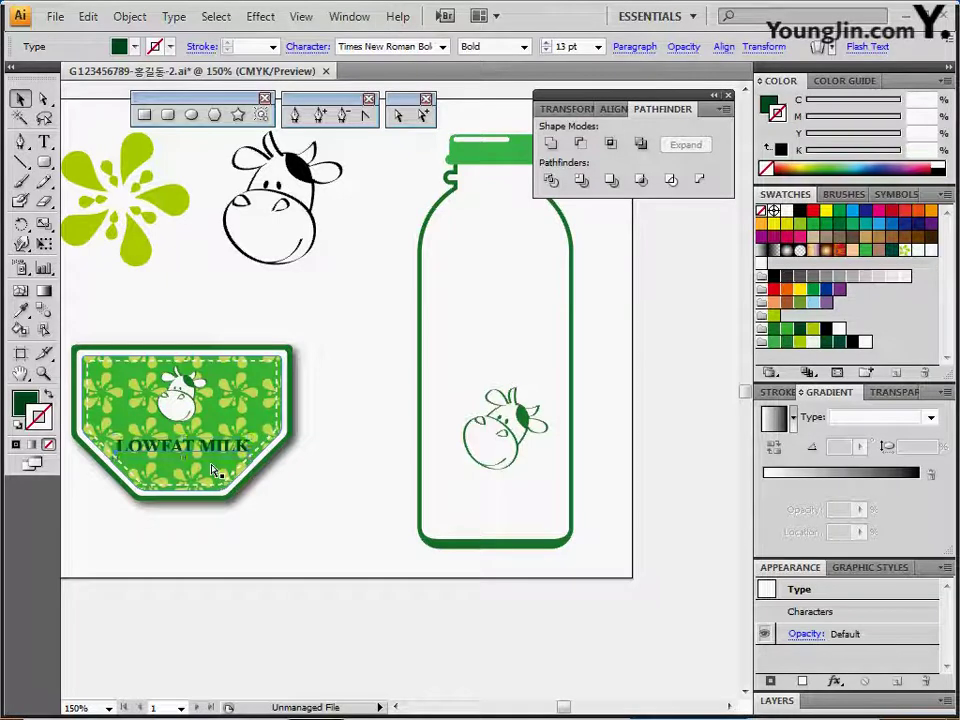
left_click_drag(213, 472, 504, 316)
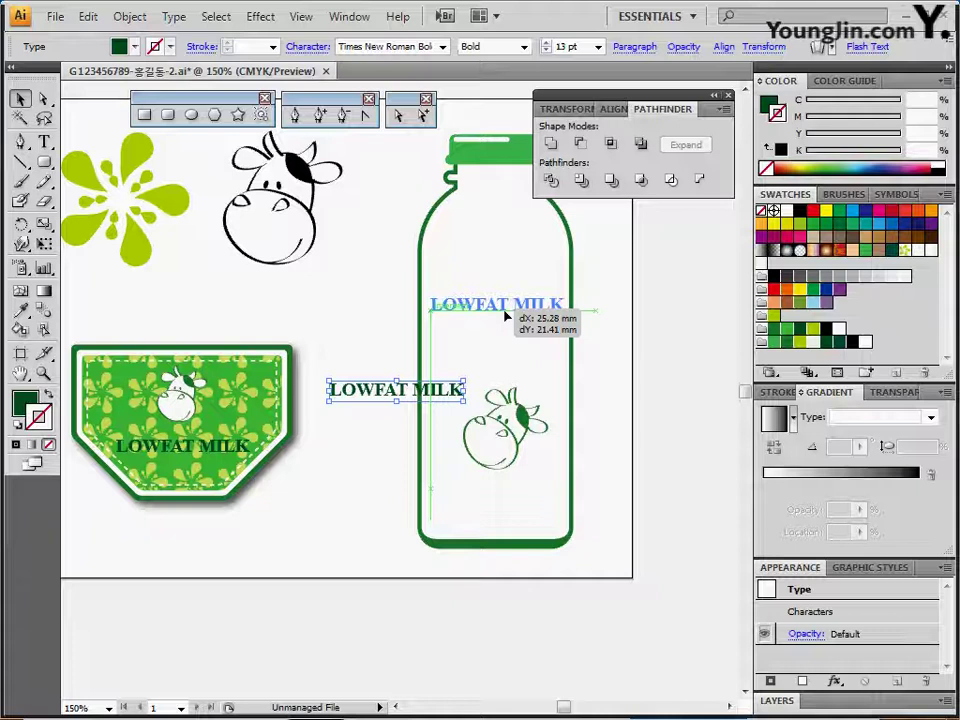
left_click_drag(504, 316, 504, 316)
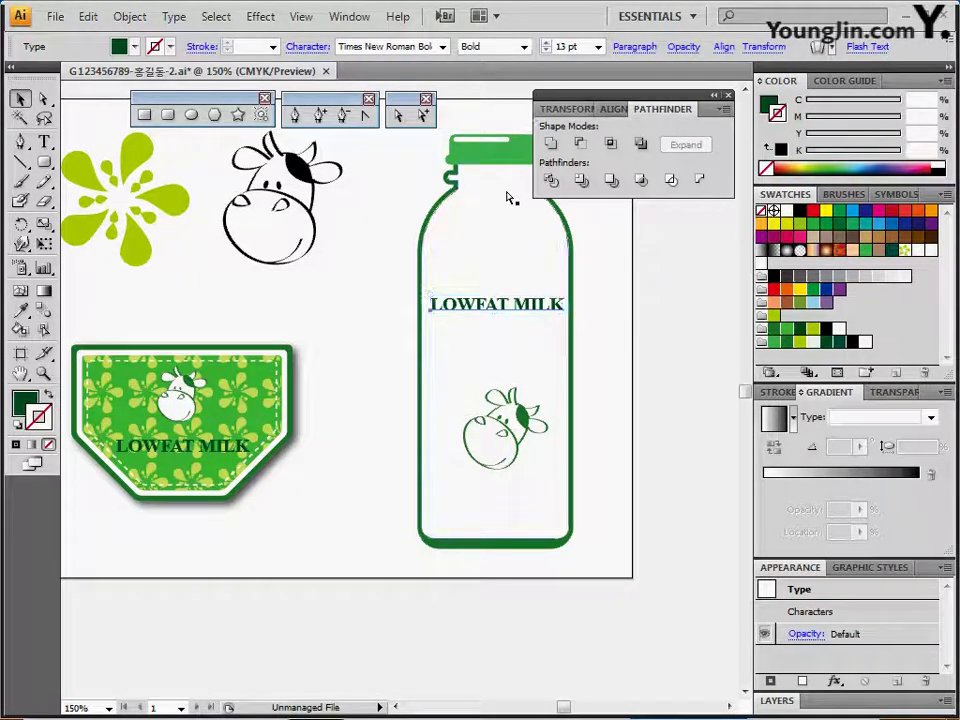
left_click(326, 270)
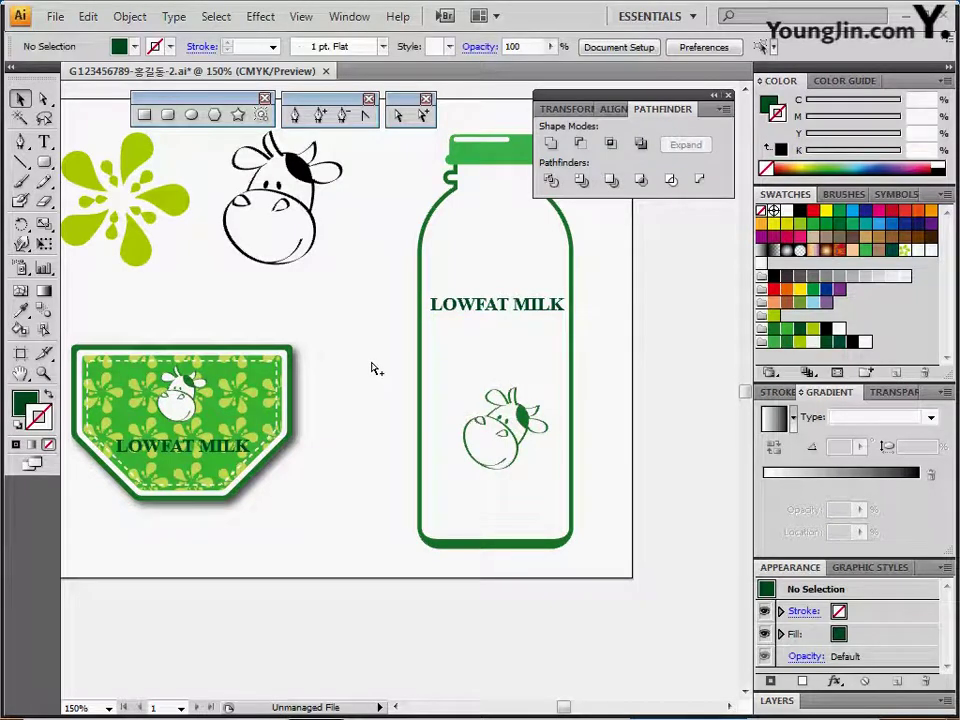
Show all hidden objects and give the small 100% organic text a dark green fill (C 100, M 0, Y 90, K 70) without stroke
key("ctrl+alt+3")
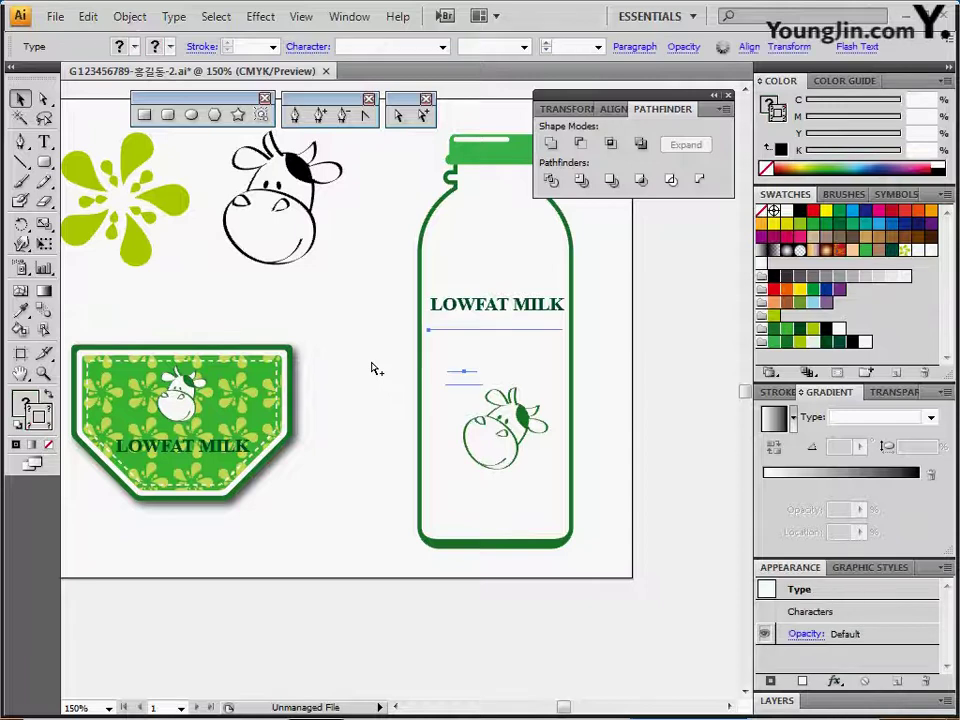
left_click(430, 334, "shift")
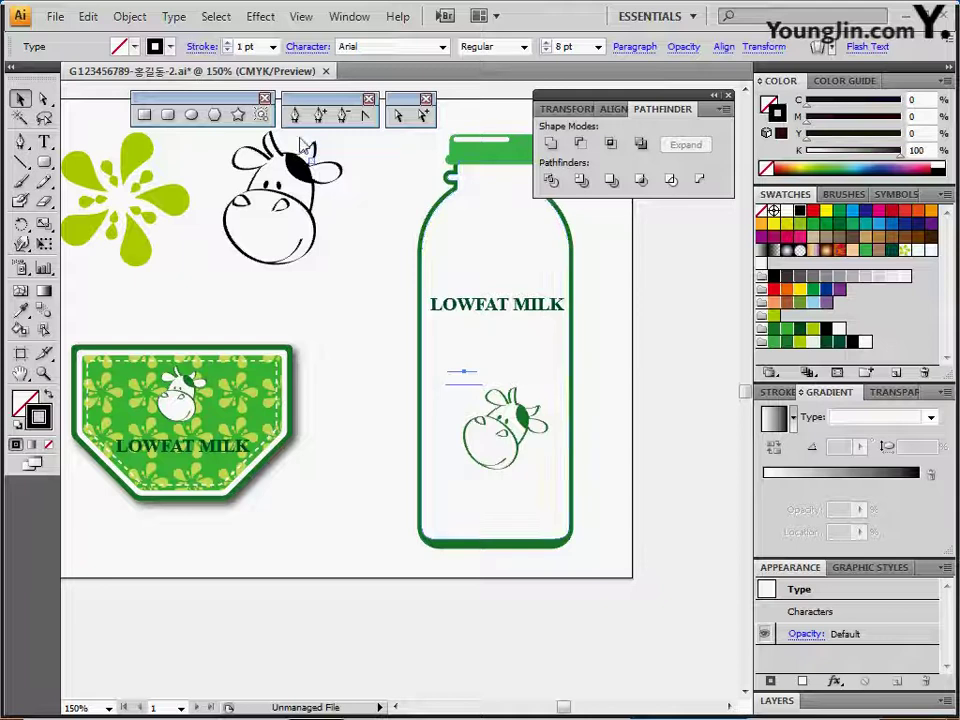
left_click(463, 372)
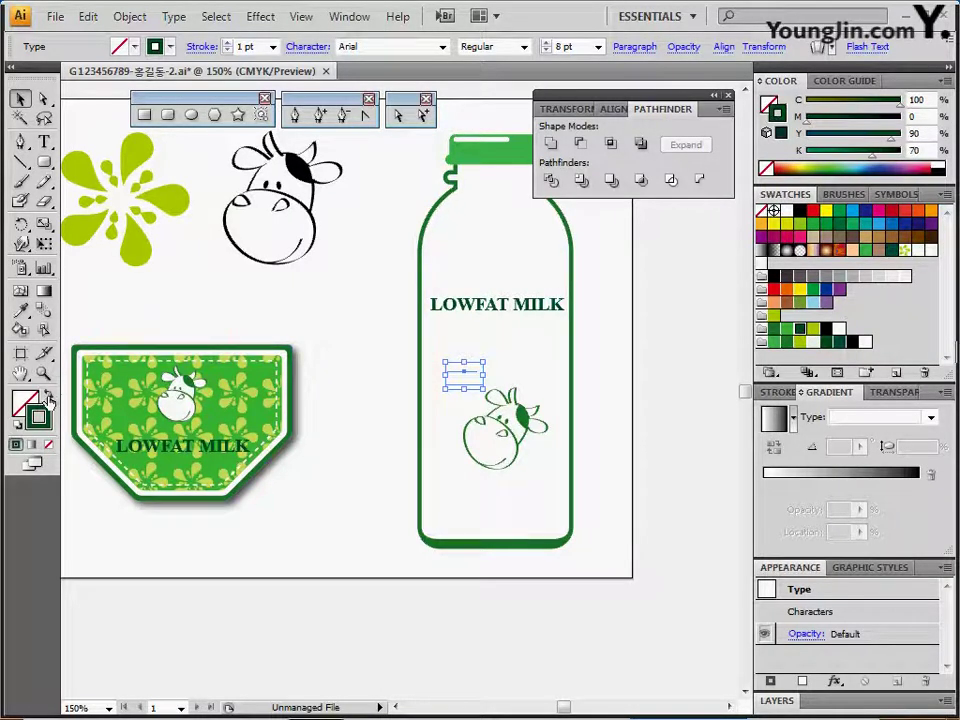
left_click(48, 398)
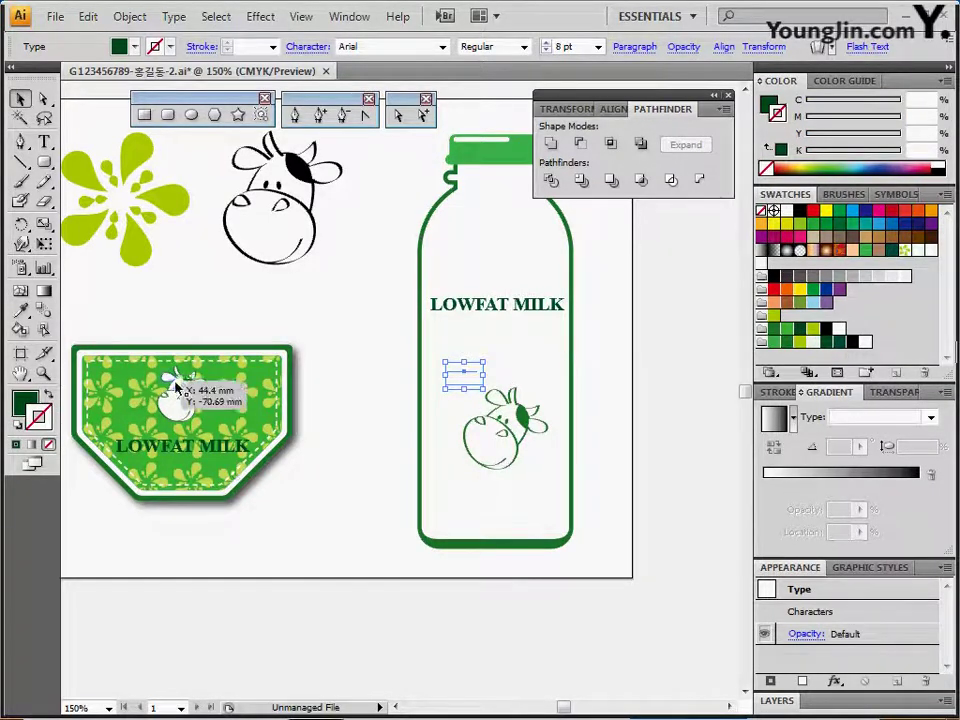
Move the 100% organic text out from behind the bottle and re-paste its group on top of the artwork
right_click(455, 378)
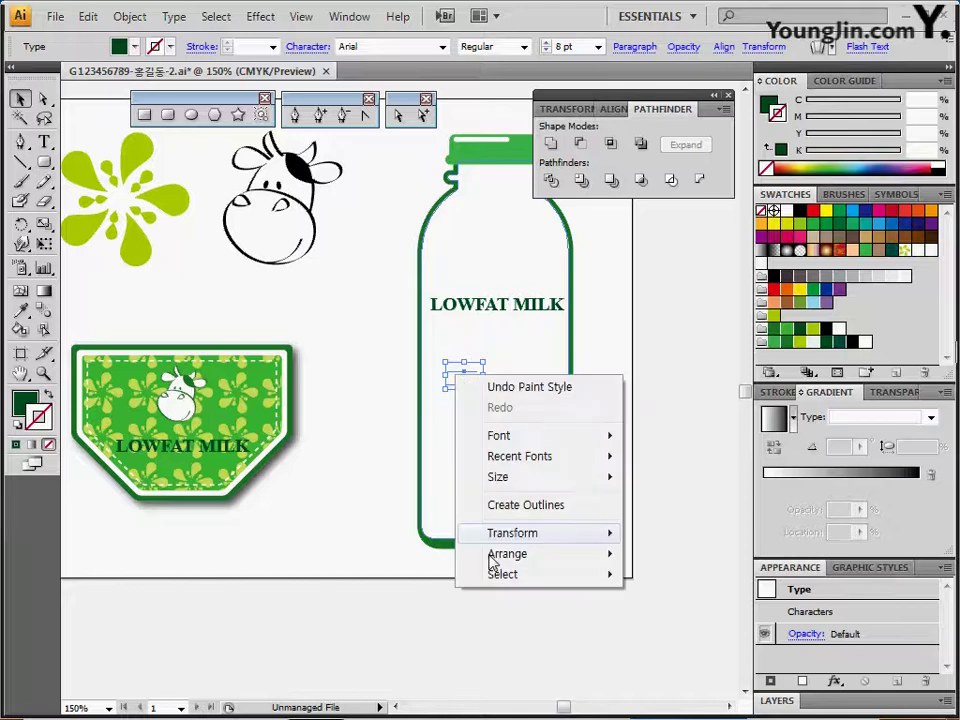
mouse_move(493, 556)
left_click(680, 553)
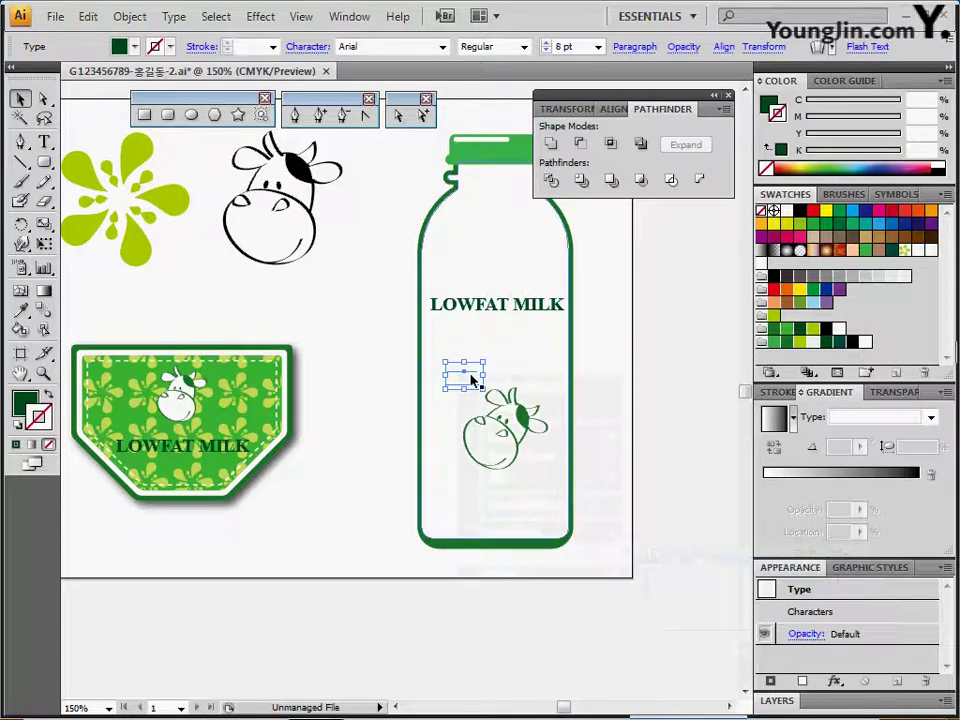
left_click_drag(470, 378, 380, 392)
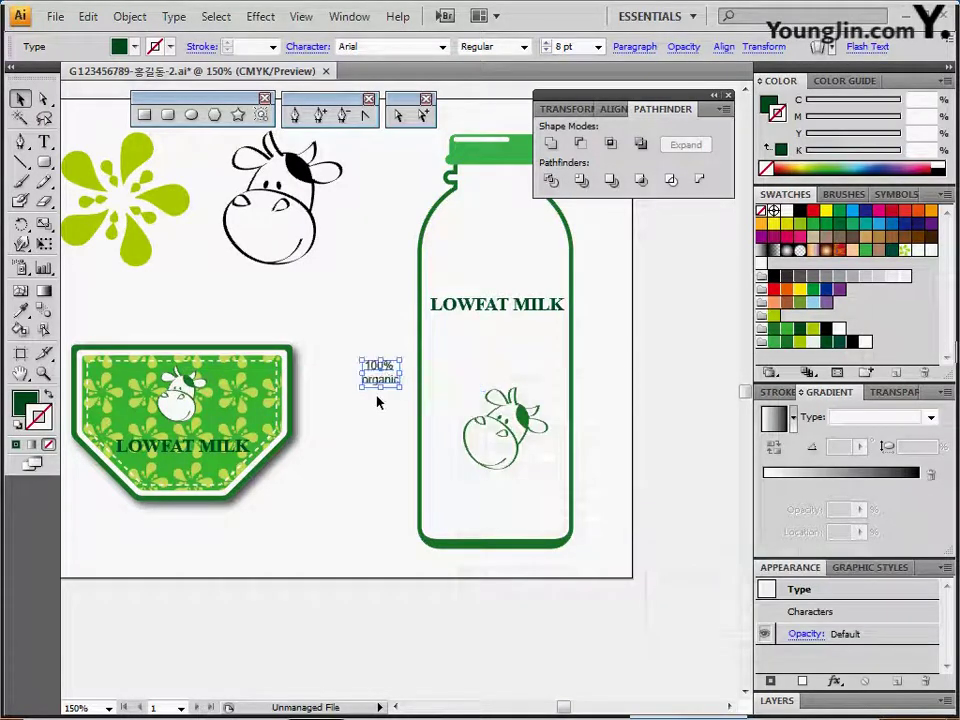
left_click(377, 400)
left_click(387, 386)
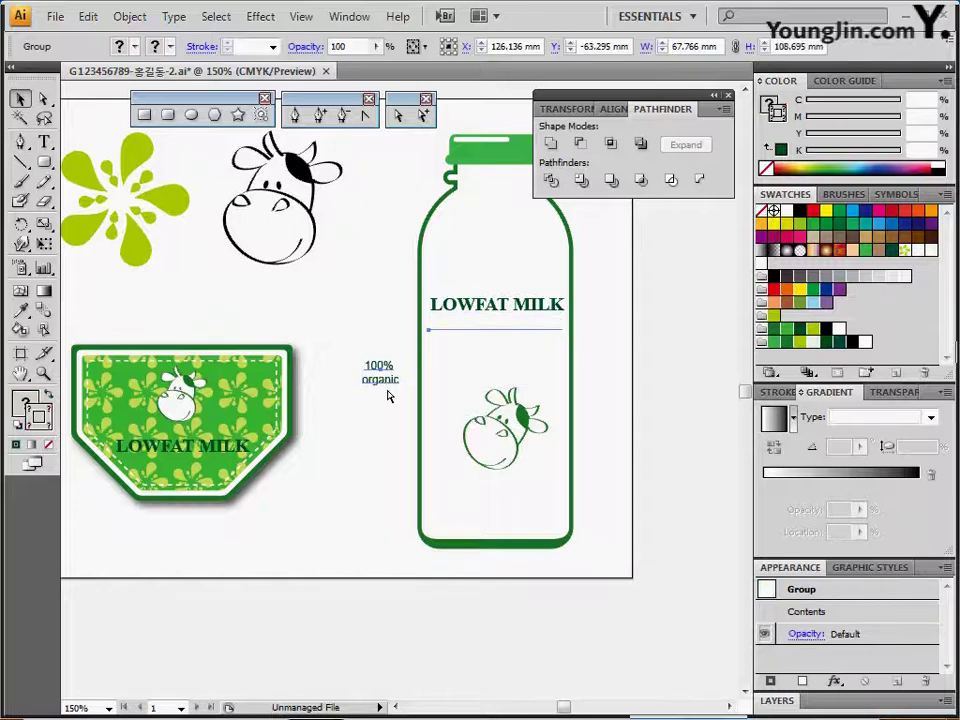
key("Delete")
key("ctrl+z")
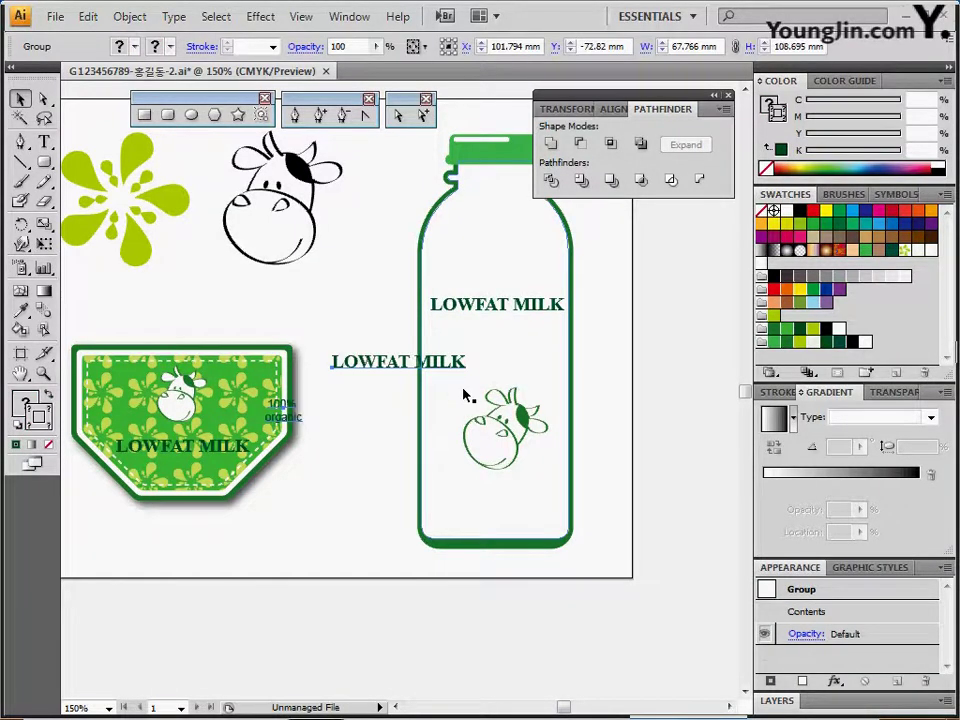
key("ctrl+shift+a")
left_click(371, 364)
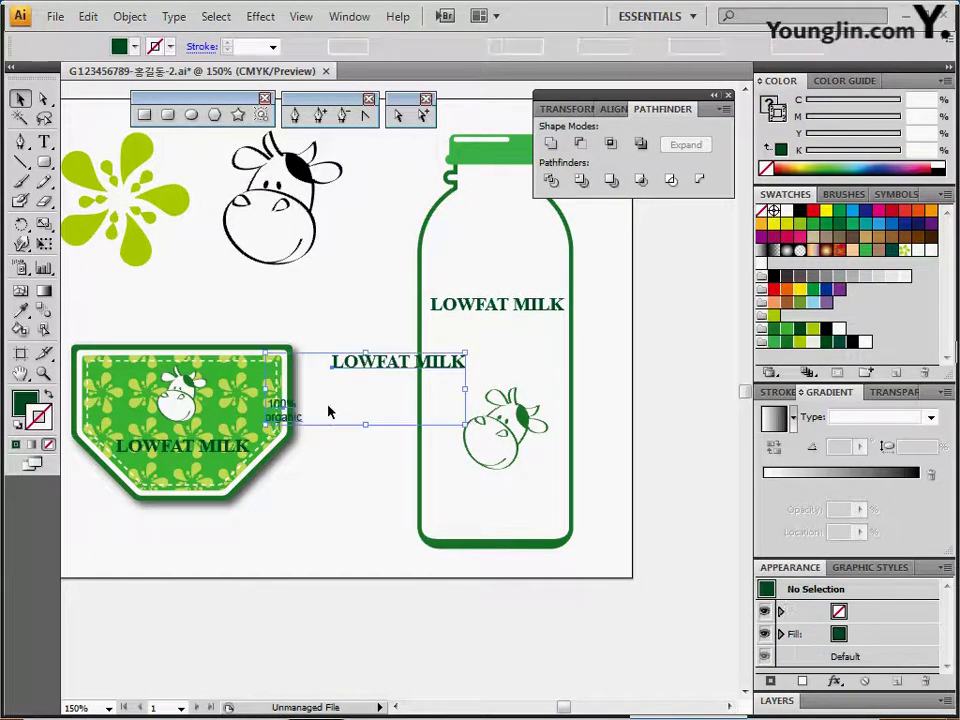
key("Delete")
left_click(302, 422)
left_click(350, 367)
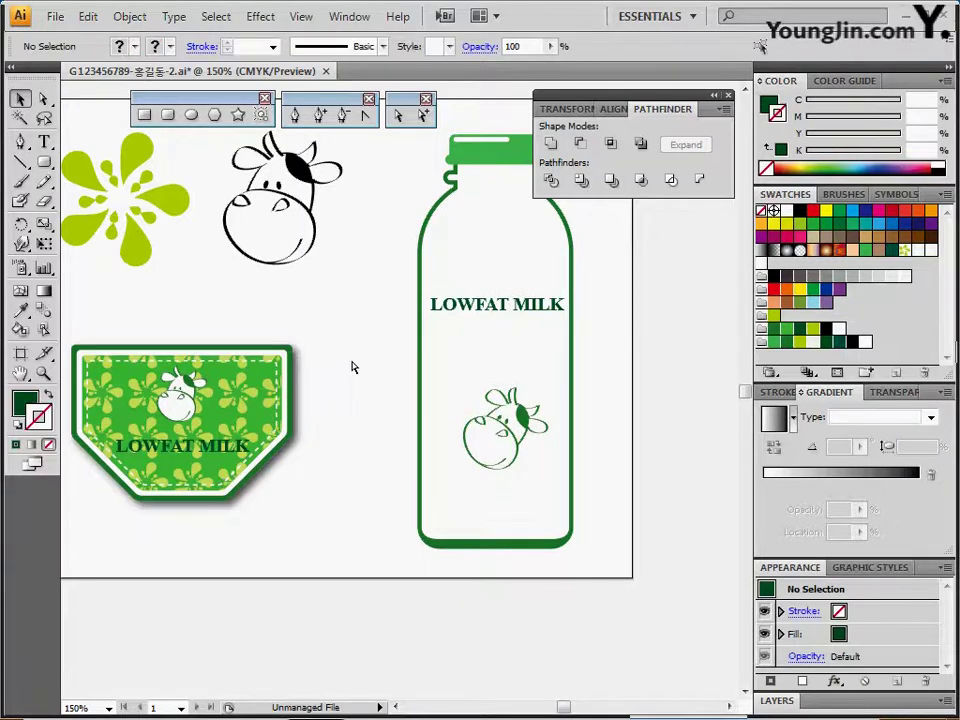
key("ctrl+z")
right_click(369, 366)
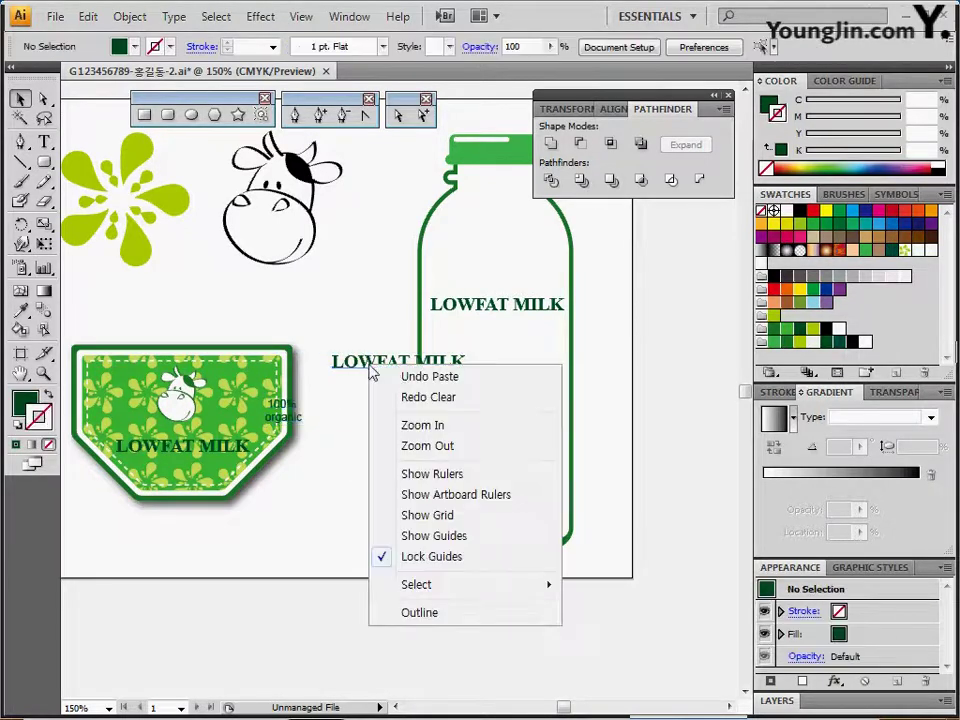
left_click(356, 372)
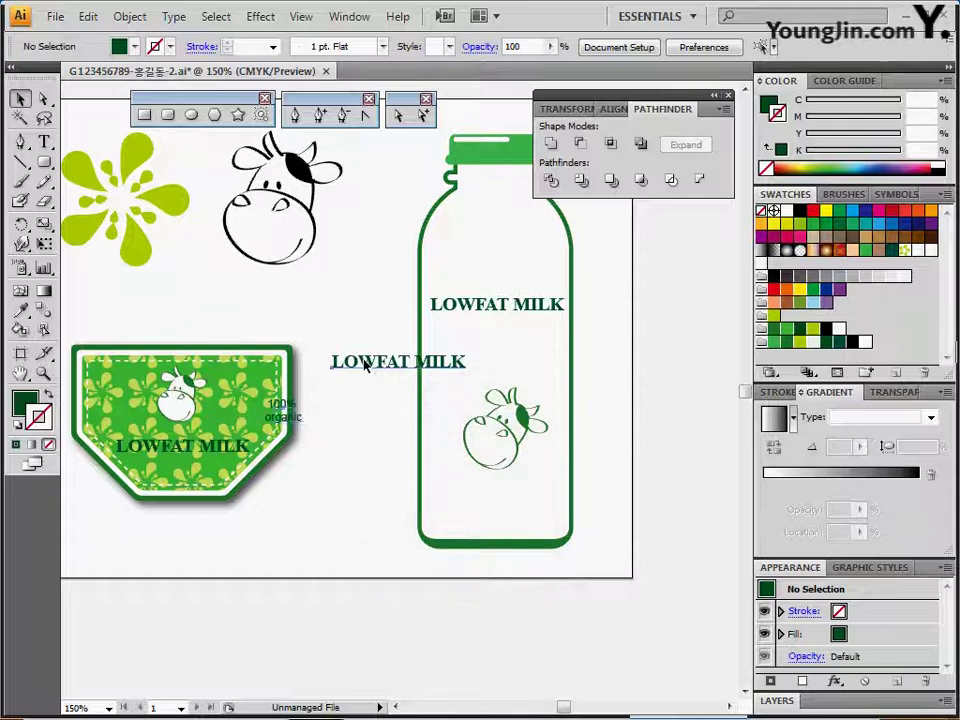
Ungroup the pasted texts and delete the extra LOWFAT MILK text beside the bottle
left_click(368, 370)
right_click(368, 366)
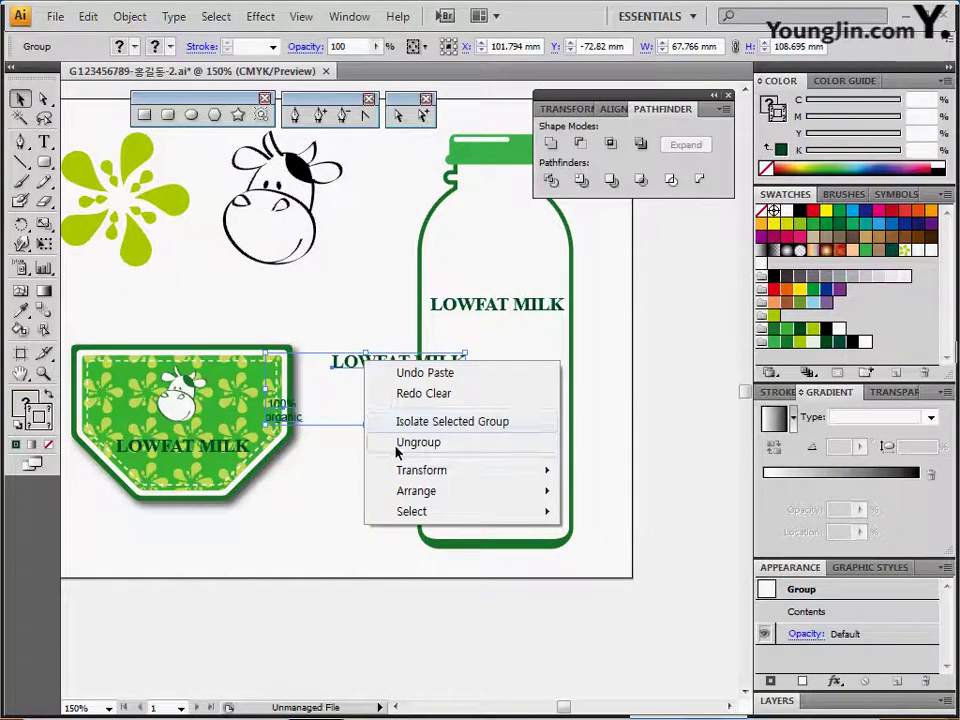
left_click(396, 445)
left_click(376, 358)
key("Delete")
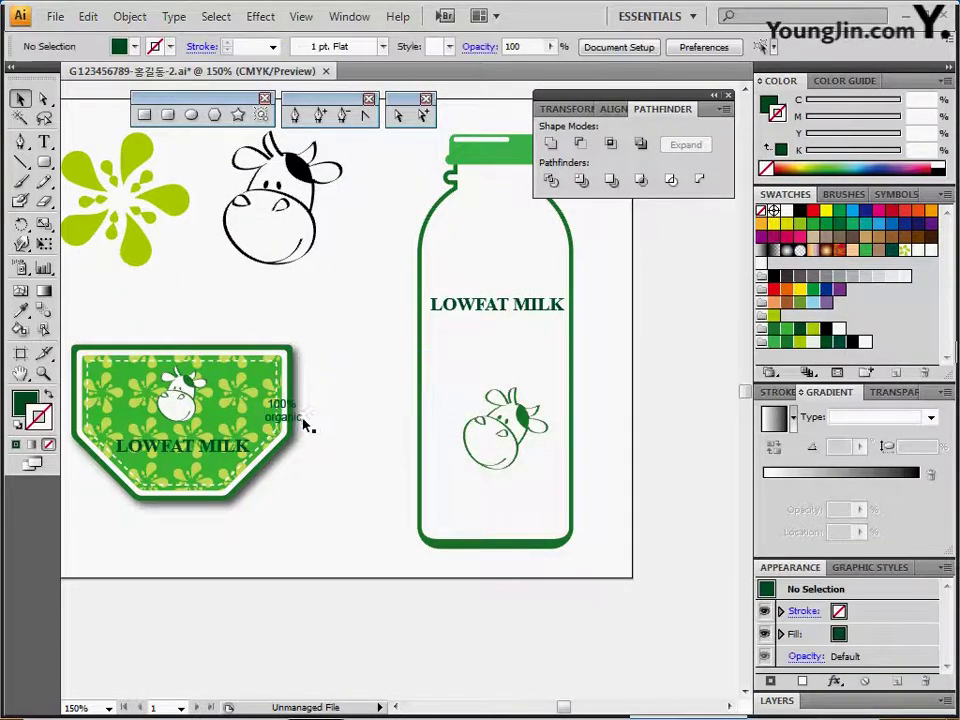
Place the 100% organic text inside the bottle, above and to the left of the cow, and show its character settings
left_click_drag(305, 422, 474, 392)
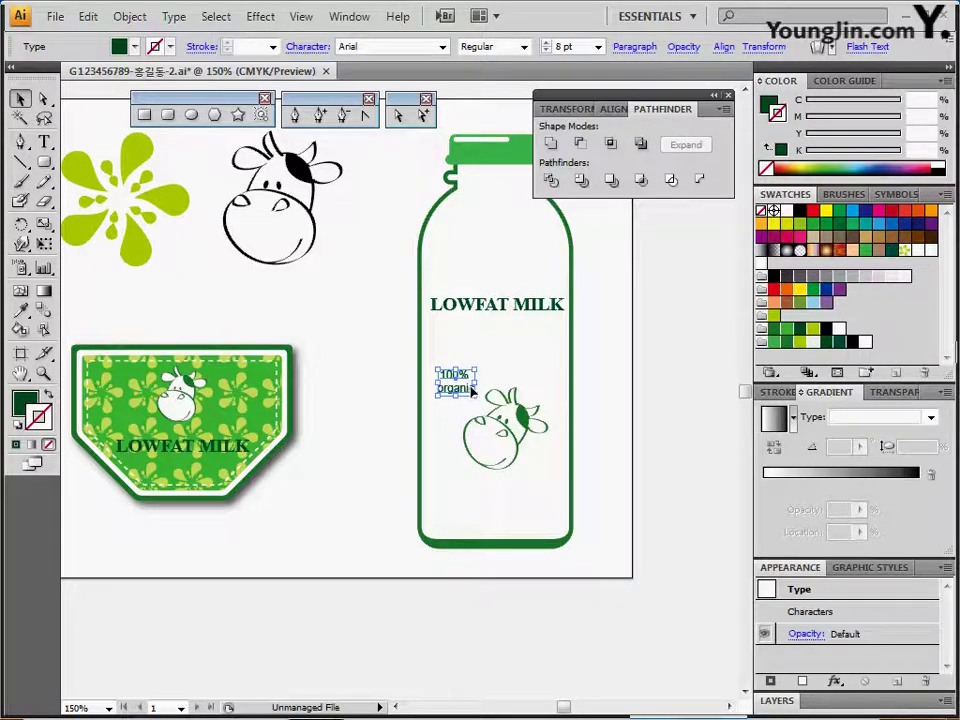
left_click_drag(472, 392, 474, 376)
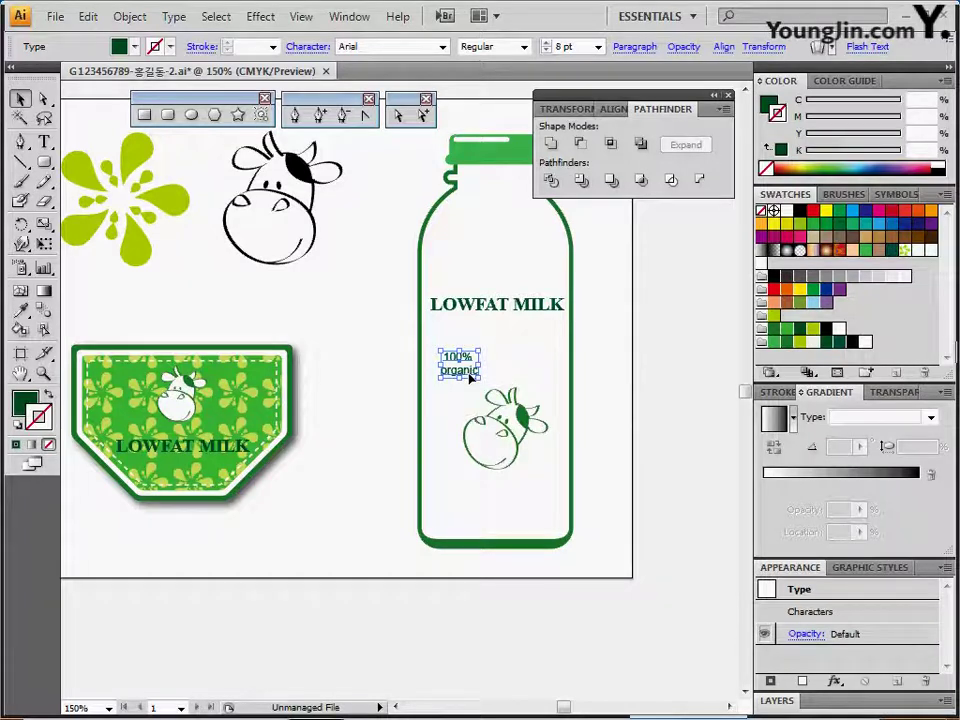
key("ctrl+t")
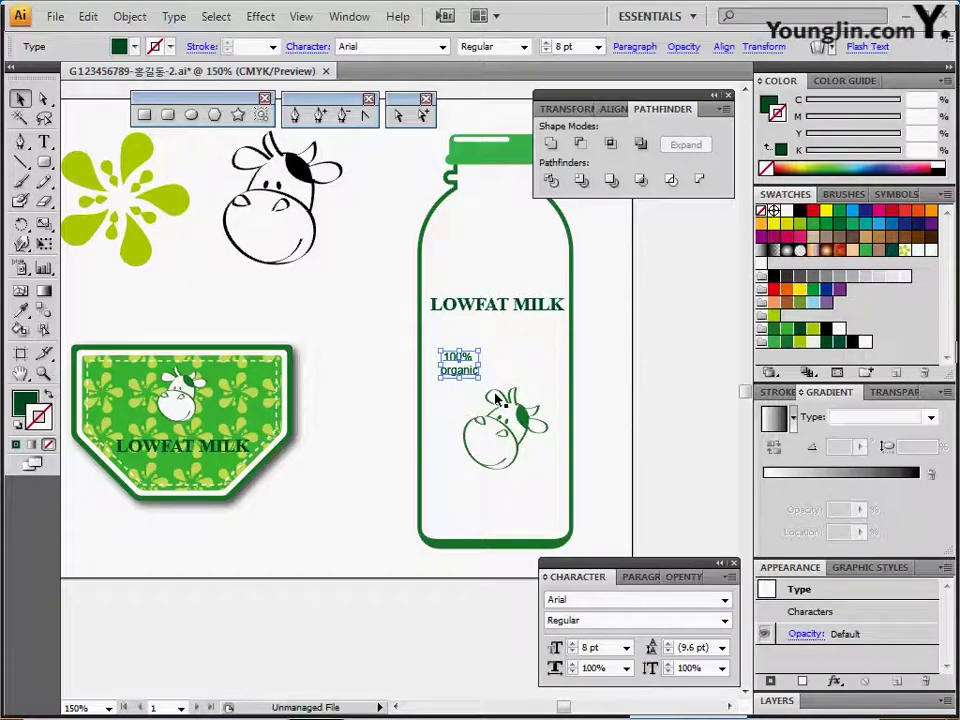
left_click(588, 617)
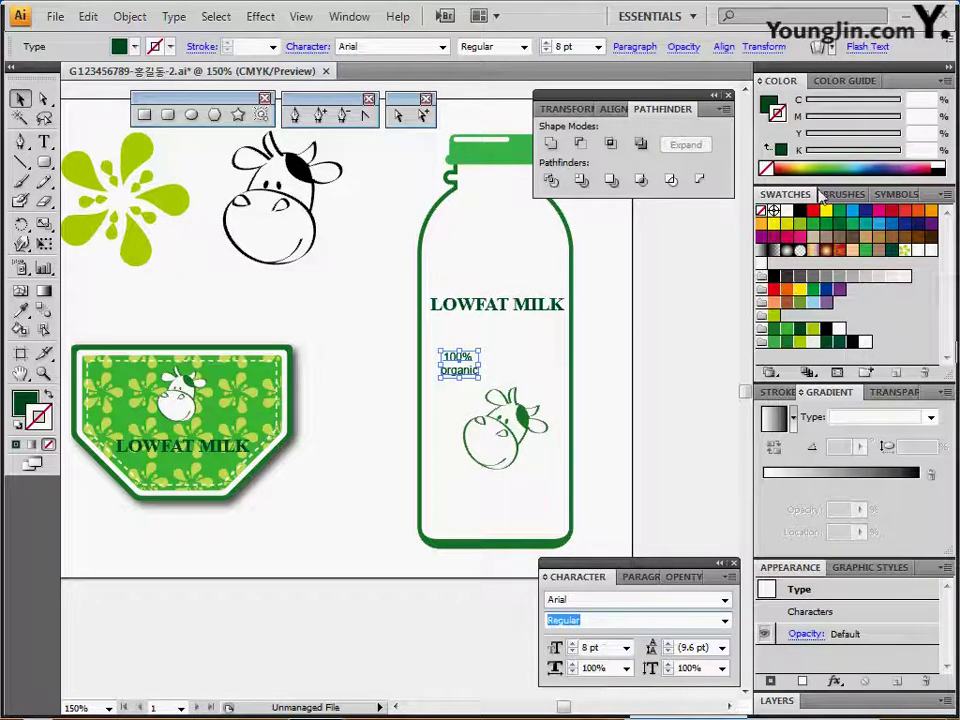
Set the fill of the 100% organic text to C 100, M 60, Y 80, K 30
left_click(899, 94)
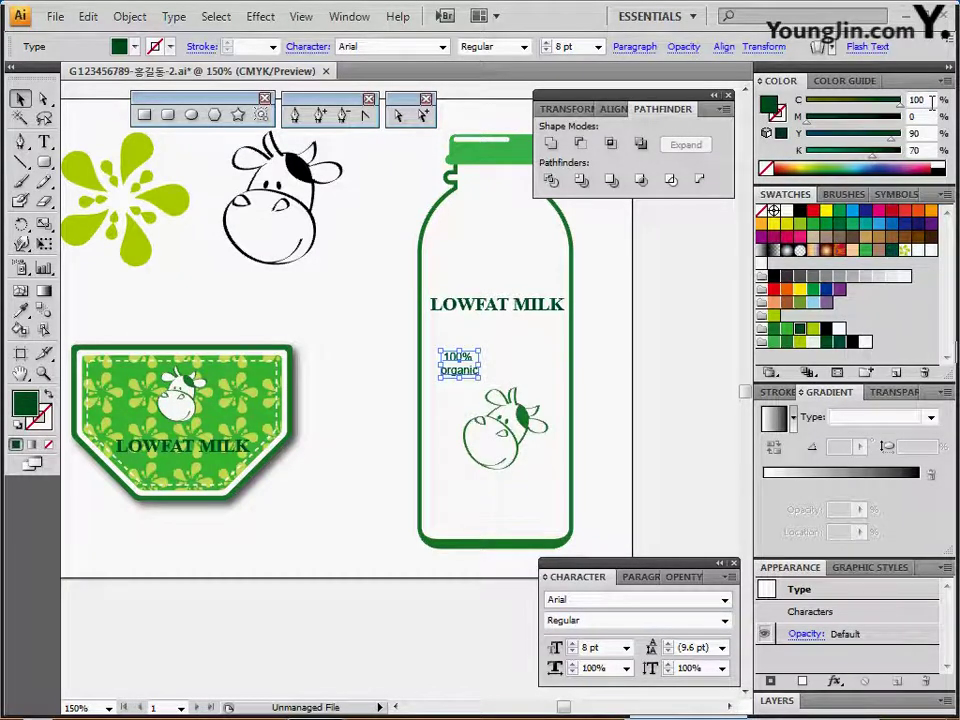
left_click(932, 102)
left_click(931, 116)
type("60")
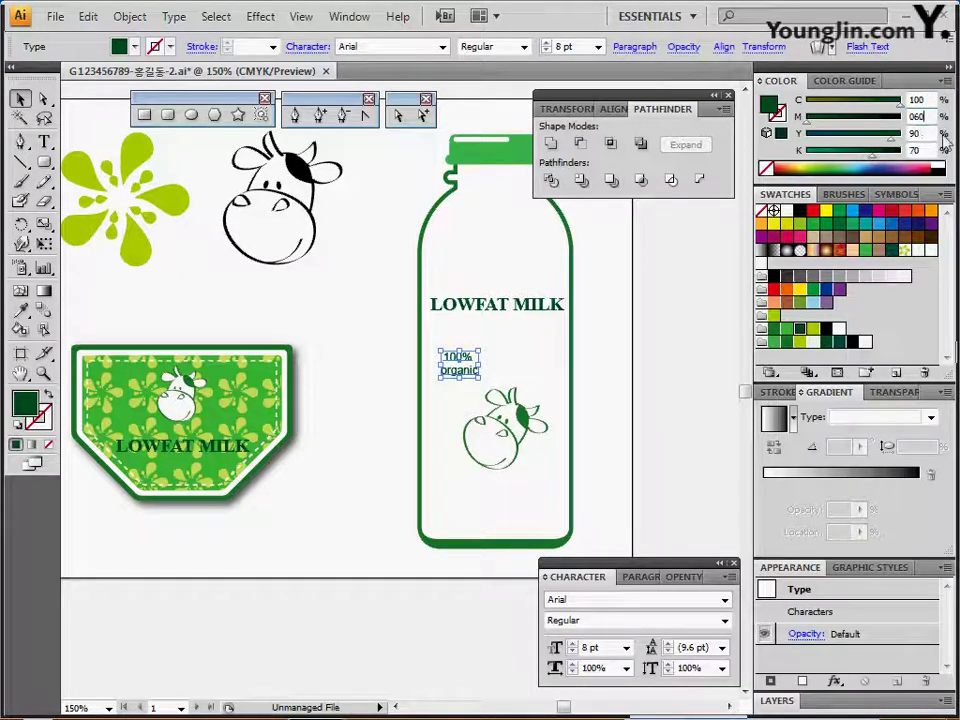
left_click_drag(923, 133, 857, 133)
type("80")
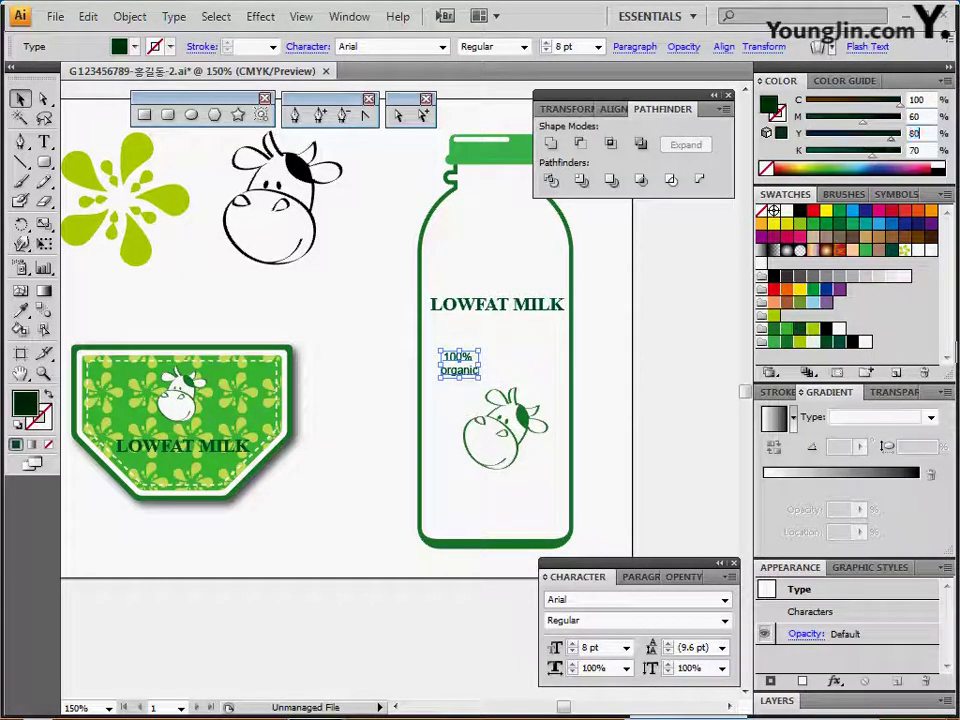
left_click_drag(928, 150, 857, 150)
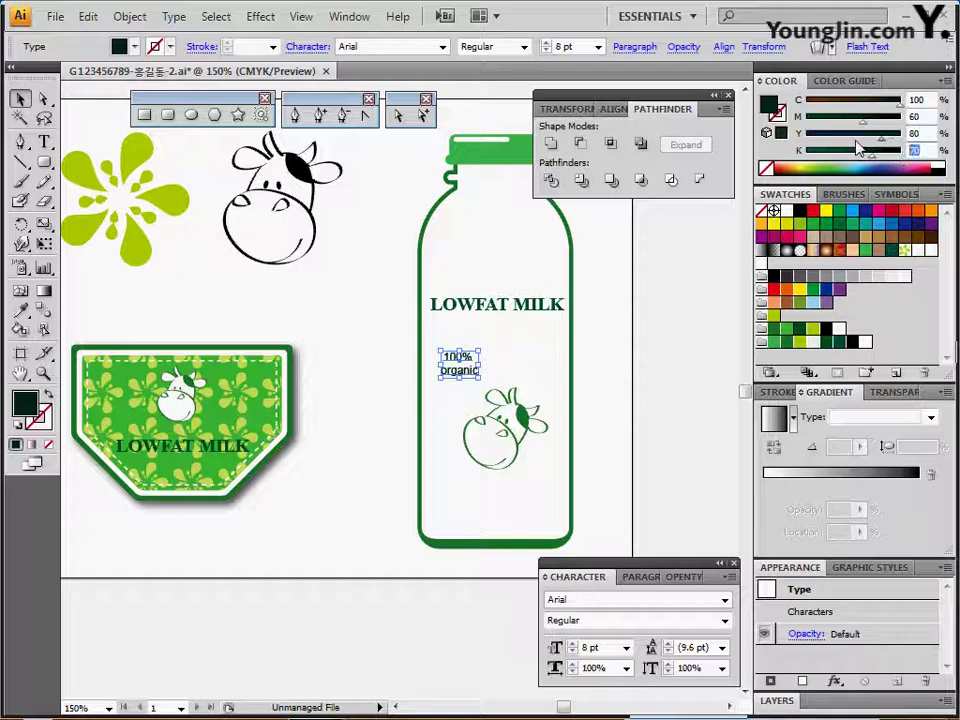
type("30")
key("Return")
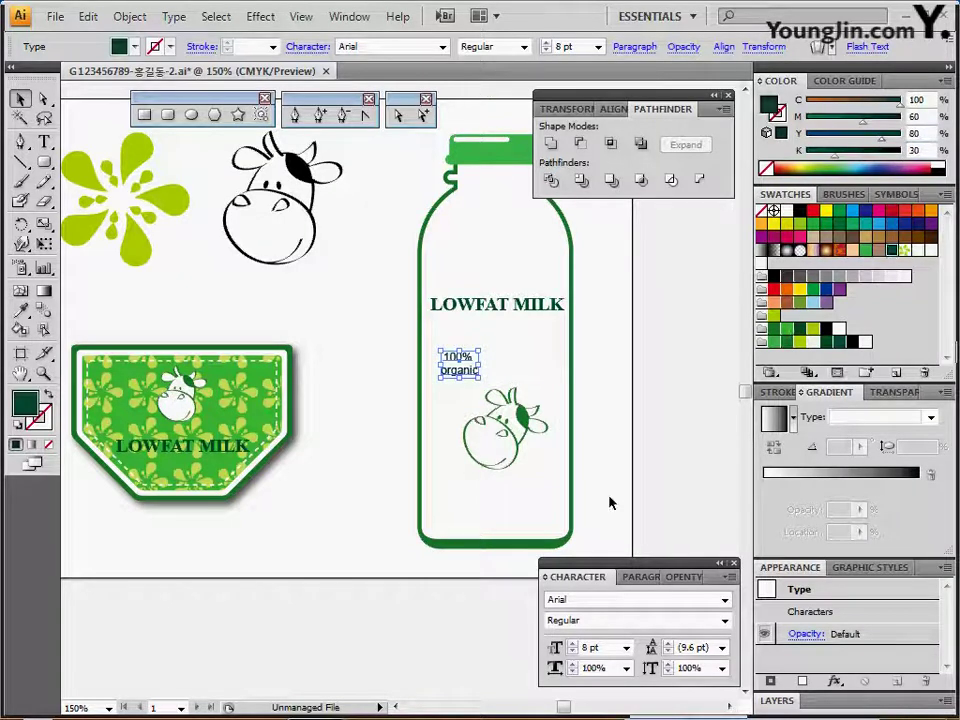
Centre-align the 100% organic text, deselect it and close the paragraph settings
left_click_drag(618, 563, 609, 324)
left_click(632, 339)
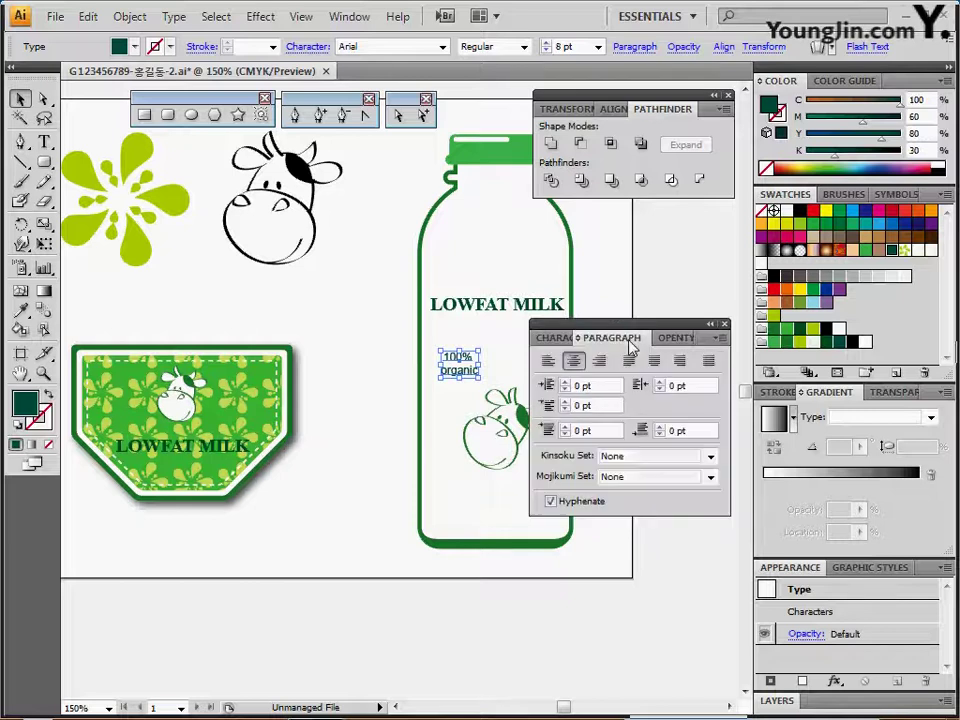
left_click(571, 362)
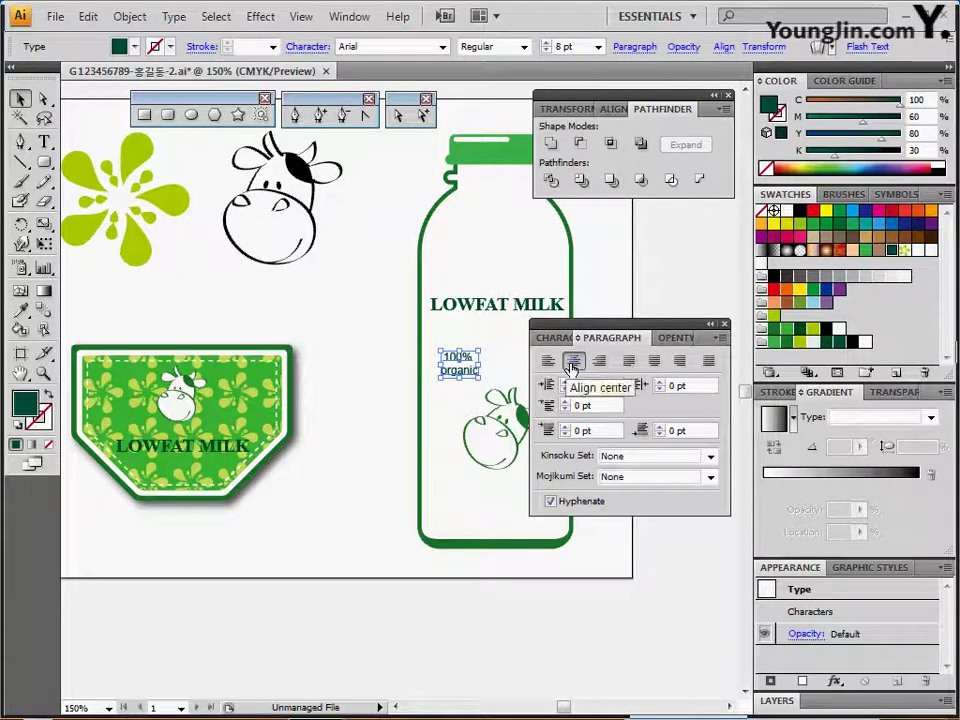
left_click_drag(588, 337, 643, 569)
left_click(657, 432)
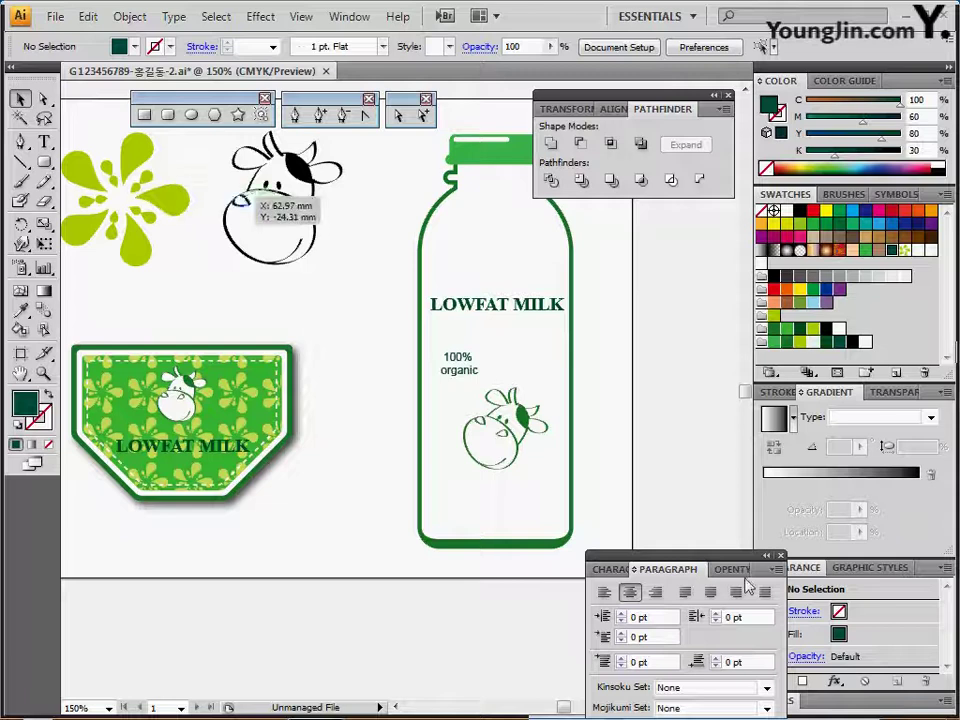
left_click(780, 556)
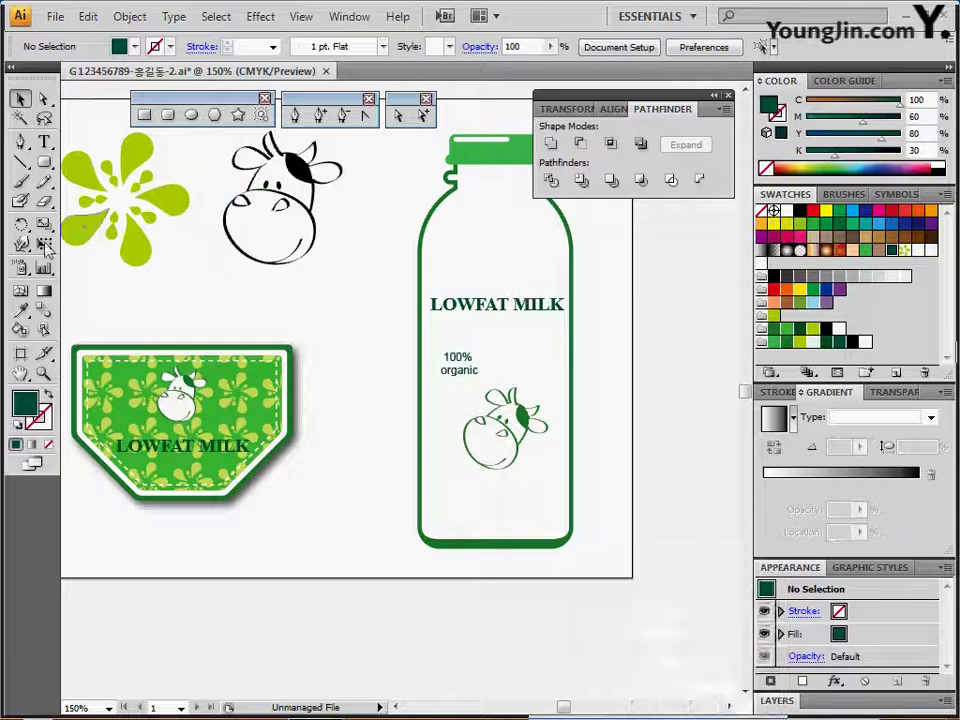
Open the Artistic_ChalkCharcoalPencil brush library and move it clear of the bottle's text
left_click(382, 48)
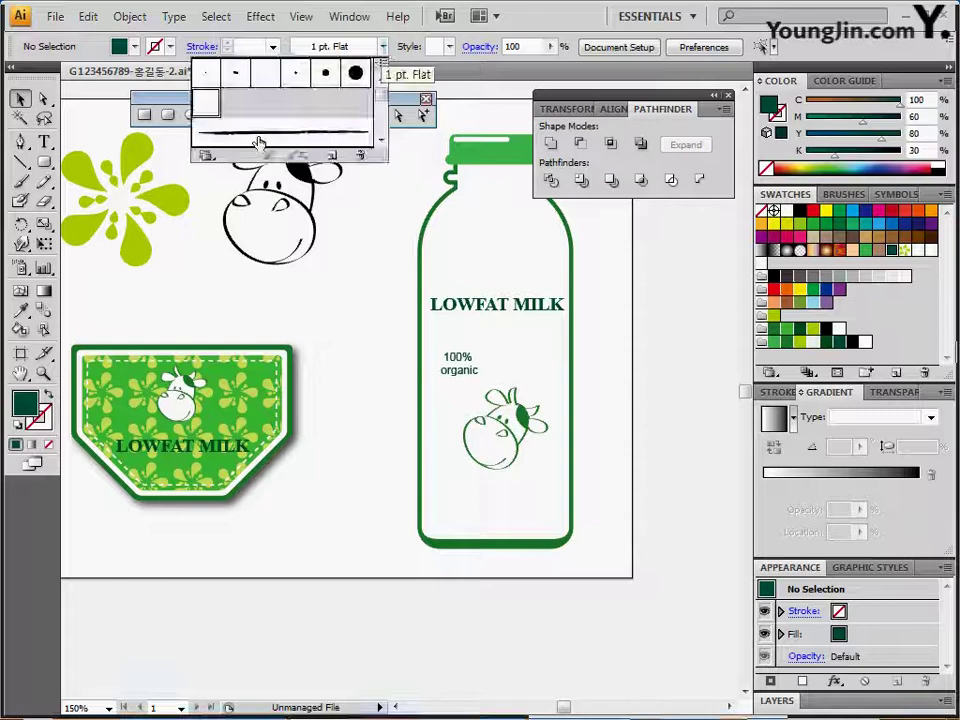
left_click(212, 157)
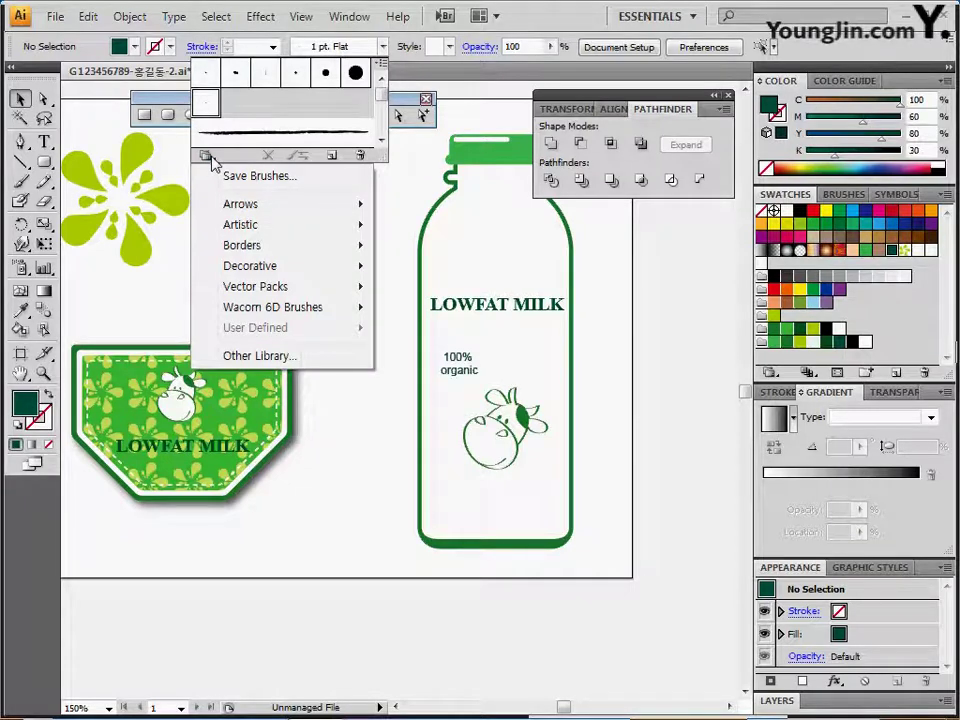
mouse_move(258, 229)
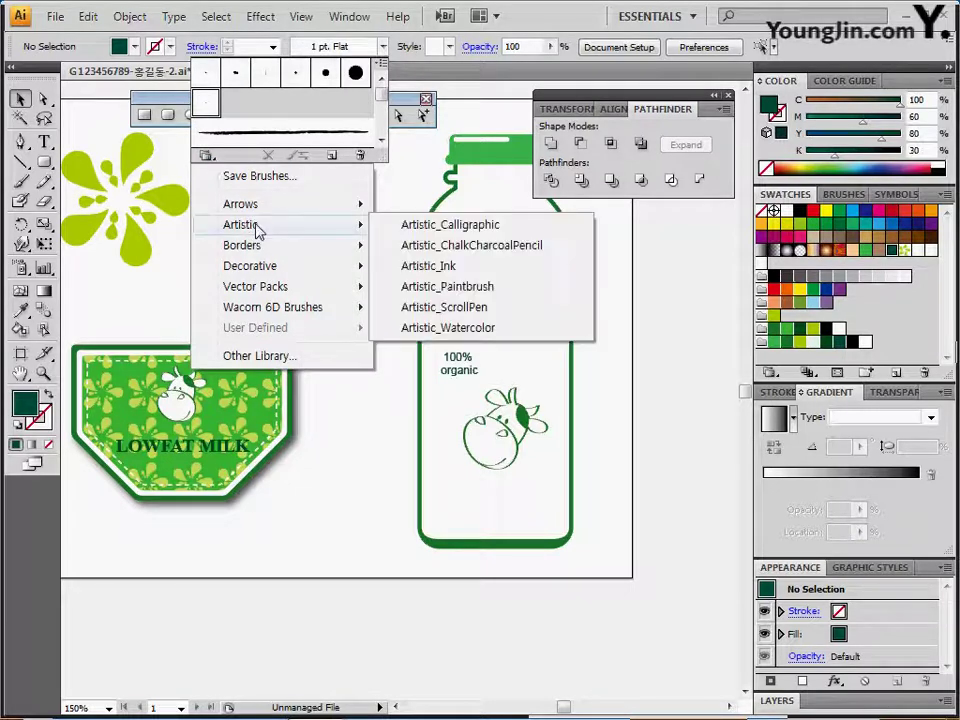
left_click(407, 247)
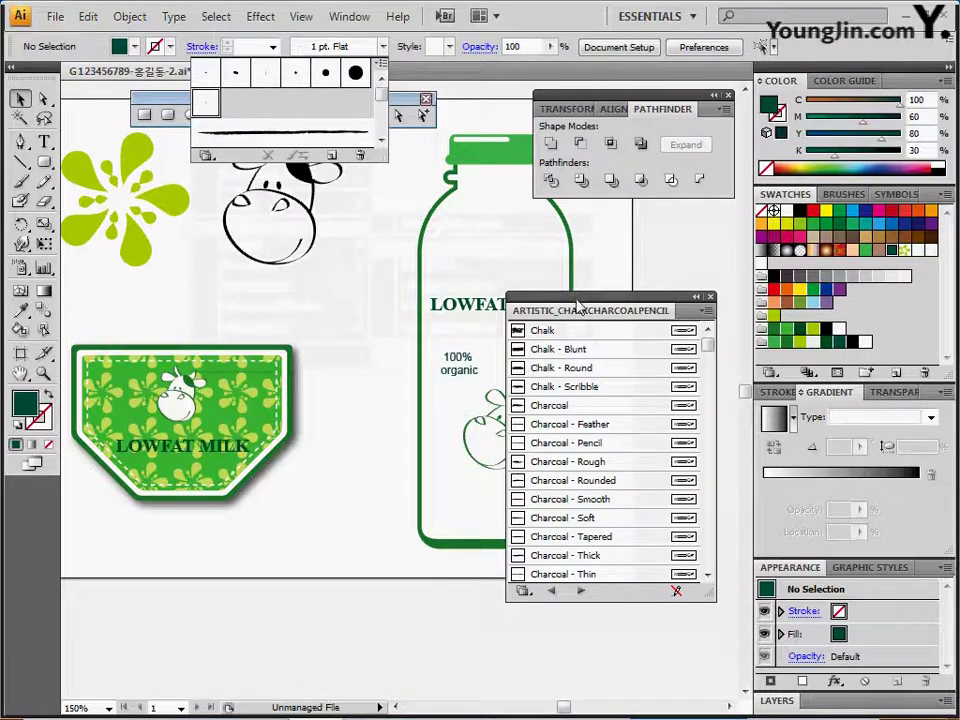
left_click_drag(577, 305, 575, 300)
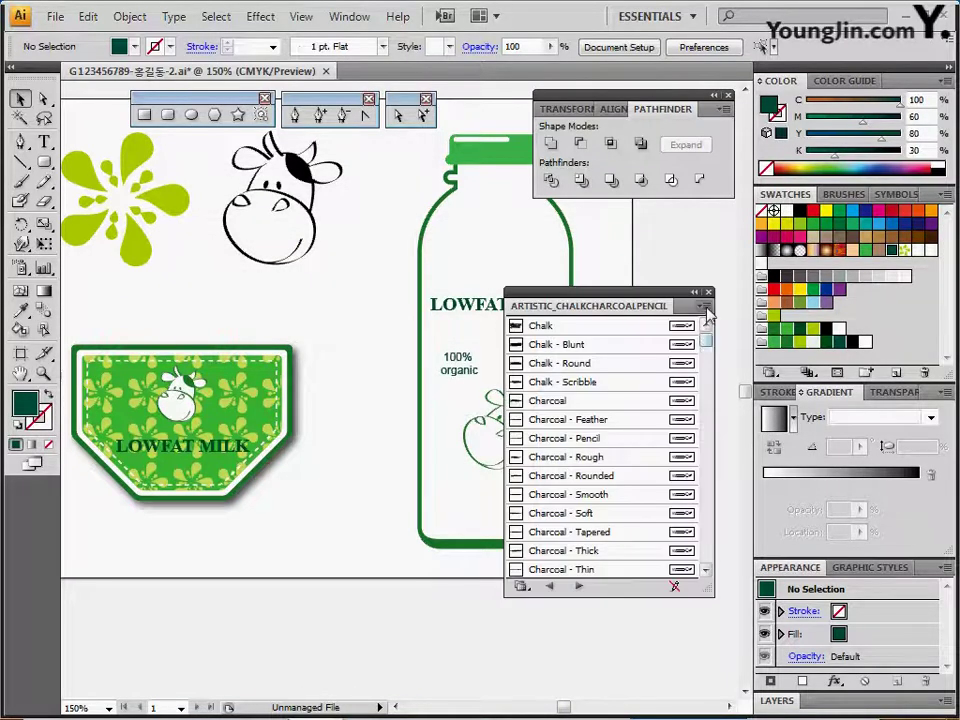
left_click(704, 309)
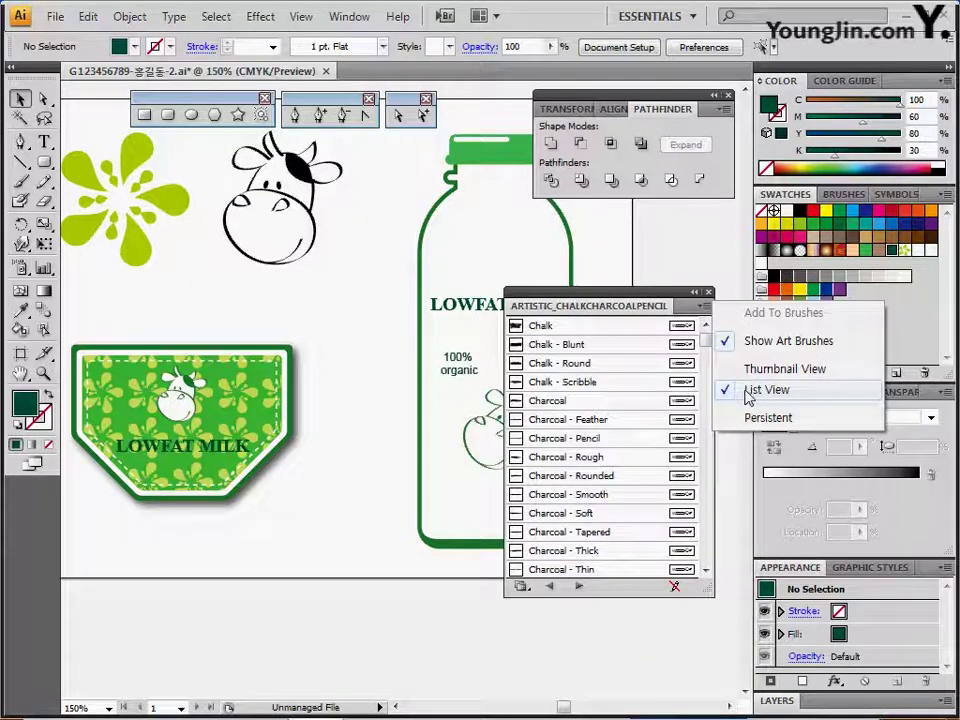
left_click(566, 447)
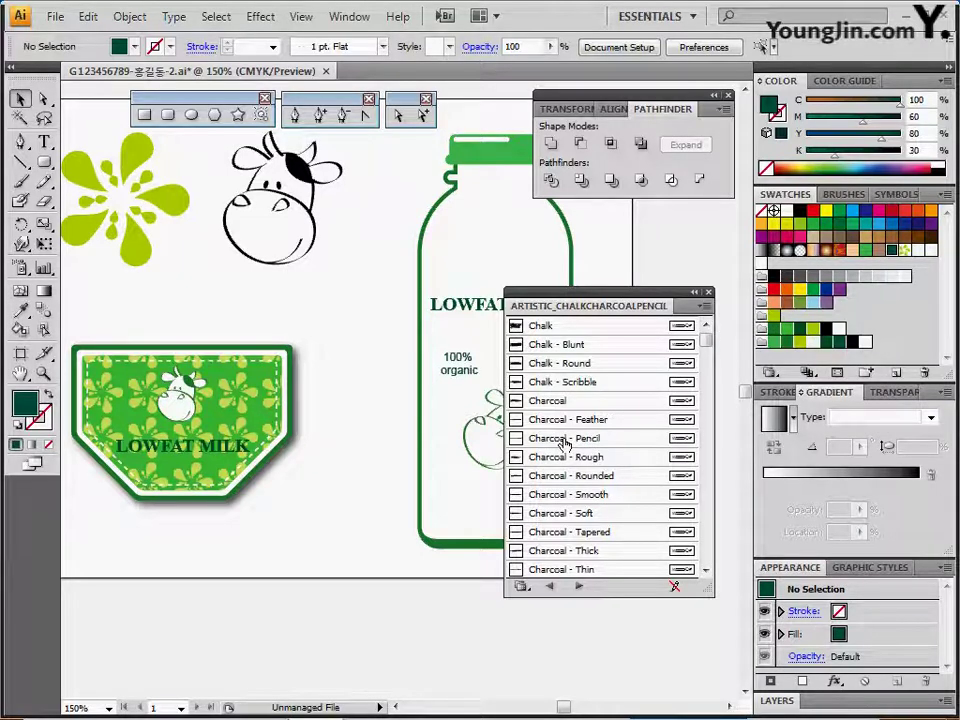
left_click_drag(549, 305, 331, 443)
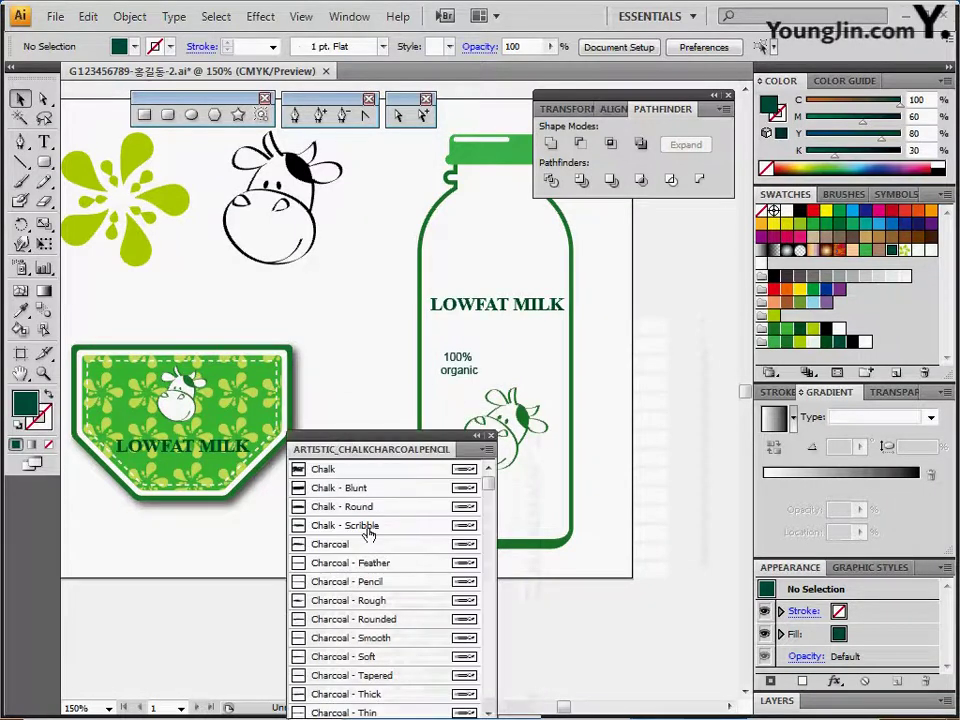
Paint a rough ring around the 100% organic text with the Charcoal - Pencil brush and no fill
left_click(370, 582)
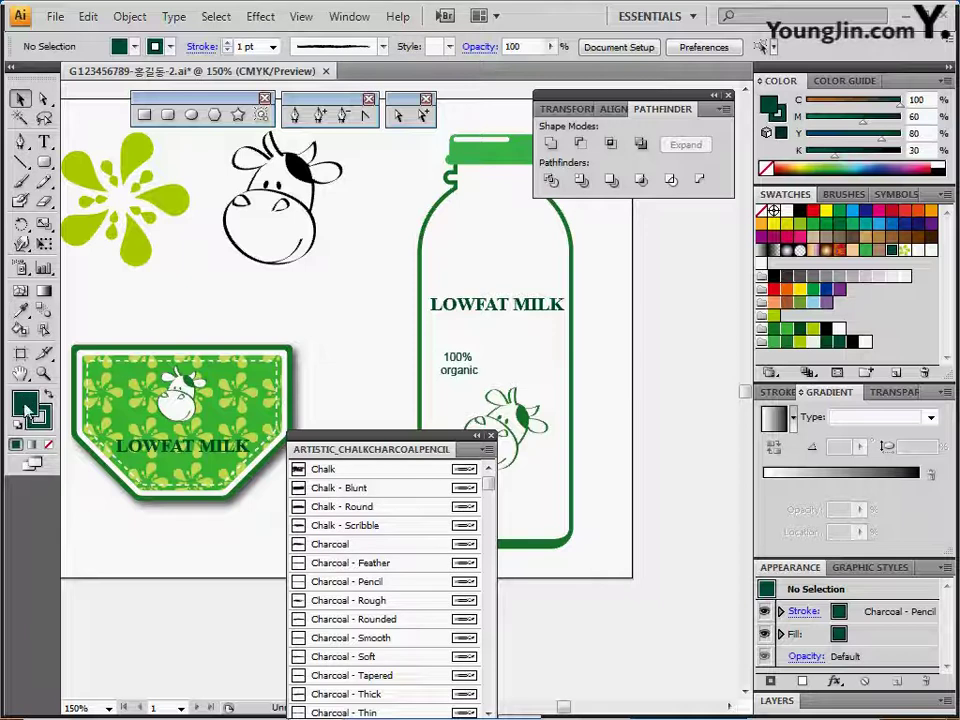
left_click(47, 446)
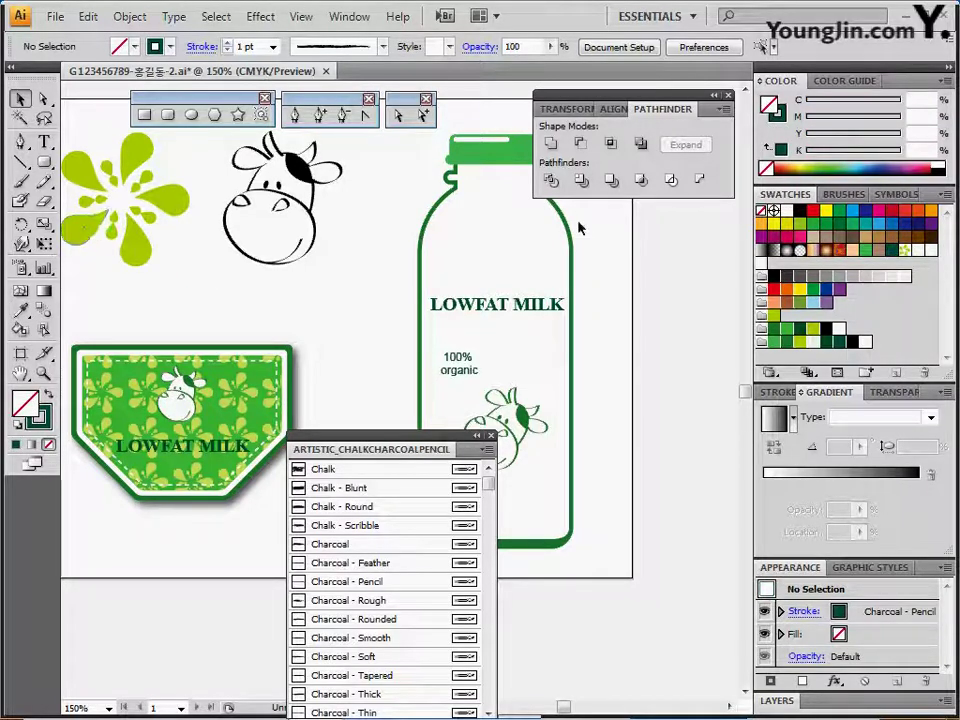
left_click(782, 119)
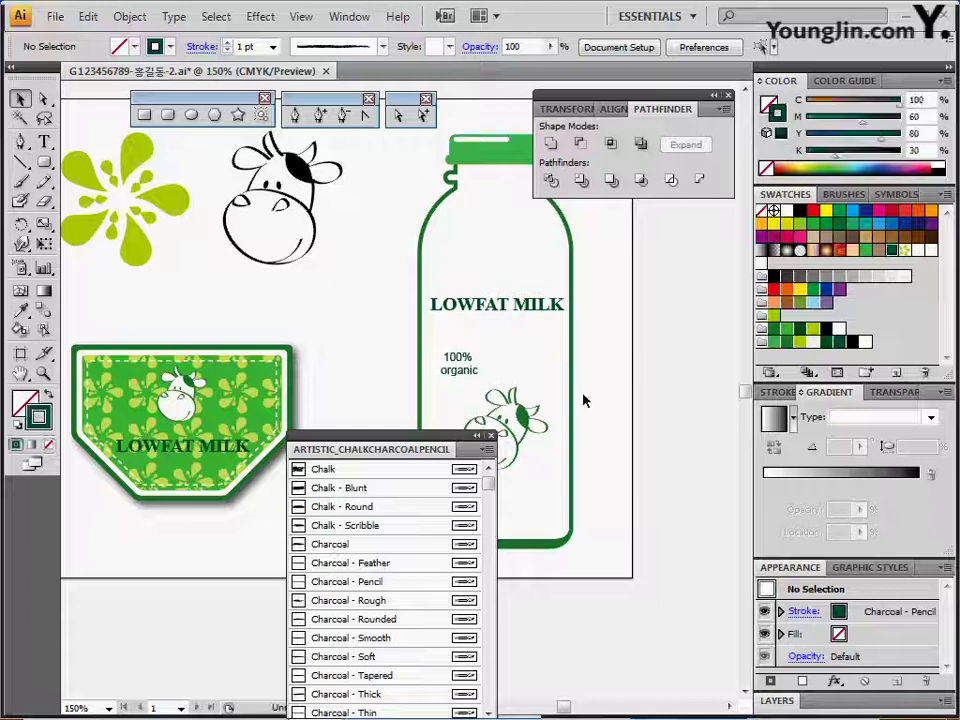
left_click(23, 182)
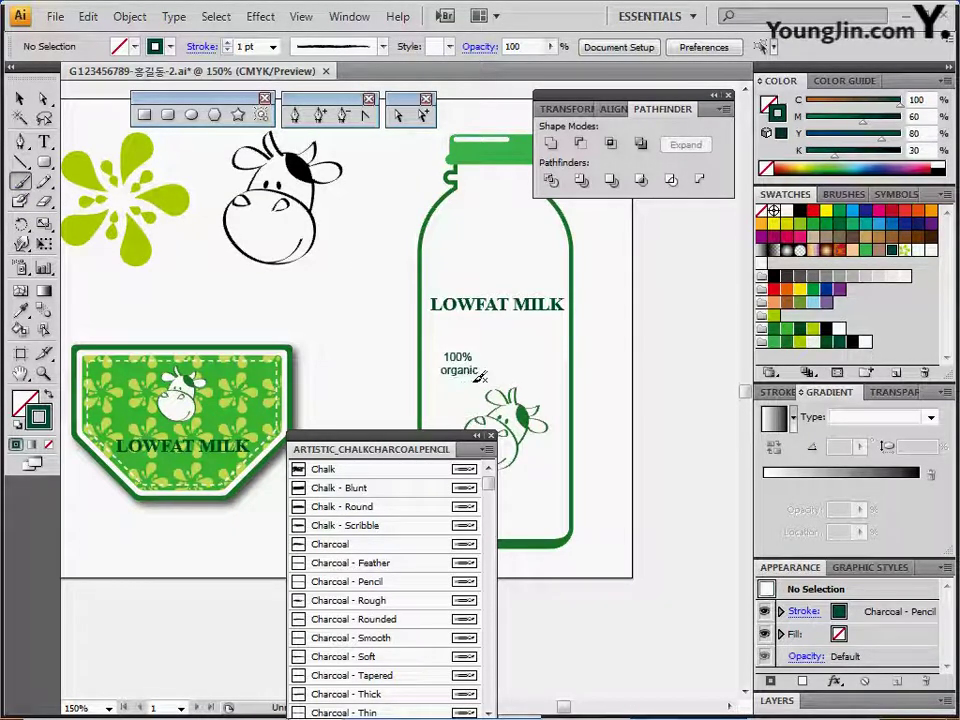
mouse_move(466, 381)
left_mouse_down()
mouse_move(449, 380)
mouse_move(438, 358)
mouse_move(470, 343)
mouse_move(494, 364)
mouse_move(465, 386)
left_mouse_up()
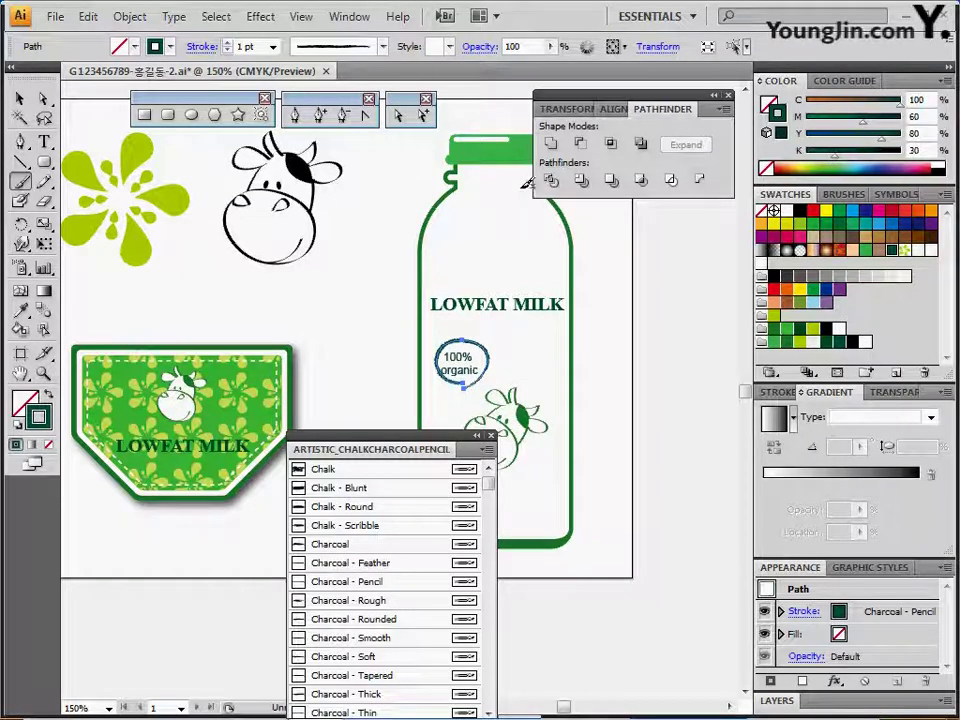
Set the stroke colour of the ring around the 100% organic text to C 70, M 0, Y 90, K 0
left_click(910, 100)
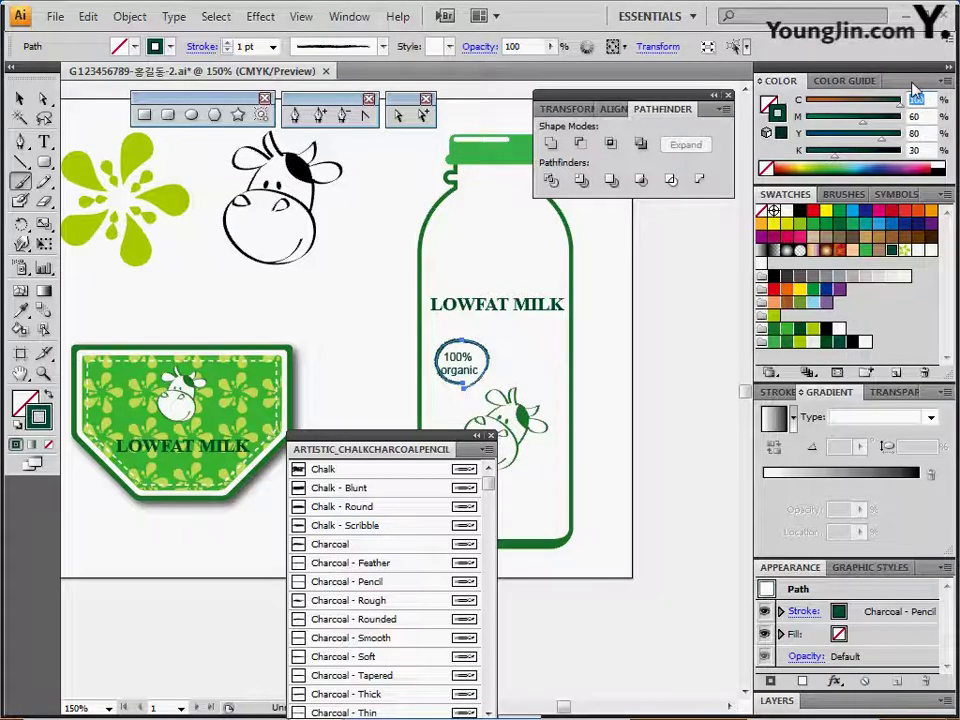
type("70")
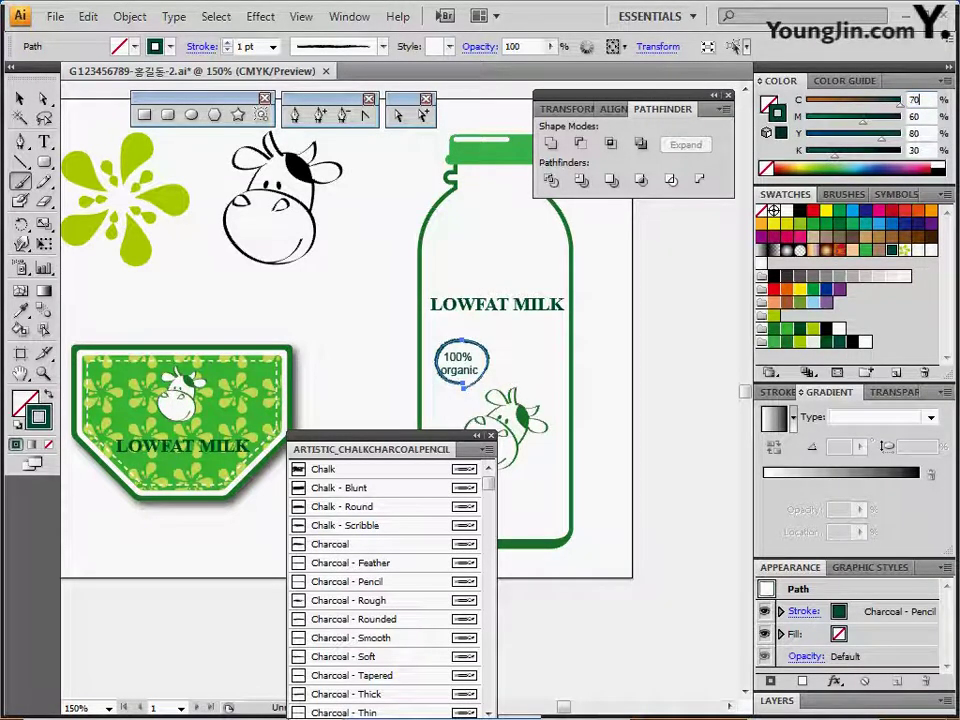
key("Tab")
type("0")
key("Tab")
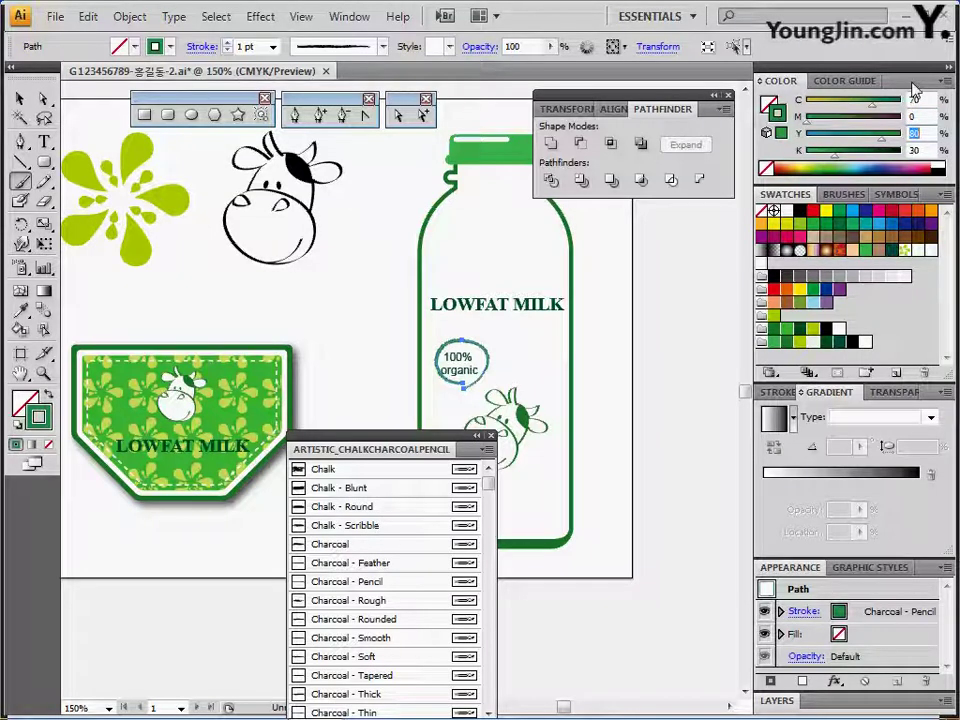
type("90")
key("Tab")
type("0")
key("Return")
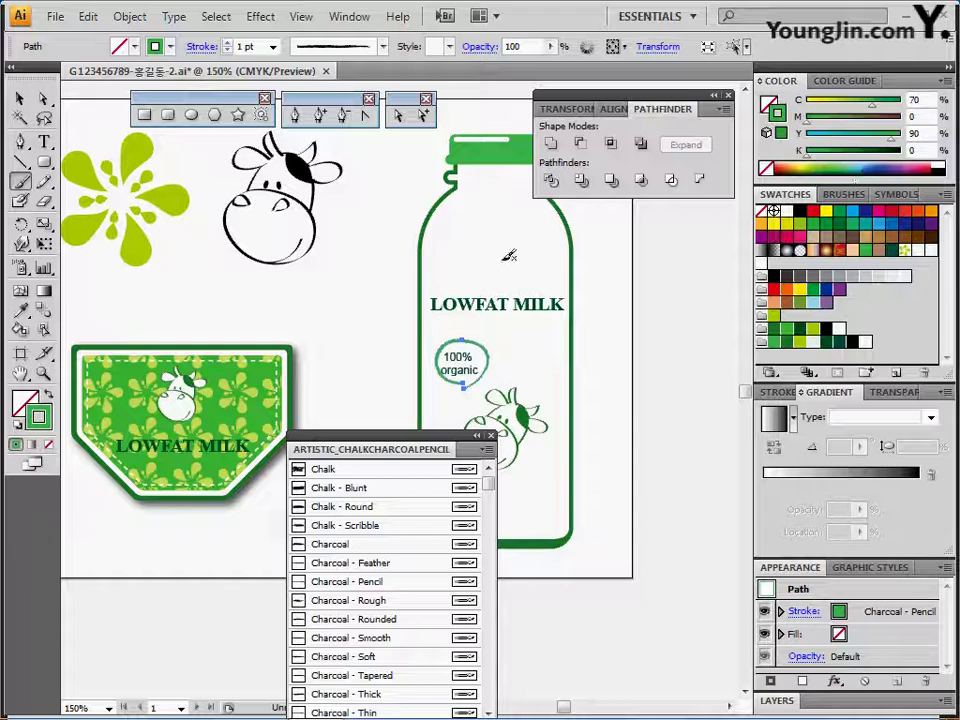
Set the ring's stroke weight to 1.5 pt and deselect it
left_click(258, 47)
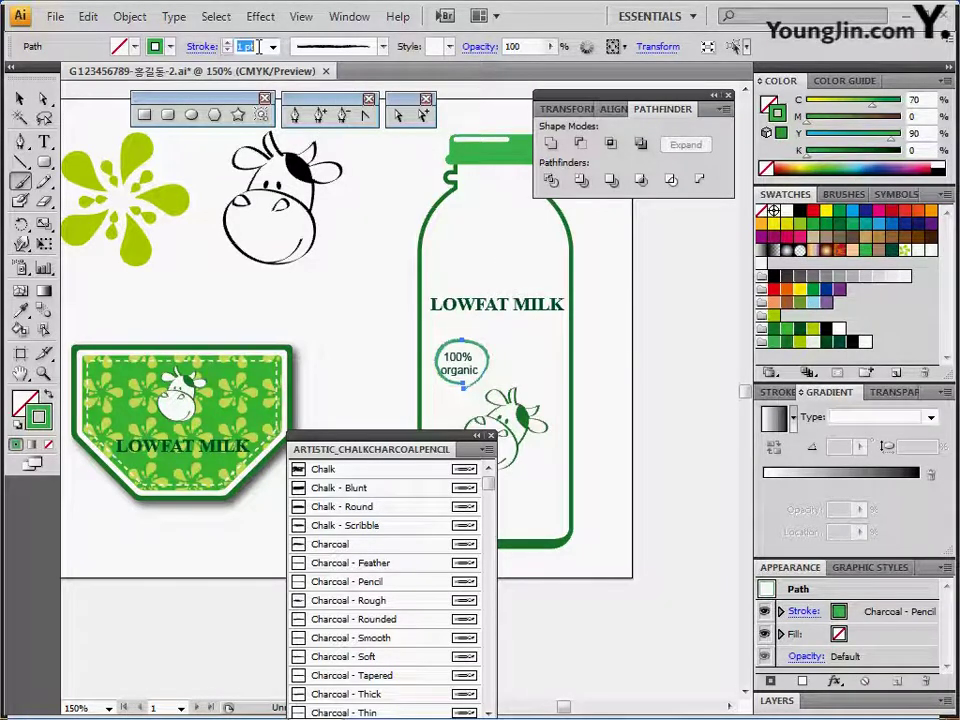
type("1.5")
key("Return")
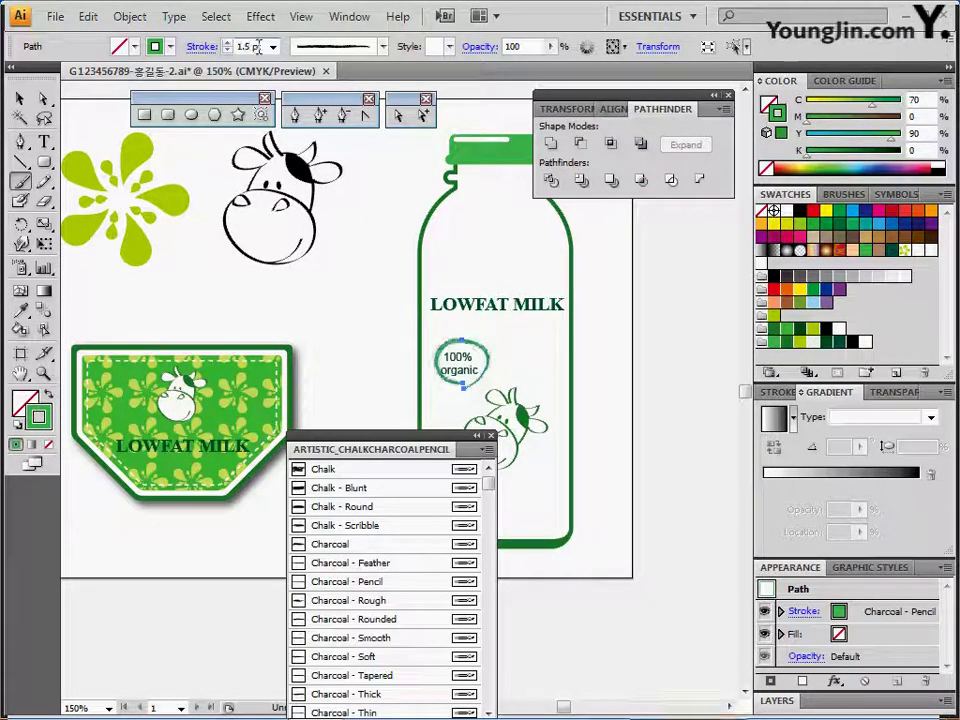
left_click(339, 272, "ctrl")
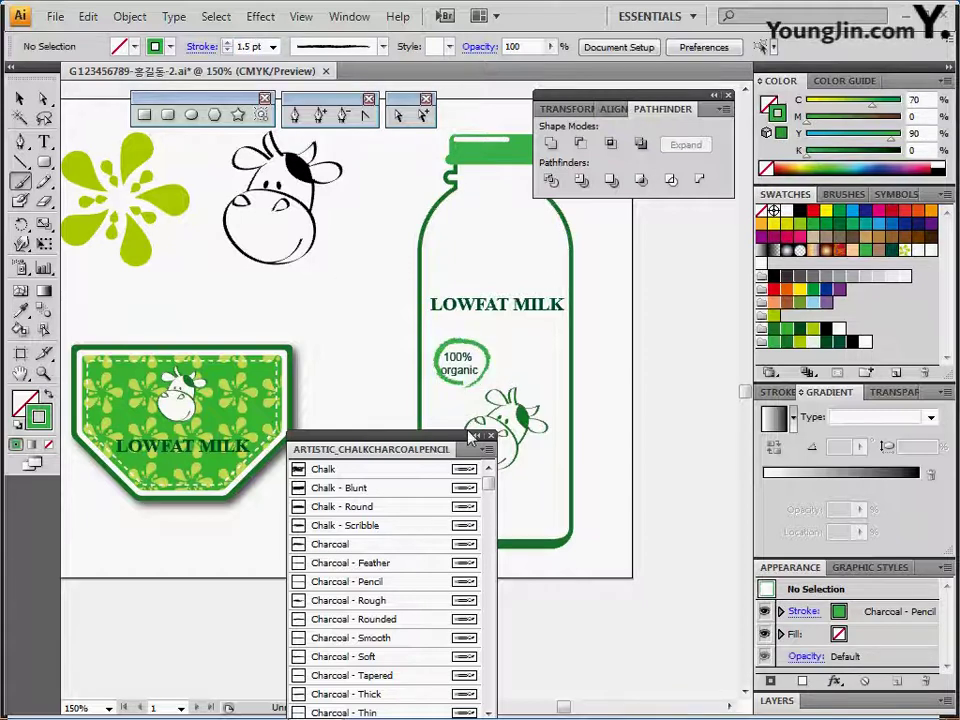
Close the brush library and shift the ring slightly so it sits centred around the 100% organic text
left_click(489, 436)
mouse_move(460, 384)
left_mouse_down()
mouse_move(471, 392)
mouse_move(450, 374)
mouse_move(479, 382)
left_mouse_up()
left_click(466, 379, "ctrl")
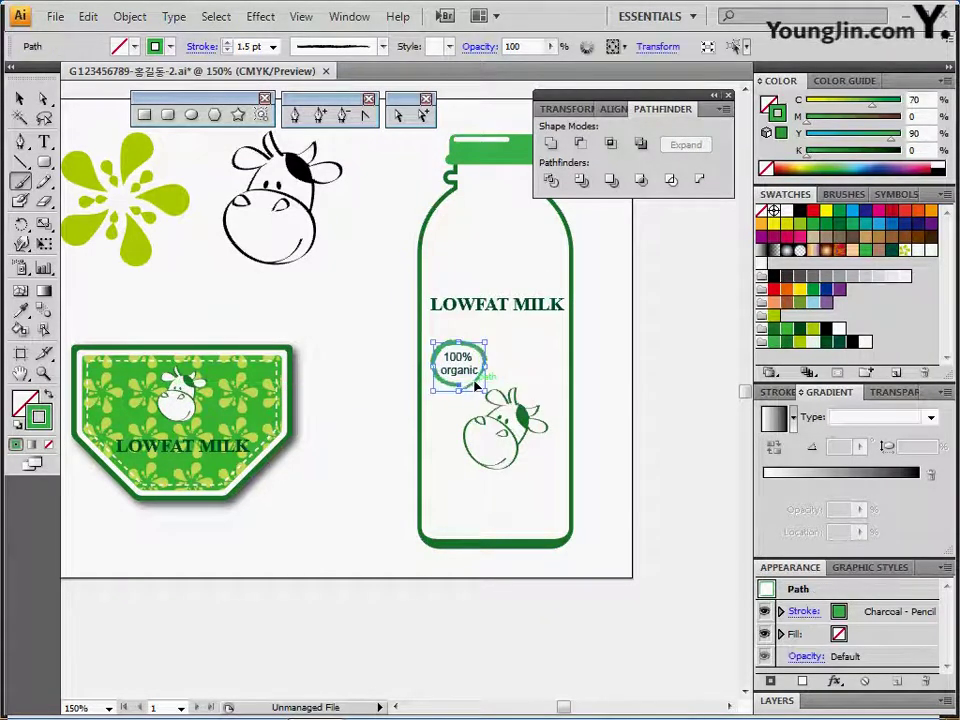
left_click(380, 336)
Delete the spare flower above the artboard and collapse the Pathfinder settings
left_click_drag(384, 330, 448, 493)
left_click(168, 188, "ctrl")
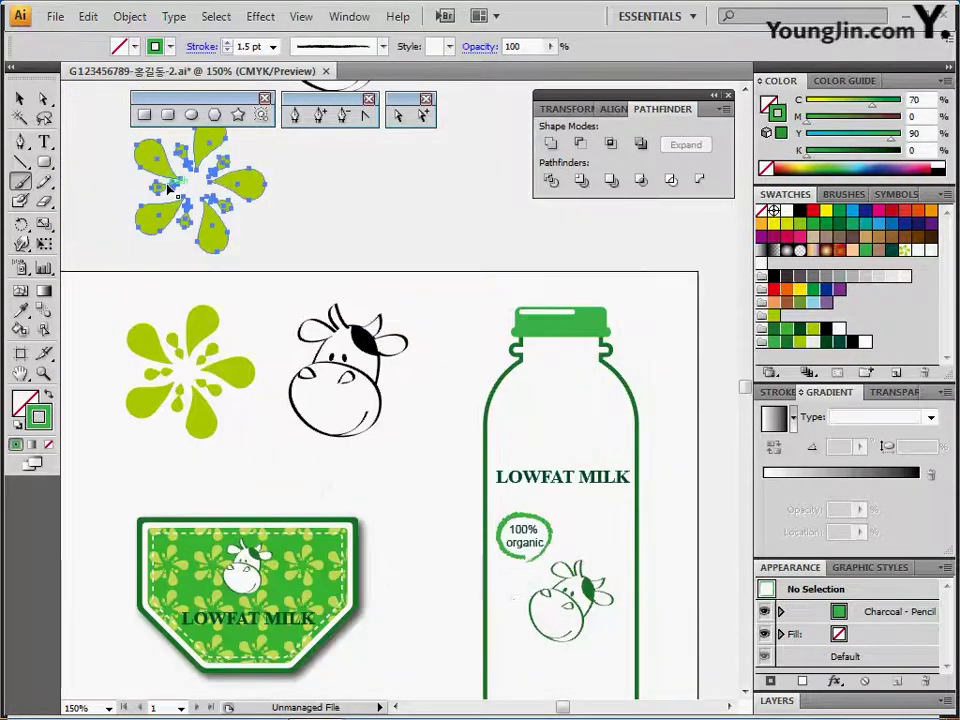
key("Delete")
left_click_drag(235, 334, 221, 224)
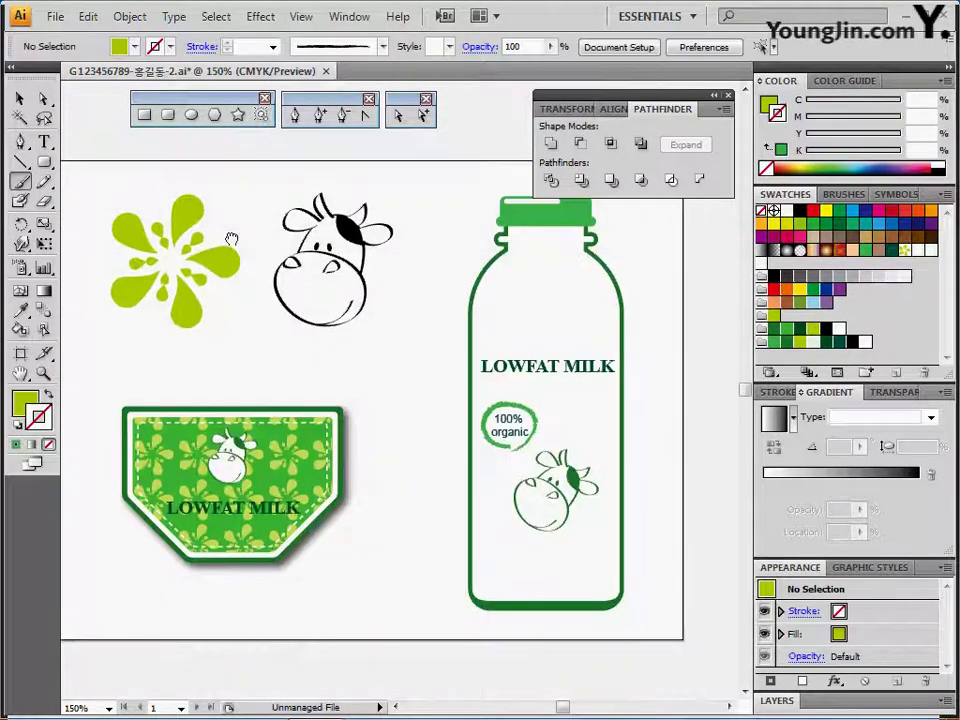
left_click(649, 116)
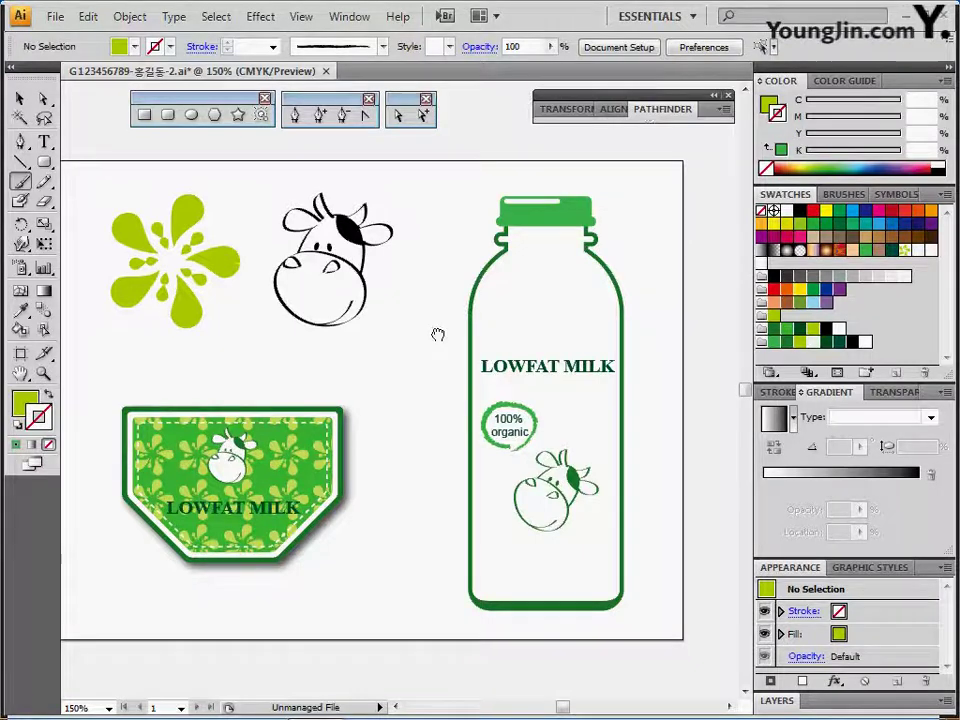
left_click_drag(437, 334, 452, 314)
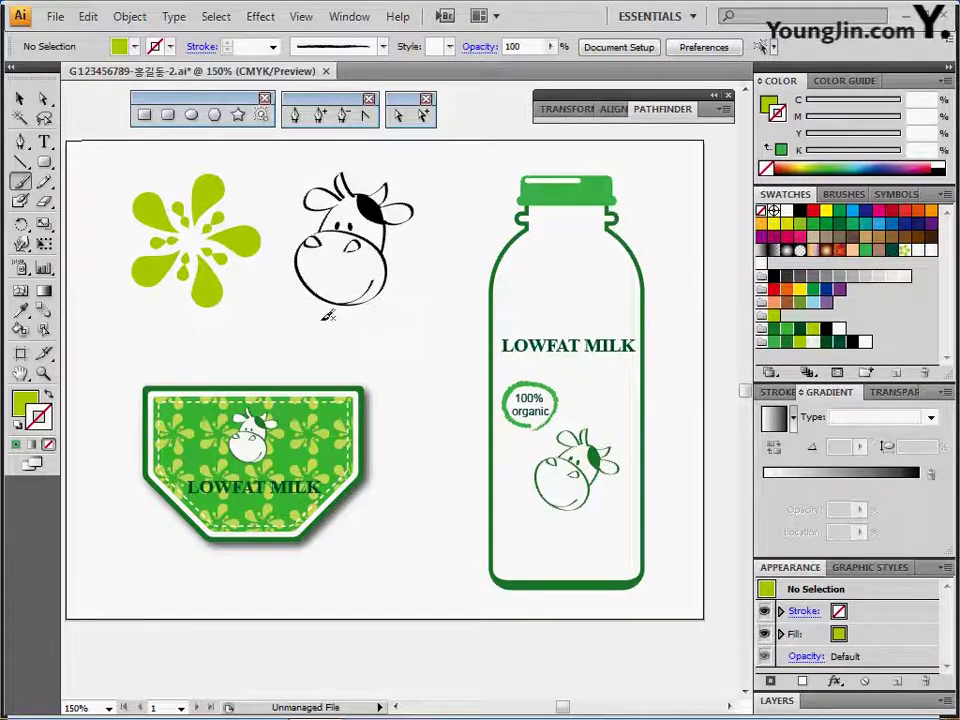
Place a copy of the lime-green flower over the right shoulder of the bottle
left_click(220, 285, "ctrl")
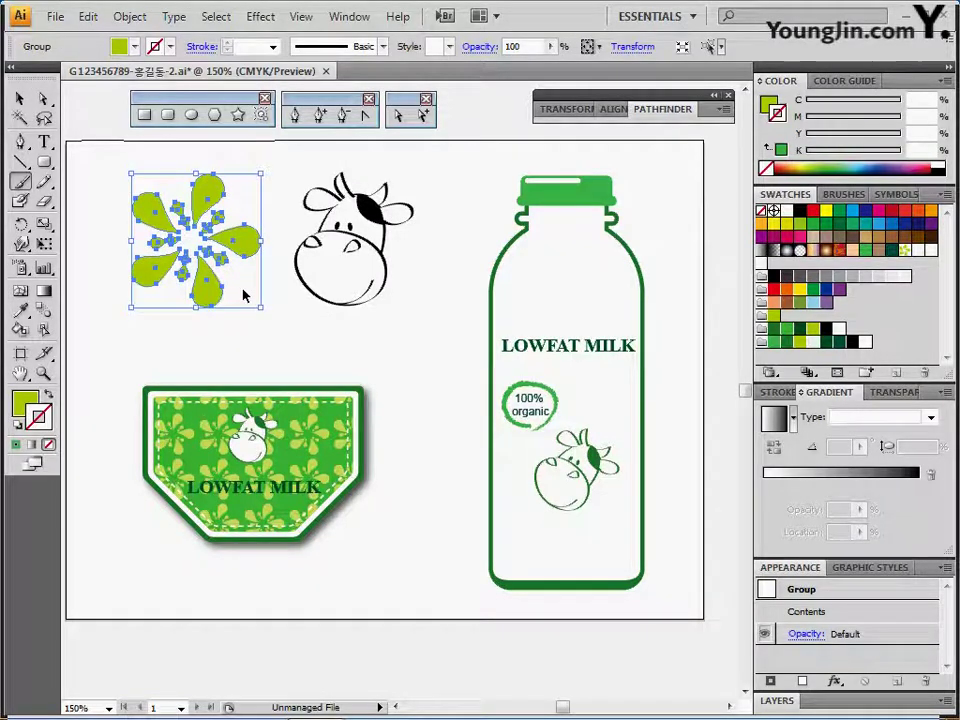
left_click_drag(240, 293, 672, 280)
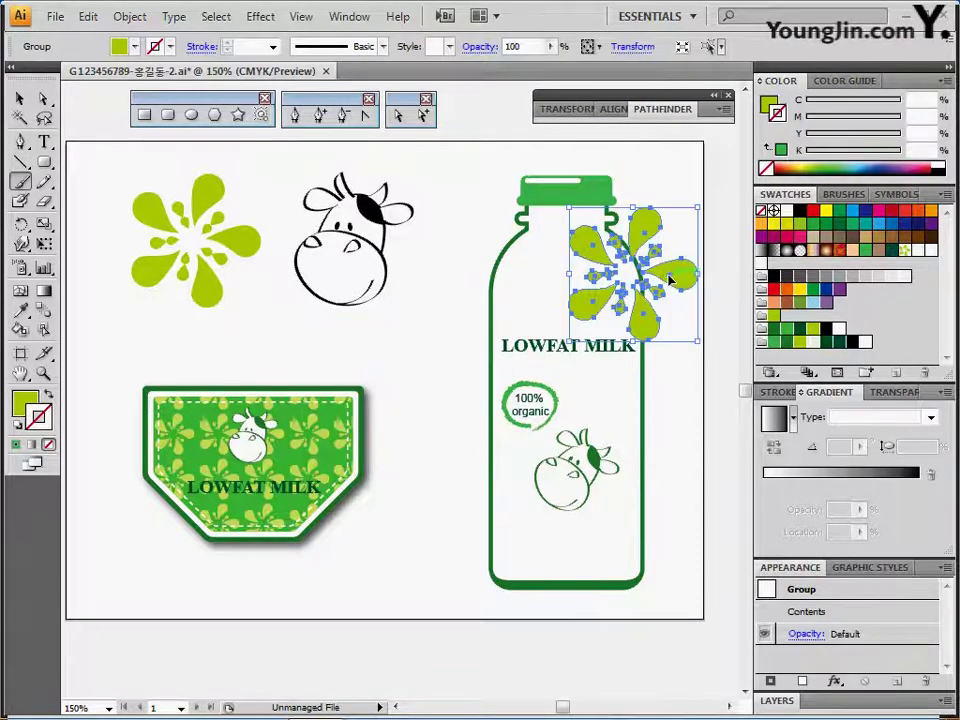
key("r")
key("v")
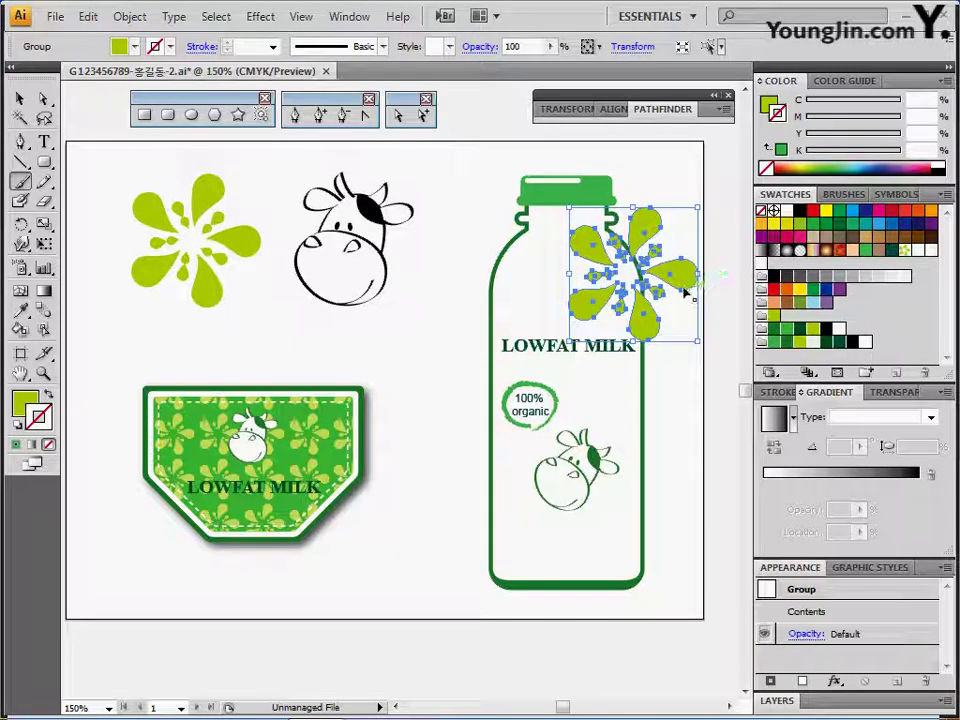
Copy the bottle's flower to its lower-left corner, scale the copy to about half size and deselect it
left_click_drag(690, 280, 550, 568)
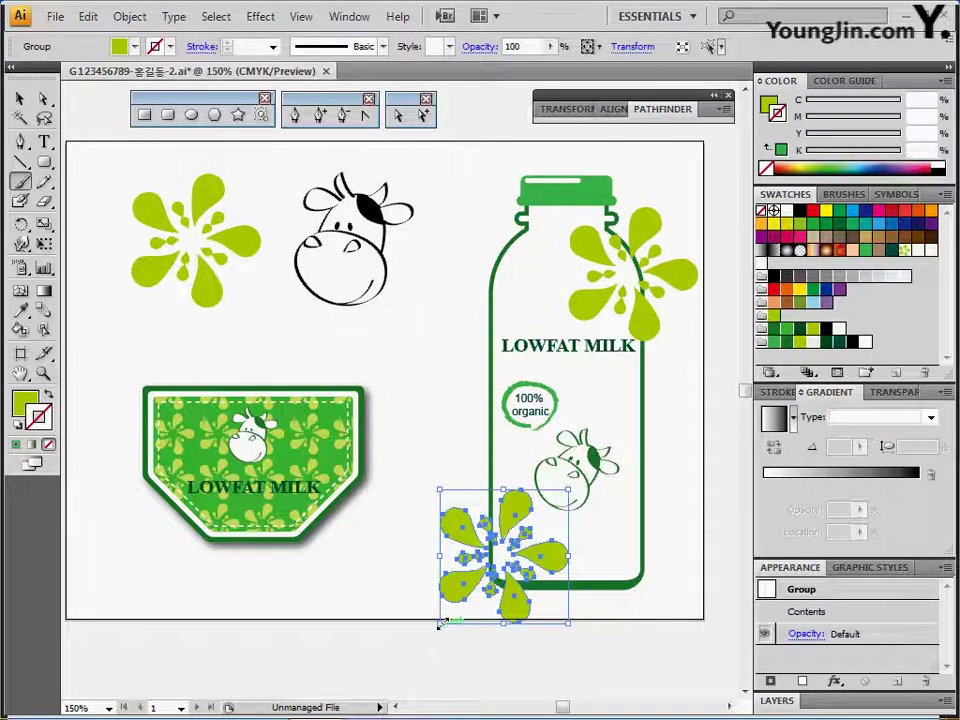
left_click_drag(438, 624, 524, 579)
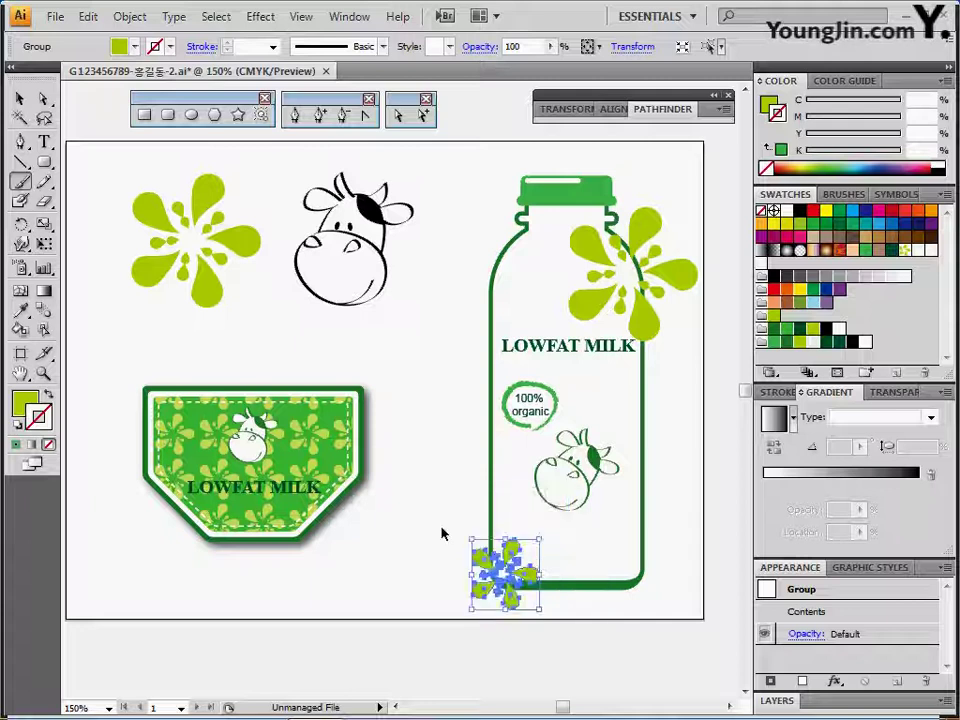
left_click(444, 531)
left_click_drag(530, 458, 465, 413)
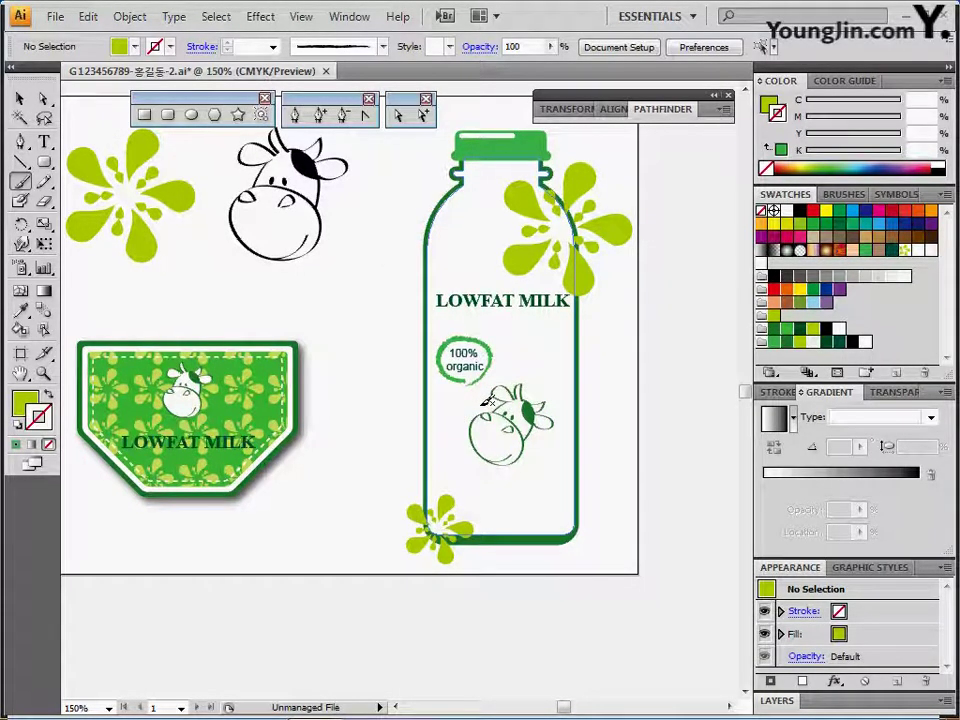
Recolour the large flower on the bottle's right shoulder to 70% cyan and 90% yellow, and deselect it
left_click(584, 282)
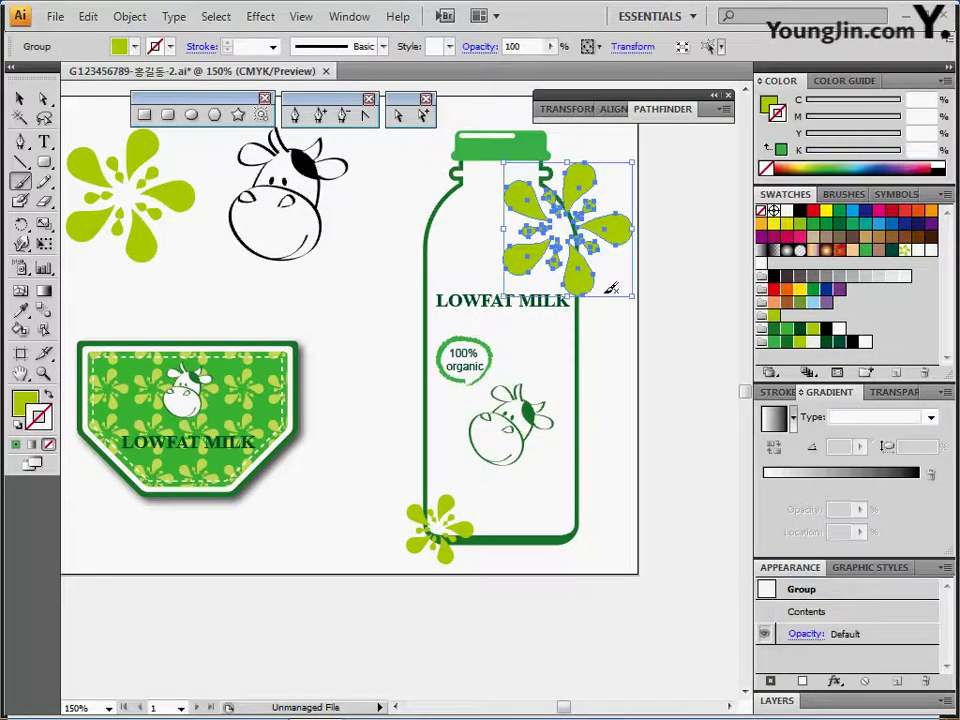
left_click_drag(604, 249, 598, 268)
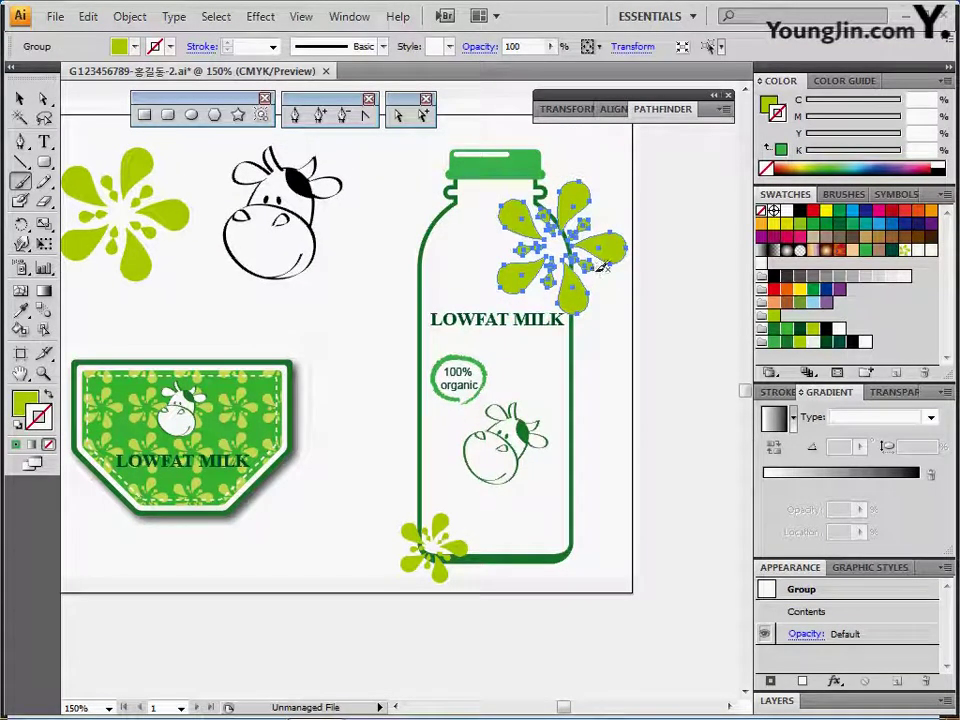
left_click(776, 110)
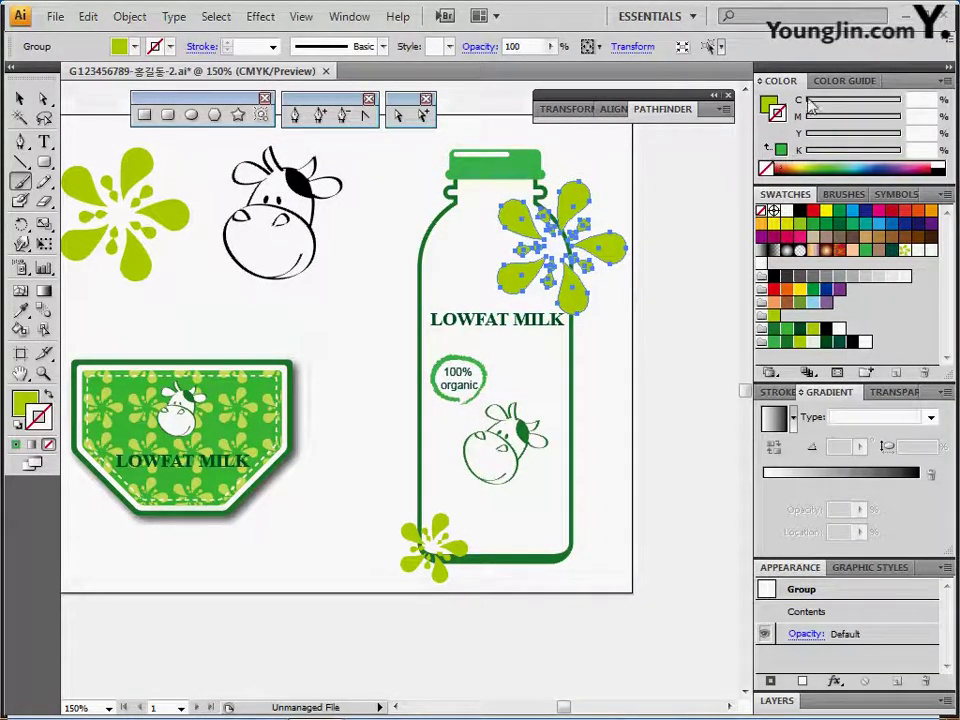
type("70")
key("Tab")
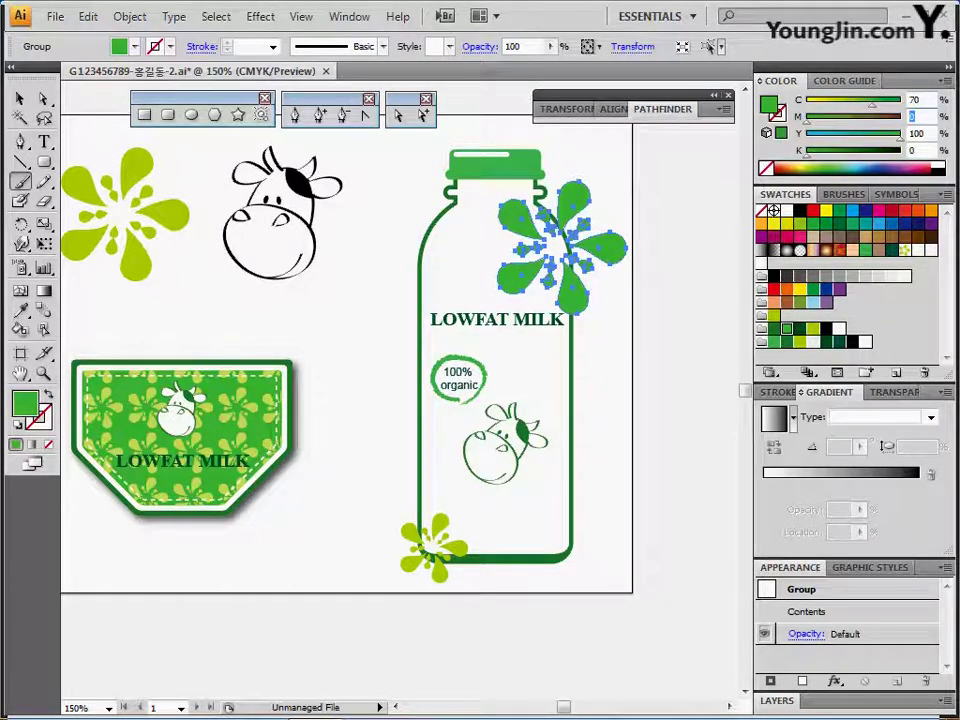
key("Tab")
type("90")
key("Tab")
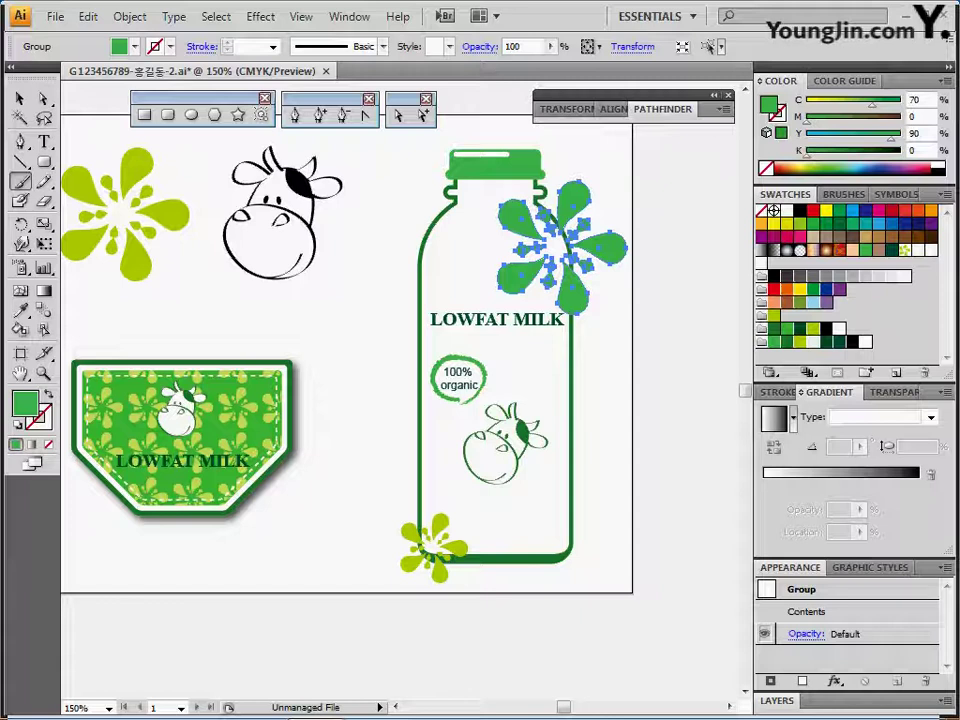
left_click(643, 348)
left_click_drag(619, 379, 618, 370)
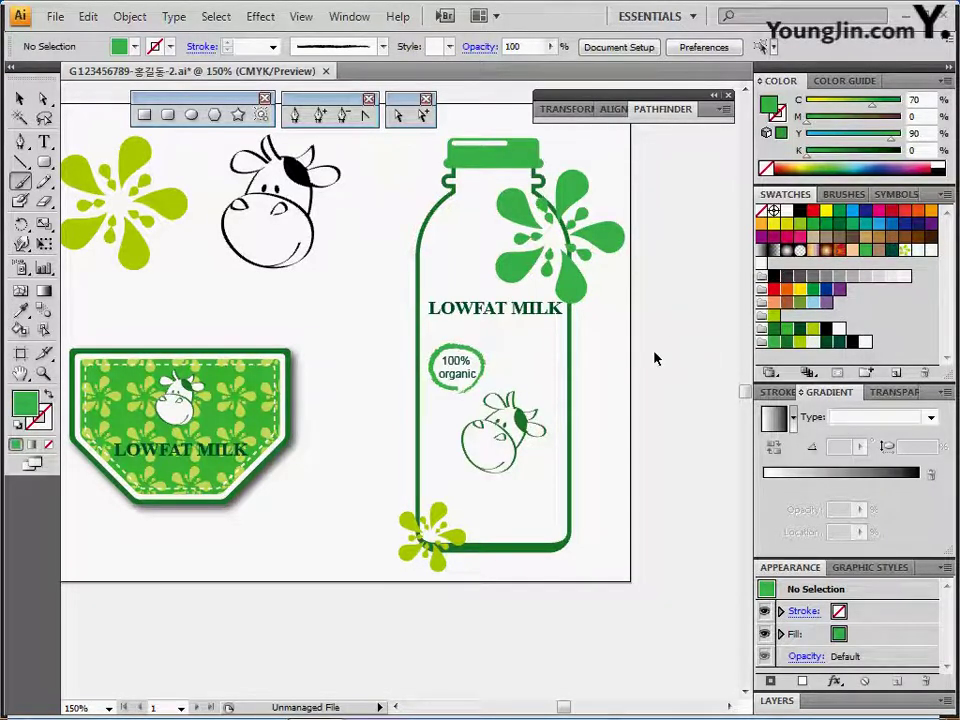
left_click_drag(594, 369, 588, 368)
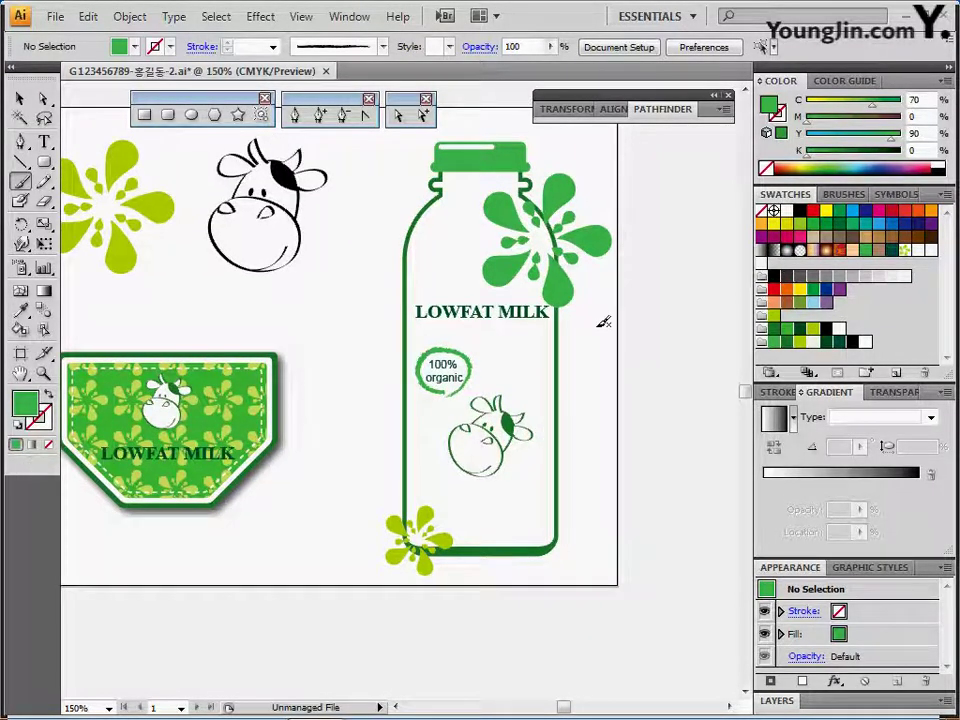
Bring the white inner bottle shape to the front of the stacking order
left_click(415, 241, "ctrl")
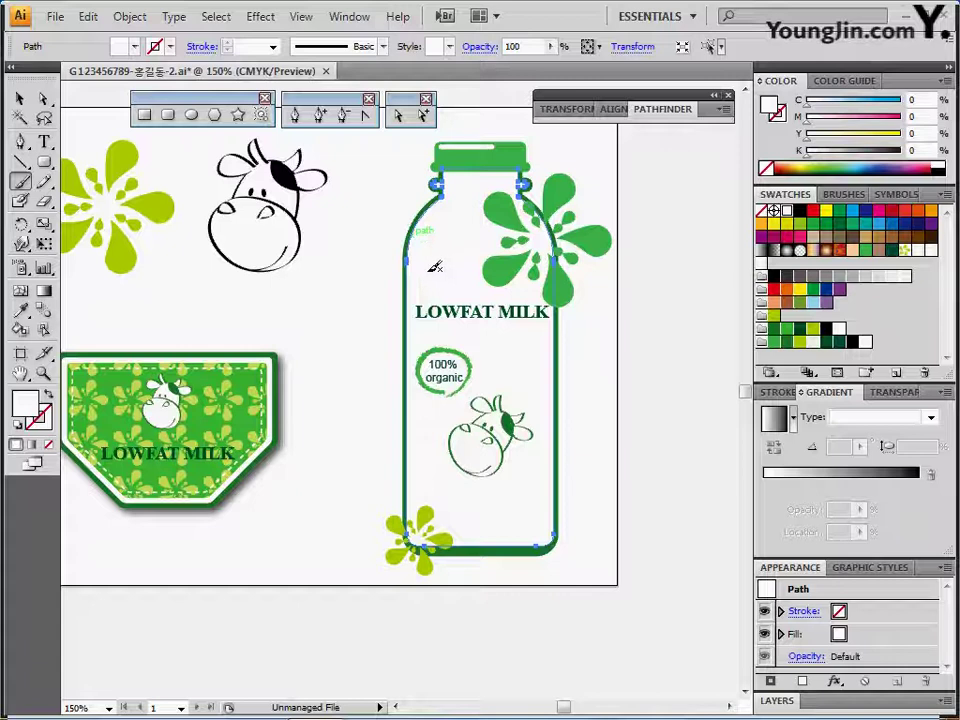
right_click(431, 283)
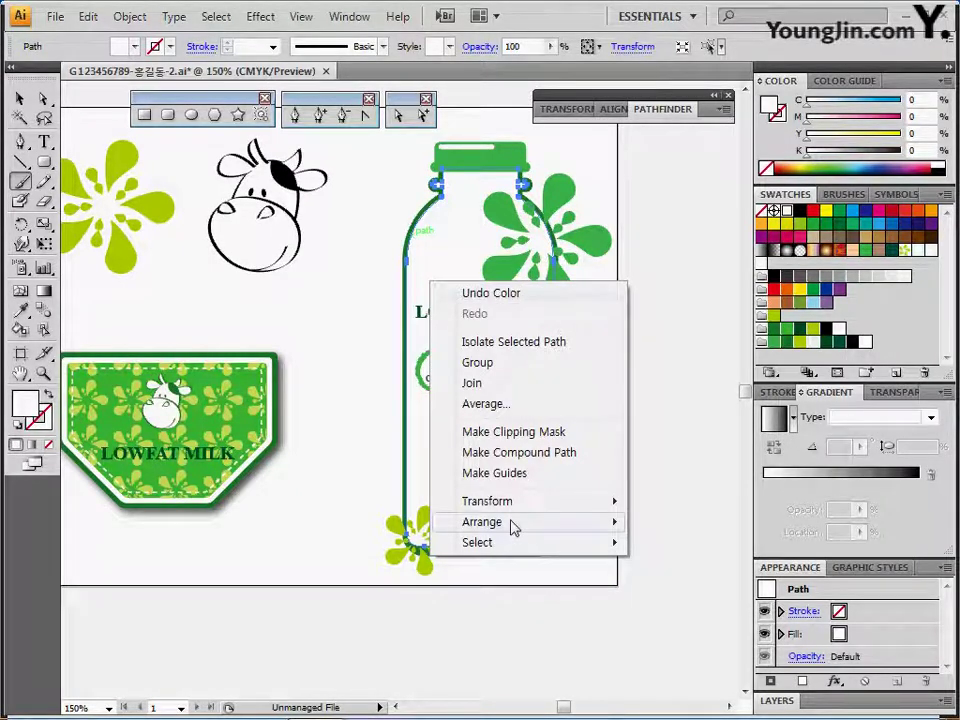
mouse_move(514, 524)
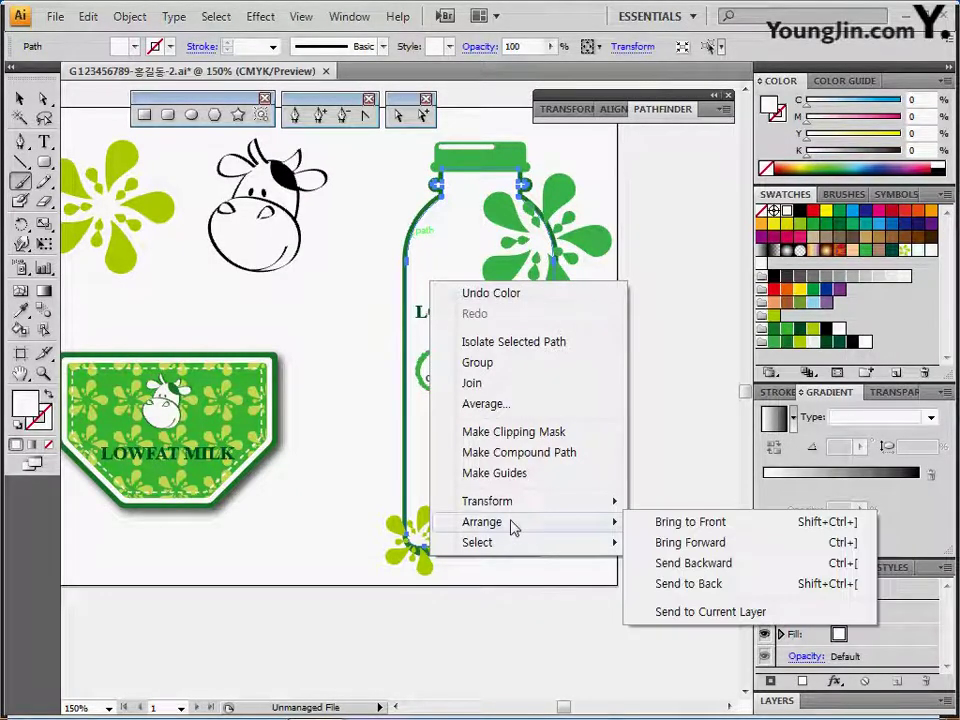
left_click(684, 524)
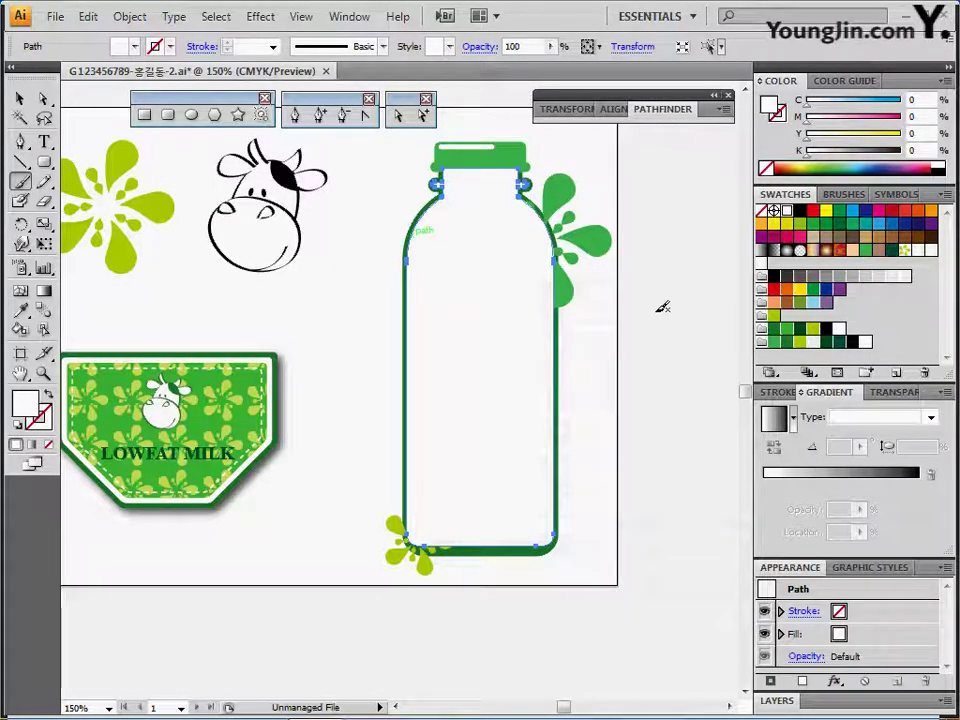
Make a clipping mask from the inner bottle shape over both flowers, the texts, the ring and the cow, leaving out the green outer bottle
key("v")
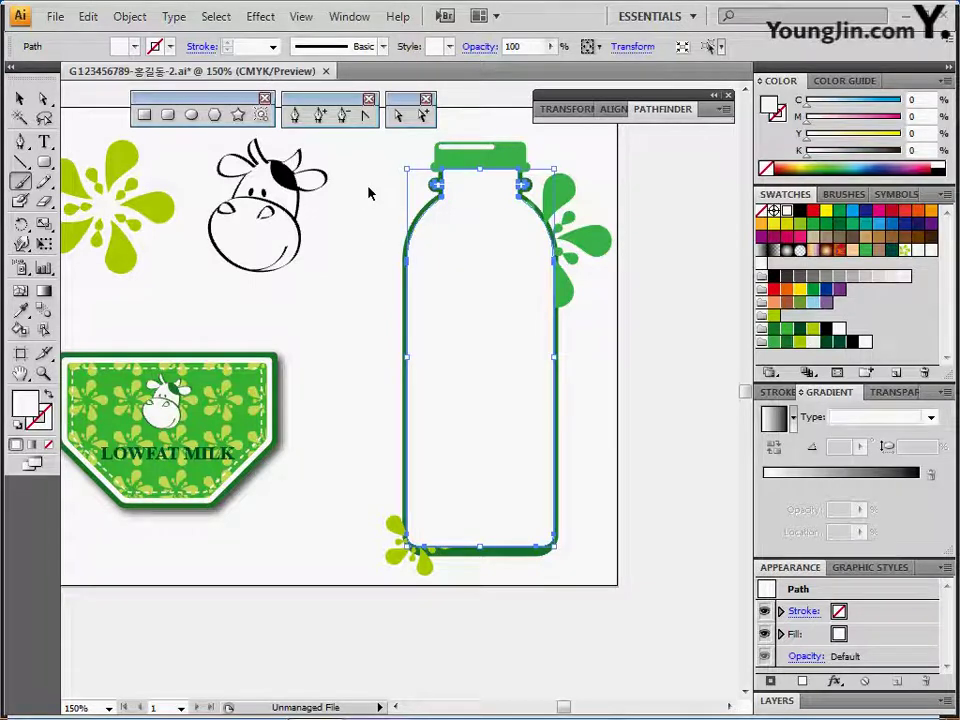
left_click_drag(369, 187, 608, 574)
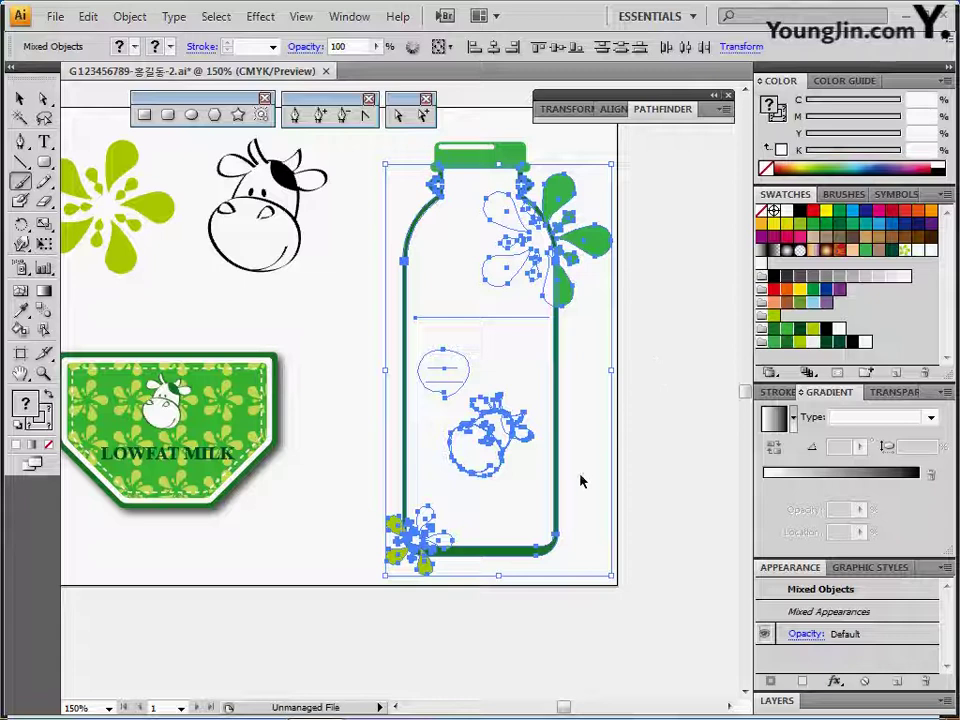
left_click(536, 556, "ctrl+shift")
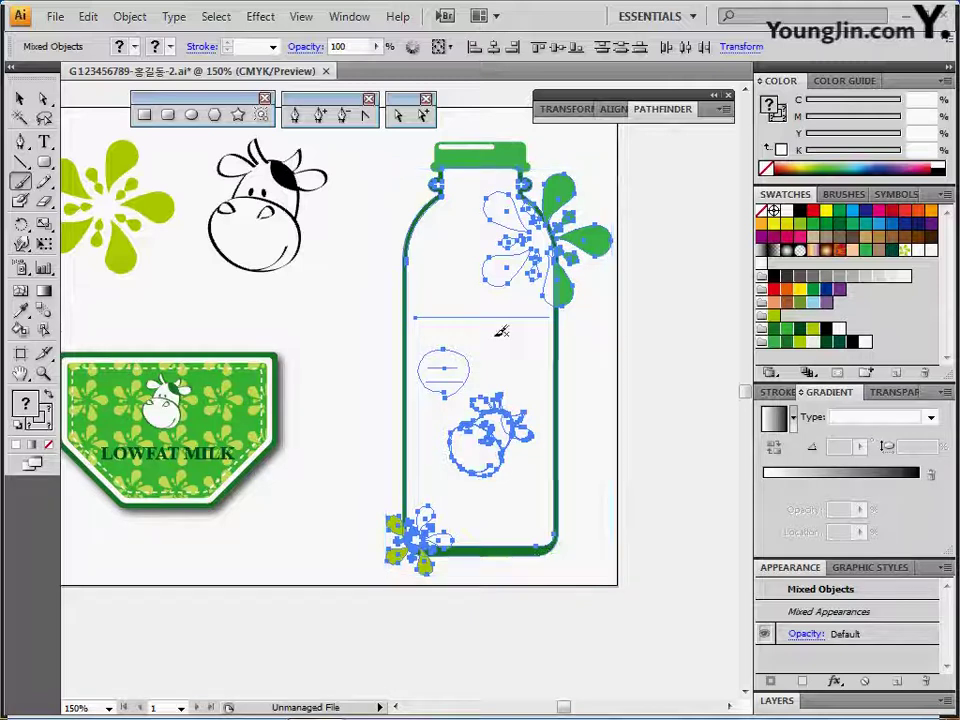
right_click(477, 241)
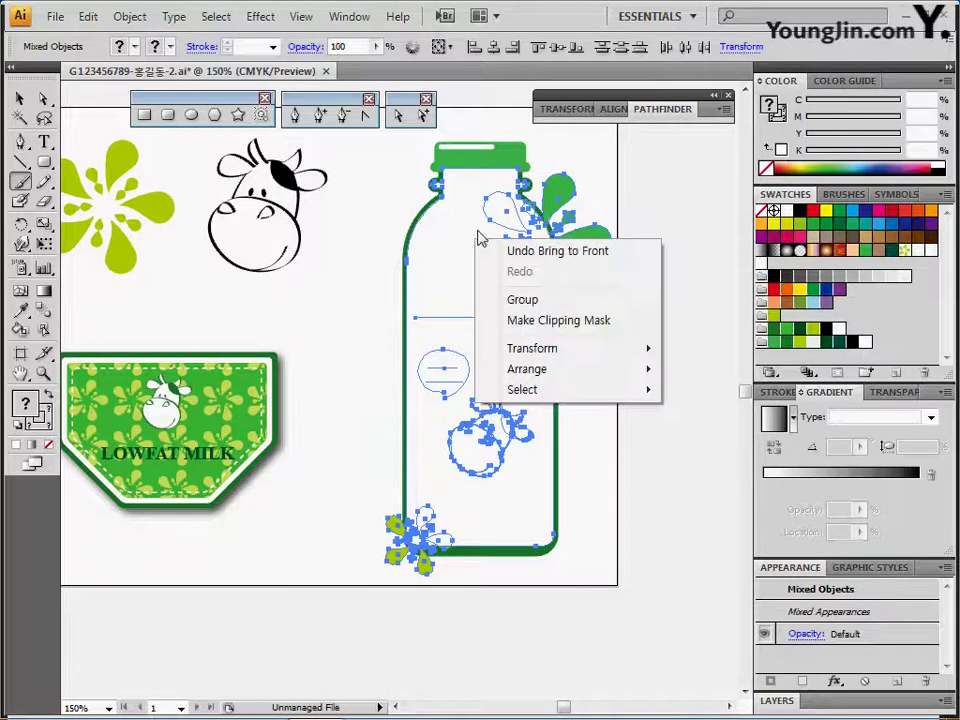
left_click(538, 334)
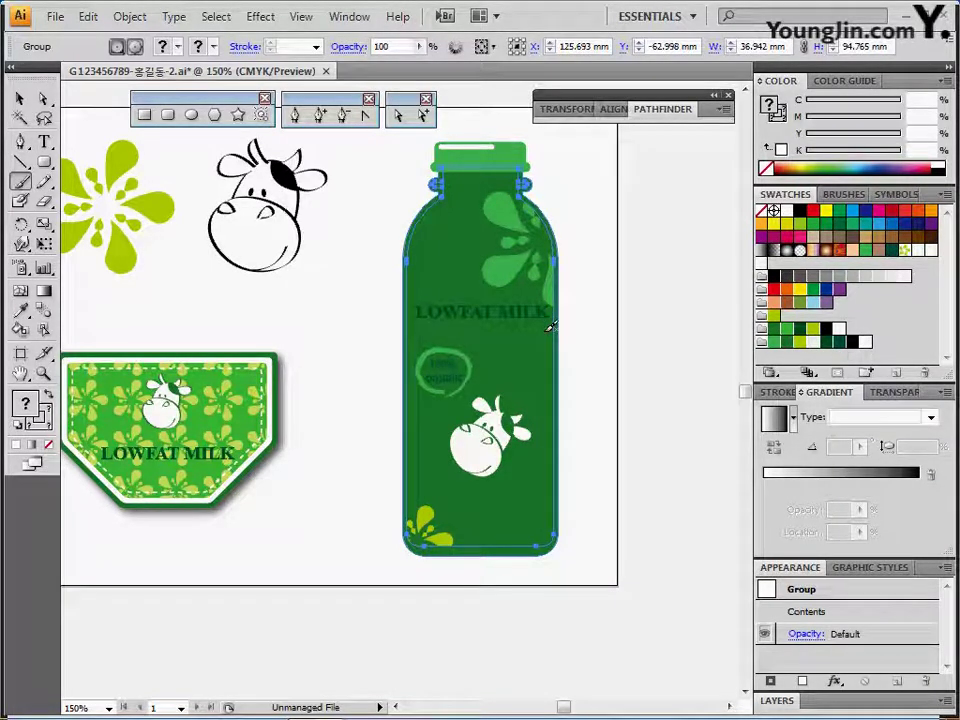
left_click(550, 356)
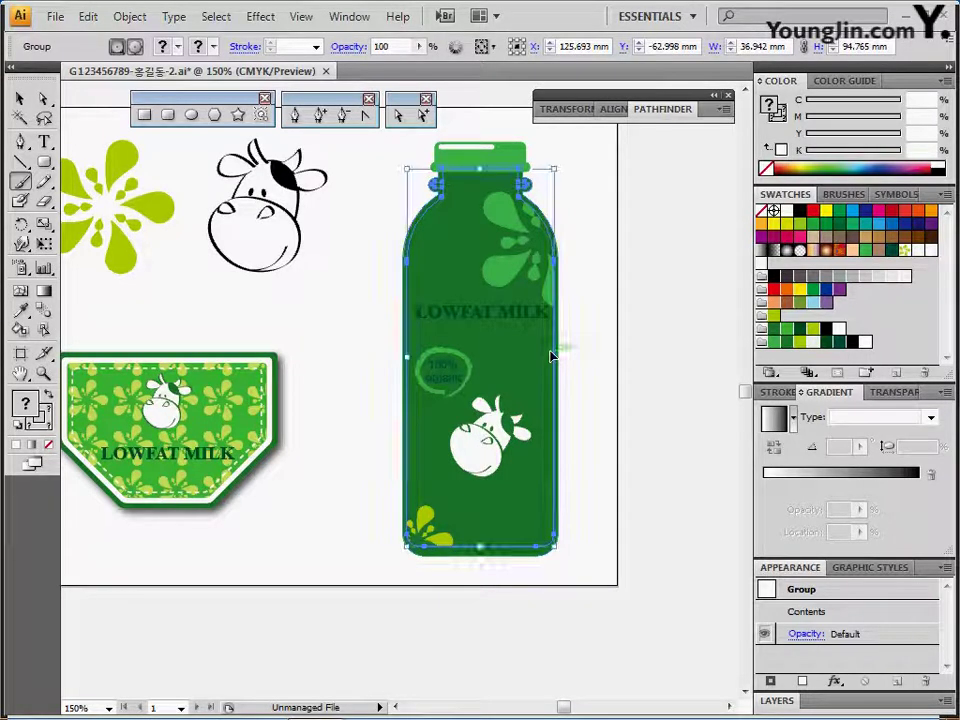
left_click_drag(552, 352, 556, 355)
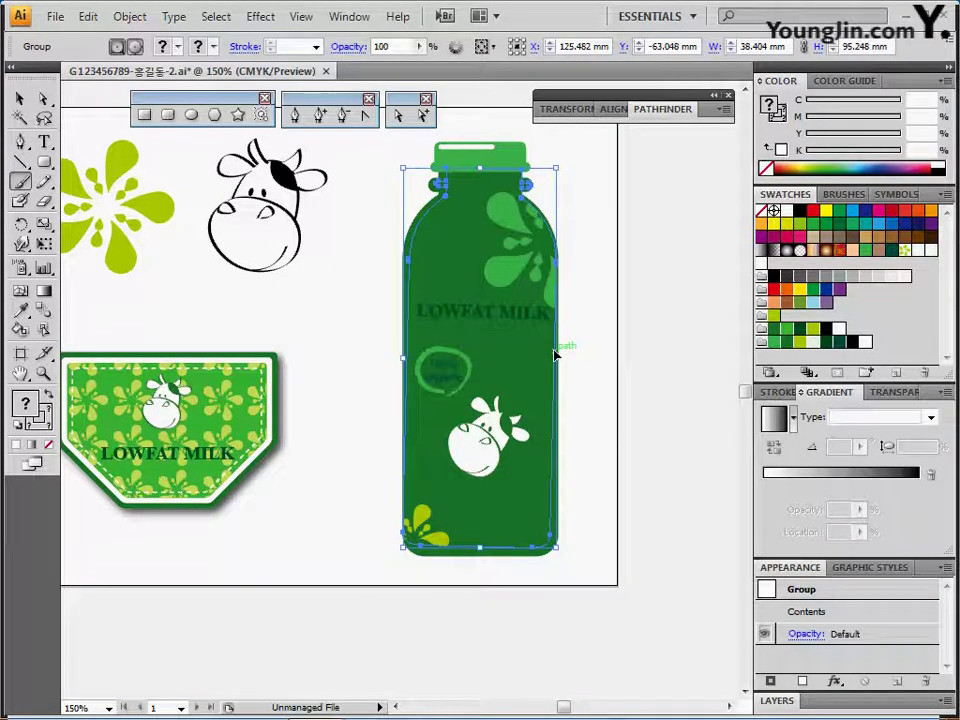
Isolate the clipped group and fill its bottle-shaped clipping path with the saved pale green and white linear gradient swatch
double_click(516, 279)
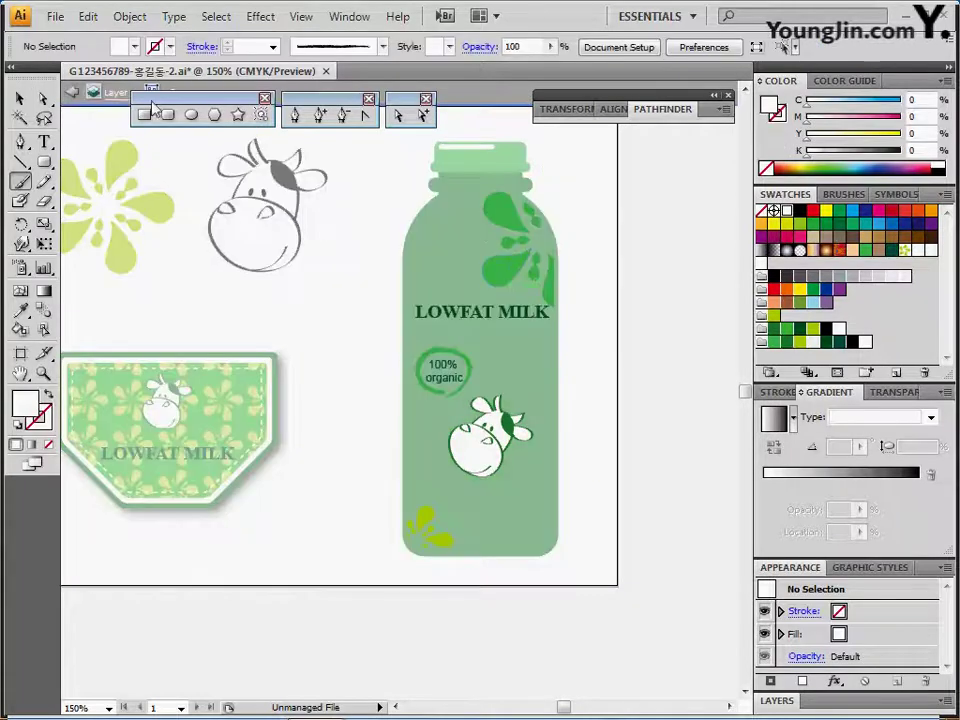
left_click_drag(150, 99, 162, 114)
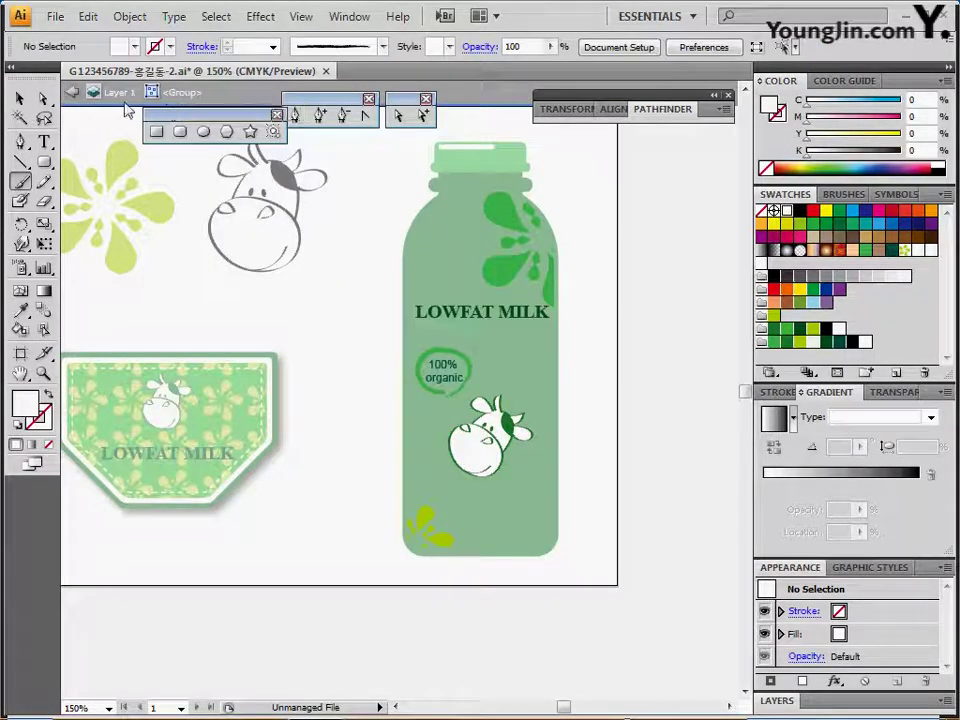
left_click(428, 217)
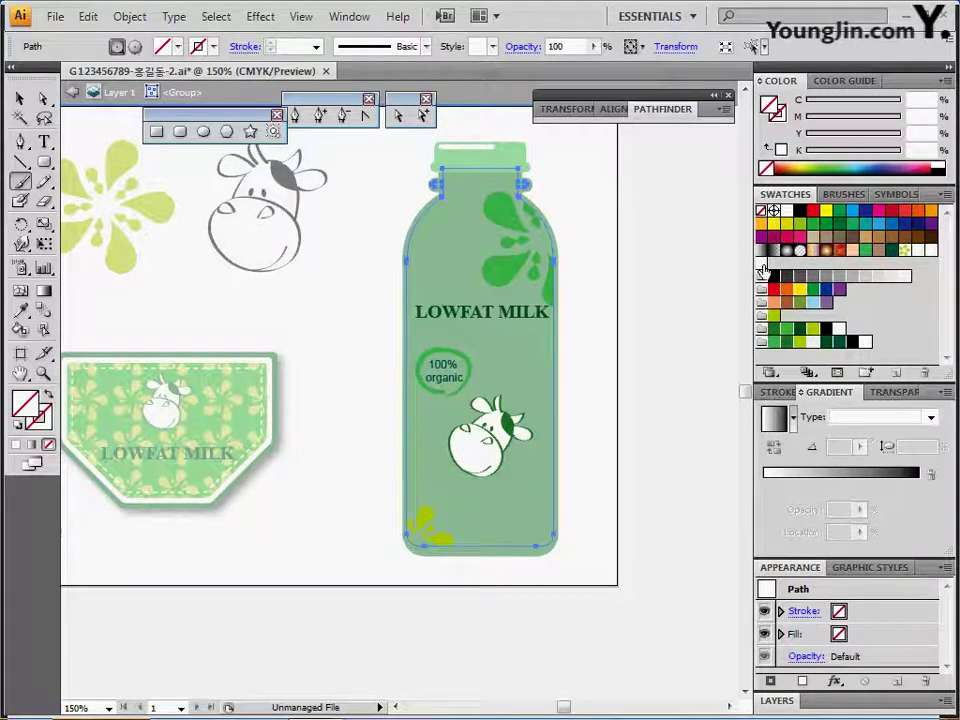
left_click(762, 265)
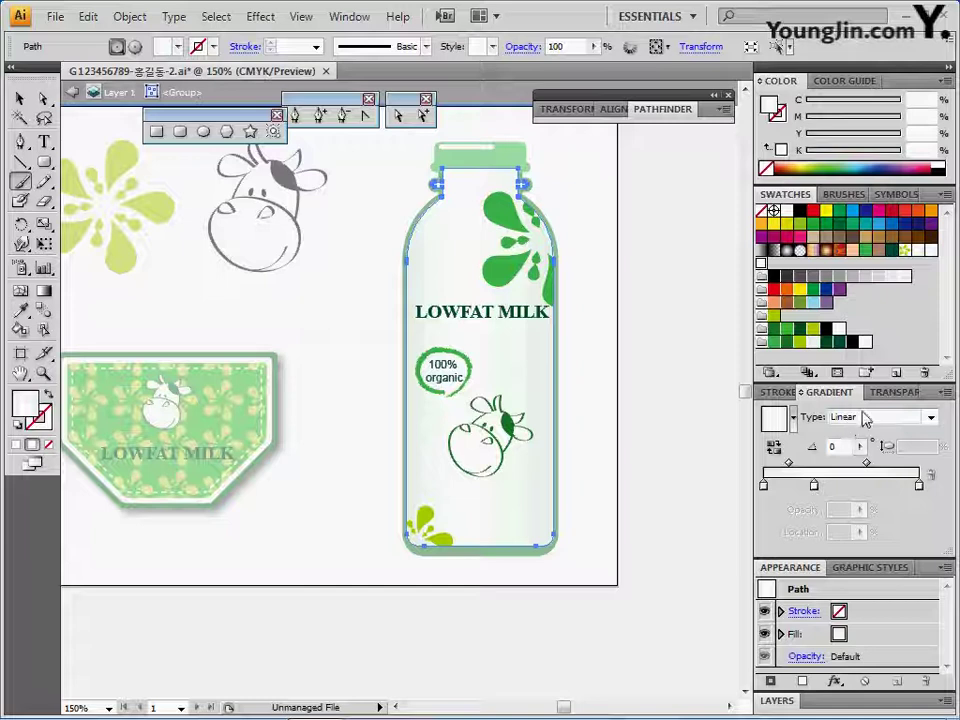
Check the CMYK values of the three colour stops in the bottle's linear gradient
left_click(764, 487)
double_click(764, 487)
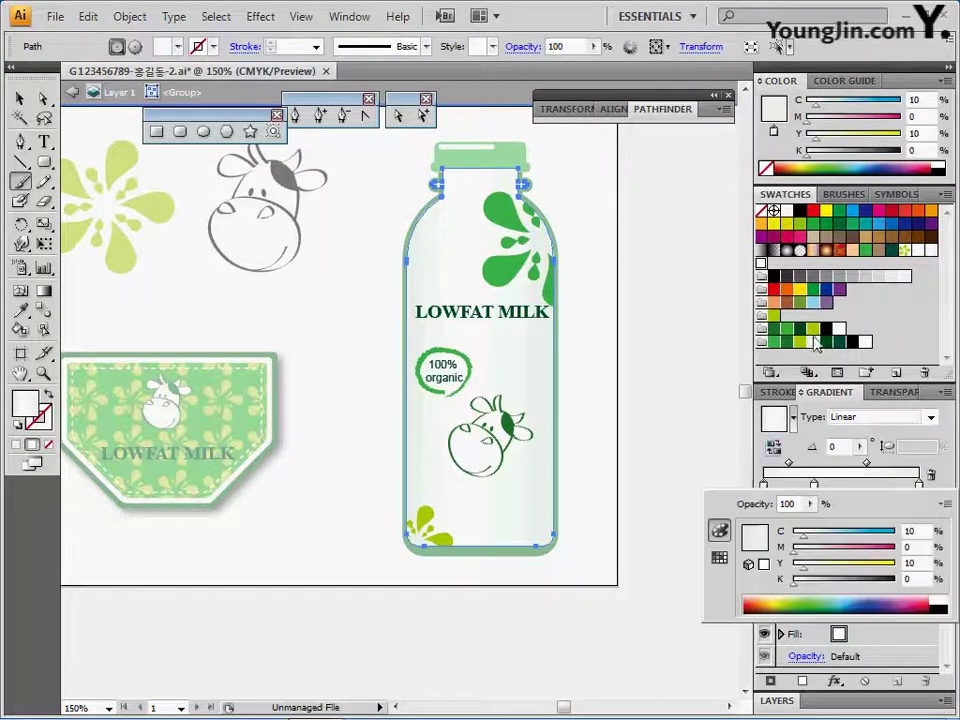
left_click(914, 117)
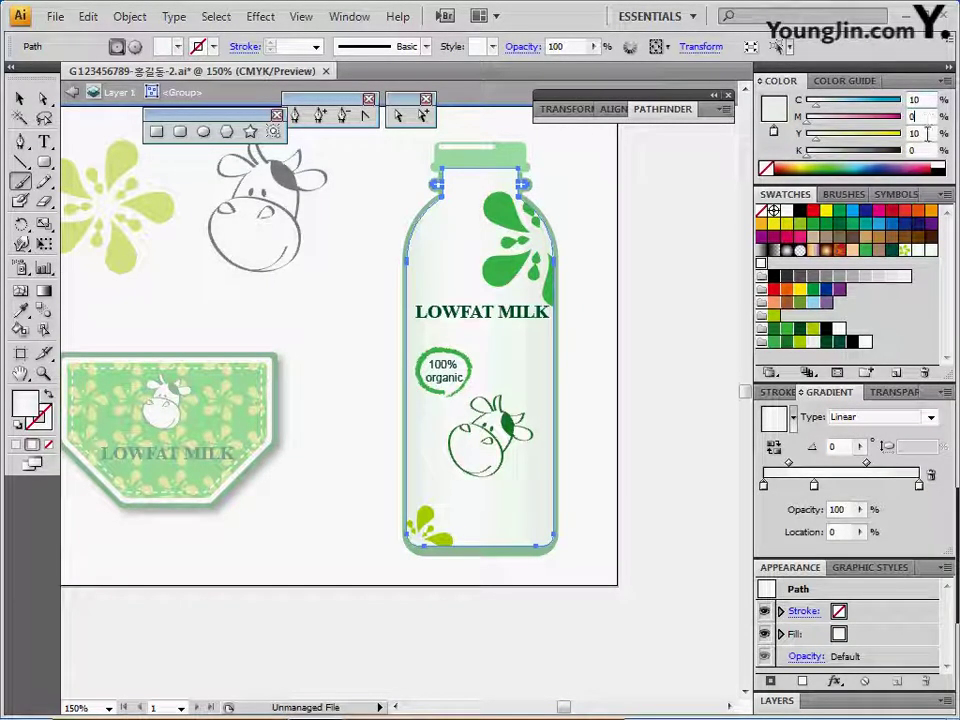
left_click(927, 134)
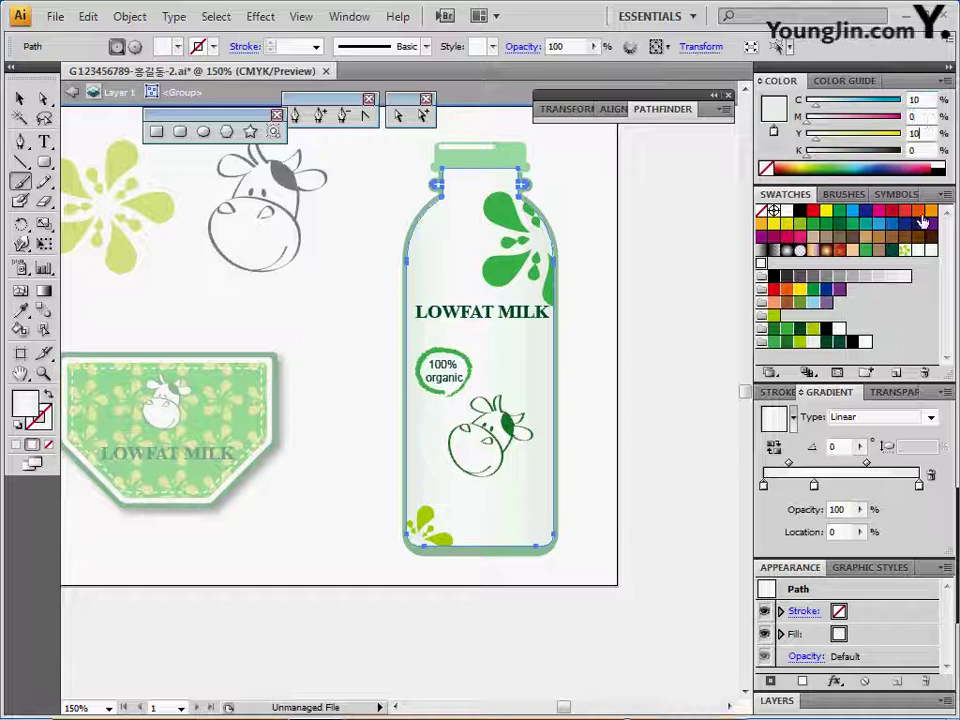
left_click(815, 489)
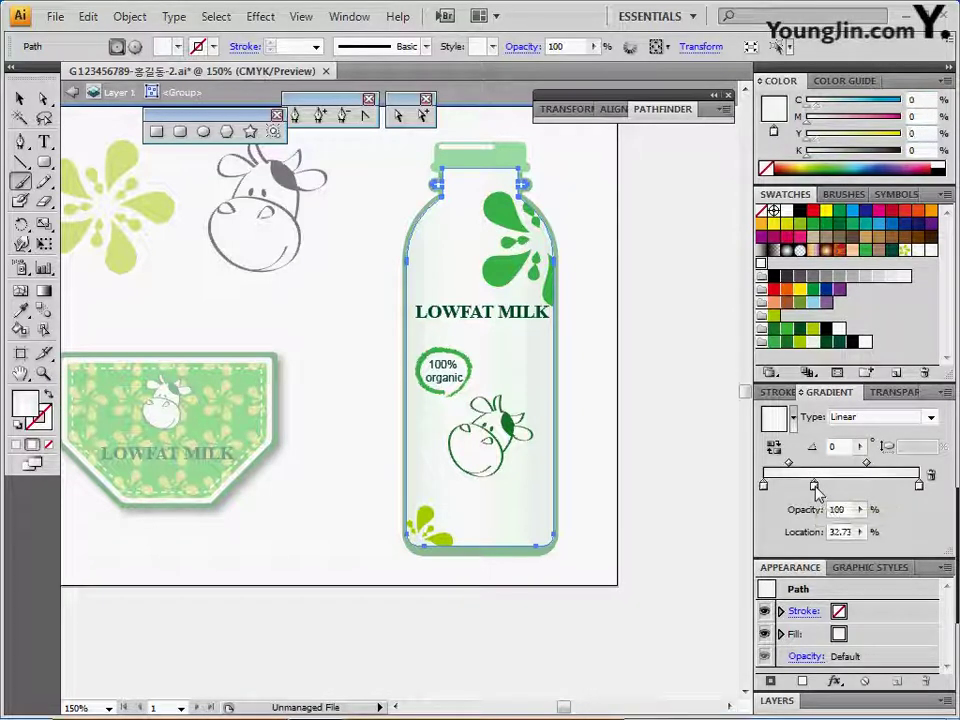
double_click(815, 487)
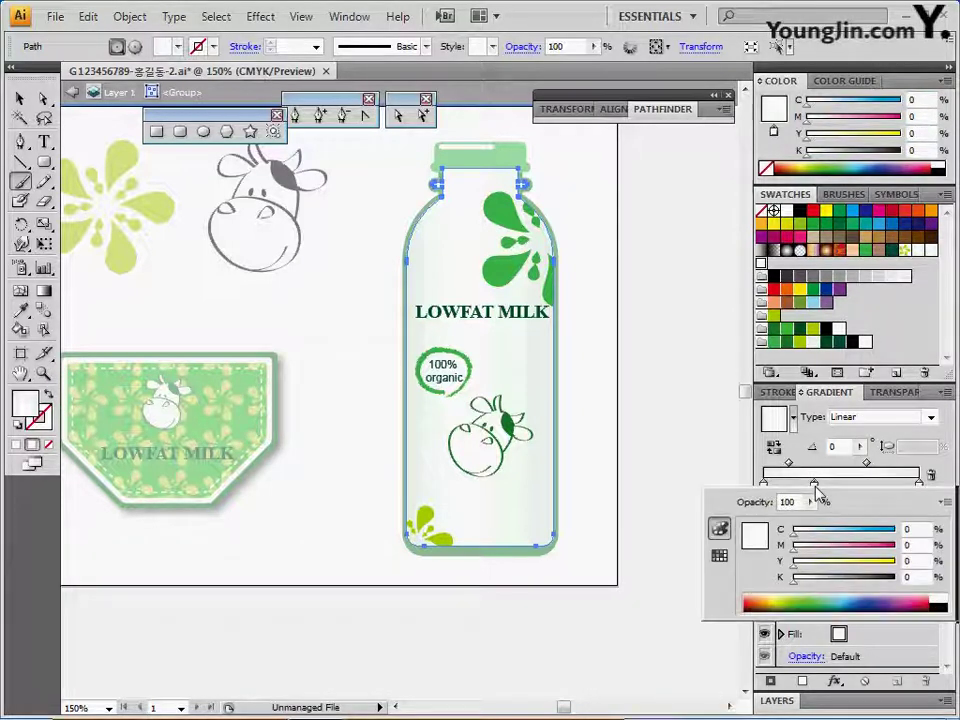
left_click(917, 486)
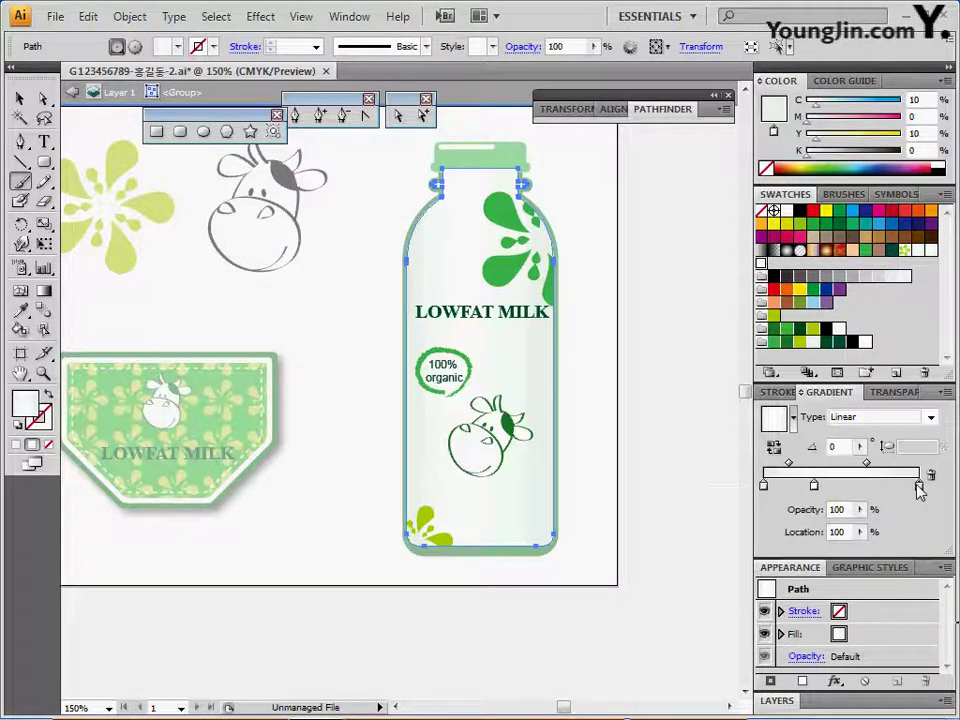
double_click(919, 487)
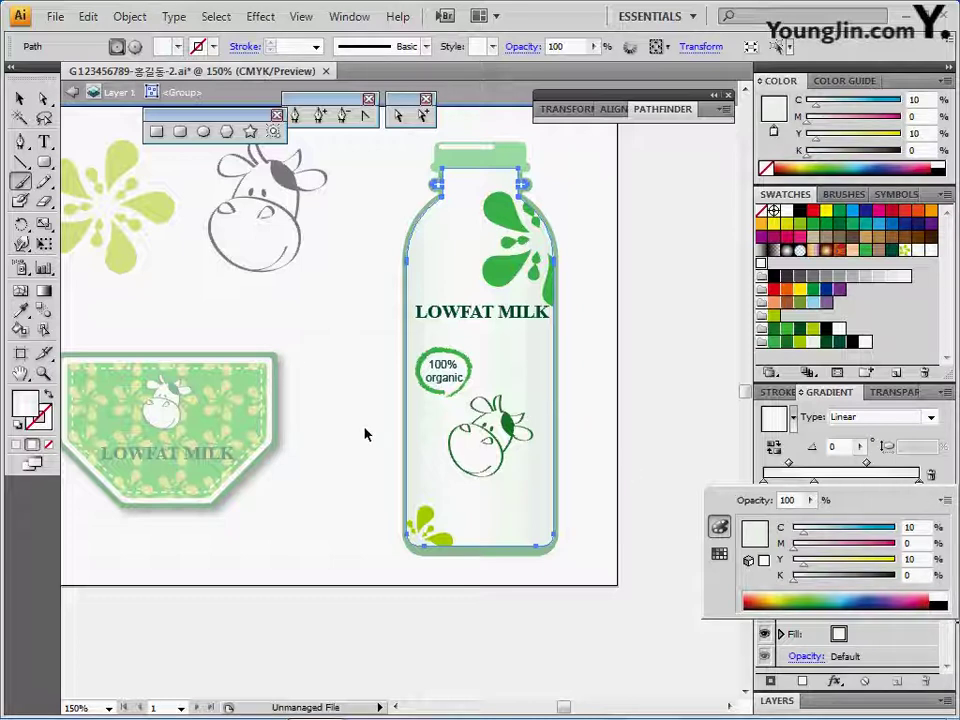
key("Escape")
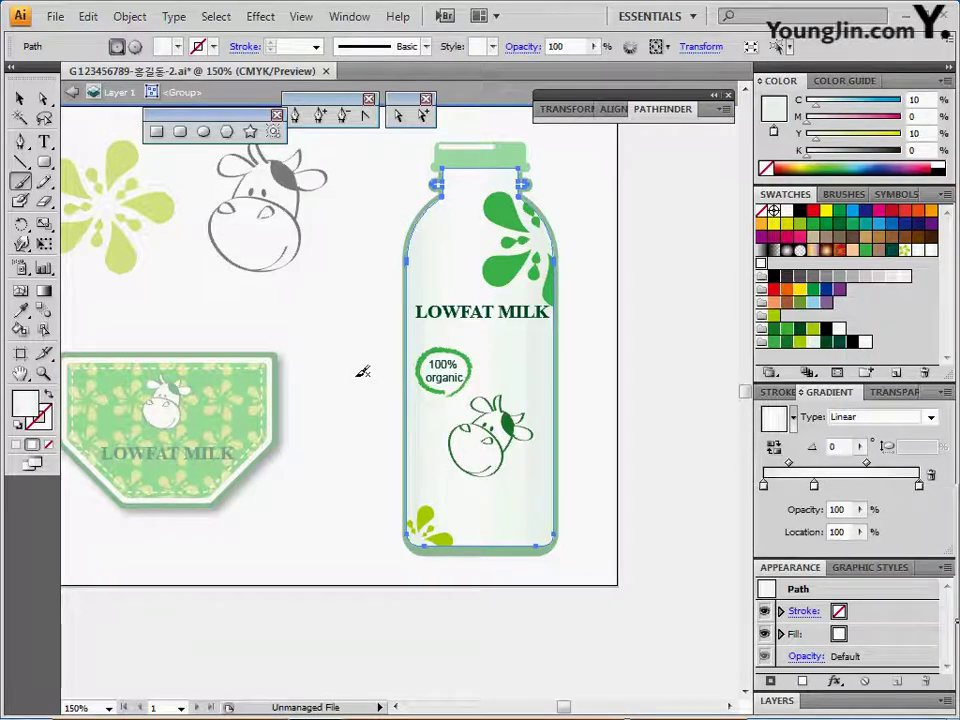
Exit isolation mode and deselect the bottle's clipping path
key("Escape")
key("v")
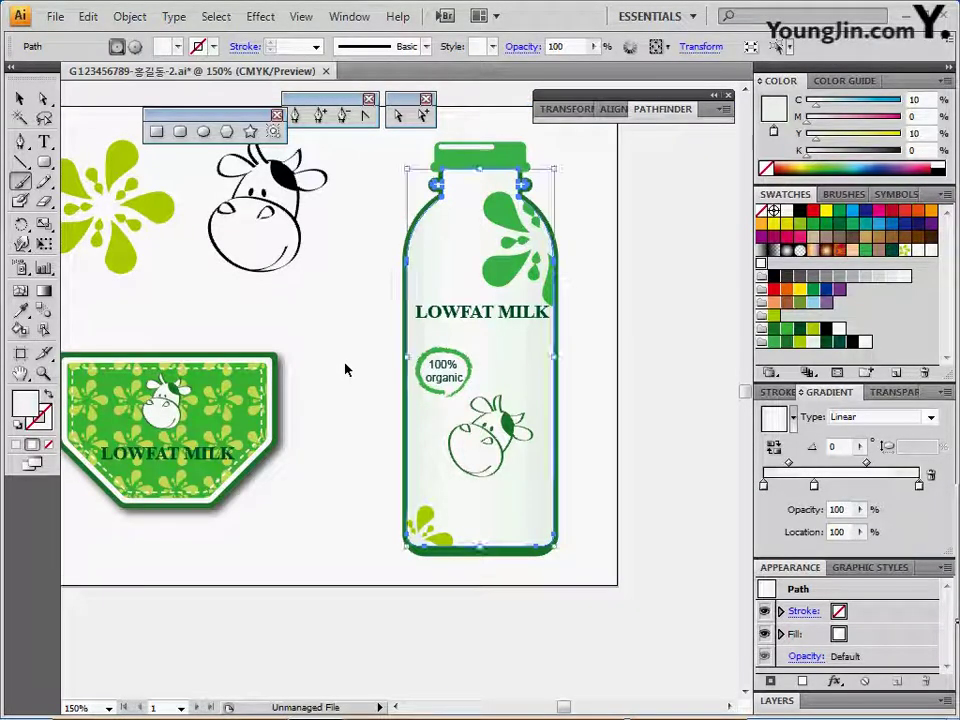
left_click(348, 368, "ctrl")
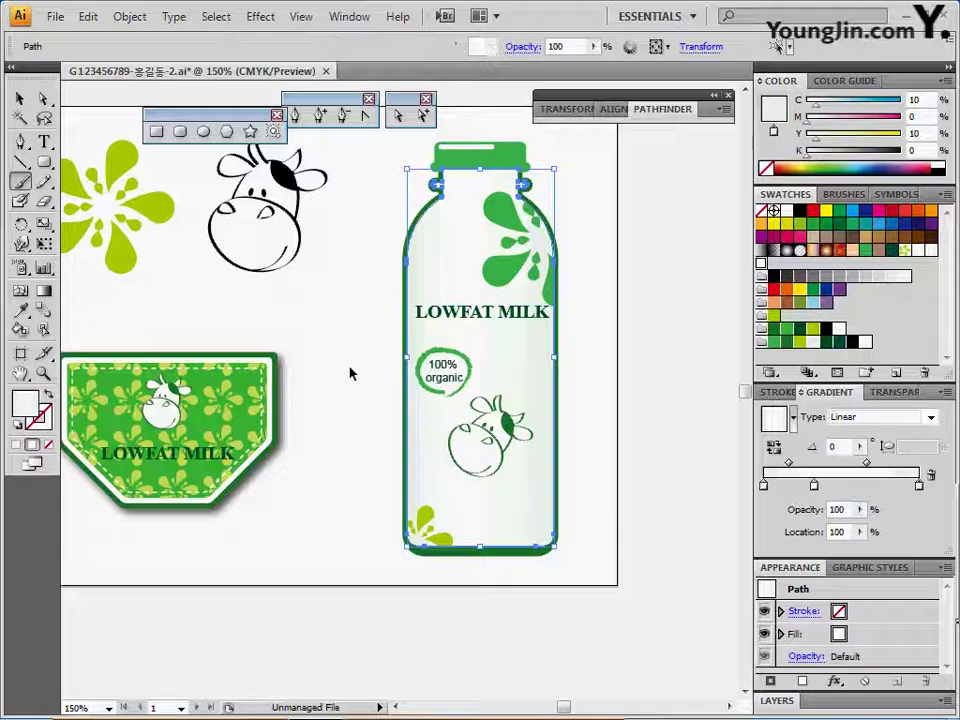
Bring the green bottle cap and its white highlight to the front of the stacking order
left_click(482, 189, "ctrl")
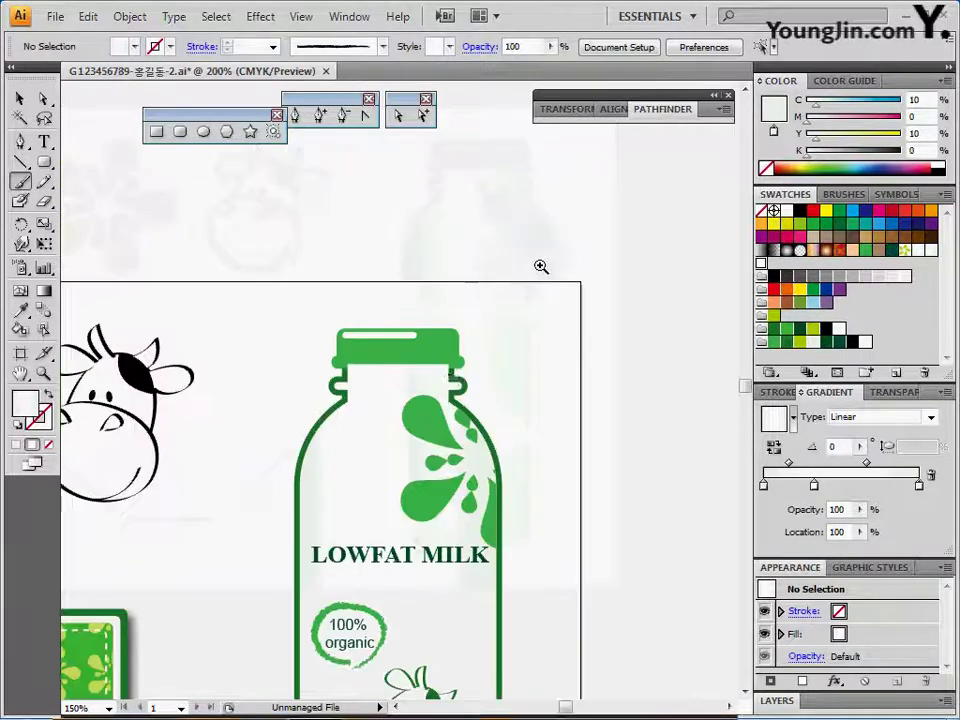
left_click_drag(452, 381, 479, 321)
left_click_drag(343, 255, 395, 289)
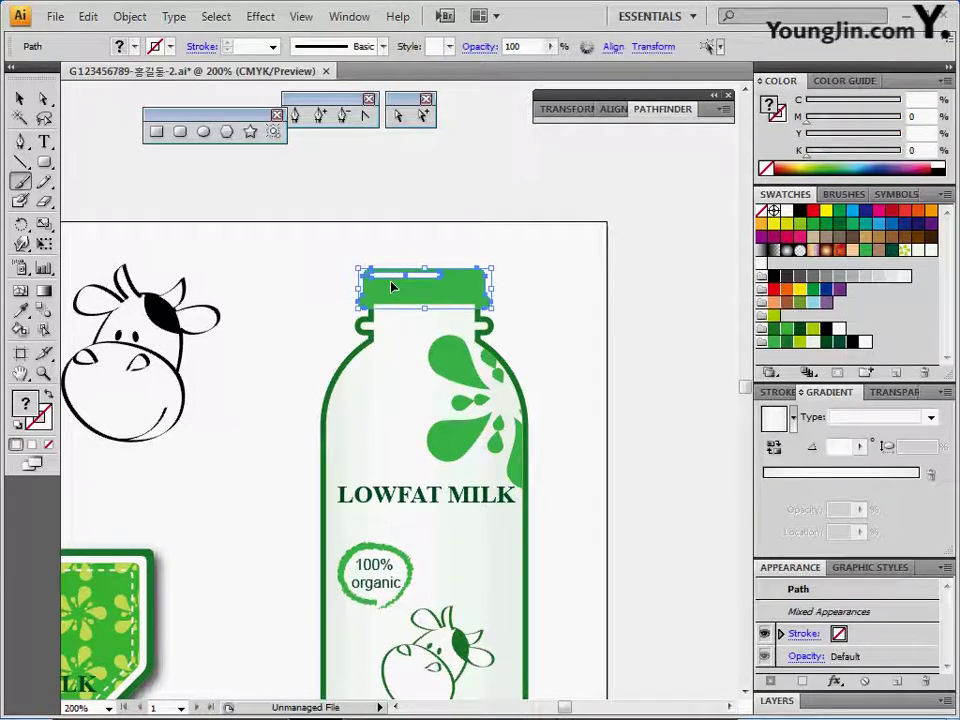
right_click(404, 291)
mouse_move(500, 513)
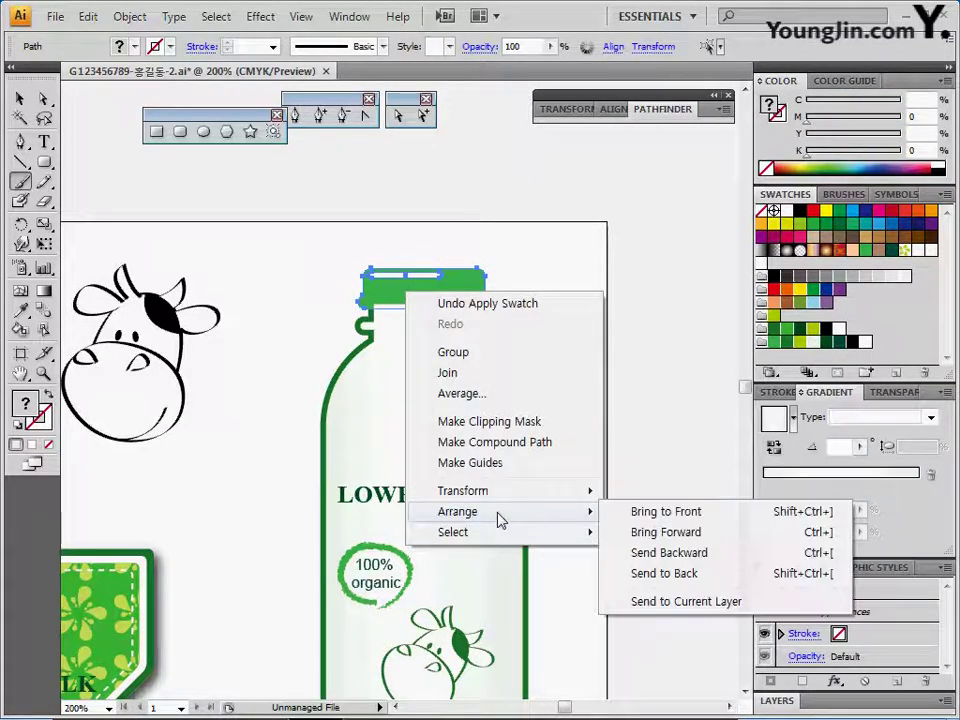
left_click(668, 513)
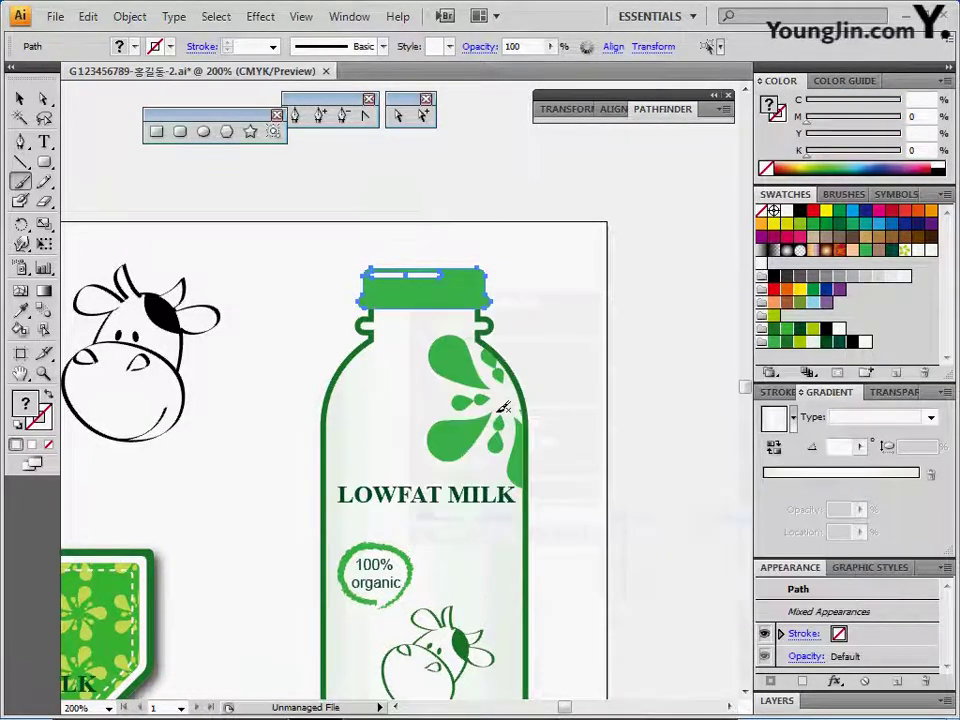
Group all parts of the milk bottle, including cap, outline and clipped artwork, and deselect the group
key("ctrl+minus")
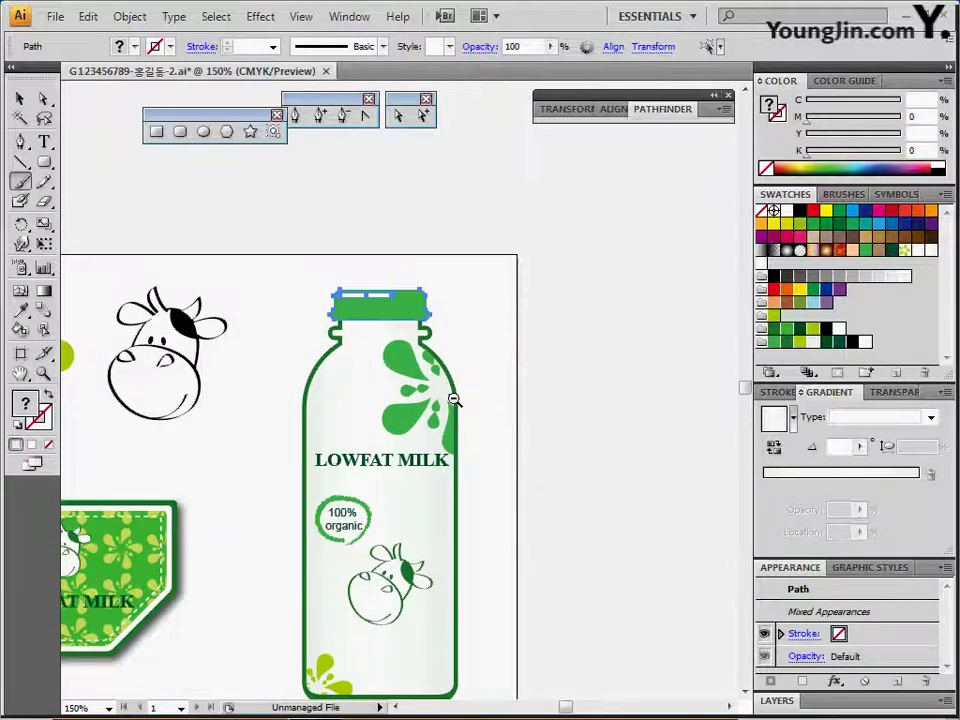
key("ctrl+minus")
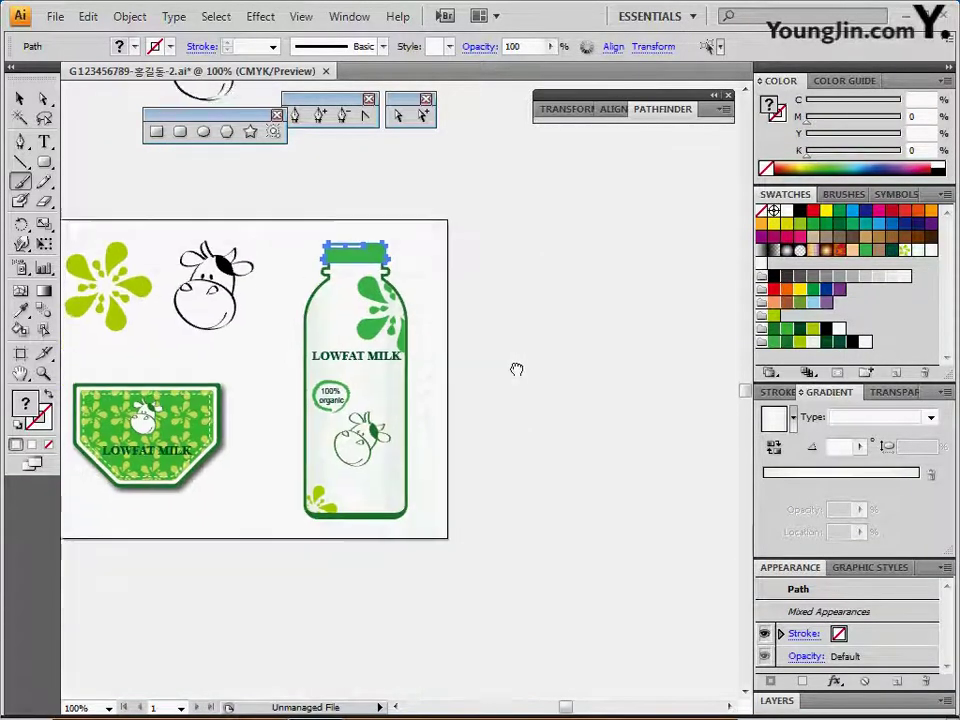
left_click_drag(345, 178, 484, 456)
left_click(482, 456, "ctrl")
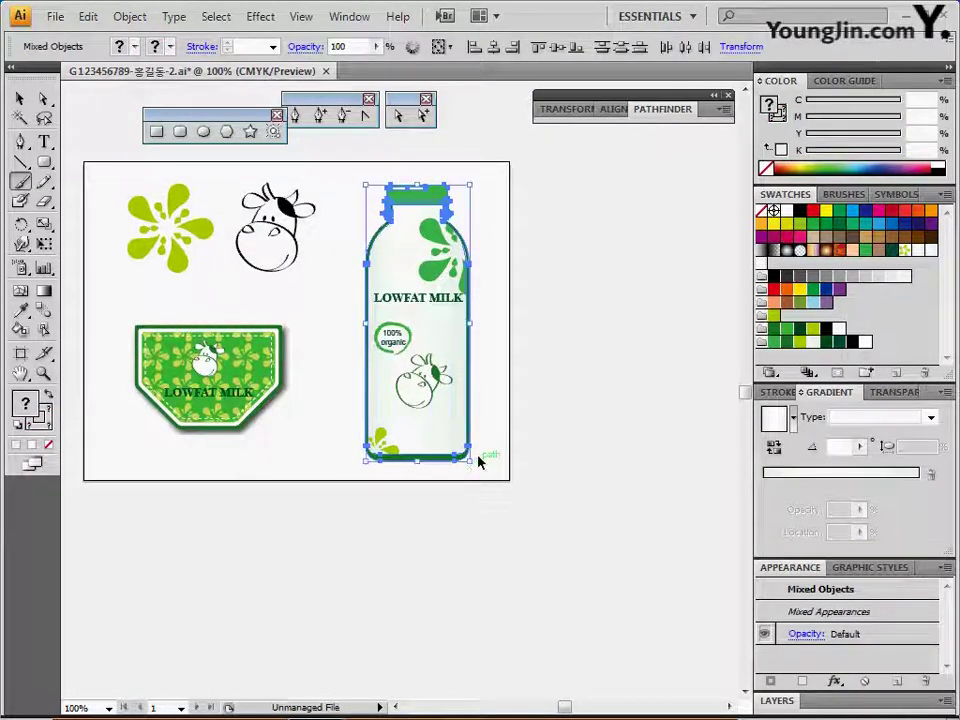
key("ctrl+g")
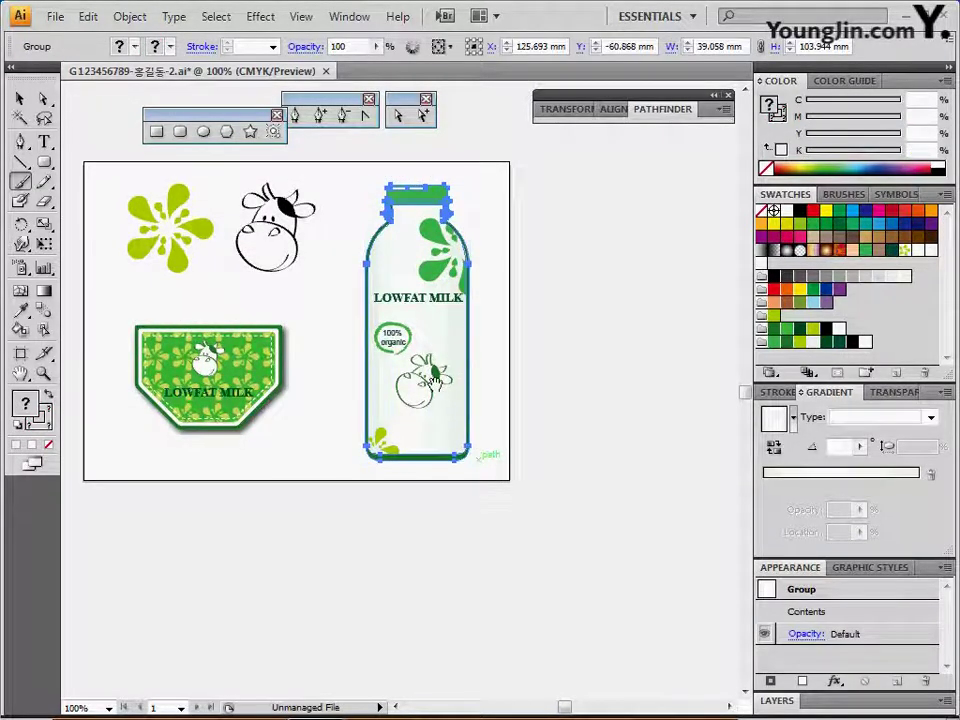
mouse_move(438, 386)
left_mouse_down()
mouse_move(419, 381)
mouse_move(431, 377)
mouse_move(425, 384)
left_mouse_up()
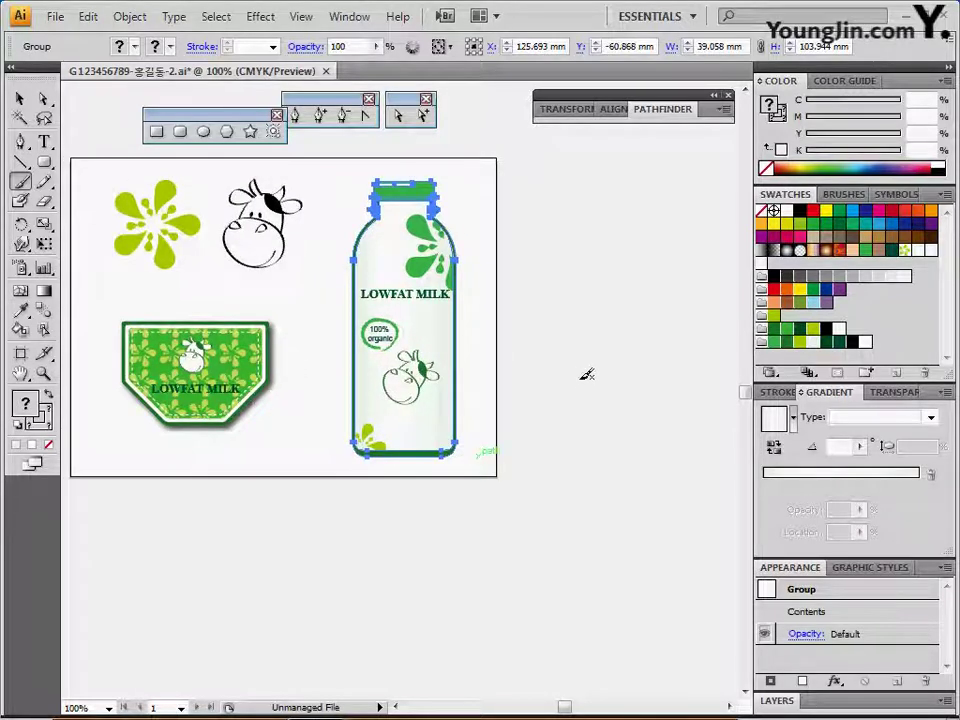
key("v")
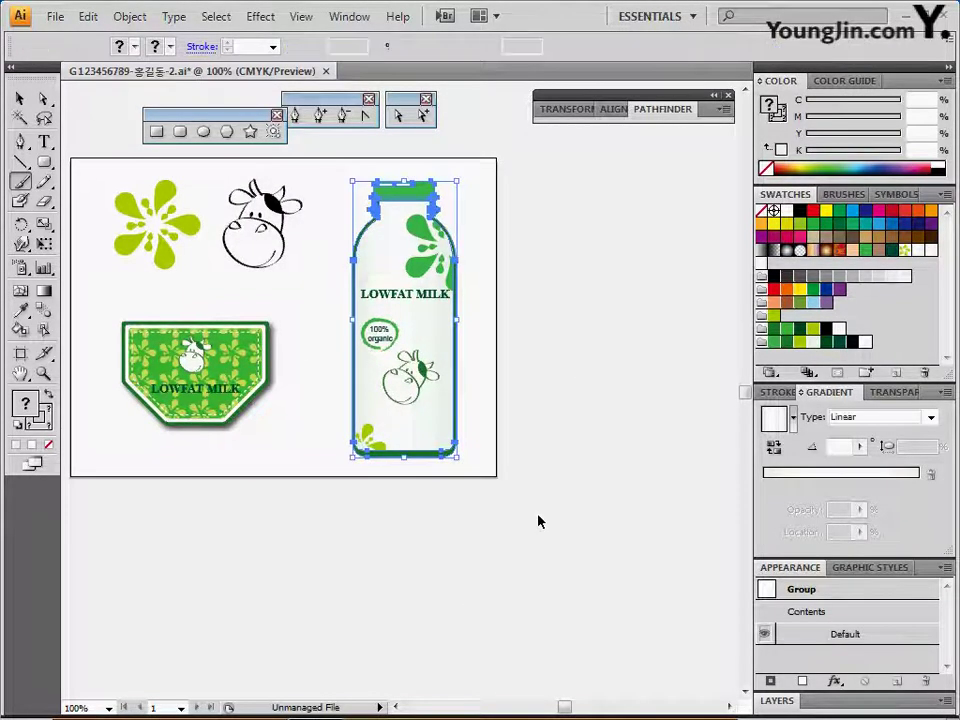
left_click(535, 522, "ctrl")
mouse_move(424, 430)
left_mouse_down()
mouse_move(428, 423)
mouse_move(424, 433)
left_mouse_up()
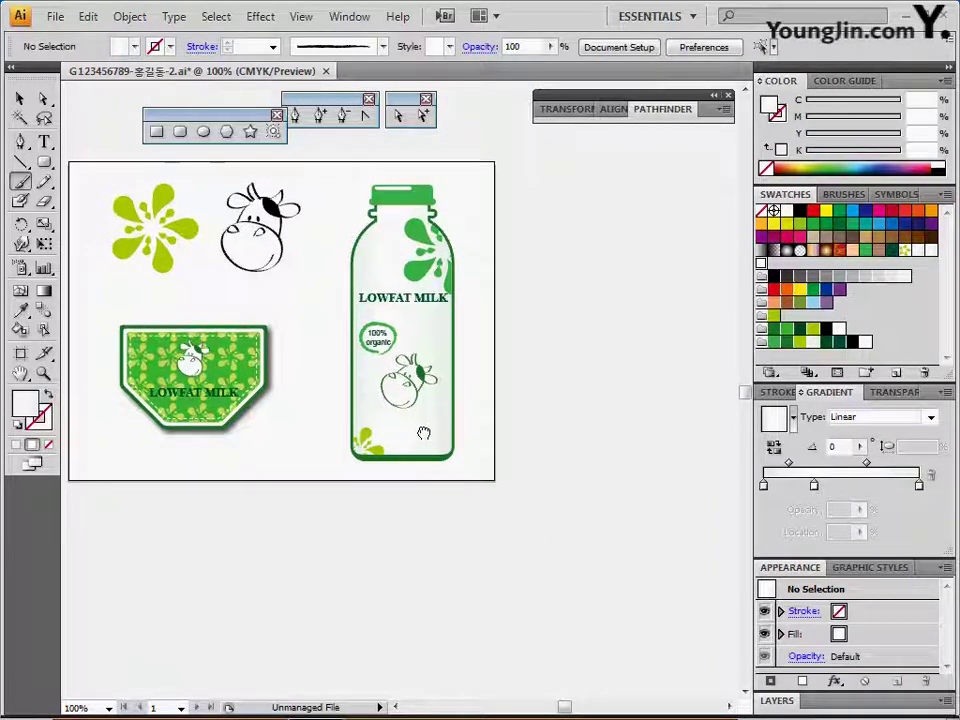